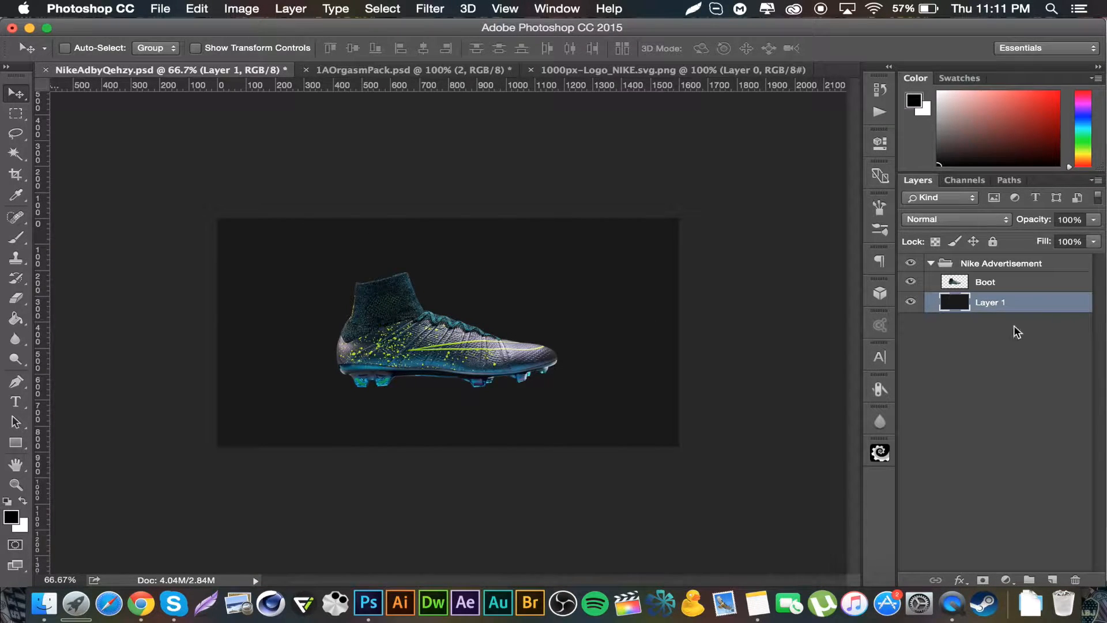
Step: Darken Layer 1 to black by setting Hue/Saturation lightness to -100
{"action": "key", "text": "super+u"}
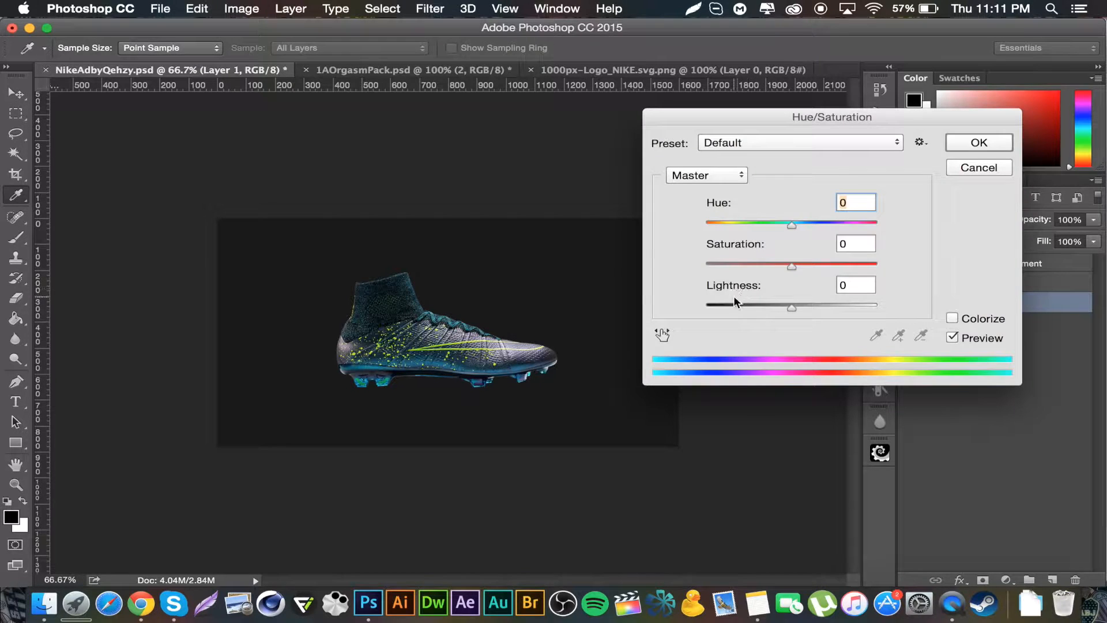
{"action": "left_click_drag", "start_coordinate": [792, 308], "coordinate": [705, 308]}
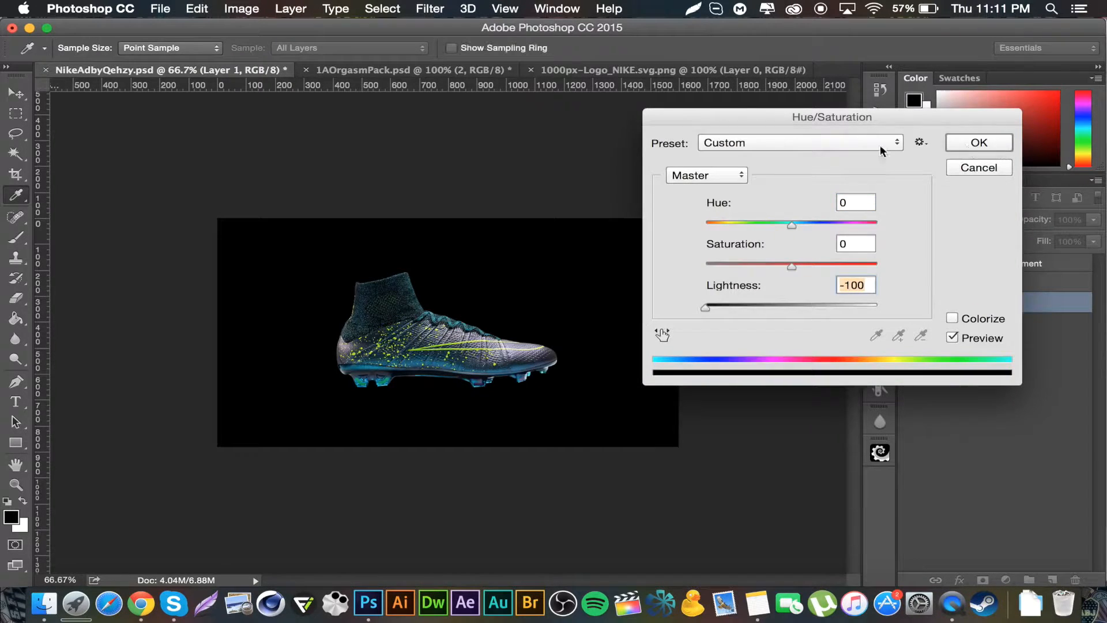
{"action": "left_click", "coordinate": [967, 144]}
{"action": "key", "text": "v"}
Step: Open the Image Size dialog to check the document dimensions and close it
{"action": "left_click", "coordinate": [254, 8]}
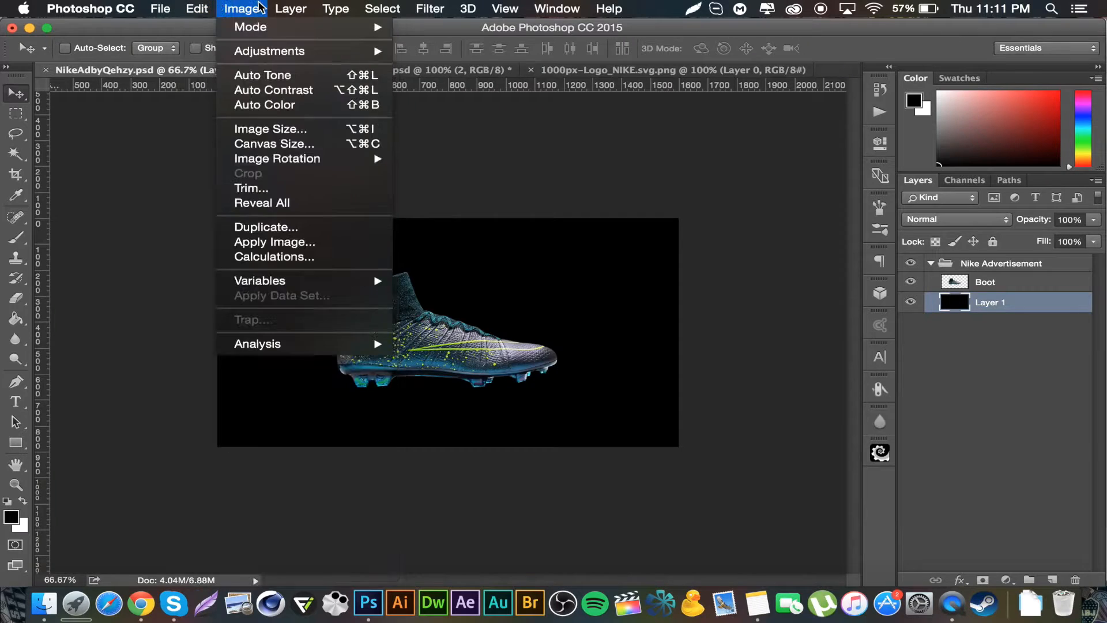
{"action": "left_click", "coordinate": [280, 130]}
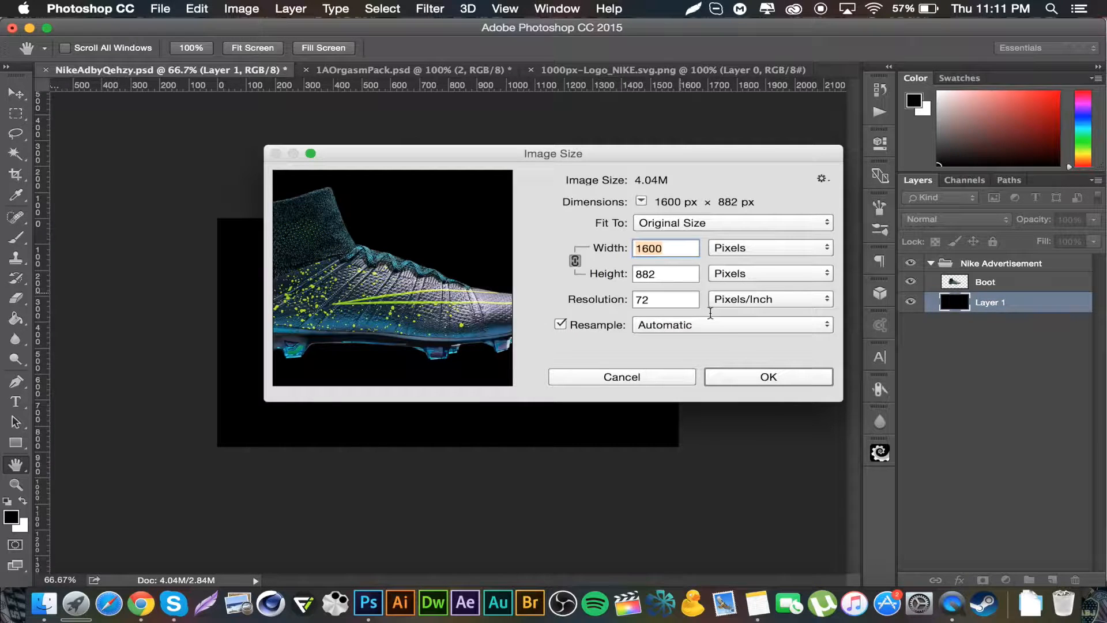
{"action": "left_click", "coordinate": [762, 370]}
{"action": "key", "text": "v"}
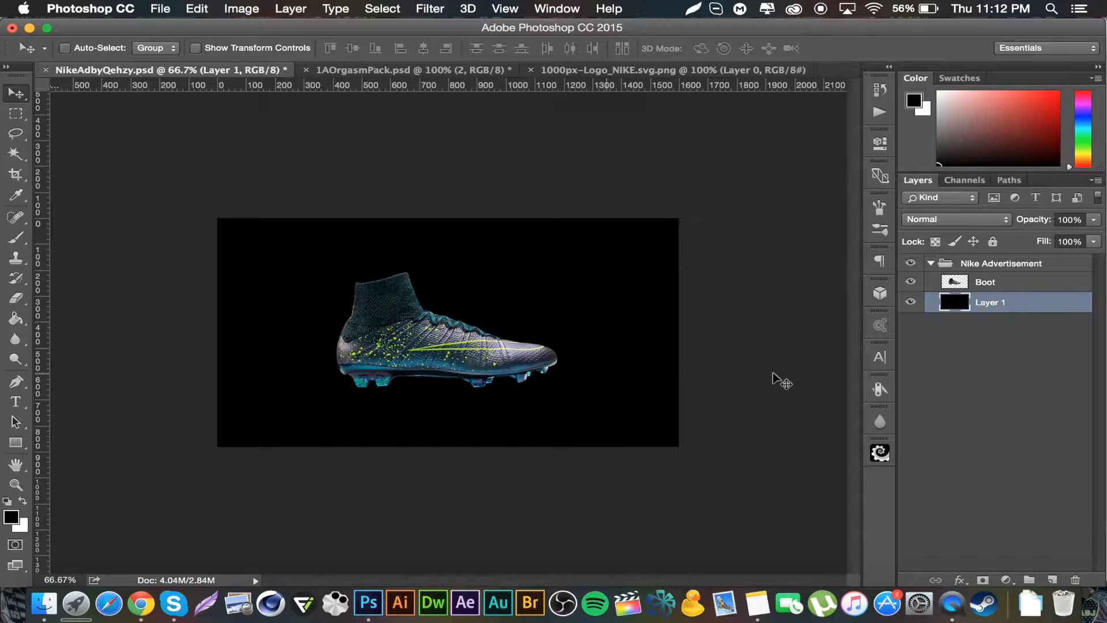
Step: Hide the Boot layer and set Layer 1's Hue/Saturation lightness to 10
{"action": "left_click", "coordinate": [911, 282]}
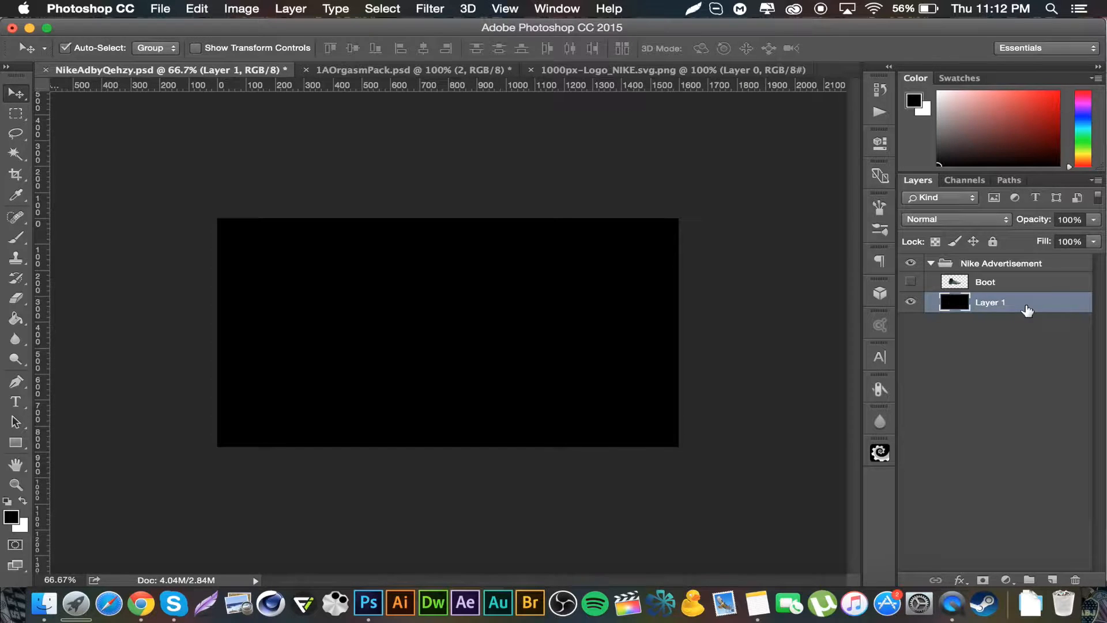
{"action": "key", "text": "super+u"}
{"action": "left_click", "coordinate": [859, 287]}
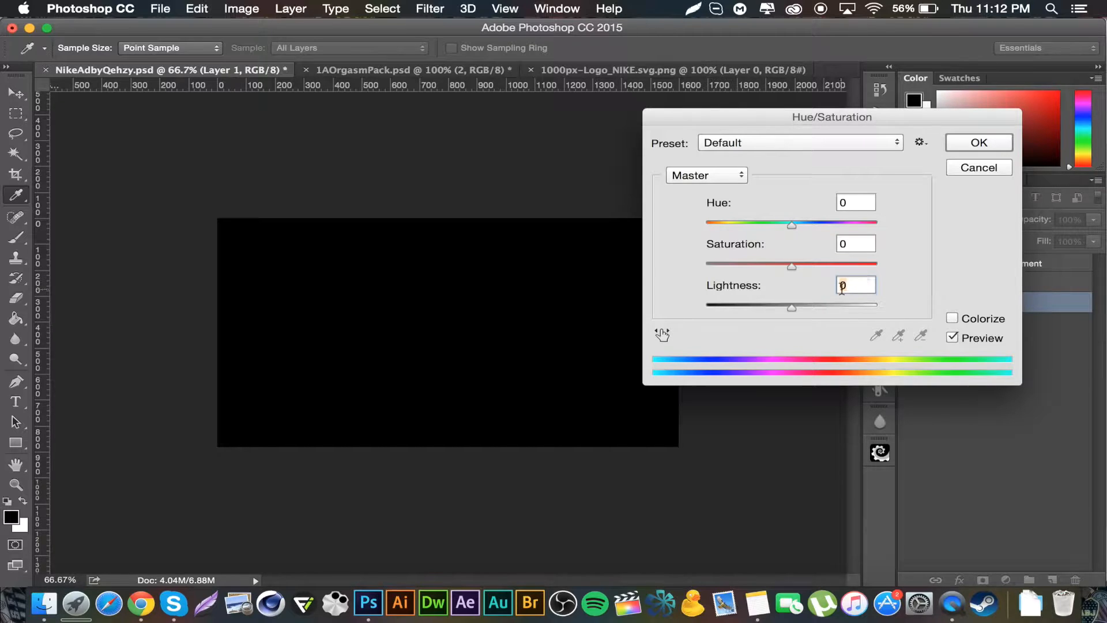
{"action": "type", "text": "10"}
{"action": "left_click", "coordinate": [996, 146]}
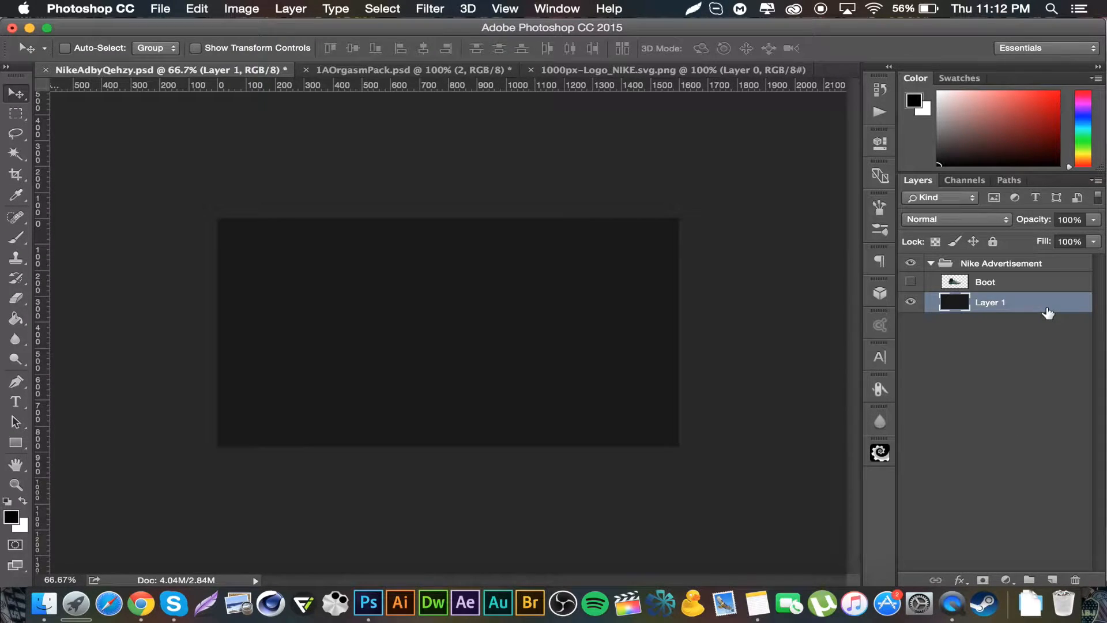
Step: Apply a Gradient Overlay to Layer 1 in Overlay mode, 69% opacity, -90° angle and 124% scale
{"action": "double_click", "coordinate": [1048, 312]}
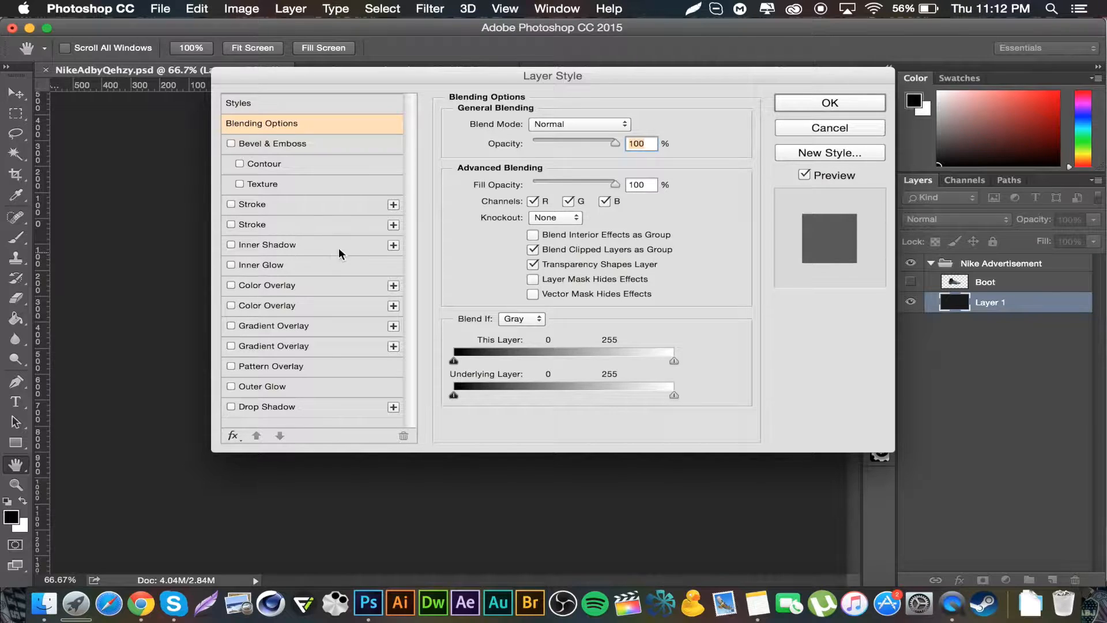
{"action": "left_click", "coordinate": [281, 325]}
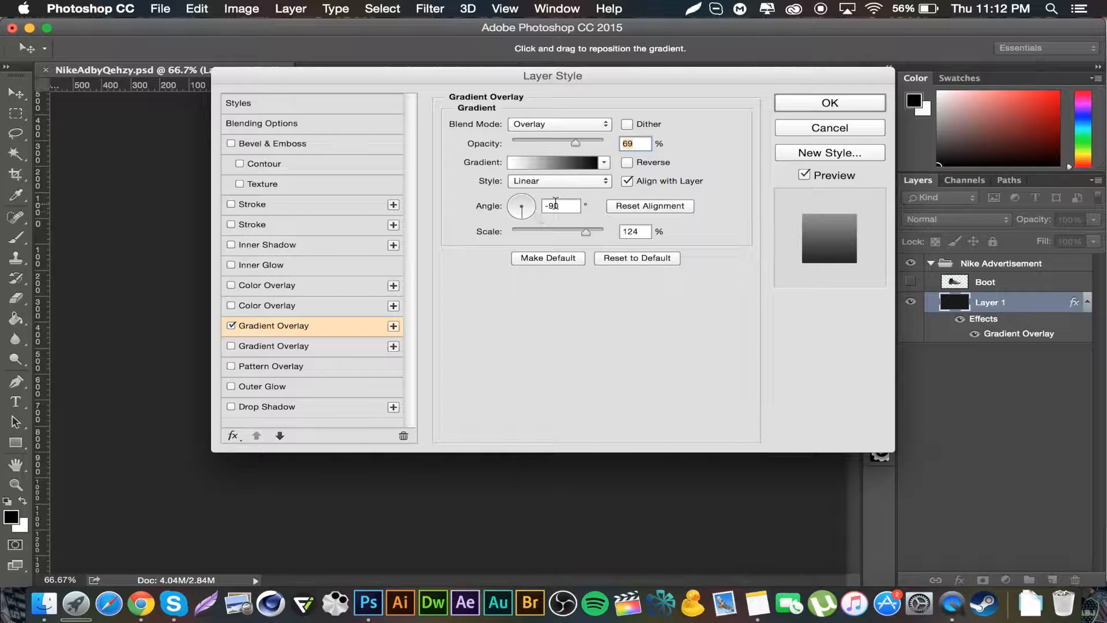
{"action": "left_click", "coordinate": [831, 103]}
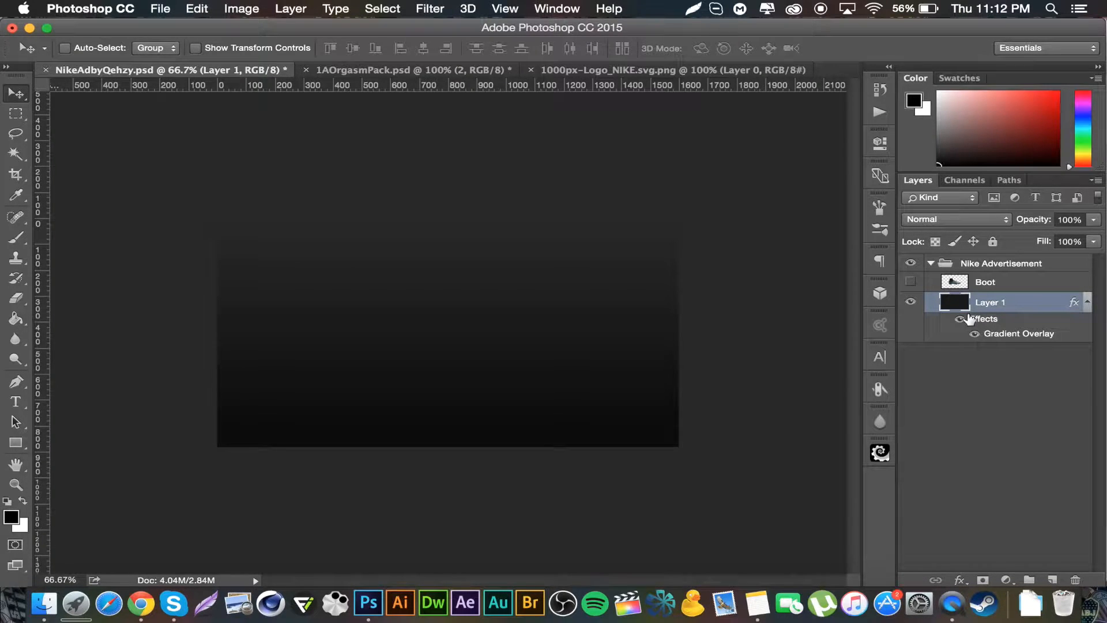
{"action": "left_click", "coordinate": [1088, 303]}
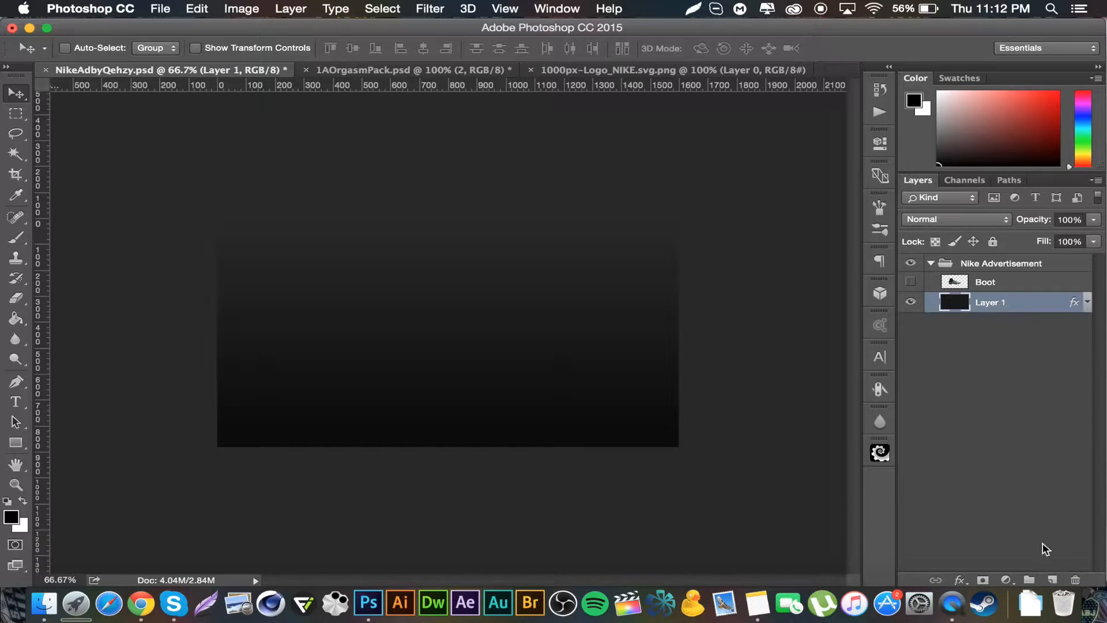
Step: Add a new layer filled with white and make the Boot layer visible again
{"action": "left_click", "coordinate": [1053, 579]}
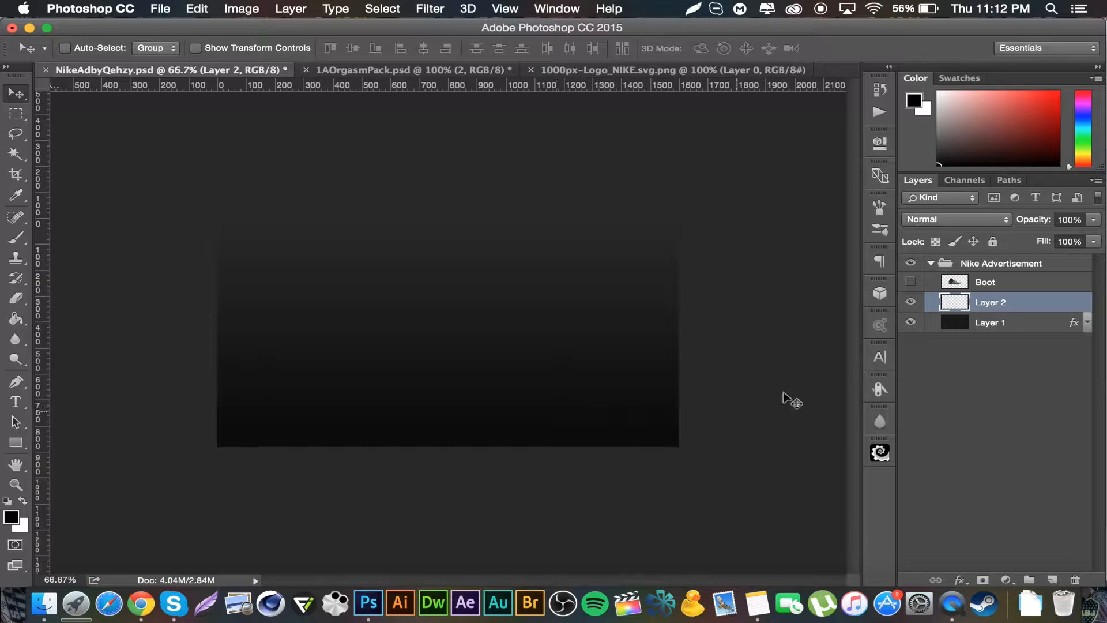
{"action": "left_click", "coordinate": [910, 282]}
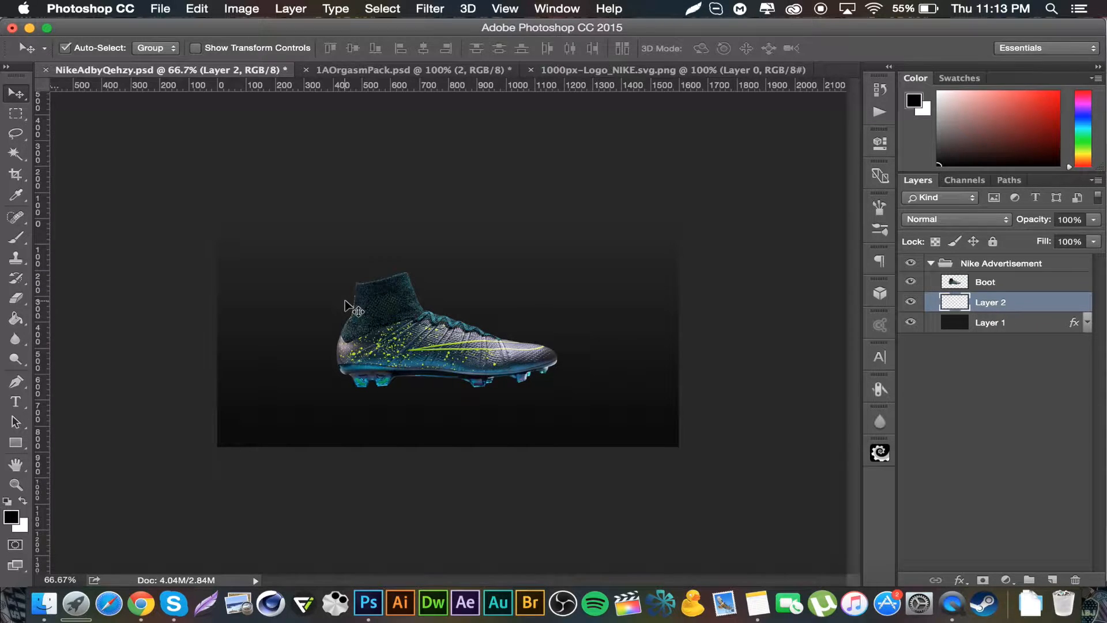
{"action": "key", "text": "super+BackSpace"}
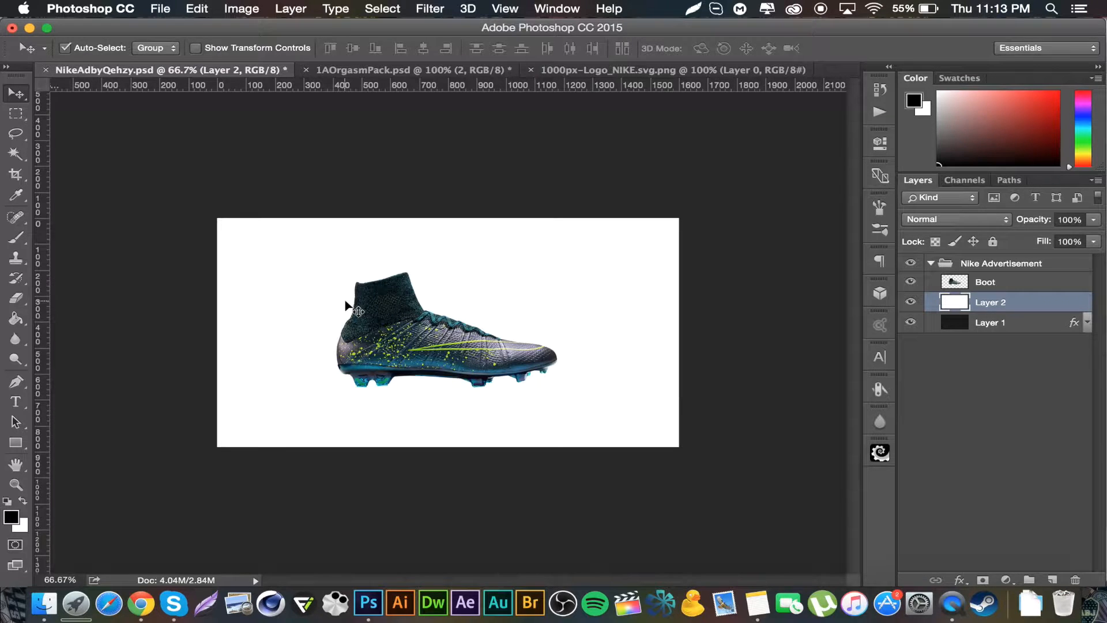
Step: Apply a Color Overlay with colour 1f1e24 to Layer 2
{"action": "double_click", "coordinate": [1037, 312]}
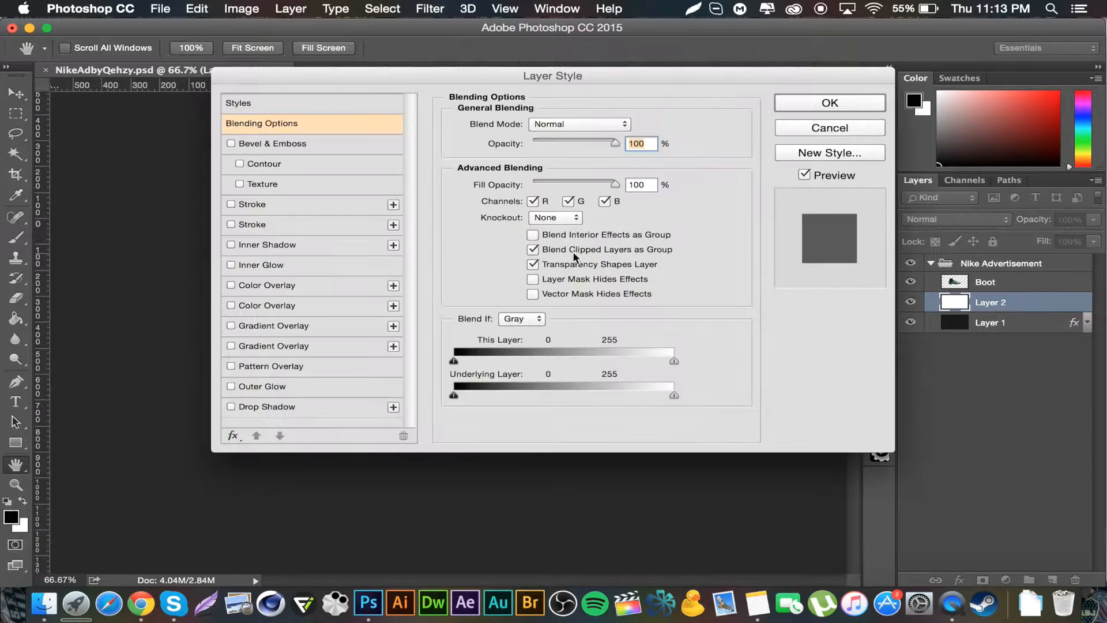
{"action": "left_click", "coordinate": [271, 284]}
{"action": "left_click", "coordinate": [628, 124]}
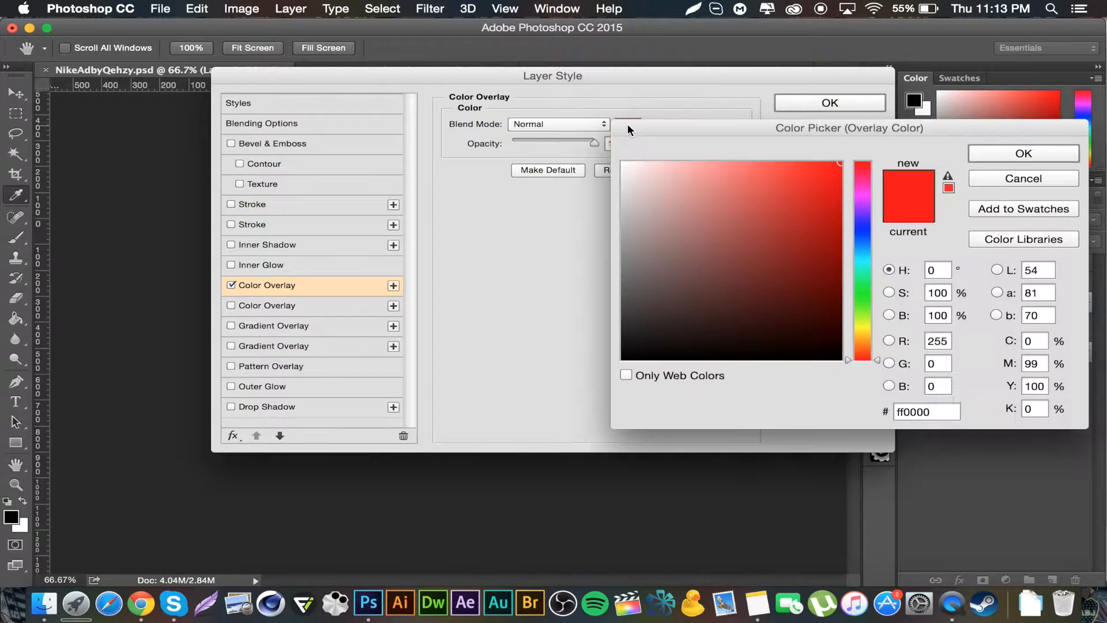
{"action": "left_click", "coordinate": [948, 413]}
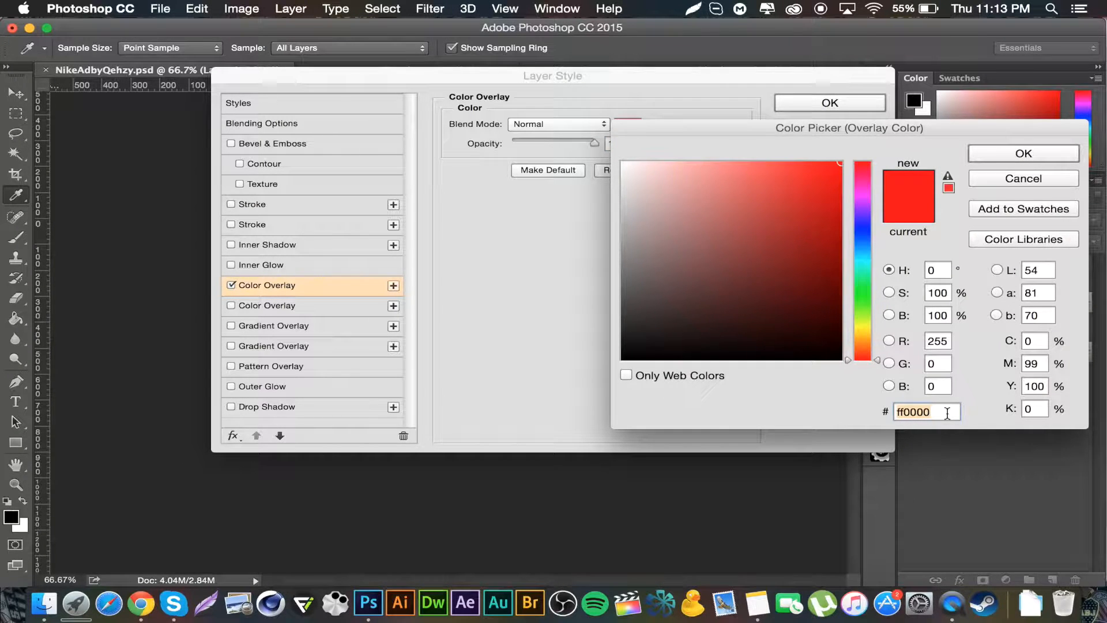
{"action": "type", "text": "1f1"}
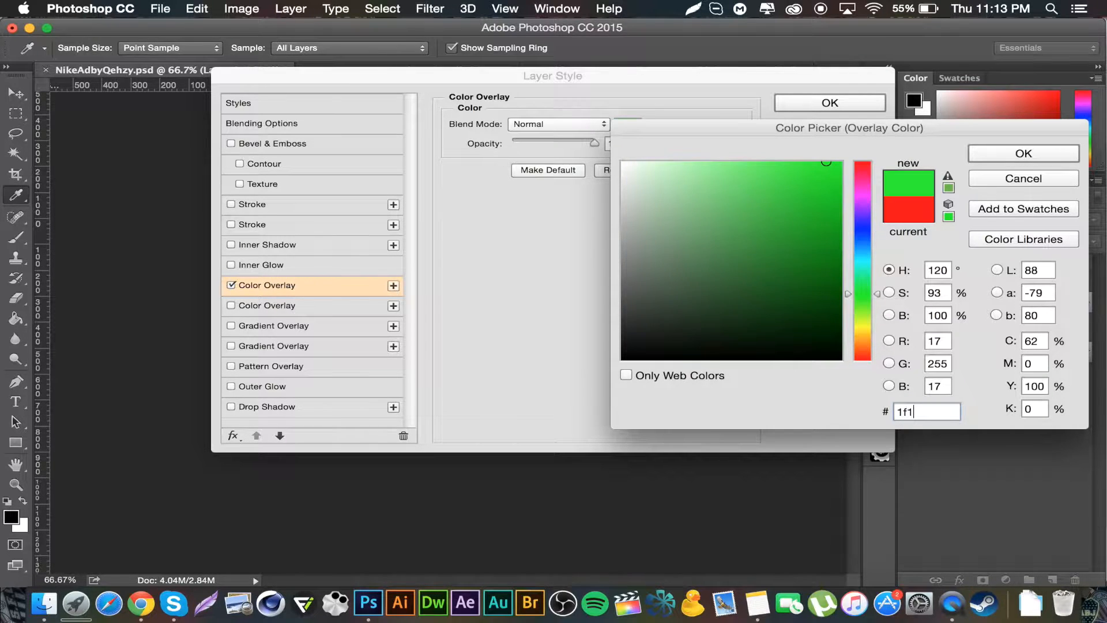
{"action": "type", "text": "e24"}
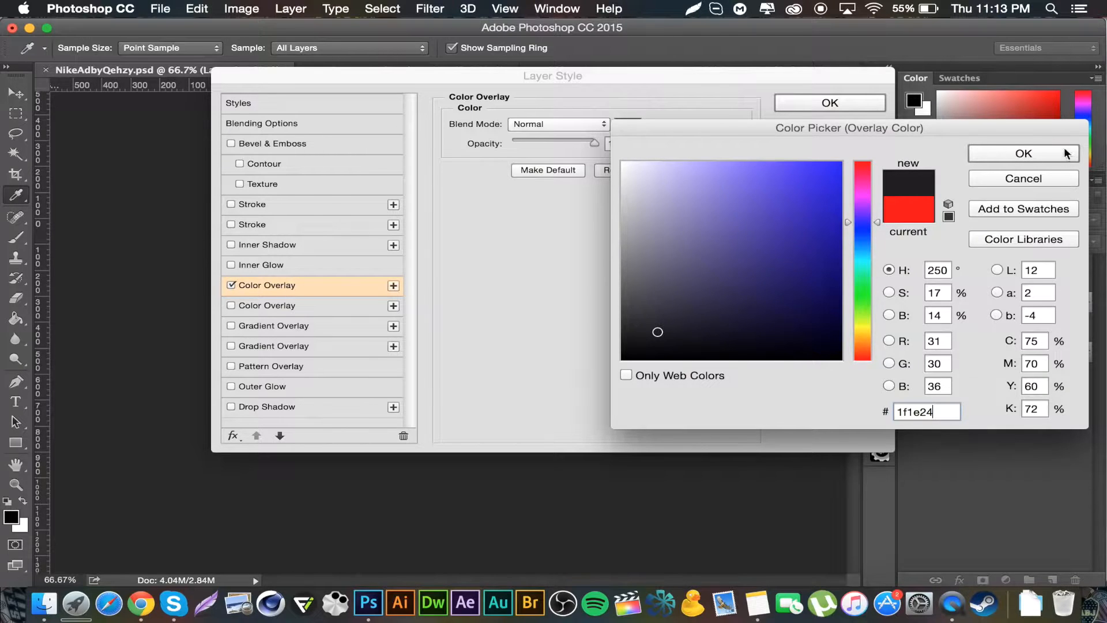
{"action": "left_click", "coordinate": [1033, 153]}
{"action": "left_click", "coordinate": [831, 102]}
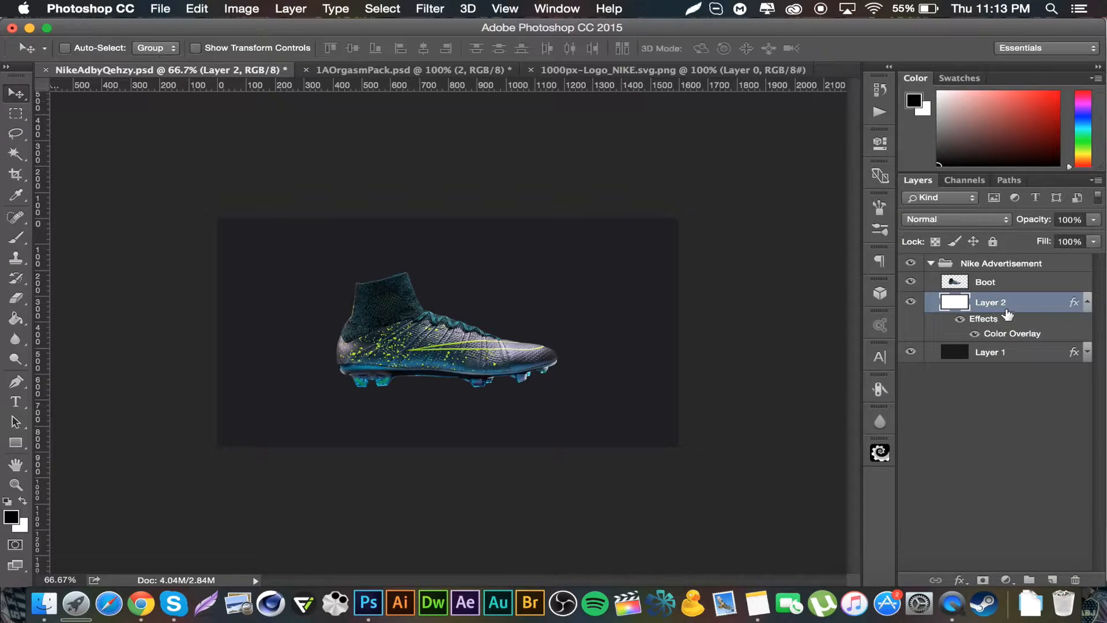
Step: Rasterize Layer 2's layer style and set the layer's opacity to 70%
{"action": "right_click", "coordinate": [1024, 309]}
{"action": "left_click", "coordinate": [874, 509]}
{"action": "left_click", "coordinate": [1064, 221]}
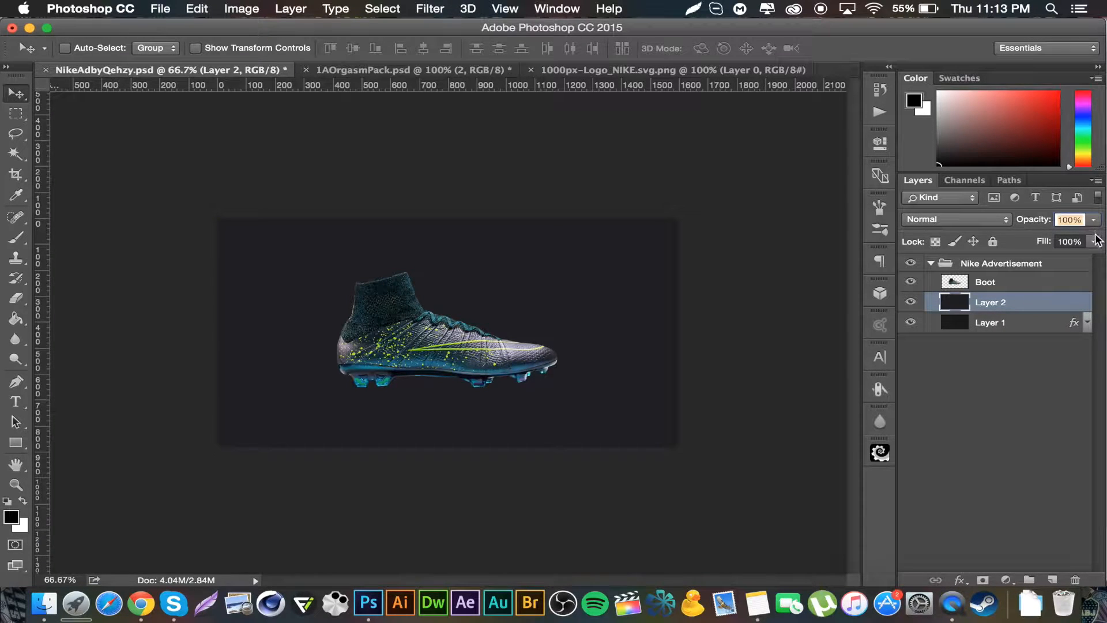
{"action": "type", "text": "70"}
Step: Add a new layer and draw a rectangular selection over the canvas above the boot's sole, nudged slightly upward
{"action": "left_click", "coordinate": [1053, 580]}
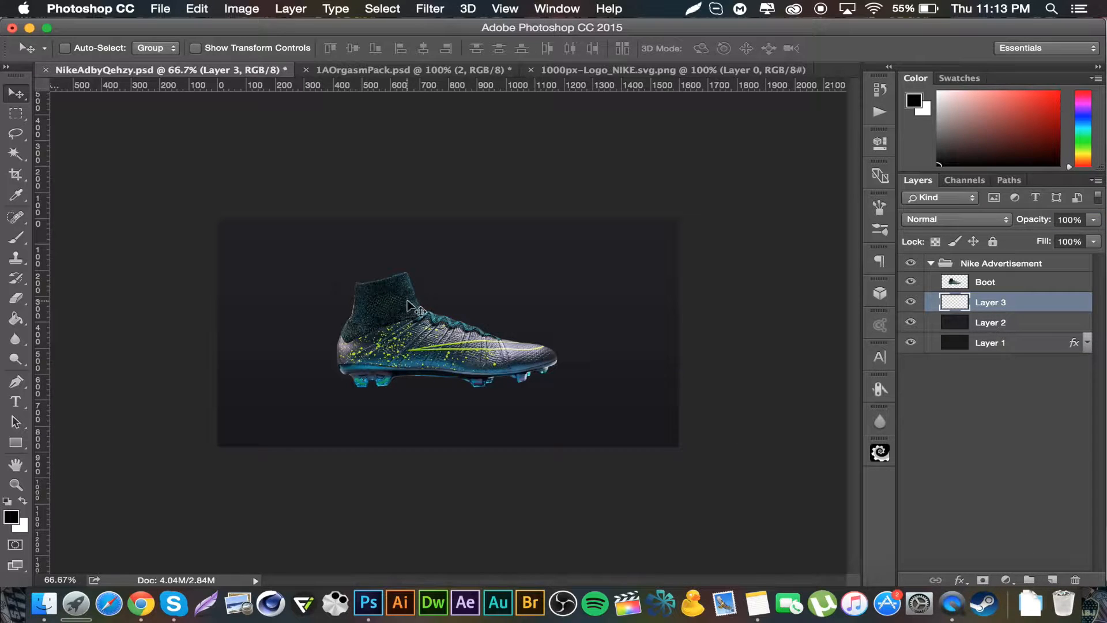
{"action": "left_click", "coordinate": [16, 115]}
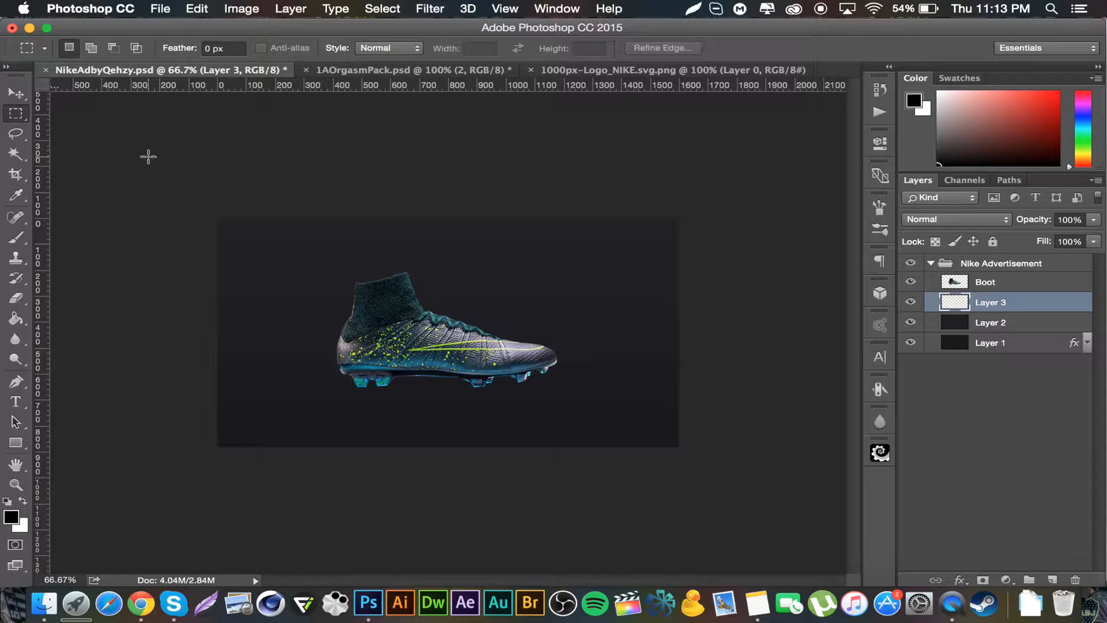
{"action": "left_click_drag", "start_coordinate": [199, 174], "coordinate": [710, 370]}
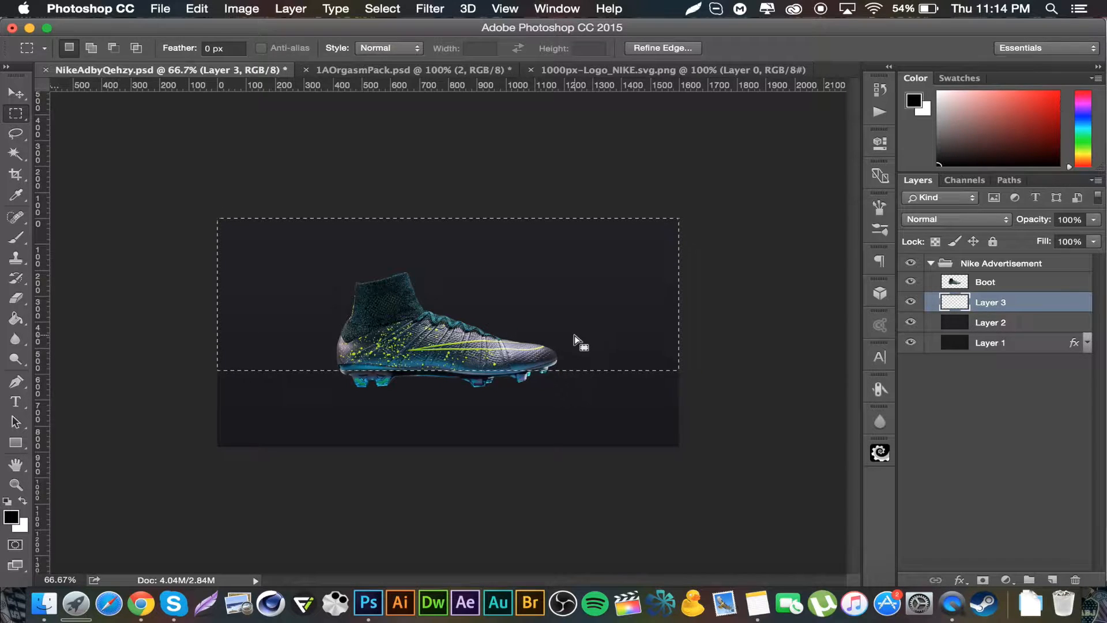
{"action": "key", "text": "Up"}
{"action": "key", "text": "Up"}
{"action": "key", "text": "Up"}
{"action": "key", "text": "Up"}
{"action": "key", "text": "Up"}
{"action": "key", "text": "Up"}
{"action": "key", "text": "Up"}
{"action": "key", "text": "Up"}
{"action": "key", "text": "Up"}
{"action": "key", "text": "Up"}
{"action": "key", "text": "Up"}
{"action": "key", "text": "Up"}
{"action": "key", "text": "Up"}
{"action": "key", "text": "Up"}
{"action": "key", "text": "Up"}
{"action": "key", "text": "Up"}
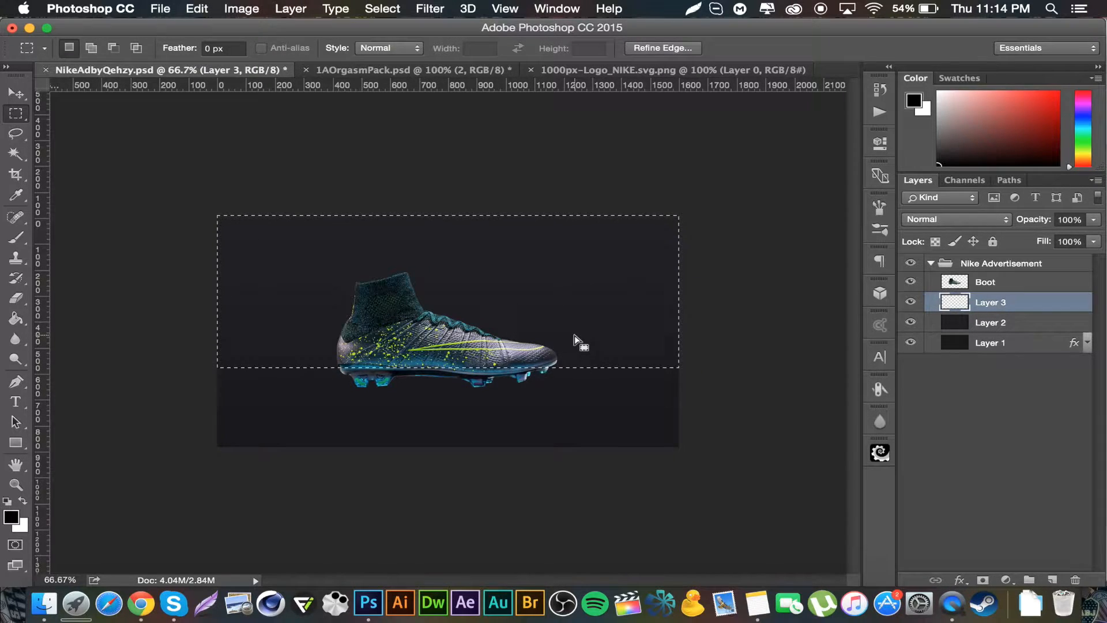
{"action": "key", "text": "Up"}
{"action": "key", "text": "Up"}
{"action": "key", "text": "Up"}
{"action": "key", "text": "Up"}
{"action": "key", "text": "Up"}
{"action": "key", "text": "Up"}
{"action": "key", "text": "Up"}
{"action": "key", "text": "Up"}
{"action": "key", "text": "Up"}
{"action": "key", "text": "Up"}
Step: Choose a soft round Brush and enlarge it to 800 px
{"action": "left_click", "coordinate": [16, 237]}
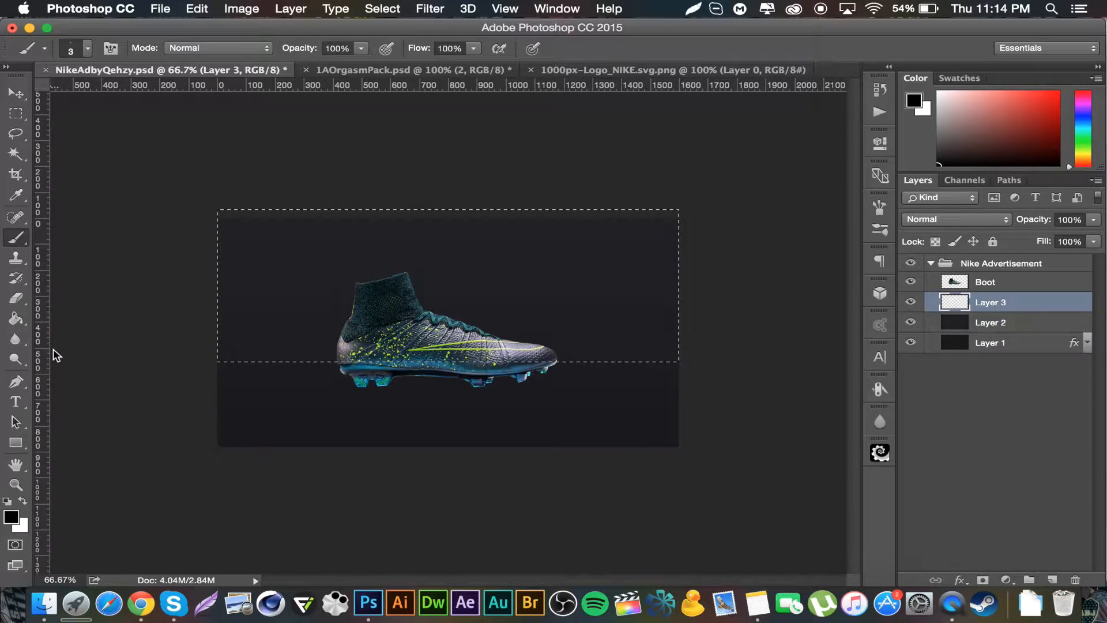
{"action": "right_click", "coordinate": [139, 207]}
{"action": "left_click", "coordinate": [161, 227]}
{"action": "left_click", "coordinate": [167, 94]}
{"action": "key", "text": "Return"}
{"action": "key", "text": "bracketright"}
{"action": "key", "text": "bracketright"}
{"action": "key", "text": "bracketright"}
{"action": "key", "text": "bracketright"}
{"action": "key", "text": "bracketright"}
{"action": "key", "text": "bracketright"}
{"action": "key", "text": "bracketright"}
{"action": "key", "text": "bracketright"}
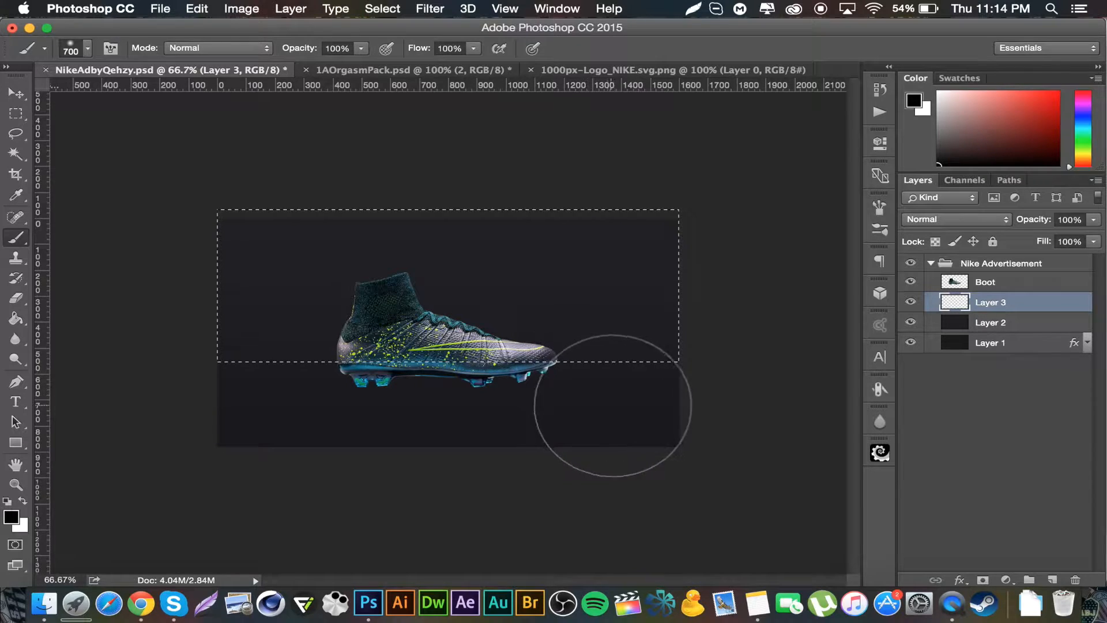
{"action": "key", "text": "bracketright"}
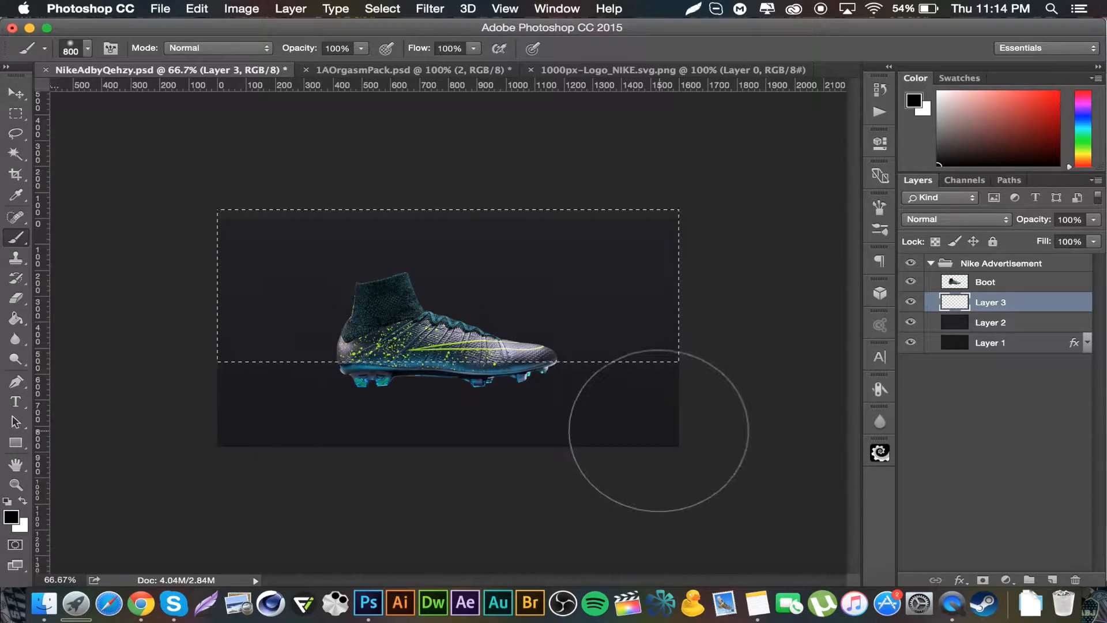
Step: Brush a soft black shadow along the selection's lower edge, then deselect
{"action": "left_click_drag", "start_coordinate": [183, 427], "coordinate": [152, 425]}
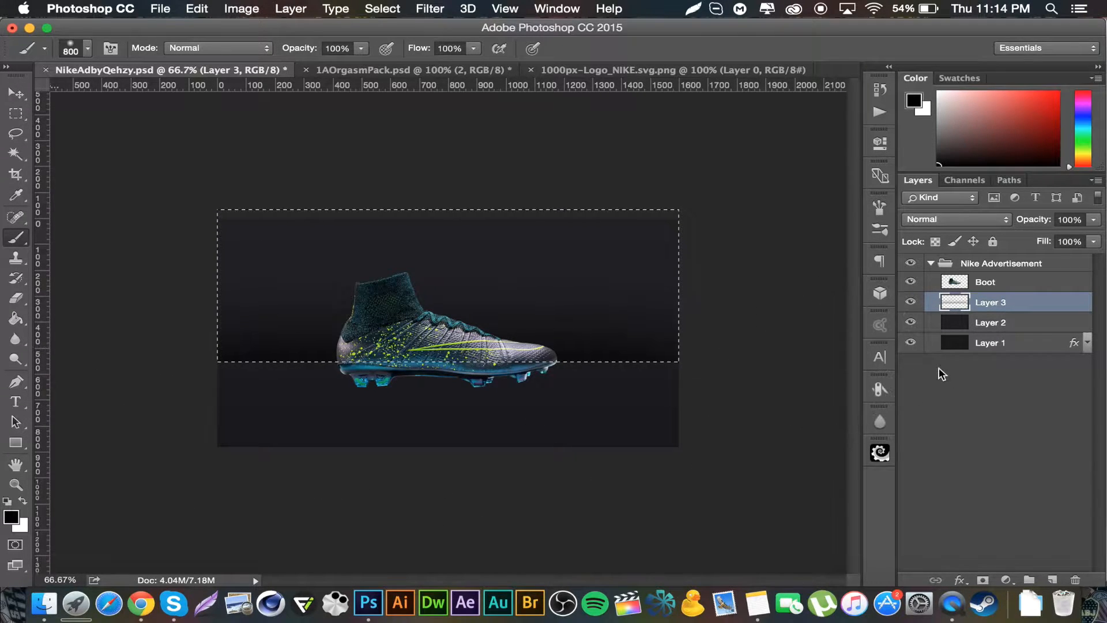
{"action": "key", "text": "super+d"}
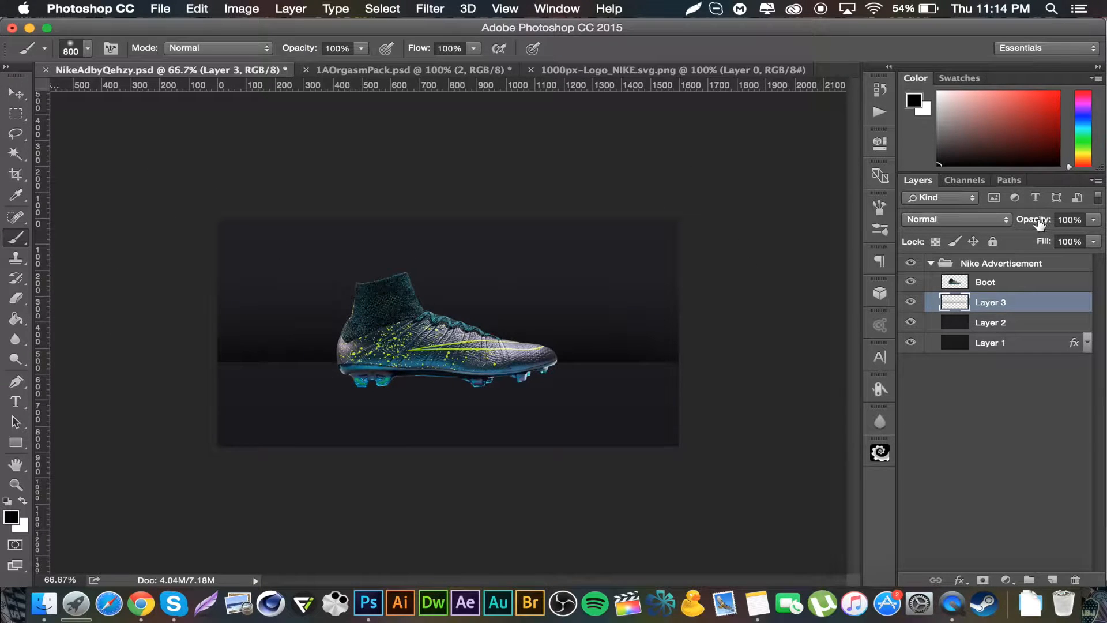
Step: Lower Layer 3's opacity
{"action": "left_click_drag", "start_coordinate": [1040, 224], "coordinate": [988, 221]}
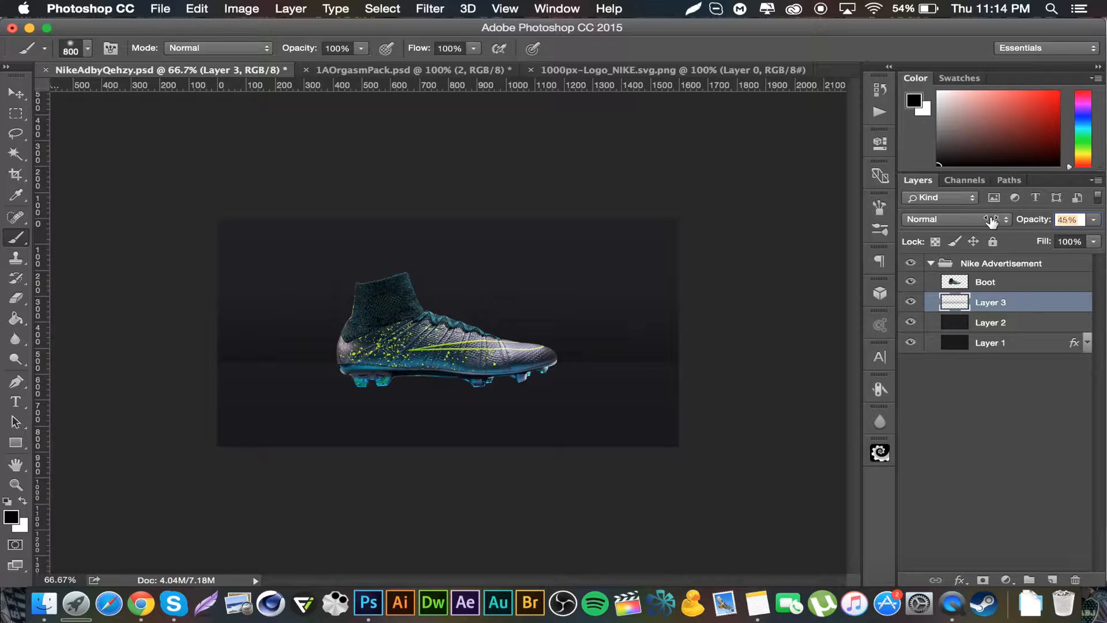
{"action": "left_click_drag", "start_coordinate": [996, 218], "coordinate": [1028, 223]}
{"action": "left_click_drag", "start_coordinate": [1023, 224], "coordinate": [1022, 224]}
Step: Add a new layer and fill it with Difference Clouds
{"action": "left_click", "coordinate": [1053, 578]}
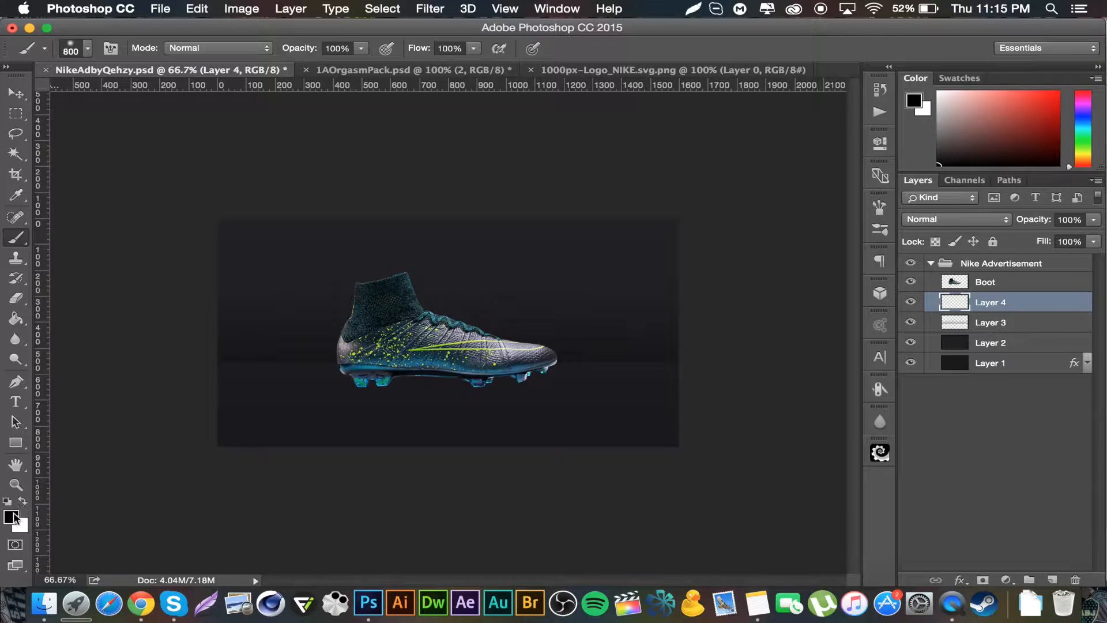
{"action": "left_click", "coordinate": [441, 13]}
{"action": "mouse_move", "coordinate": [532, 272]}
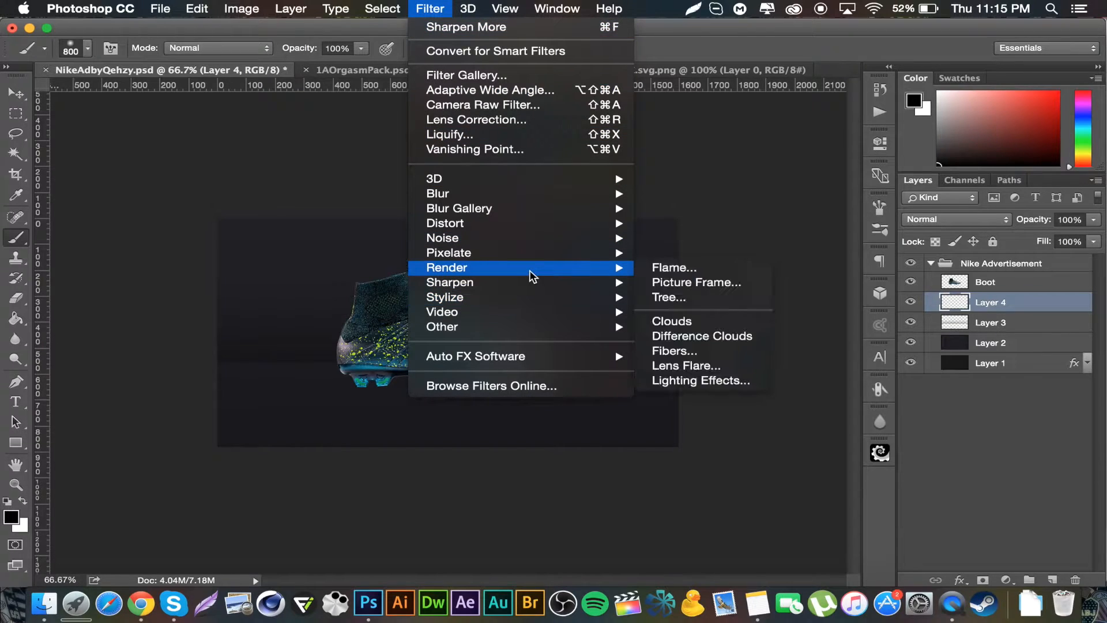
{"action": "left_click", "coordinate": [714, 336]}
Step: Set Layer 4's blend mode to Overlay and its opacity to 4%
{"action": "left_click", "coordinate": [973, 223]}
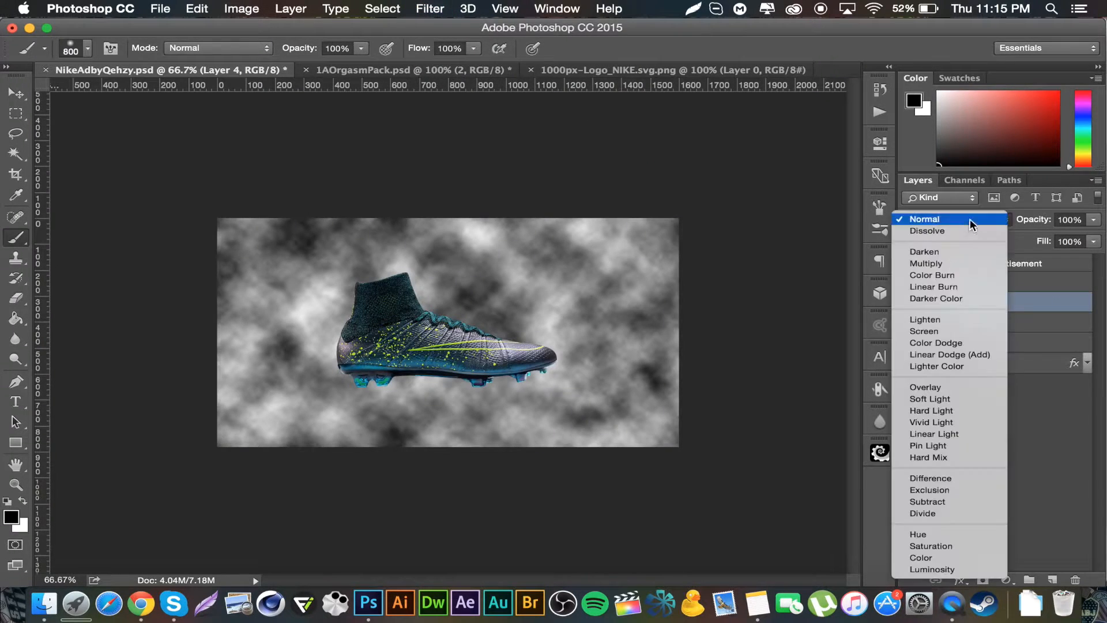
{"action": "left_click", "coordinate": [937, 387]}
{"action": "left_click", "coordinate": [1069, 219]}
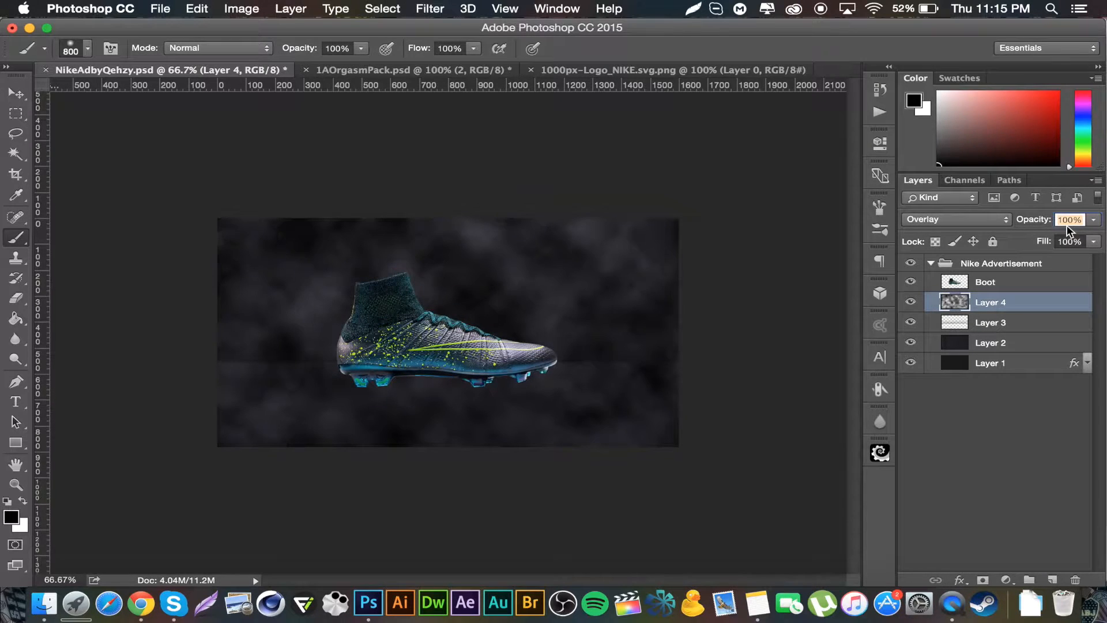
{"action": "type", "text": "4"}
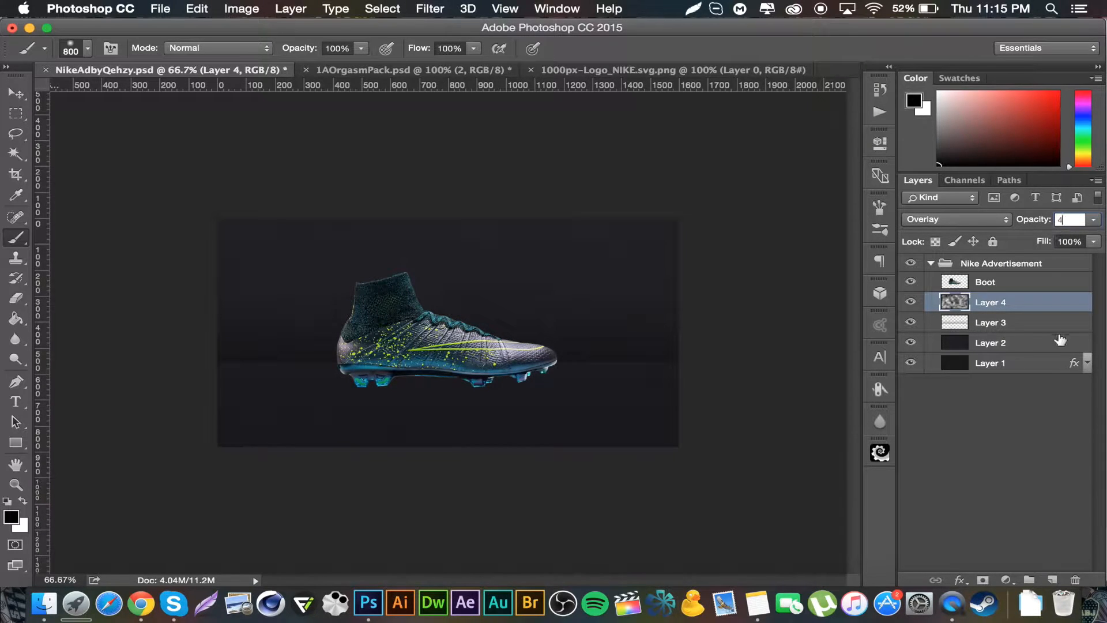
Step: Duplicate Layer 4 and set the copy to Screen blend mode with 3% opacity
{"action": "left_click", "coordinate": [1020, 300]}
{"action": "key", "text": "super+j"}
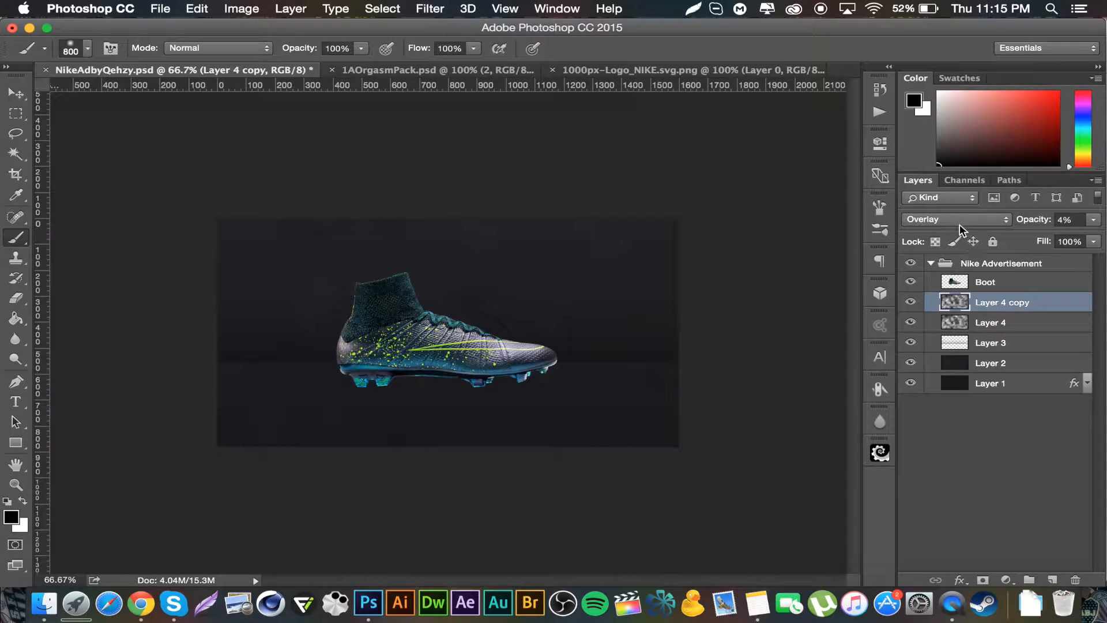
{"action": "left_click", "coordinate": [960, 226]}
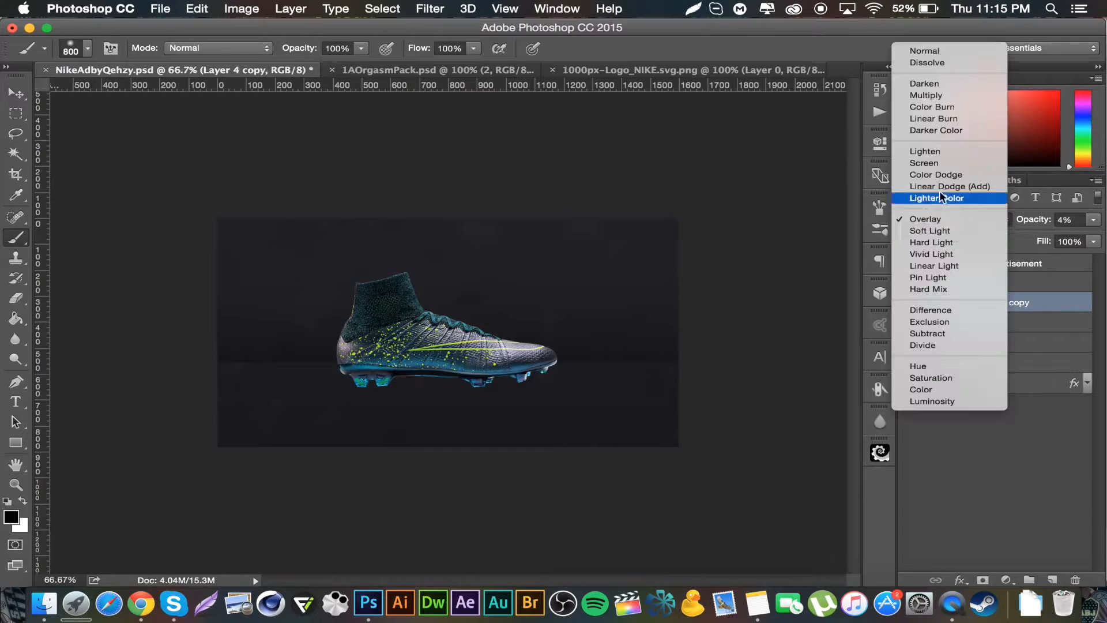
{"action": "left_click", "coordinate": [931, 158]}
{"action": "left_click", "coordinate": [1069, 221]}
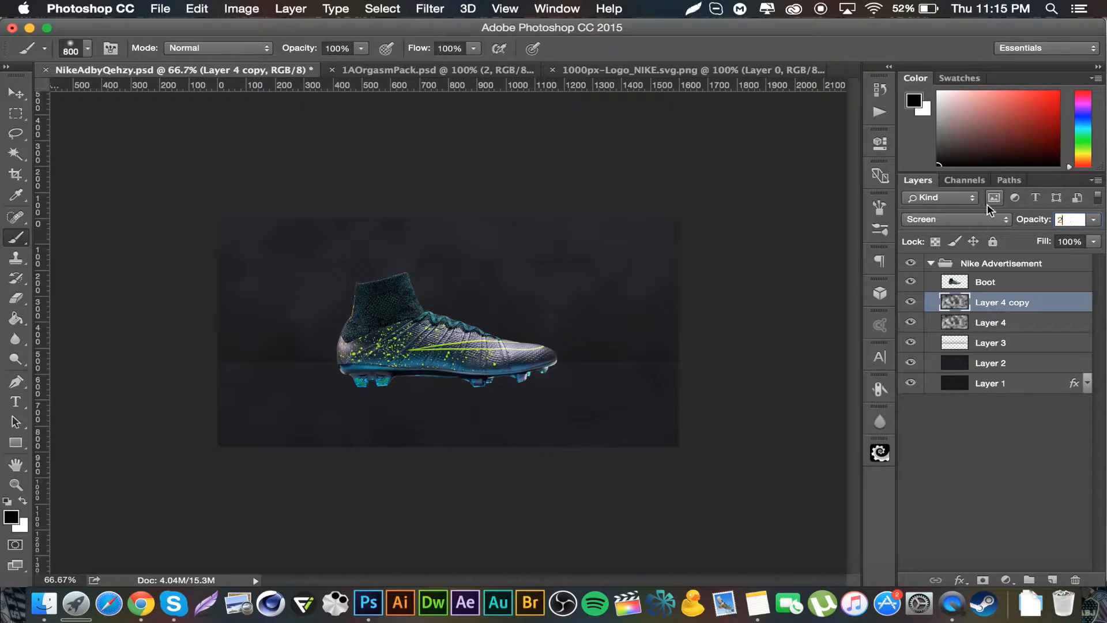
{"action": "type", "text": "2"}
{"action": "key", "text": "BackSpace"}
{"action": "type", "text": "3"}
Step: Enlarge the Eraser to 1600 px and erase the centre of Layer 4 copy around the boot
{"action": "left_click", "coordinate": [15, 298]}
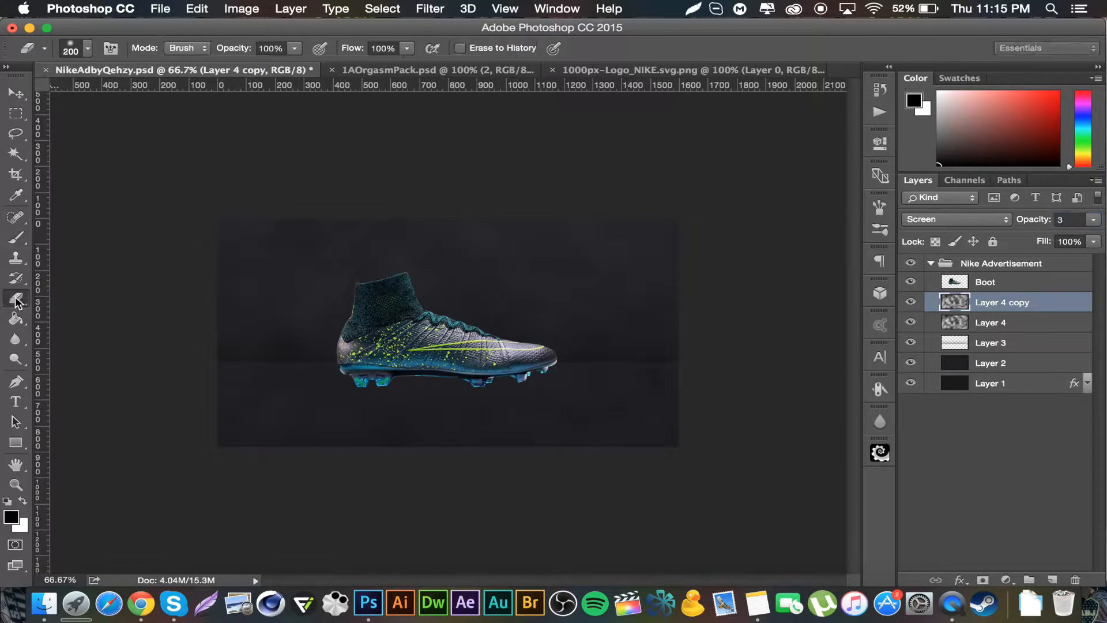
{"action": "left_click", "coordinate": [82, 48]}
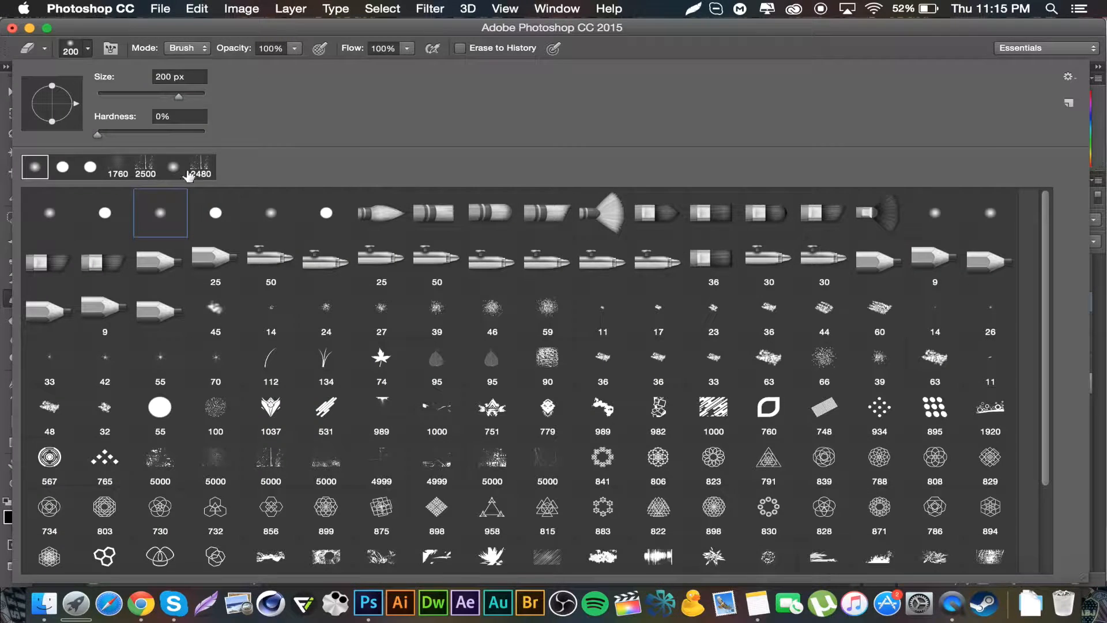
{"action": "left_click", "coordinate": [242, 30]}
{"action": "key", "text": "bracketright"}
{"action": "key", "text": "bracketright"}
{"action": "key", "text": "bracketright"}
{"action": "key", "text": "bracketright"}
{"action": "key", "text": "bracketright"}
{"action": "key", "text": "bracketright"}
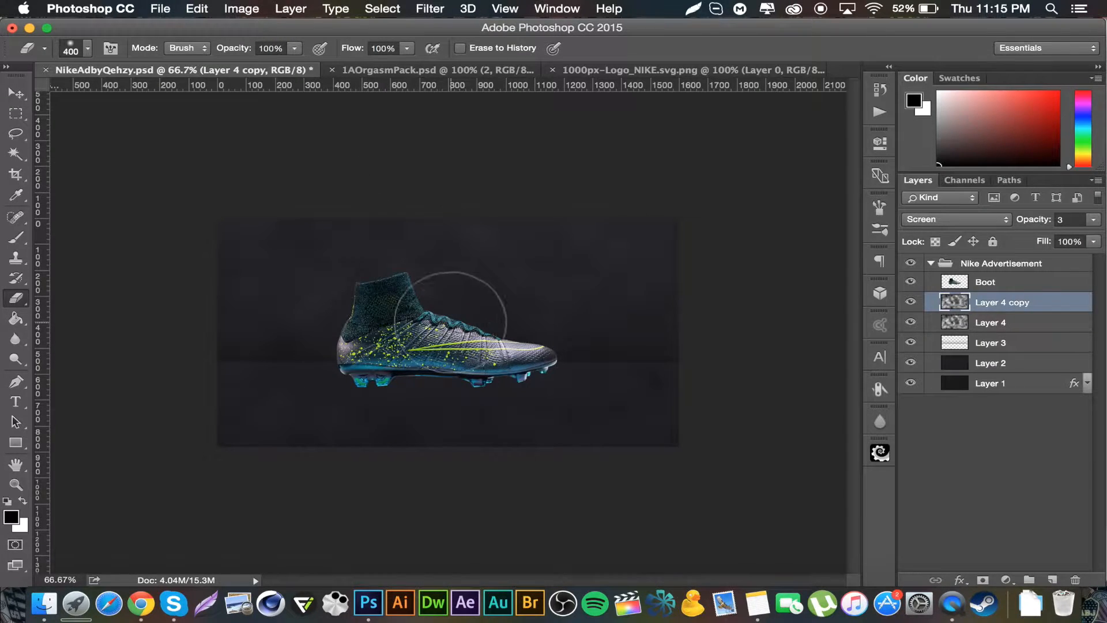
{"action": "key", "text": "bracketright"}
{"action": "key", "text": "bracketright"}
{"action": "key", "text": "bracketright"}
{"action": "key", "text": "bracketright"}
{"action": "key", "text": "bracketright"}
{"action": "key", "text": "bracketright"}
{"action": "key", "text": "bracketright"}
{"action": "key", "text": "bracketright"}
{"action": "key", "text": "bracketright"}
{"action": "key", "text": "bracketright"}
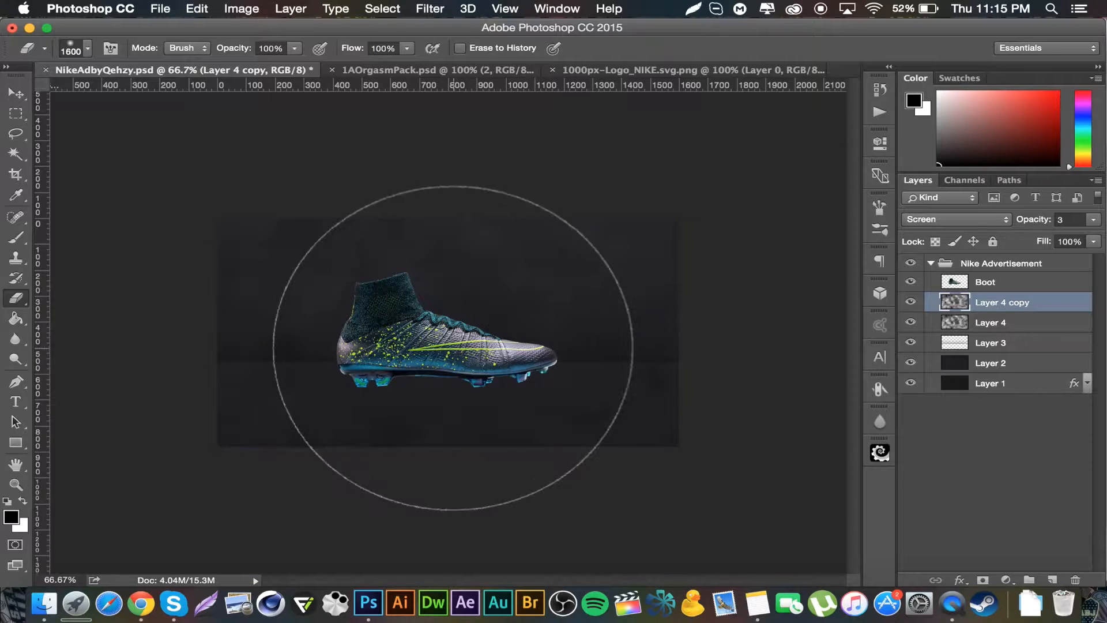
{"action": "key", "text": "bracketleft"}
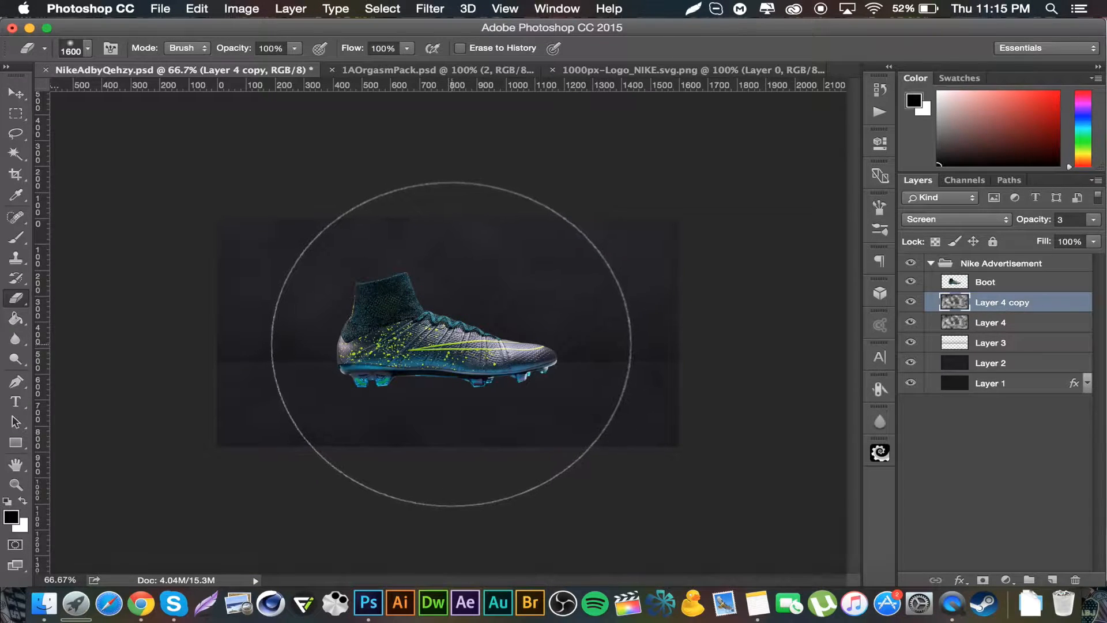
{"action": "left_click", "coordinate": [452, 345]}
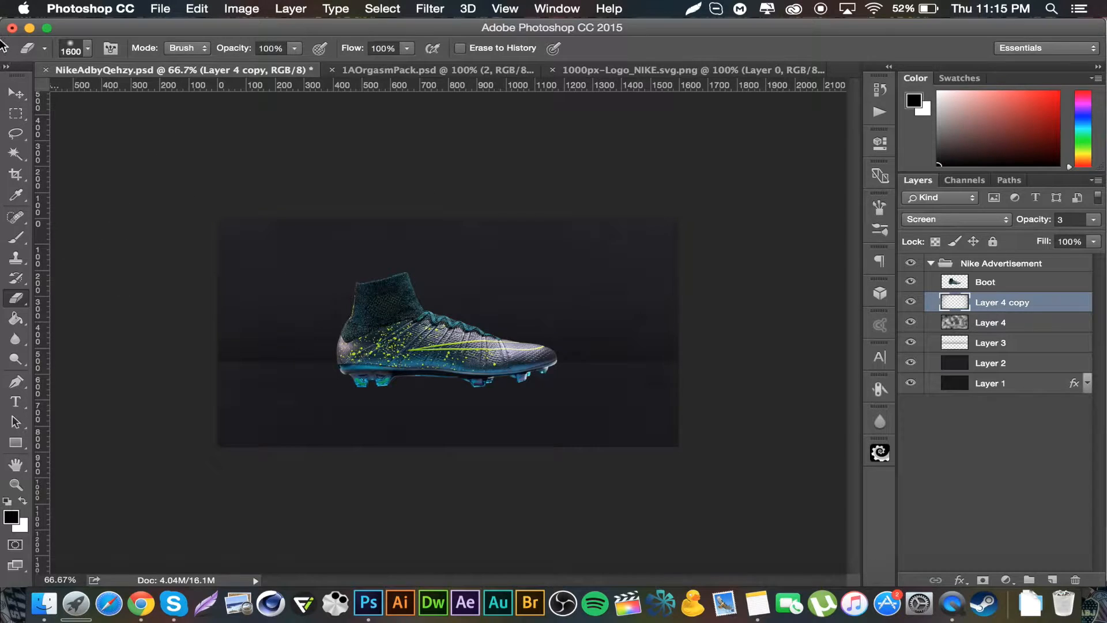
{"action": "left_click", "coordinate": [15, 94]}
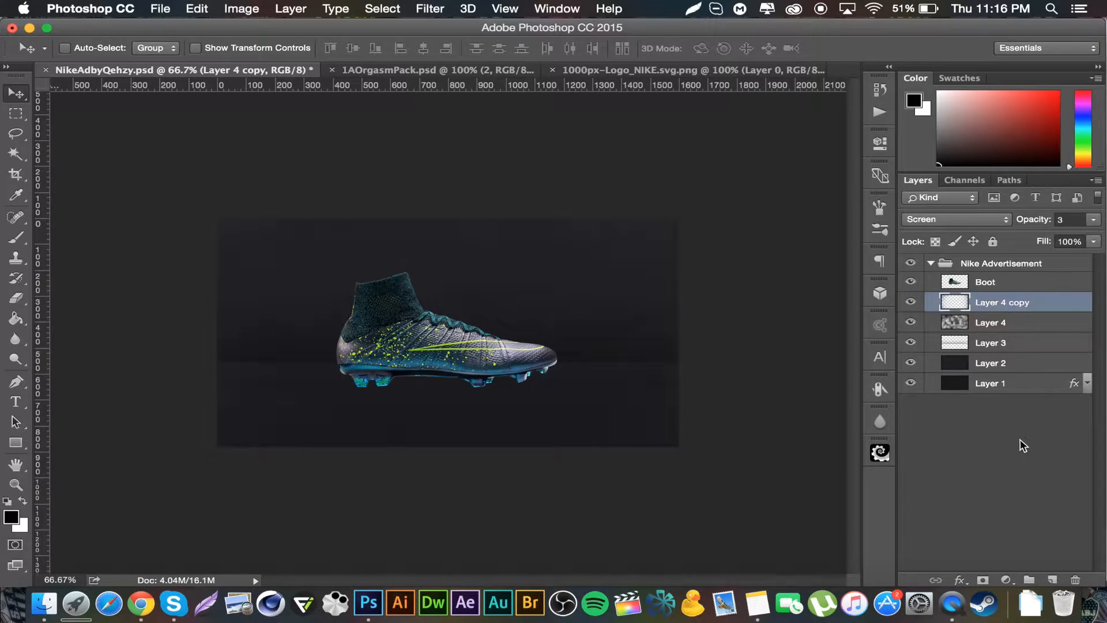
Step: Add a new layer, fill a thin rectangular strip across the canvas's upper edge with white, then deselect
{"action": "left_click", "coordinate": [1054, 579]}
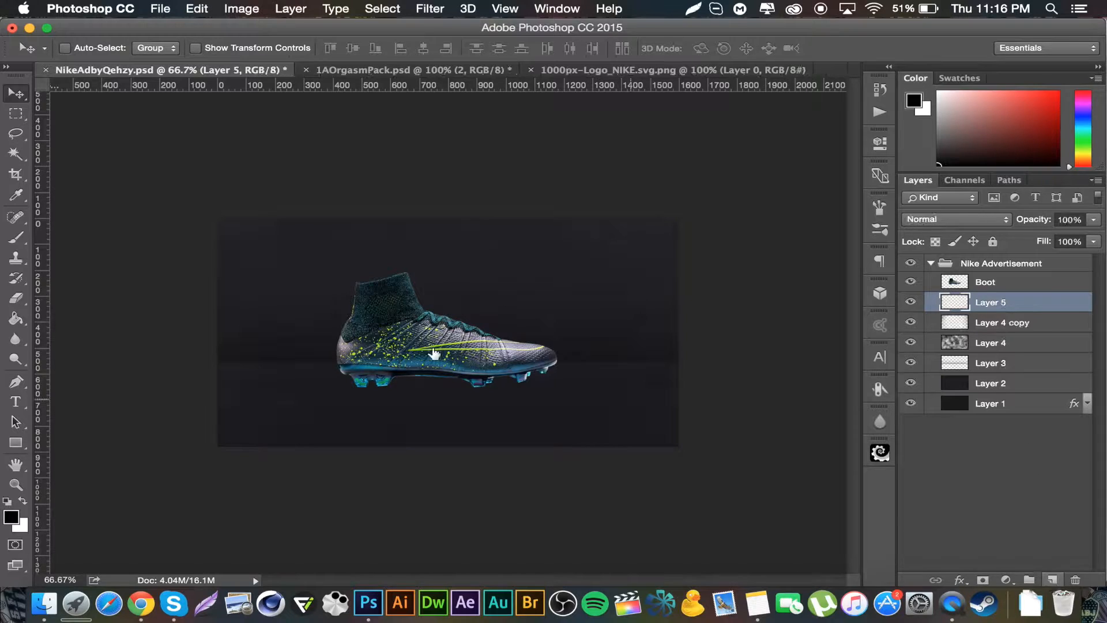
{"action": "left_click", "coordinate": [16, 117]}
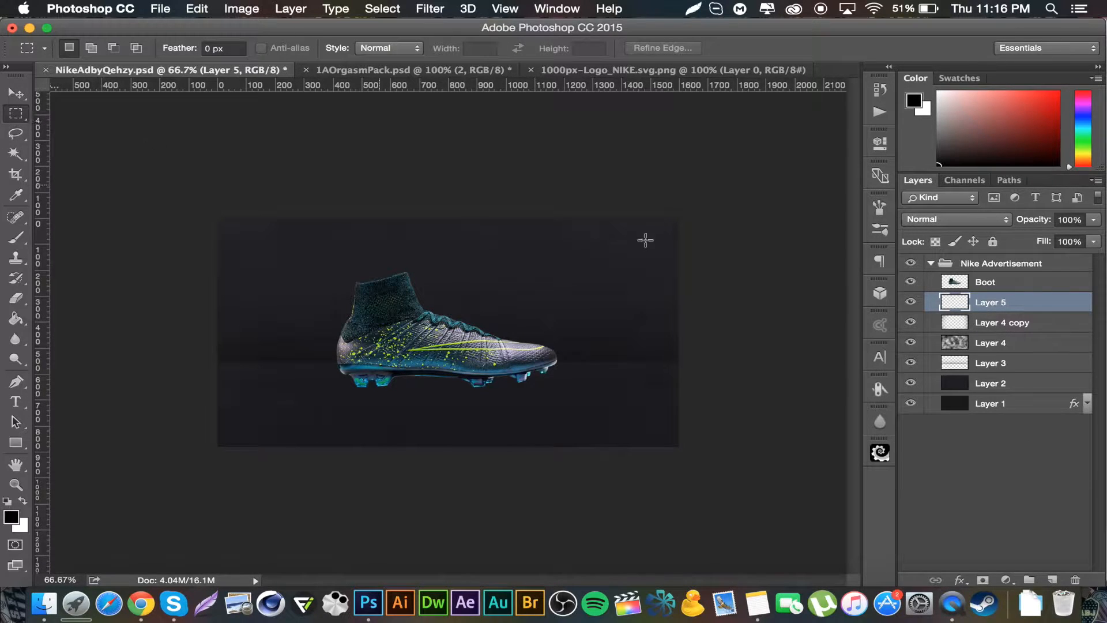
{"action": "left_click_drag", "start_coordinate": [217, 233], "coordinate": [689, 267]}
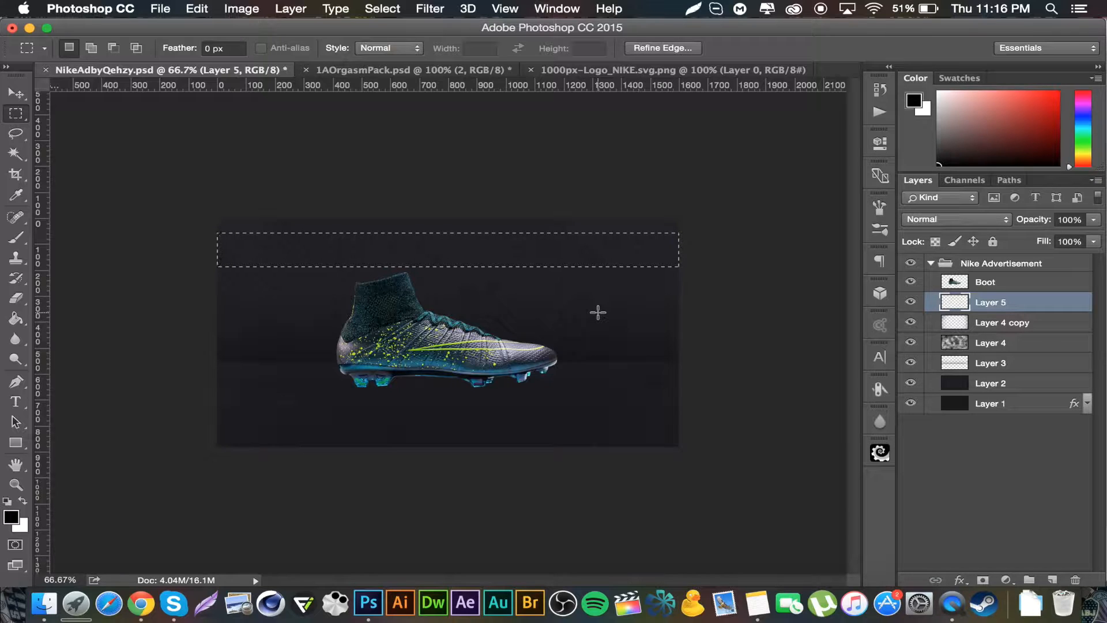
{"action": "key", "text": "super+BackSpace"}
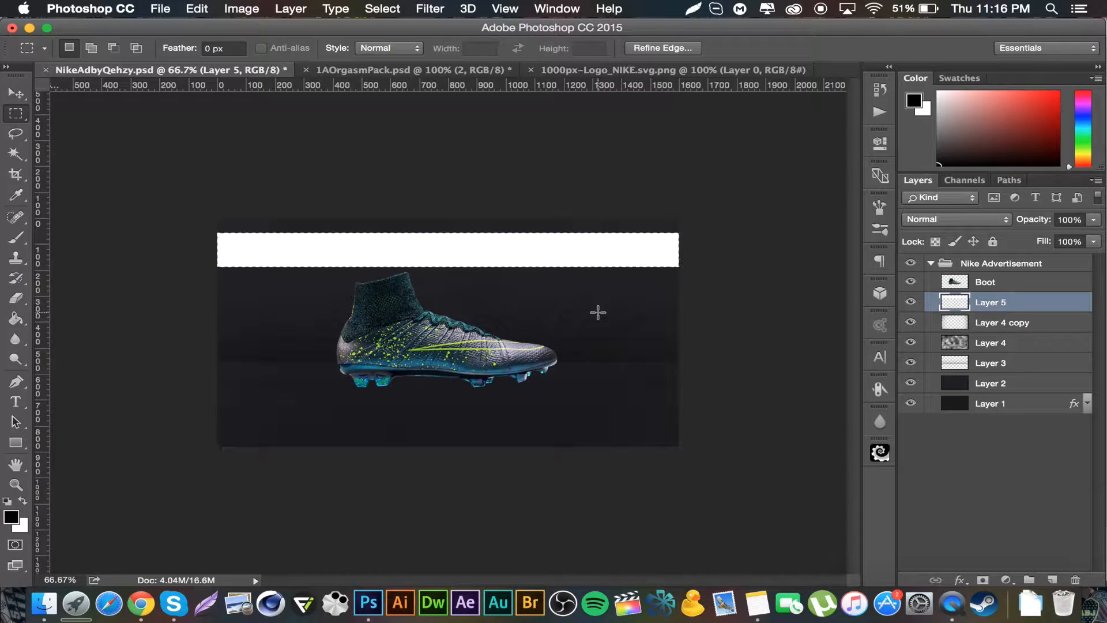
{"action": "key", "text": "super+d"}
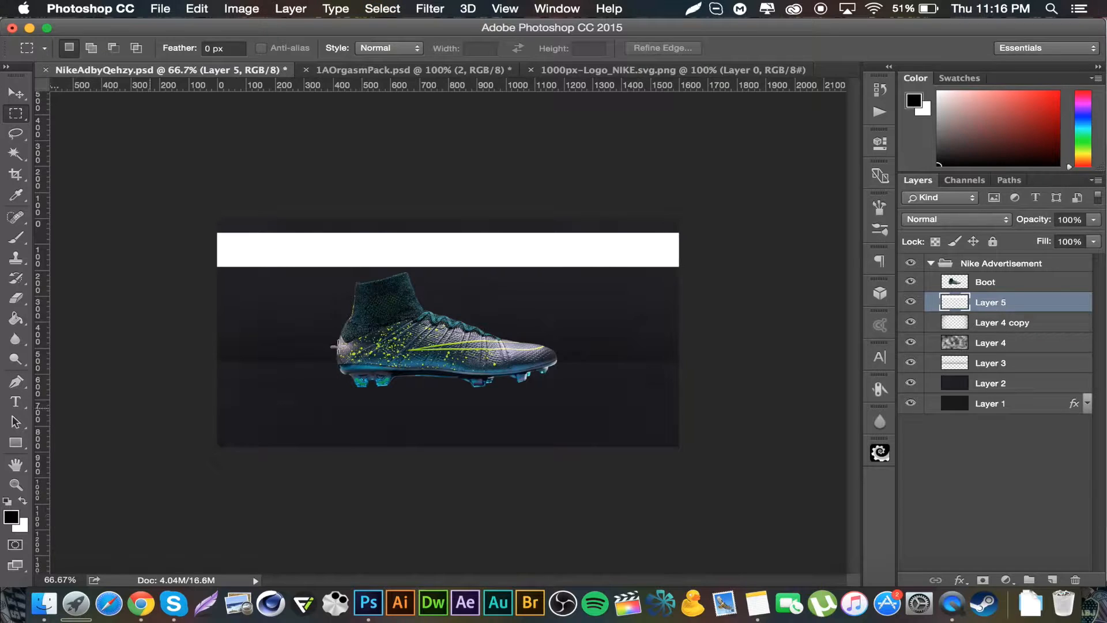
Step: Set the strip layer's blend mode to Overlay and erase the strip's right end
{"action": "left_click", "coordinate": [962, 225]}
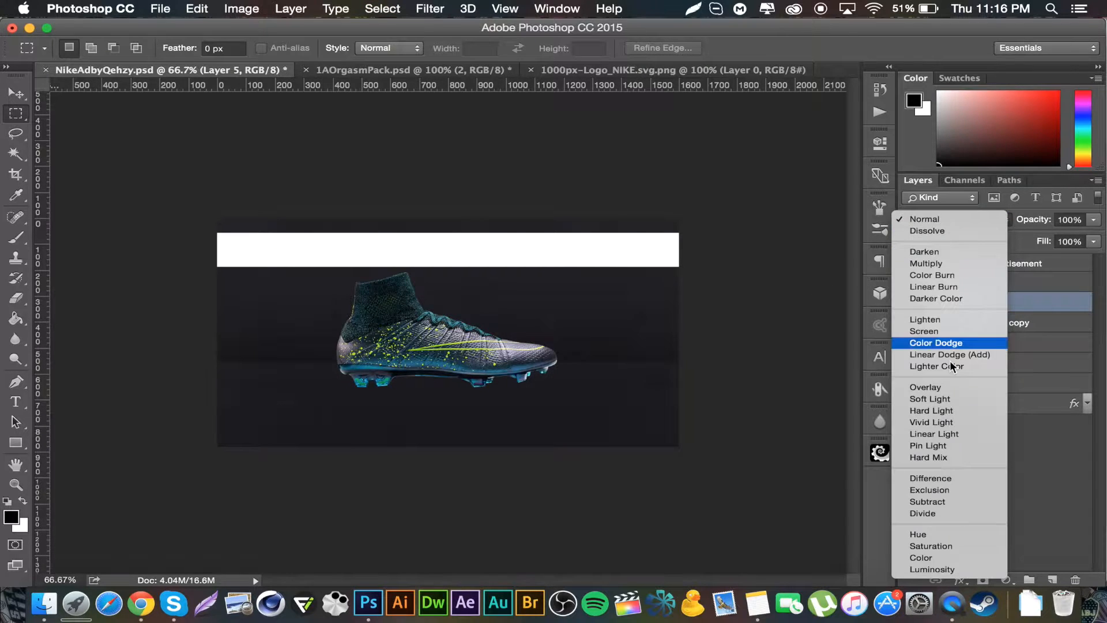
{"action": "left_click", "coordinate": [951, 386]}
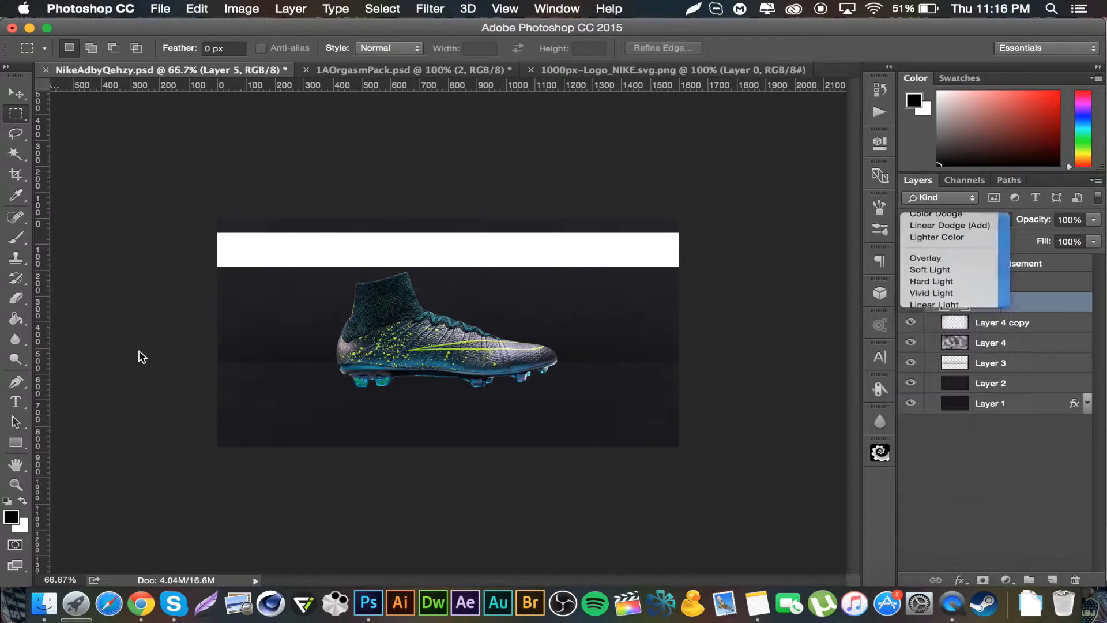
{"action": "left_click", "coordinate": [16, 298]}
{"action": "mouse_move", "coordinate": [643, 240]}
{"action": "left_mouse_down"}
{"action": "mouse_move", "coordinate": [648, 201]}
{"action": "mouse_move", "coordinate": [655, 215]}
{"action": "mouse_move", "coordinate": [628, 288]}
{"action": "left_mouse_up"}
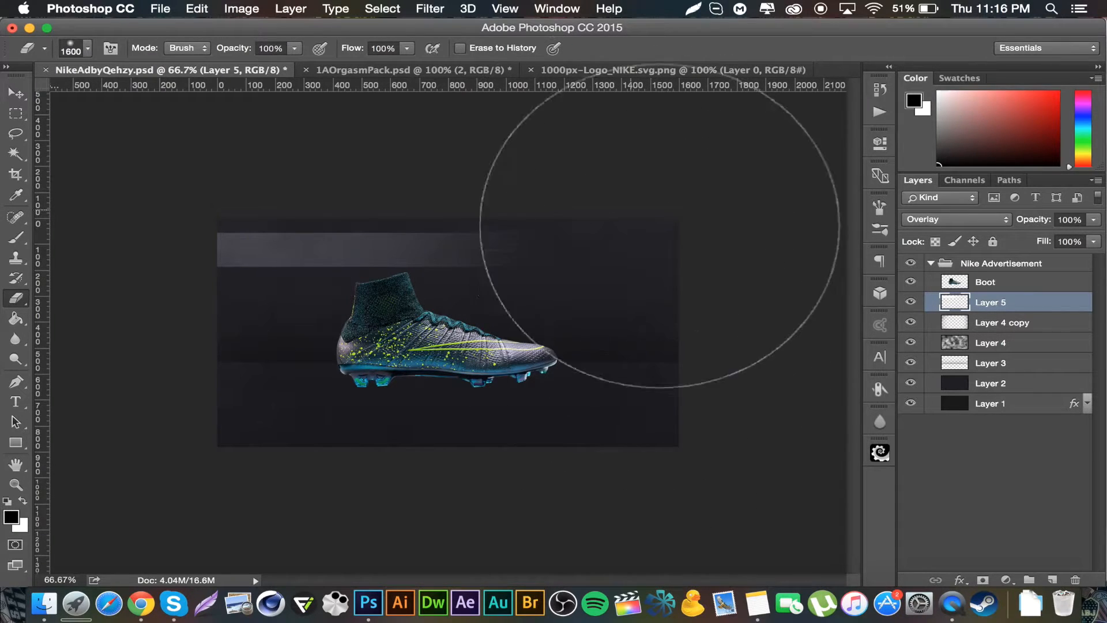
{"action": "left_click", "coordinate": [15, 93]}
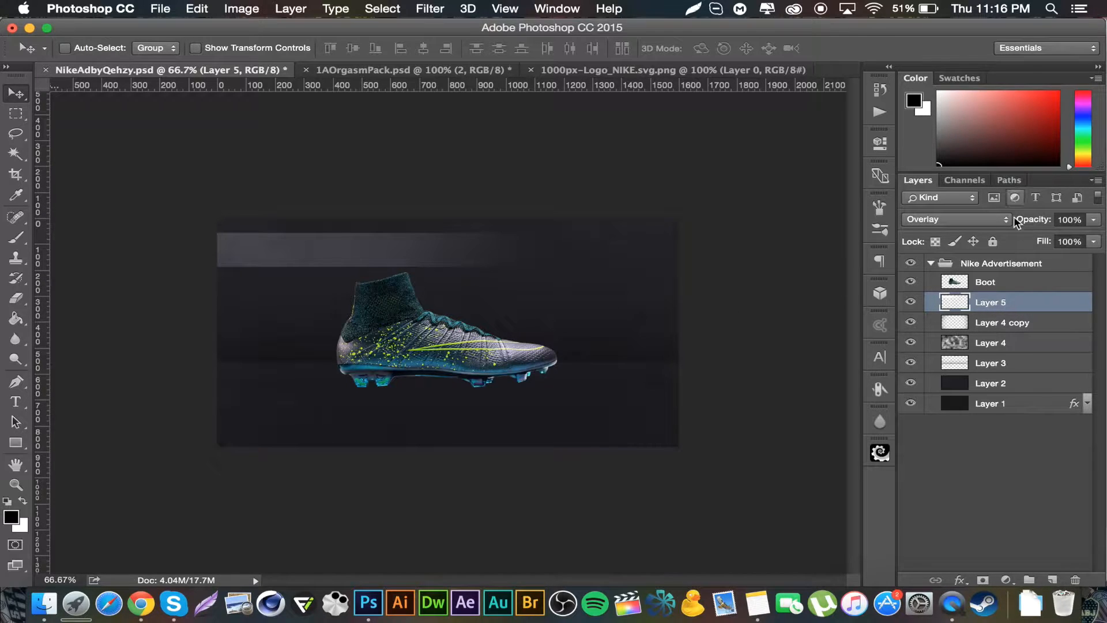
Step: Set the strip layer's opacity to 9%
{"action": "left_click", "coordinate": [1072, 220]}
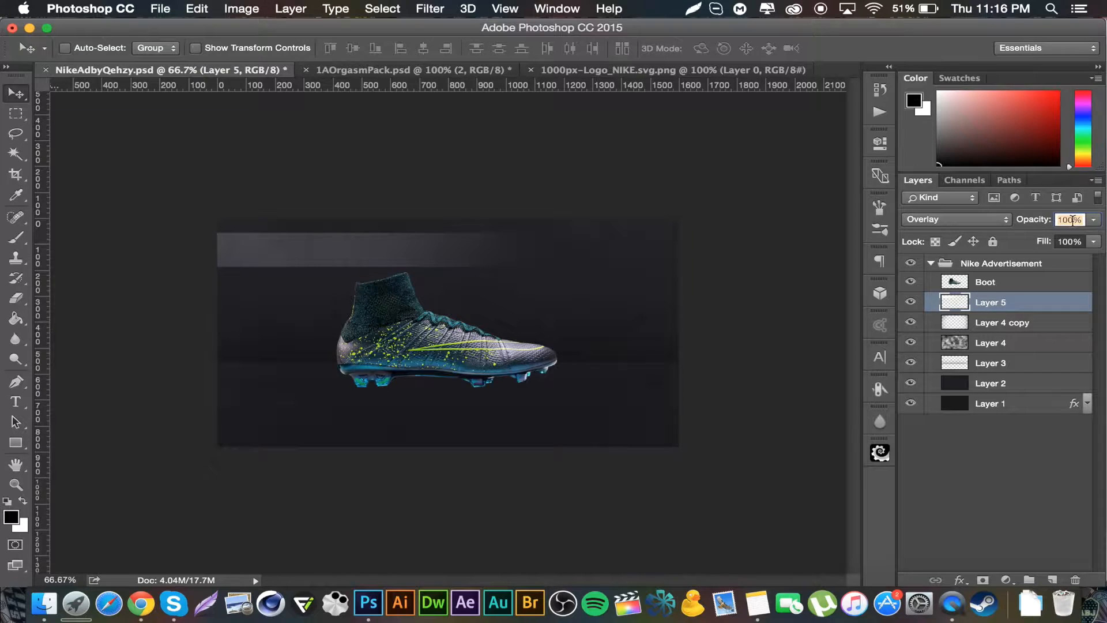
{"action": "type", "text": "9"}
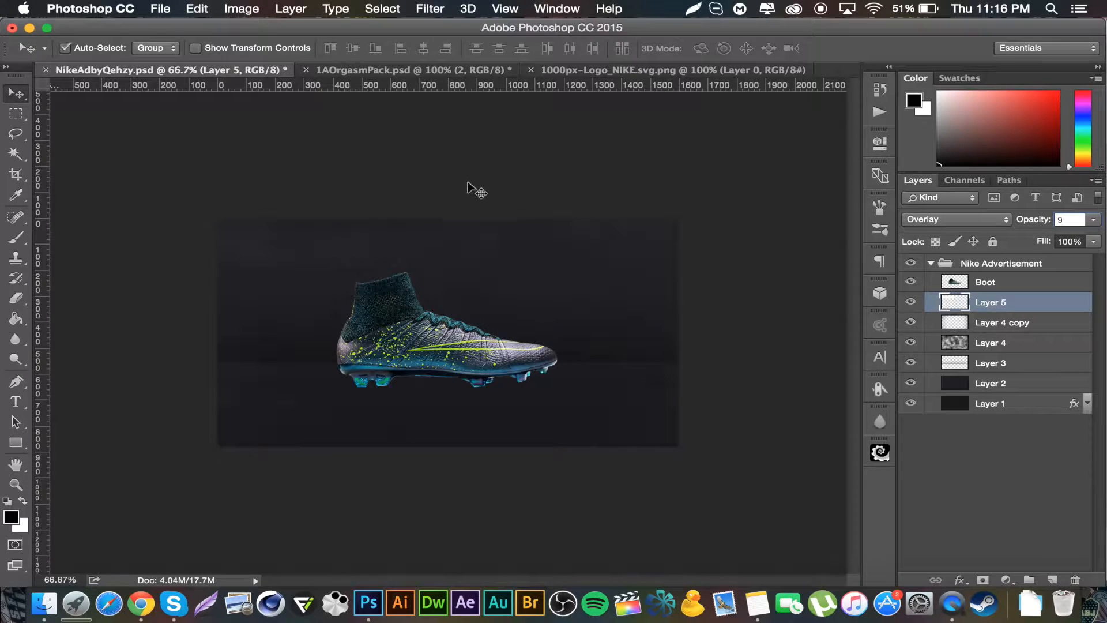
{"action": "key", "text": "super"}
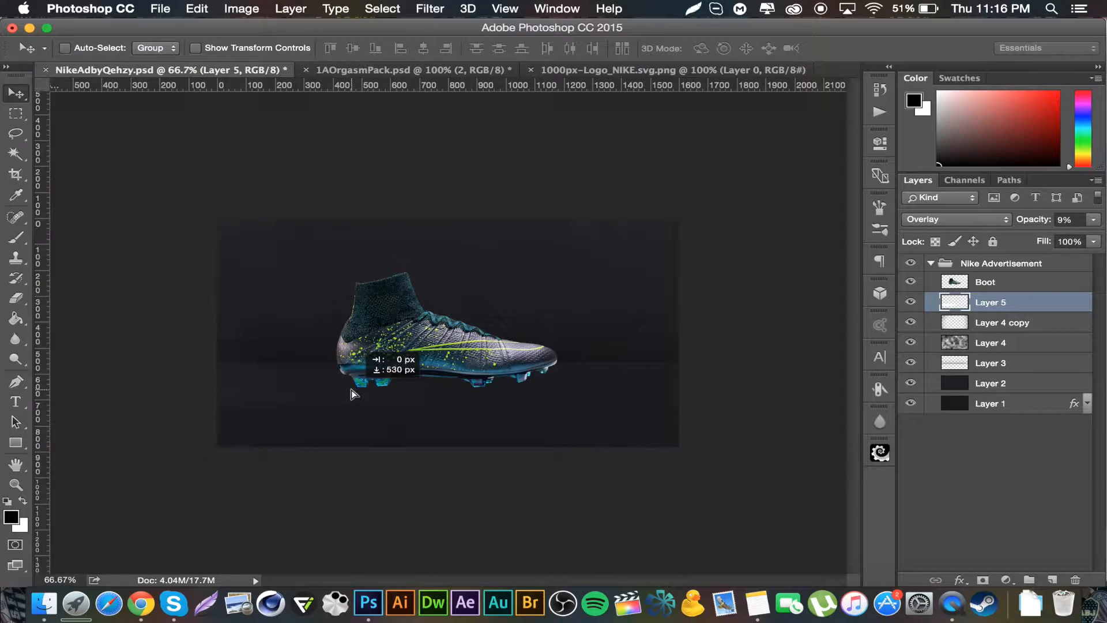
{"action": "left_click_drag", "start_coordinate": [351, 390], "coordinate": [351, 390]}
{"action": "key", "text": "super+z"}
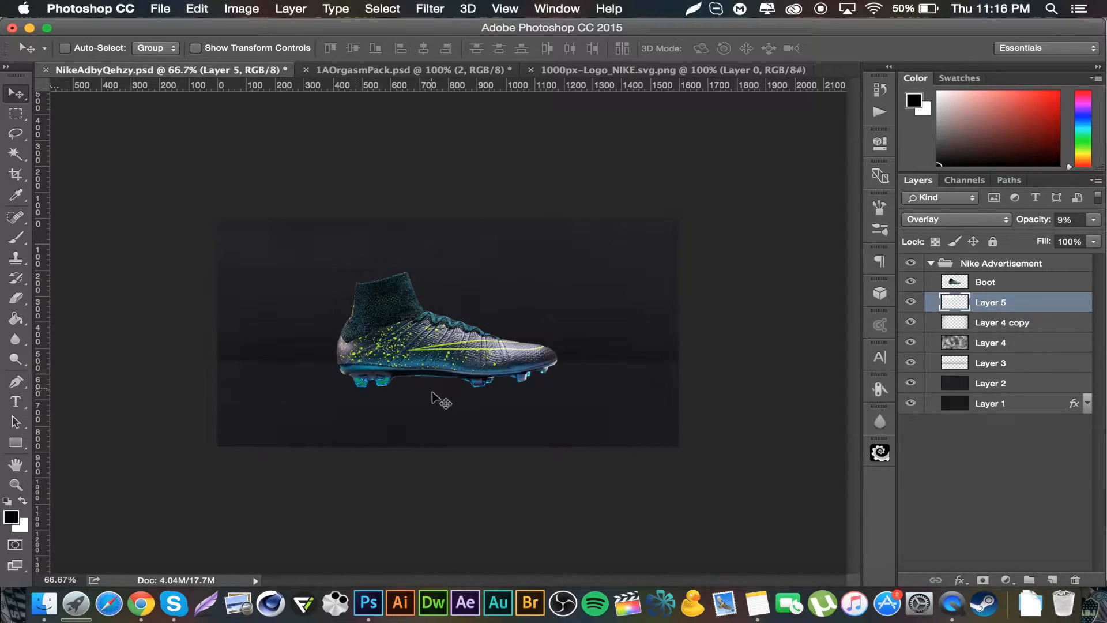
Step: Duplicate the strip layer and move the copy down near the boot's sole
{"action": "key", "text": "super+j"}
{"action": "left_click_drag", "start_coordinate": [328, 378], "coordinate": [334, 400]}
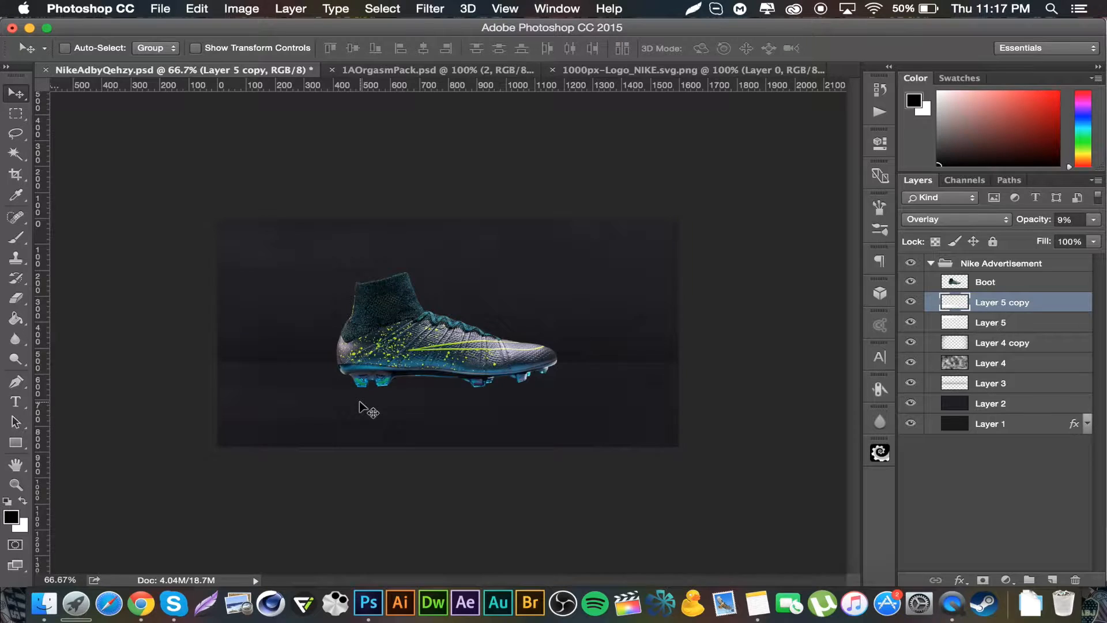
{"action": "left_click_drag", "start_coordinate": [333, 389], "coordinate": [333, 388]}
Step: Duplicate the strip copy, flip the new copy horizontally and move it up across the boot's upper body
{"action": "key", "text": "super+j"}
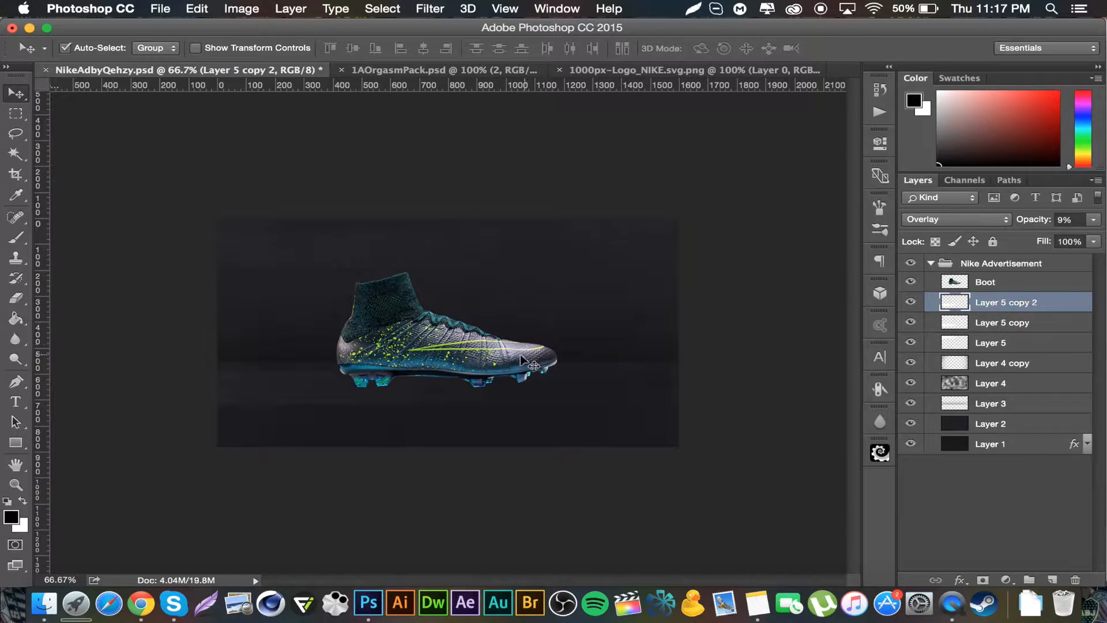
{"action": "key", "text": "super+t"}
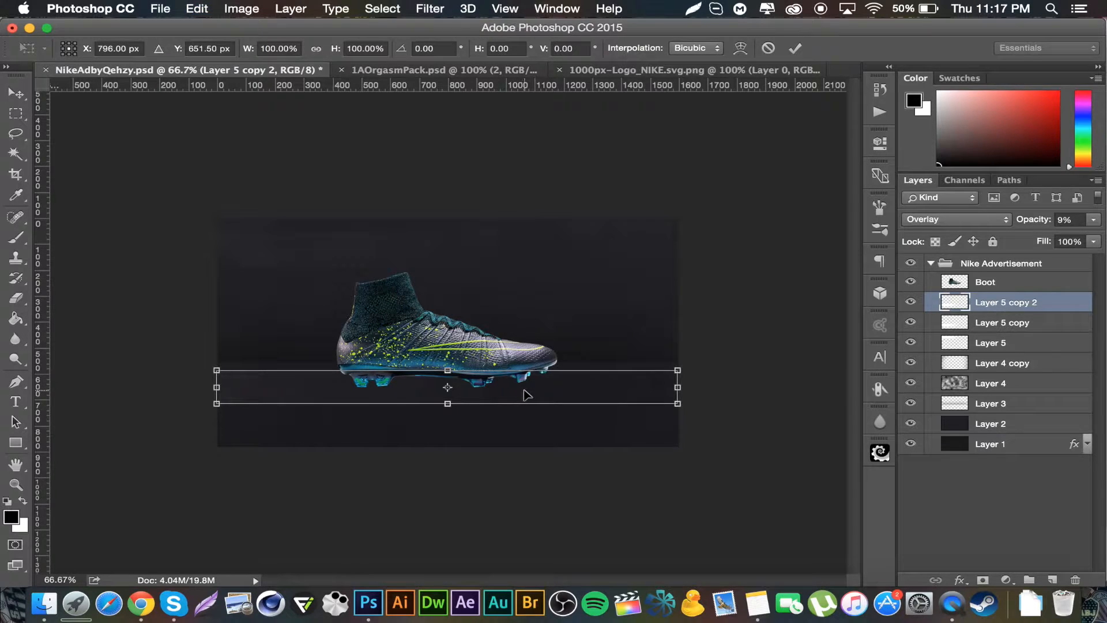
{"action": "right_click", "coordinate": [526, 395]}
{"action": "left_click", "coordinate": [612, 555]}
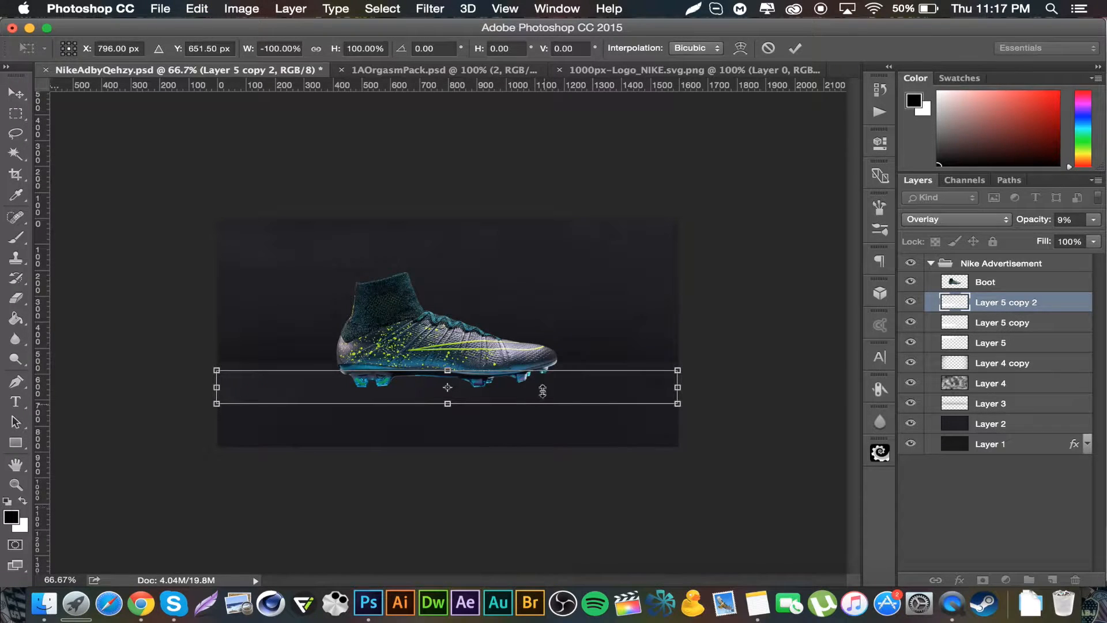
{"action": "left_click_drag", "start_coordinate": [574, 399], "coordinate": [594, 336]}
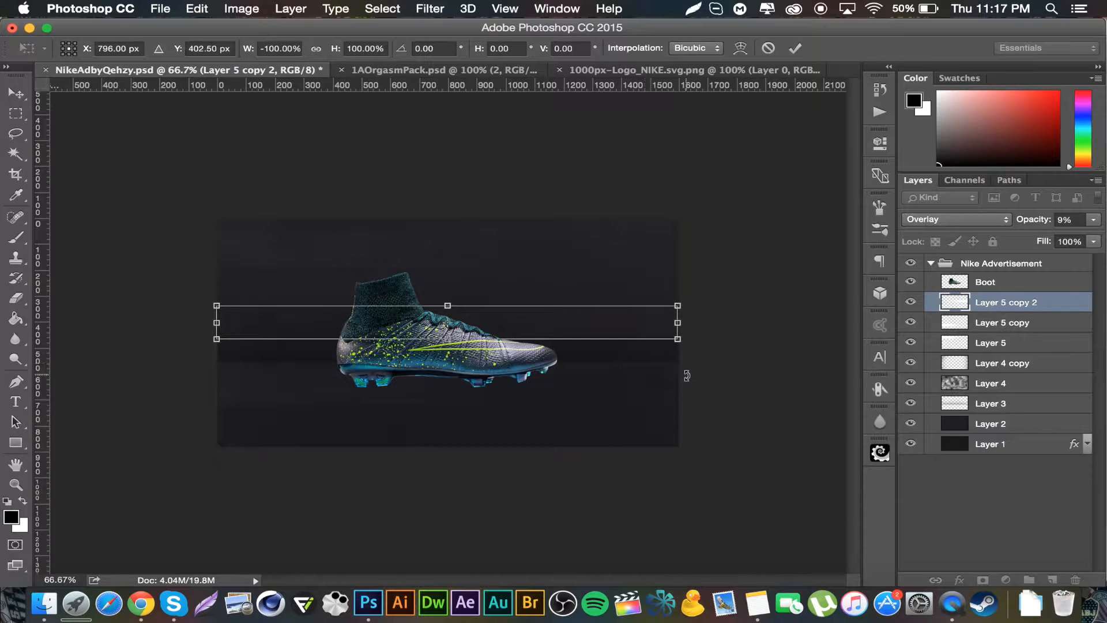
{"action": "key", "text": "Return"}
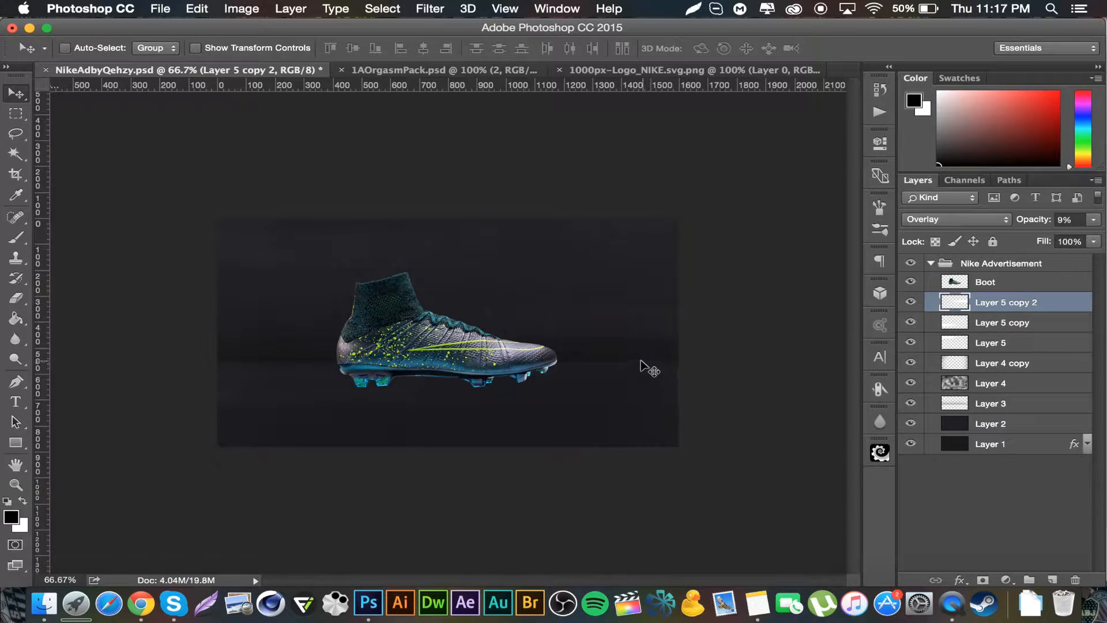
{"action": "left_click_drag", "start_coordinate": [619, 329], "coordinate": [629, 330]}
Step: Set the Eraser to 175 px and erase part of the lower strip copy near the boot's sole
{"action": "left_click", "coordinate": [1020, 346]}
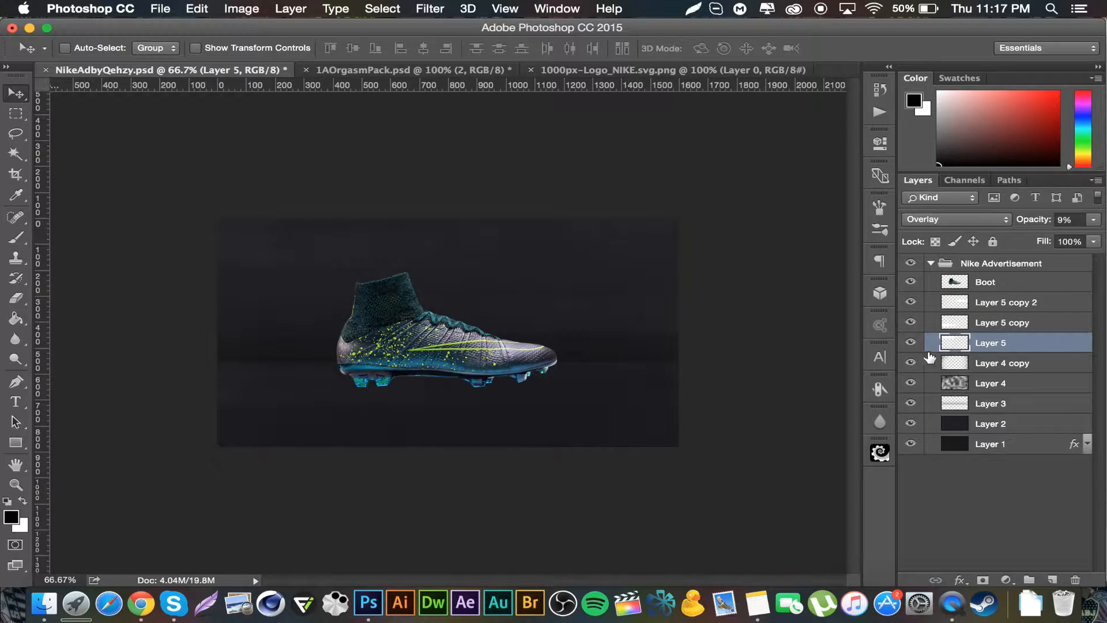
{"action": "left_click", "coordinate": [18, 298]}
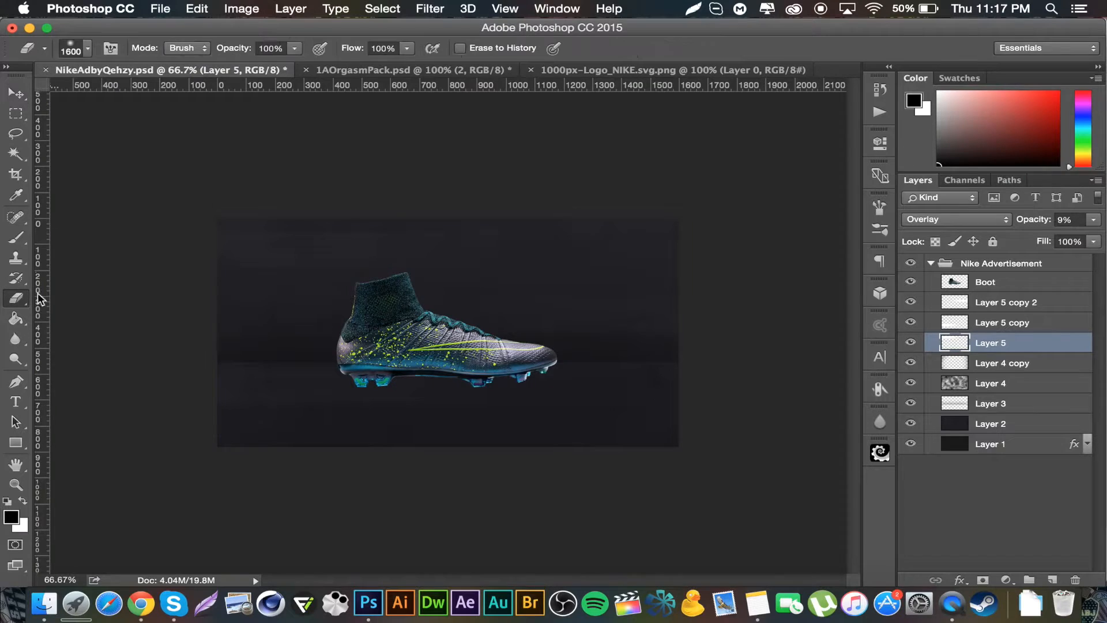
{"action": "key", "text": "bracketleft"}
{"action": "key", "text": "bracketleft"}
{"action": "key", "text": "bracketleft"}
{"action": "key", "text": "bracketleft"}
{"action": "key", "text": "bracketleft"}
{"action": "key", "text": "bracketleft"}
{"action": "key", "text": "bracketleft"}
{"action": "key", "text": "bracketleft"}
{"action": "key", "text": "bracketleft"}
{"action": "key", "text": "bracketleft"}
{"action": "key", "text": "bracketleft"}
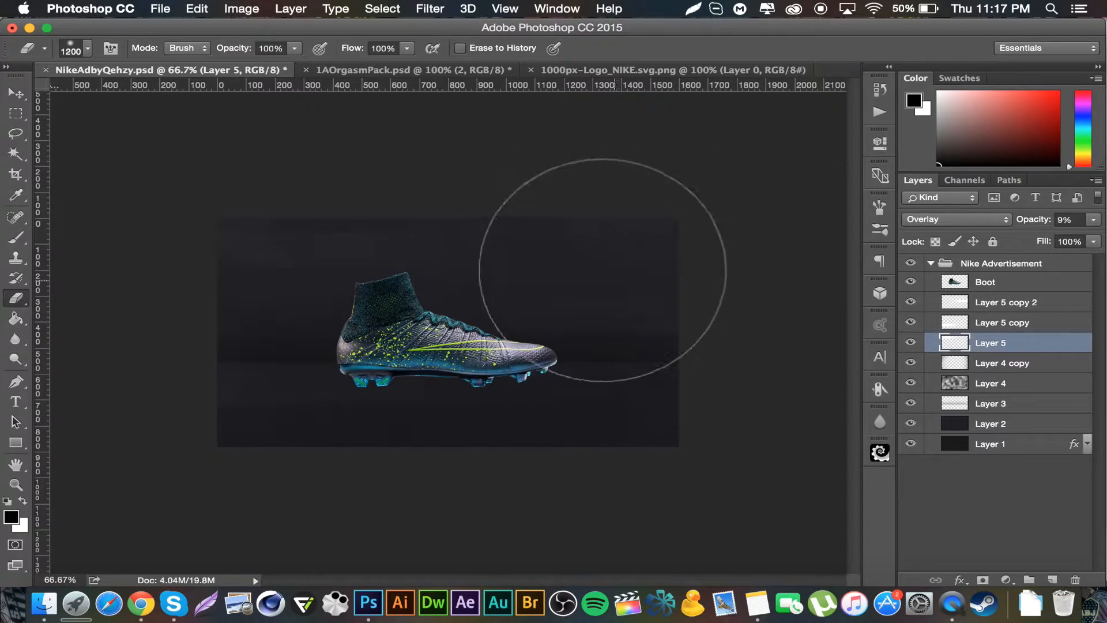
{"action": "key", "text": "bracketright"}
{"action": "key", "text": "bracketleft"}
{"action": "key", "text": "bracketleft"}
{"action": "key", "text": "bracketleft"}
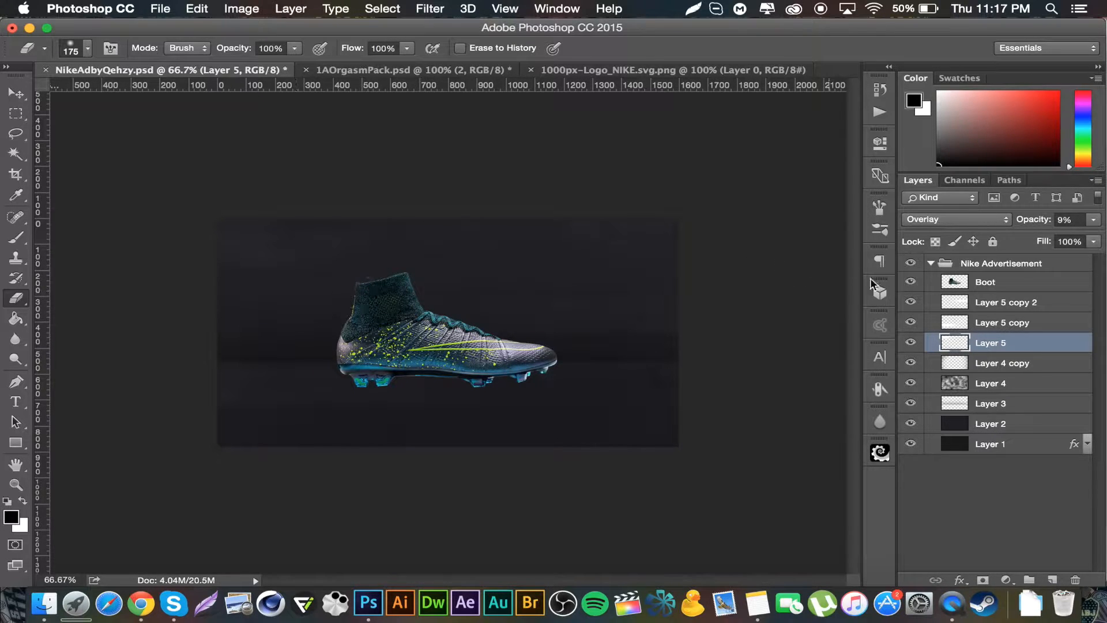
{"action": "left_click", "coordinate": [1006, 324]}
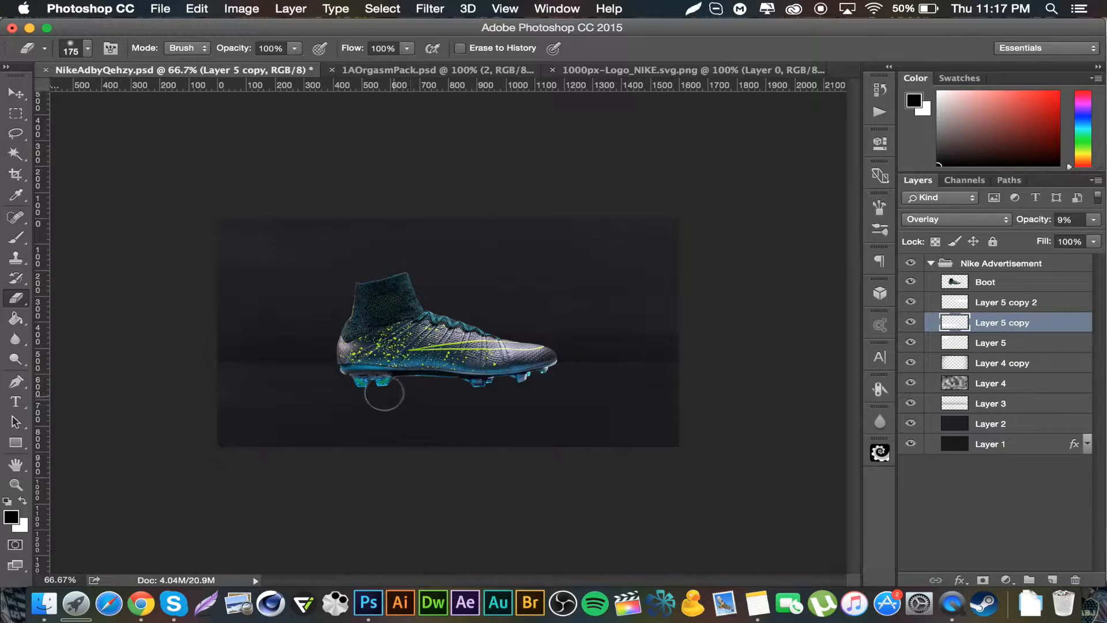
{"action": "mouse_move", "coordinate": [330, 364]}
{"action": "left_mouse_down"}
{"action": "mouse_move", "coordinate": [387, 391]}
{"action": "mouse_move", "coordinate": [312, 361]}
{"action": "mouse_move", "coordinate": [426, 402]}
{"action": "left_mouse_up"}
Step: Toggle the lower strip copy's visibility off and on, then erase a bit of the upper strip copy
{"action": "left_click", "coordinate": [910, 323]}
{"action": "left_click", "coordinate": [911, 323]}
{"action": "left_click", "coordinate": [1011, 305]}
{"action": "mouse_move", "coordinate": [474, 296]}
{"action": "left_mouse_down"}
{"action": "mouse_move", "coordinate": [567, 349]}
{"action": "mouse_move", "coordinate": [459, 297]}
{"action": "left_mouse_up"}
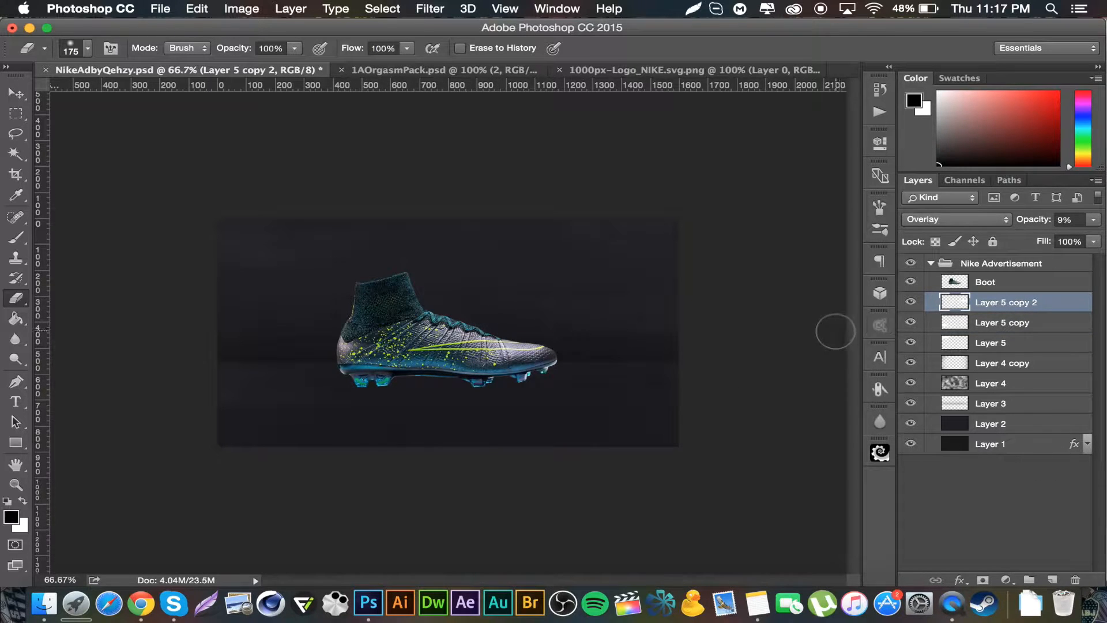
Step: On a new layer, draw a thin 3 px horizontal line across the canvas above the boot and invert it to white
{"action": "left_click", "coordinate": [1053, 580]}
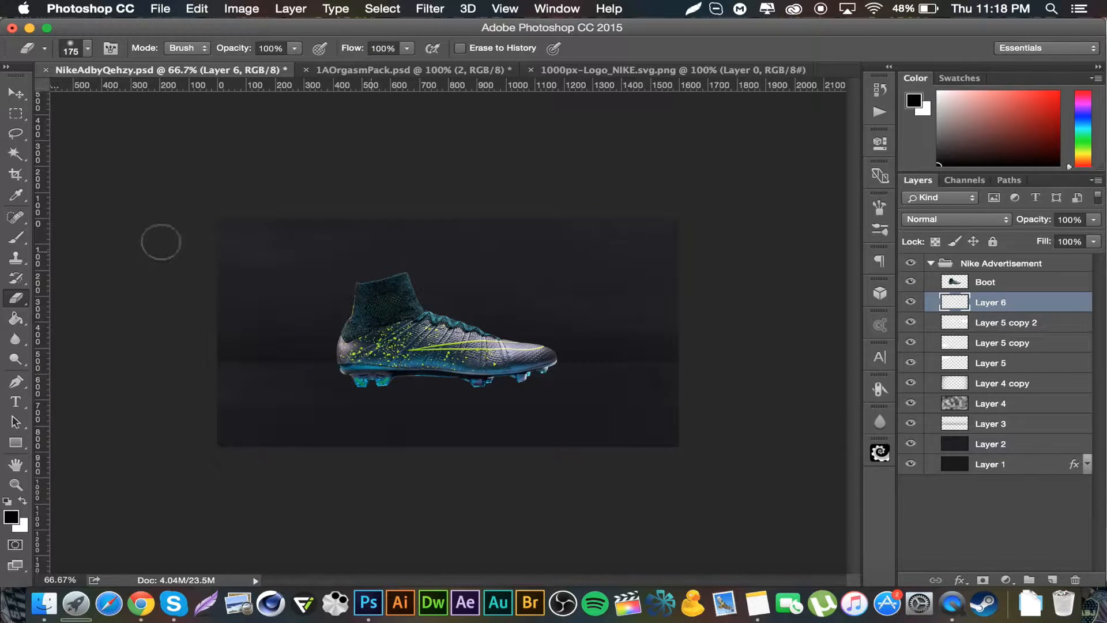
{"action": "left_click", "coordinate": [22, 238]}
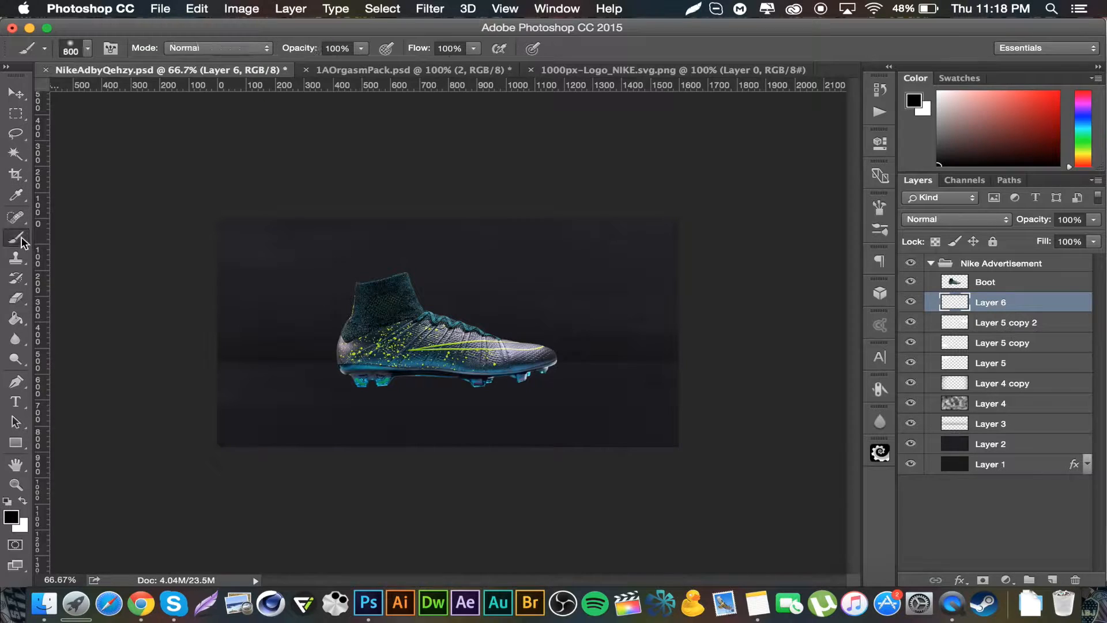
{"action": "left_click", "coordinate": [88, 48]}
{"action": "left_click", "coordinate": [105, 228]}
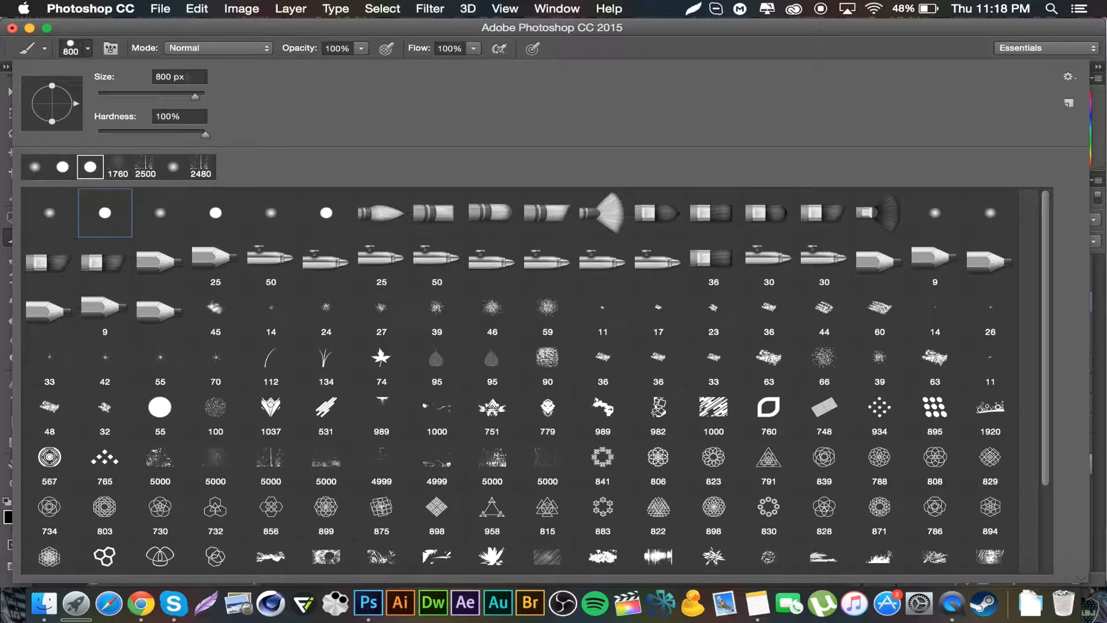
{"action": "left_click", "coordinate": [193, 80]}
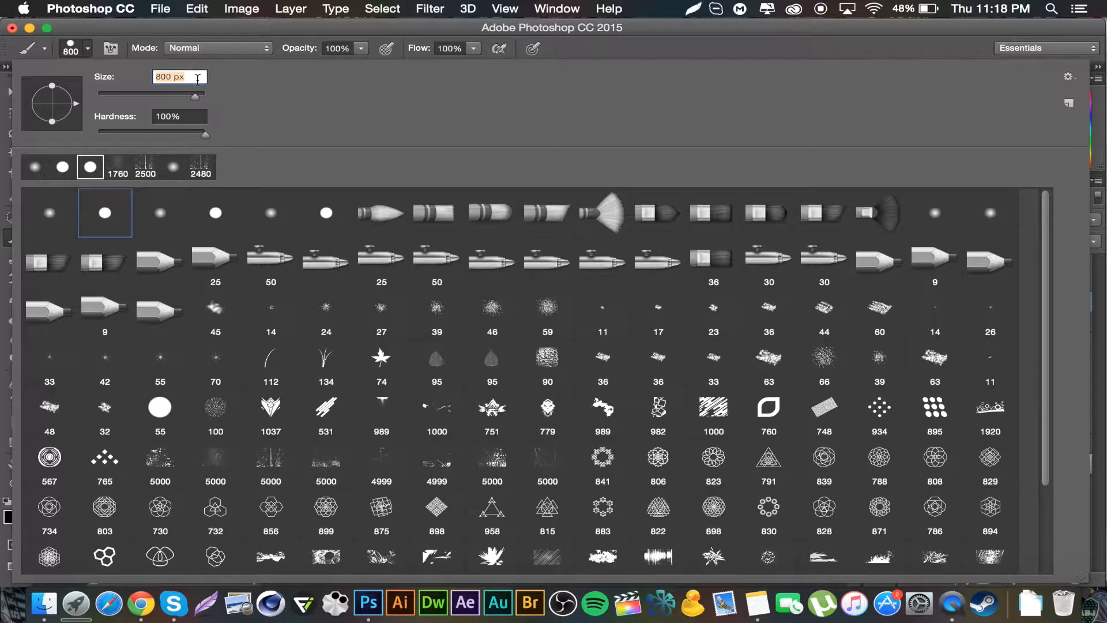
{"action": "type", "text": "3"}
{"action": "key", "text": "Return"}
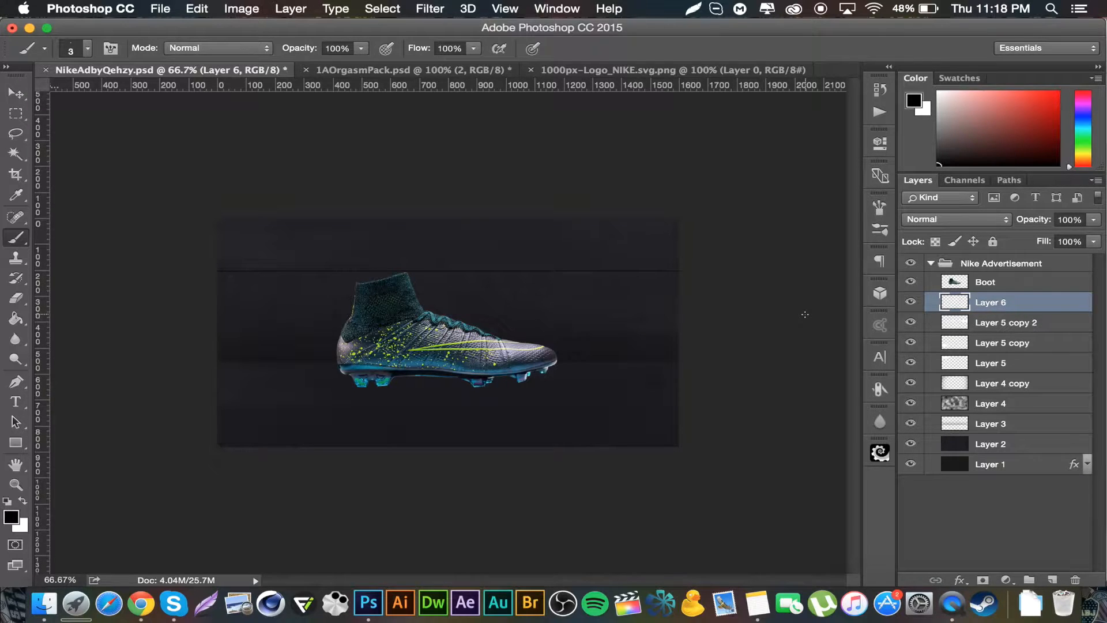
{"action": "key", "text": "super+i"}
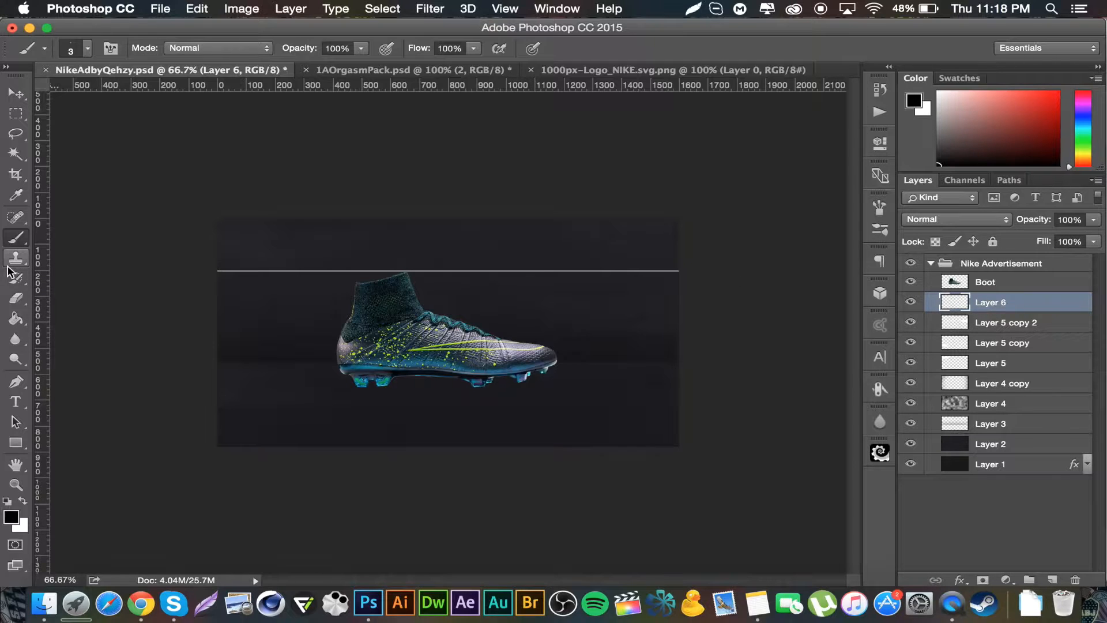
Step: With a small hard eraser, cut gaps into the line's left end to make short dashes
{"action": "left_click", "coordinate": [16, 297]}
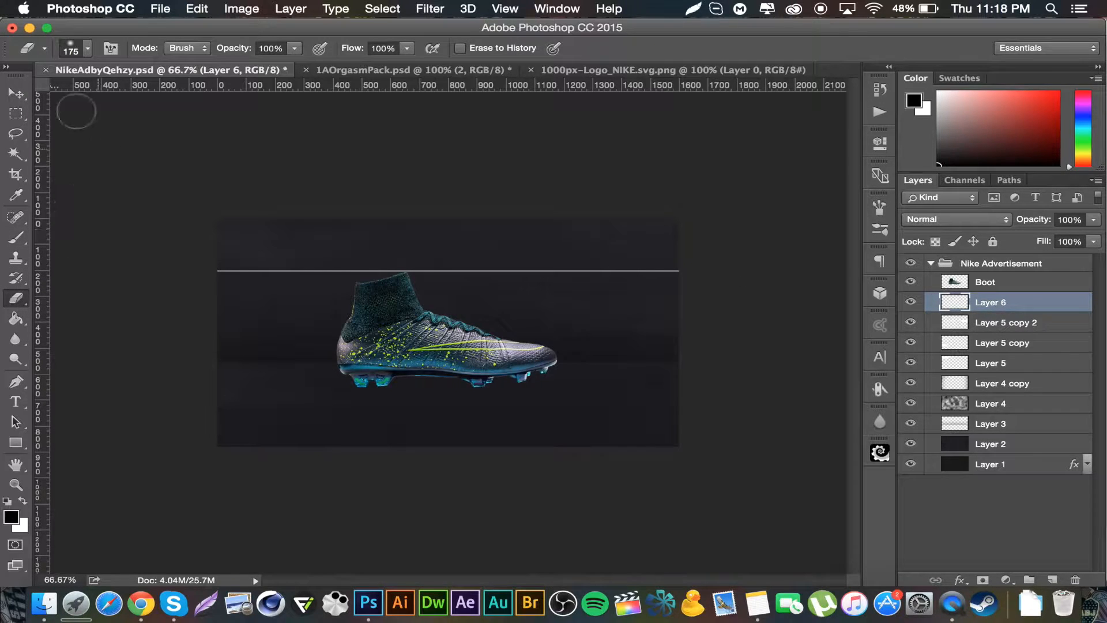
{"action": "left_click", "coordinate": [87, 50]}
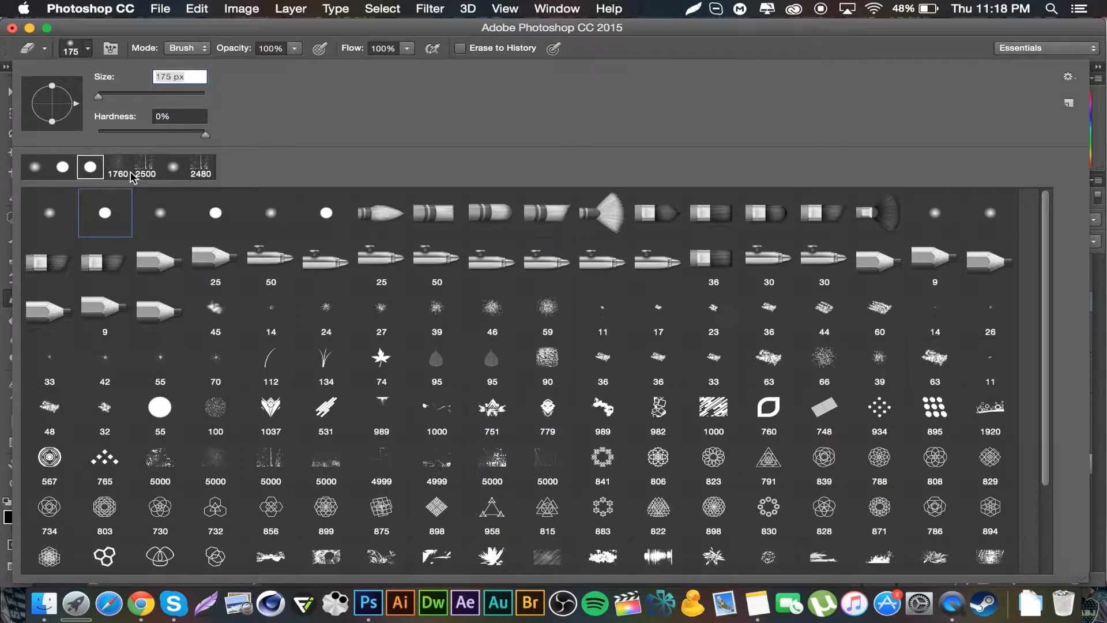
{"action": "left_click", "coordinate": [105, 213]}
{"action": "double_click", "coordinate": [106, 214]}
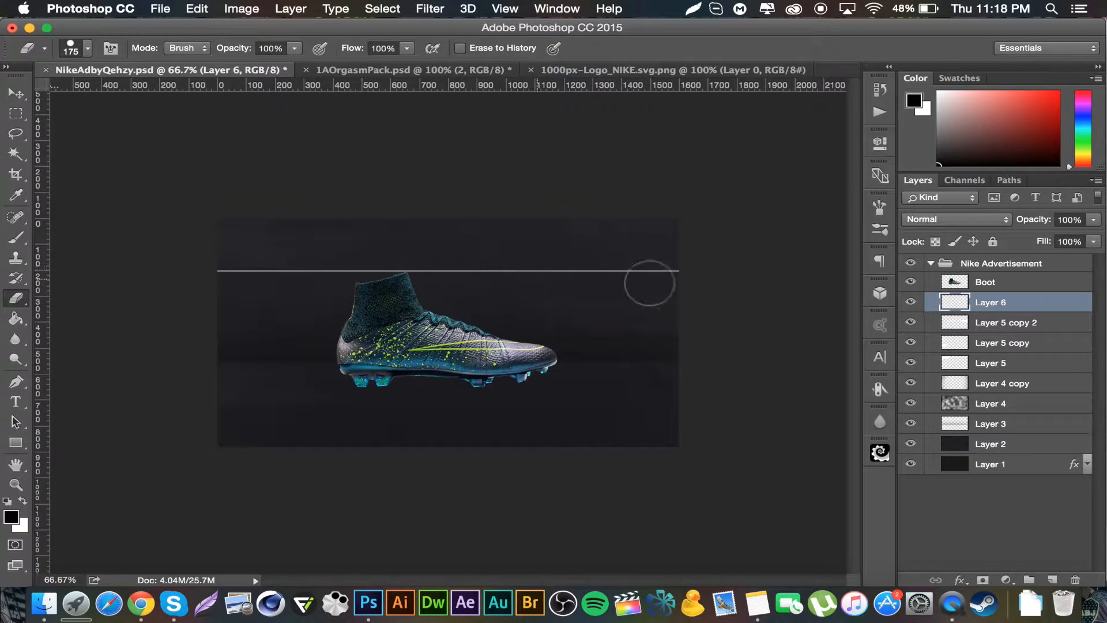
{"action": "left_click_drag", "start_coordinate": [212, 268], "coordinate": [237, 272]}
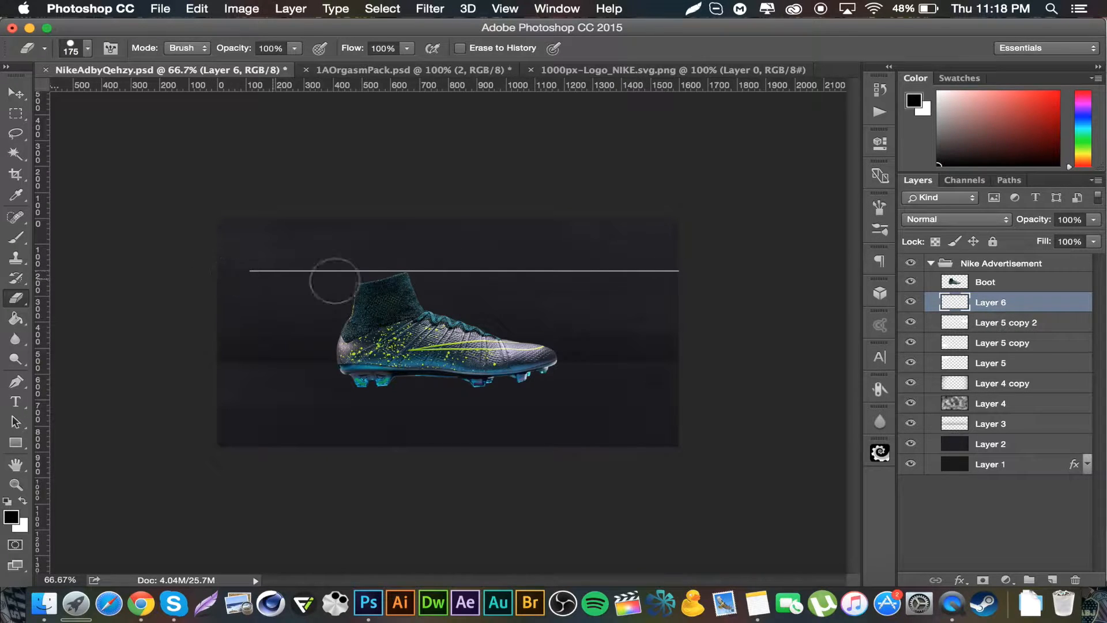
{"action": "key", "text": "bracketleft"}
{"action": "key", "text": "bracketleft"}
{"action": "key", "text": "bracketleft"}
{"action": "key", "text": "bracketleft"}
{"action": "key", "text": "bracketleft"}
{"action": "key", "text": "bracketleft"}
{"action": "left_click", "coordinate": [279, 271]}
{"action": "key", "text": "bracketleft"}
{"action": "key", "text": "bracketleft"}
{"action": "key", "text": "bracketleft"}
{"action": "key", "text": "bracketleft"}
{"action": "key", "text": "bracketleft"}
{"action": "key", "text": "super+z"}
{"action": "key", "text": "super+alt+z"}
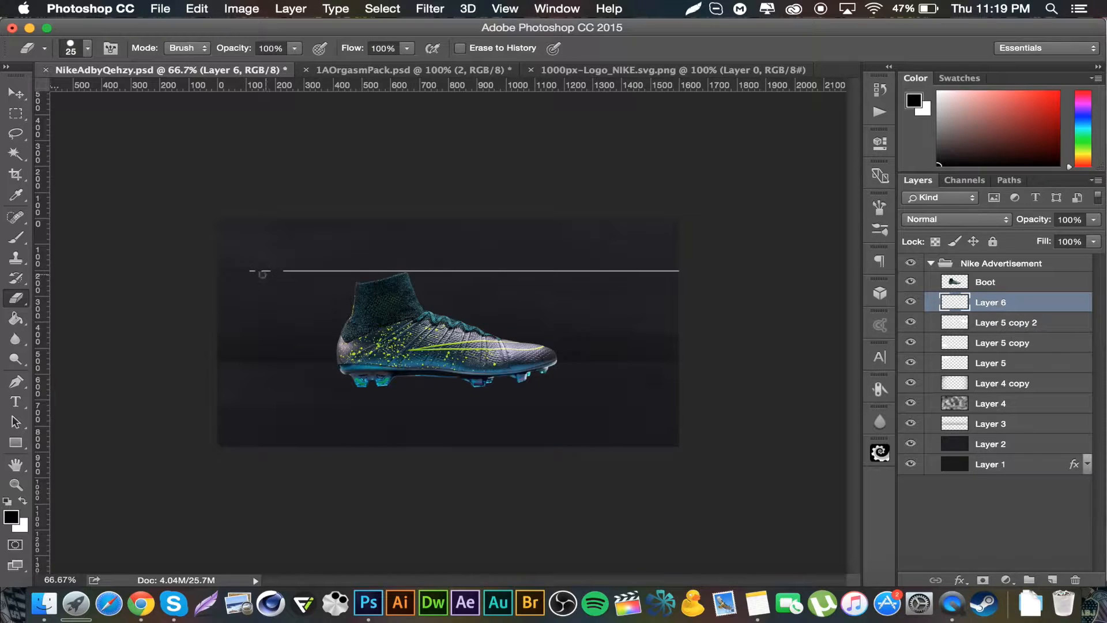
Step: Duplicate the line, move the copy below the boot toward the right side, and move the original line up near the canvas top
{"action": "left_click", "coordinate": [19, 96]}
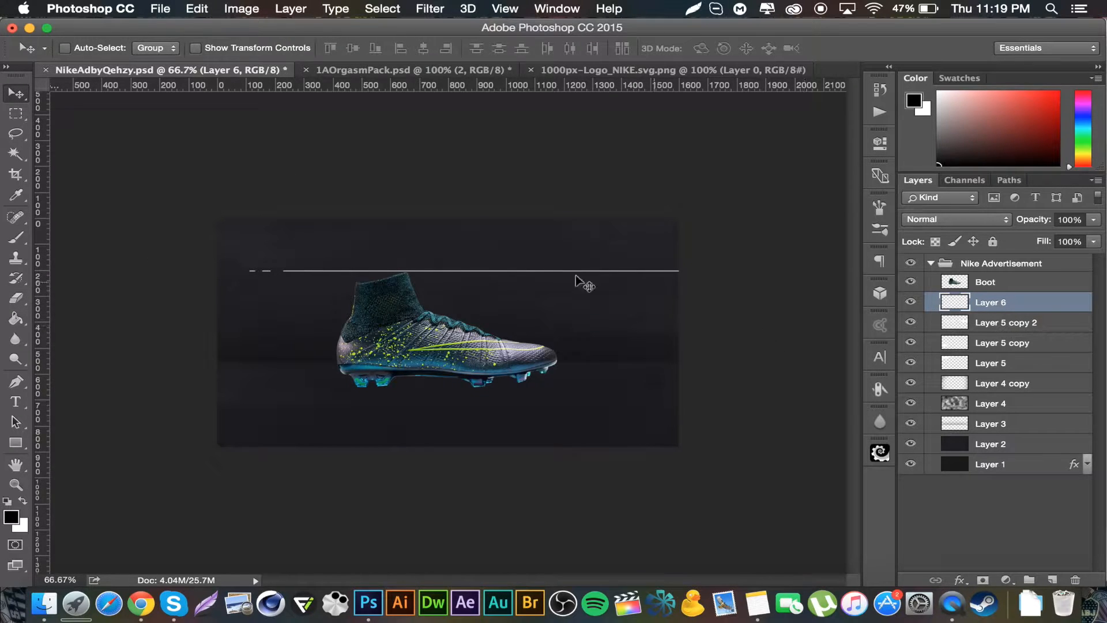
{"action": "left_click_drag", "start_coordinate": [564, 266], "coordinate": [566, 281]}
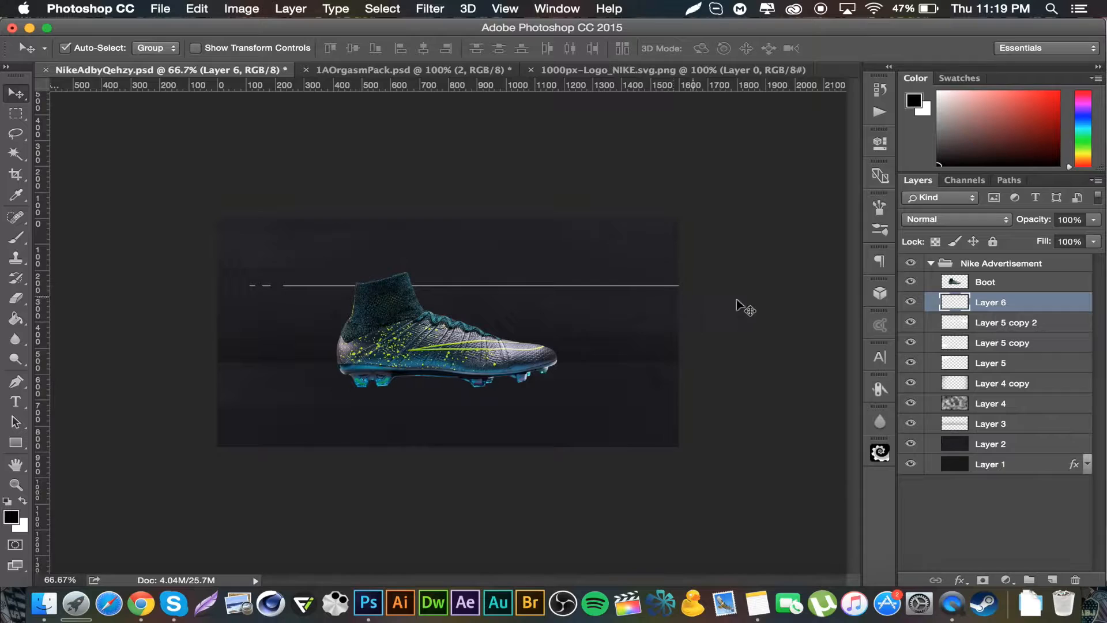
{"action": "key", "text": "super+j"}
{"action": "left_click_drag", "start_coordinate": [573, 292], "coordinate": [590, 413]}
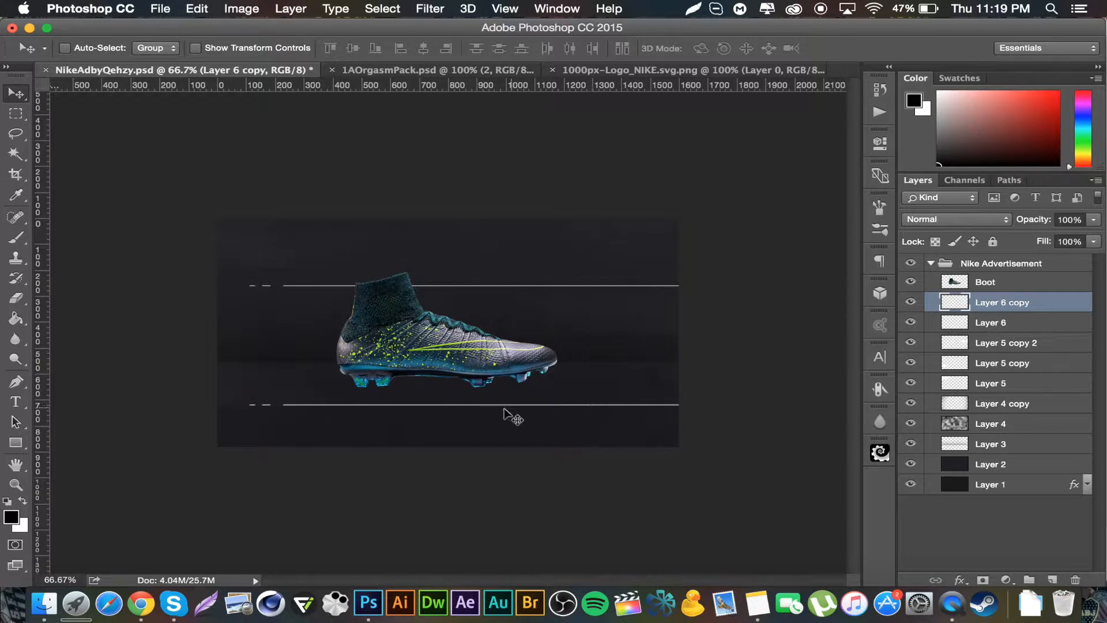
{"action": "left_click_drag", "start_coordinate": [495, 408], "coordinate": [751, 415]}
{"action": "left_click_drag", "start_coordinate": [637, 405], "coordinate": [692, 386]}
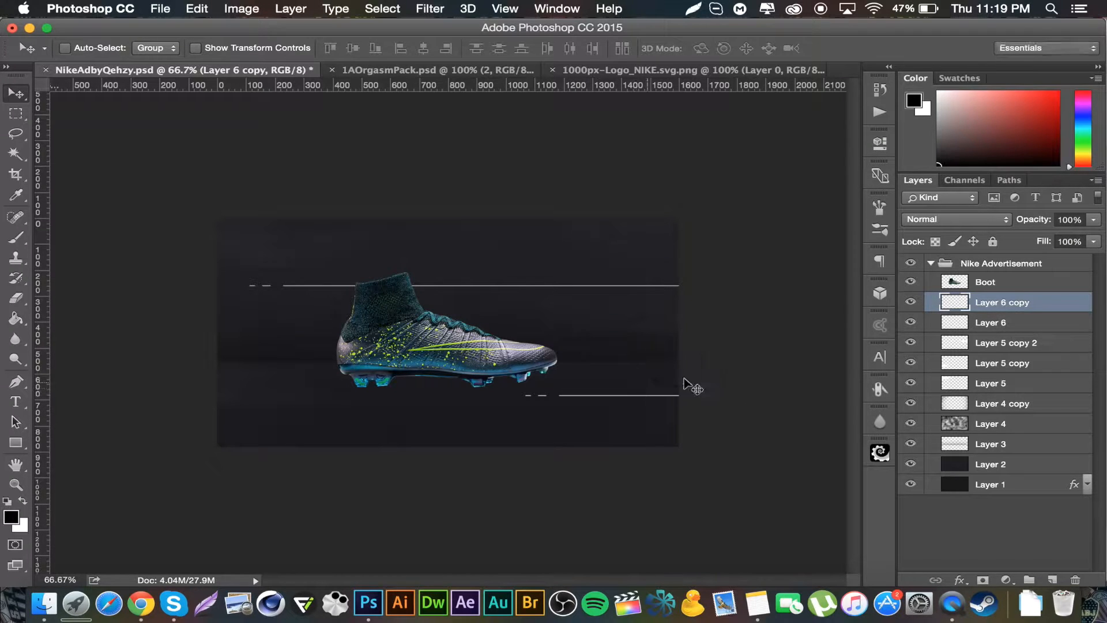
{"action": "left_click", "coordinate": [1017, 329]}
{"action": "left_click_drag", "start_coordinate": [549, 283], "coordinate": [546, 232]}
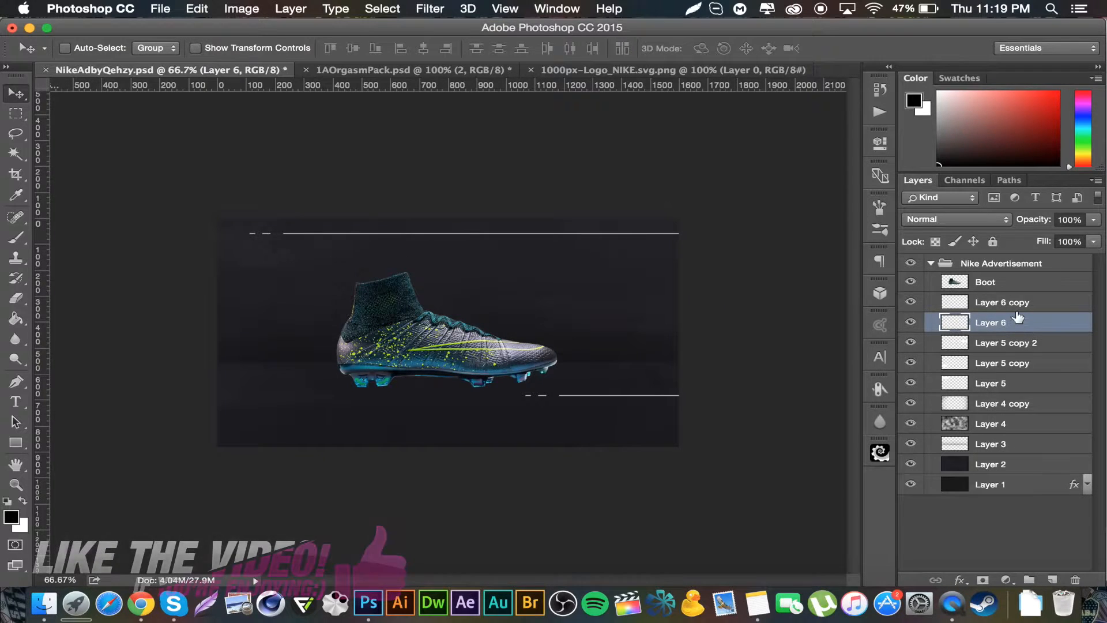
Step: Duplicate the lower line copy, flip it horizontally and move it to the left side at the boot's mid-height
{"action": "left_click", "coordinate": [986, 305]}
{"action": "key", "text": "super+j"}
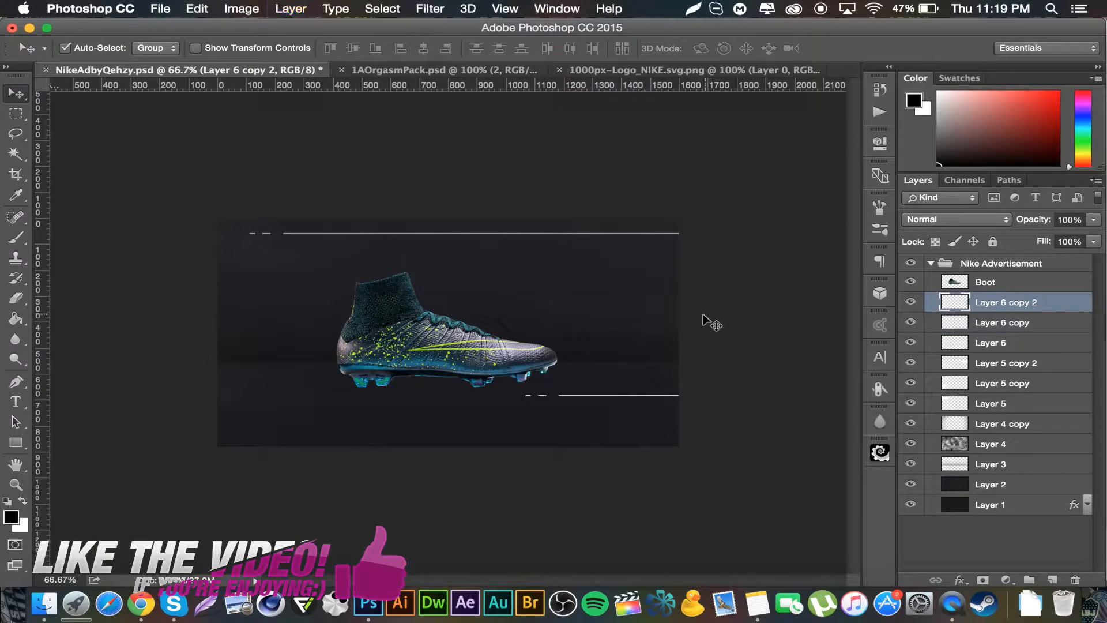
{"action": "key", "text": "super+t"}
{"action": "right_click", "coordinate": [636, 384]}
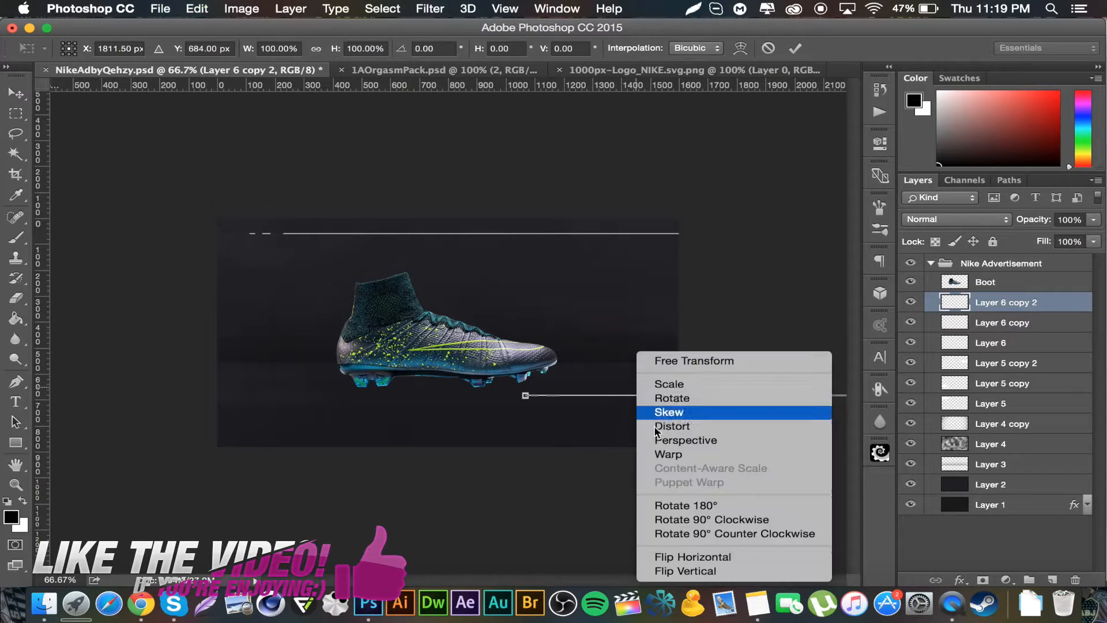
{"action": "left_click", "coordinate": [691, 557]}
{"action": "key", "text": "Return"}
{"action": "left_click_drag", "start_coordinate": [638, 403], "coordinate": [267, 337]}
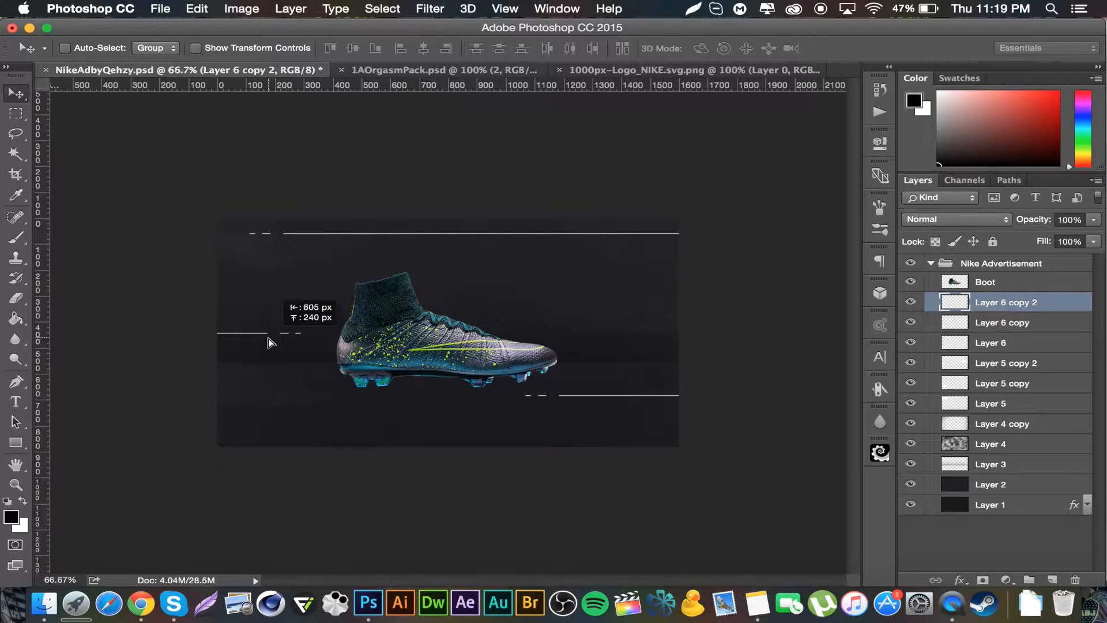
Step: Select the three line layers and set their blend mode to Overlay with 48% opacity
{"action": "left_click", "coordinate": [1034, 345], "text": "shift"}
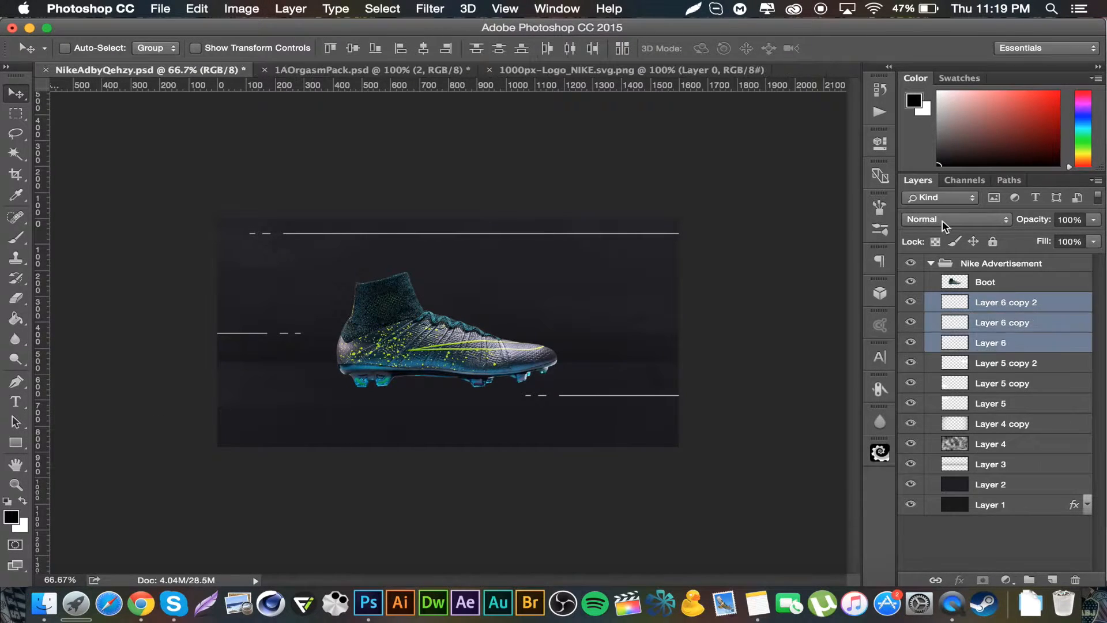
{"action": "left_click", "coordinate": [942, 219]}
{"action": "left_click", "coordinate": [924, 386]}
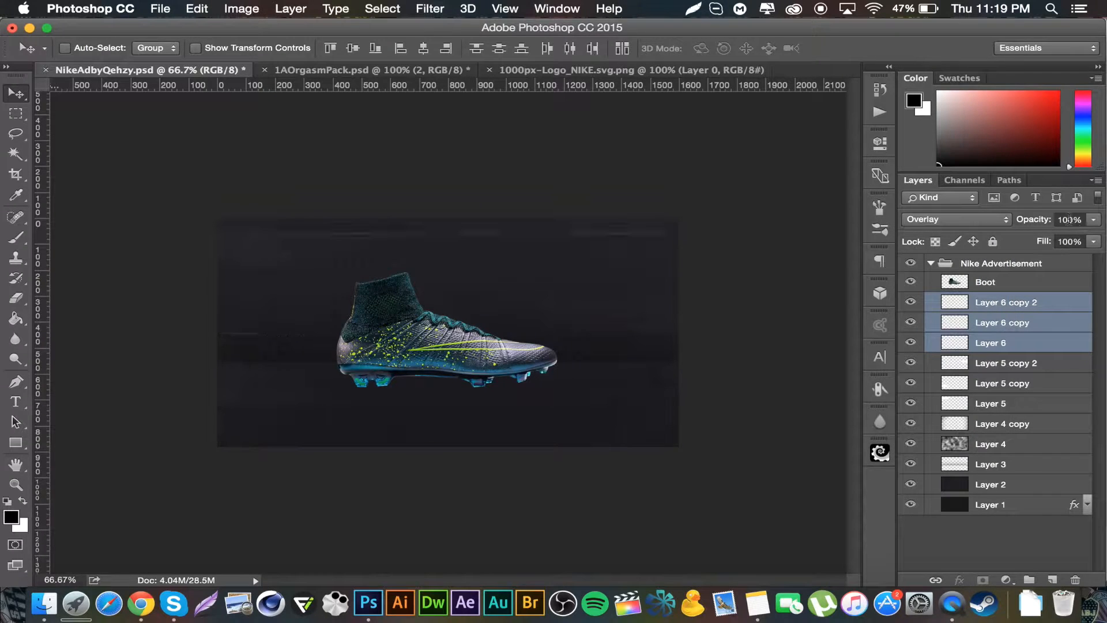
{"action": "left_click", "coordinate": [1072, 220]}
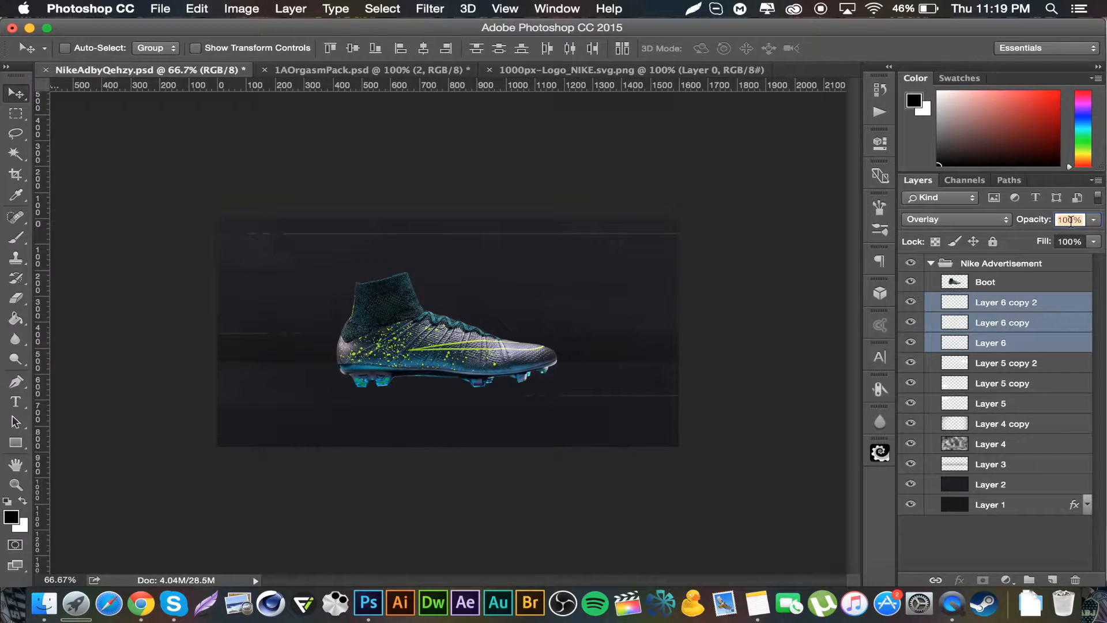
{"action": "type", "text": "48"}
{"action": "left_click", "coordinate": [1041, 307]}
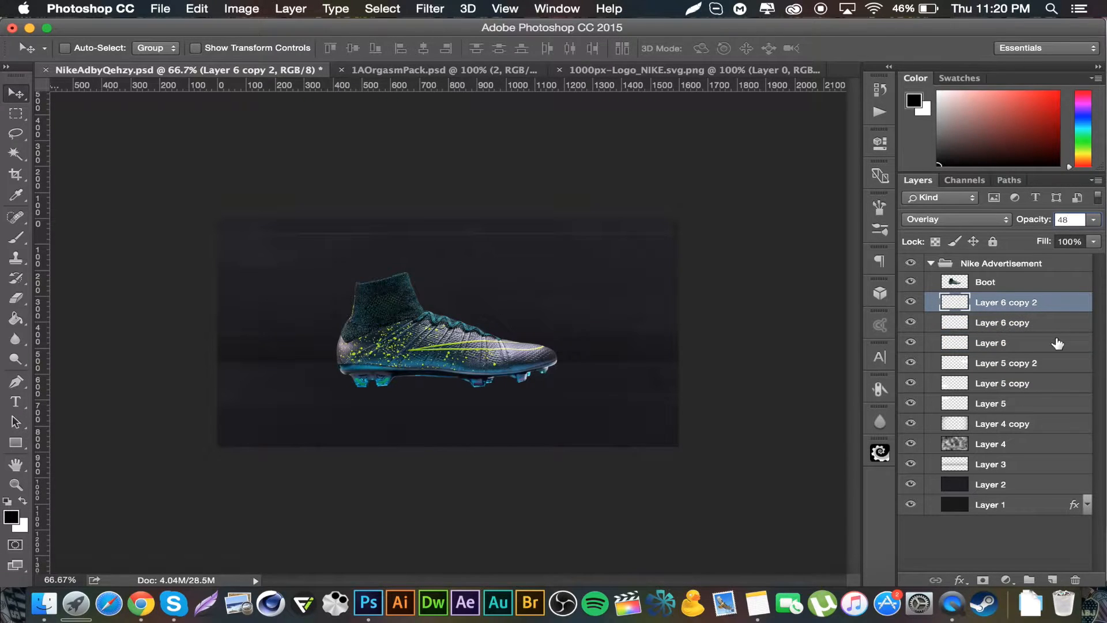
Step: On a new layer, make an elliptical selection spanning the canvas width beneath the boot, fill it with white and deselect
{"action": "left_click", "coordinate": [1054, 578]}
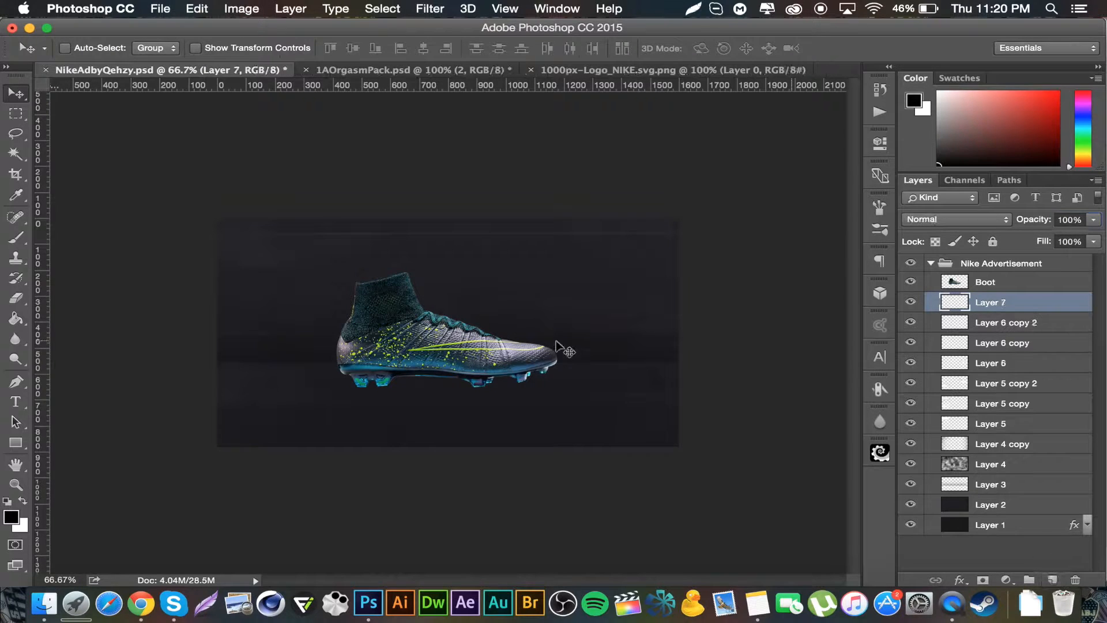
{"action": "left_click", "coordinate": [16, 115]}
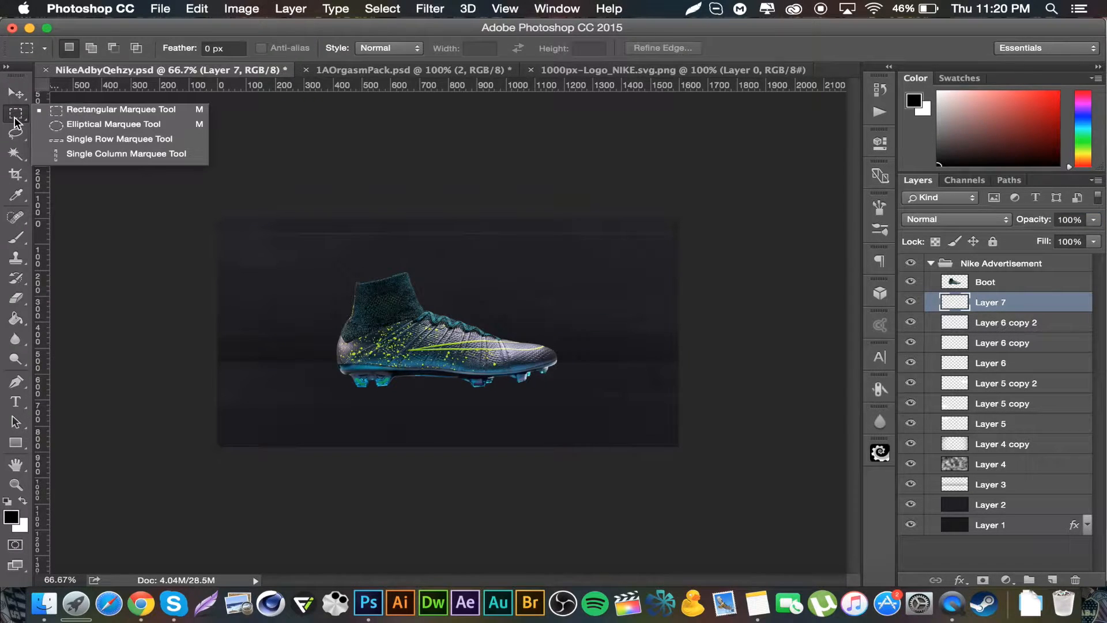
{"action": "left_click", "coordinate": [99, 126]}
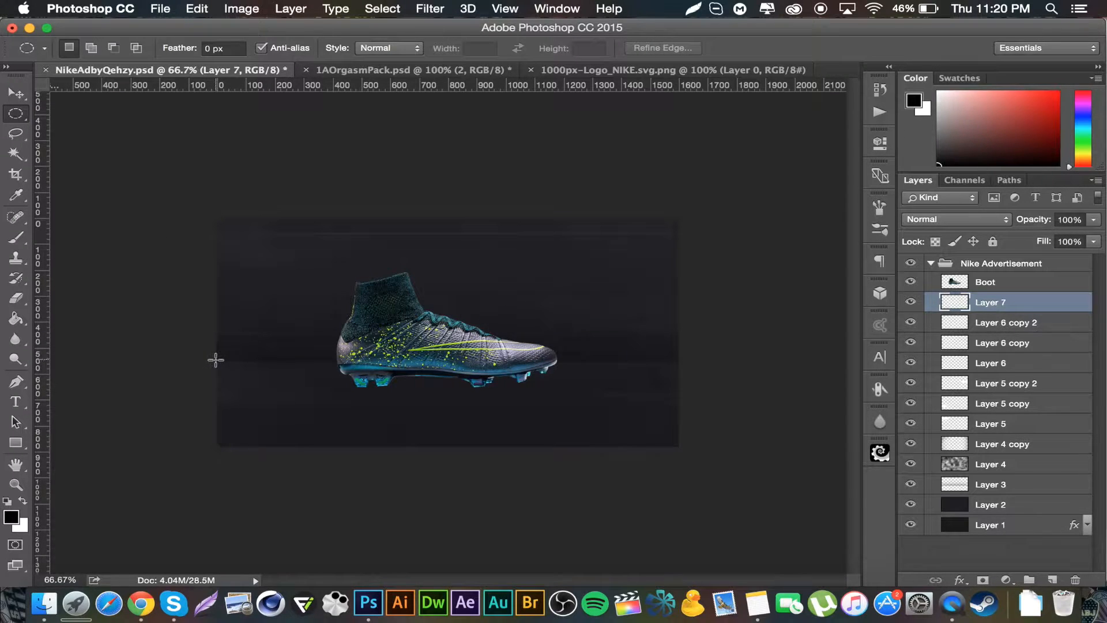
{"action": "left_click_drag", "start_coordinate": [216, 363], "coordinate": [676, 447]}
{"action": "left_click", "coordinate": [389, 426]}
{"action": "key", "text": "super+z"}
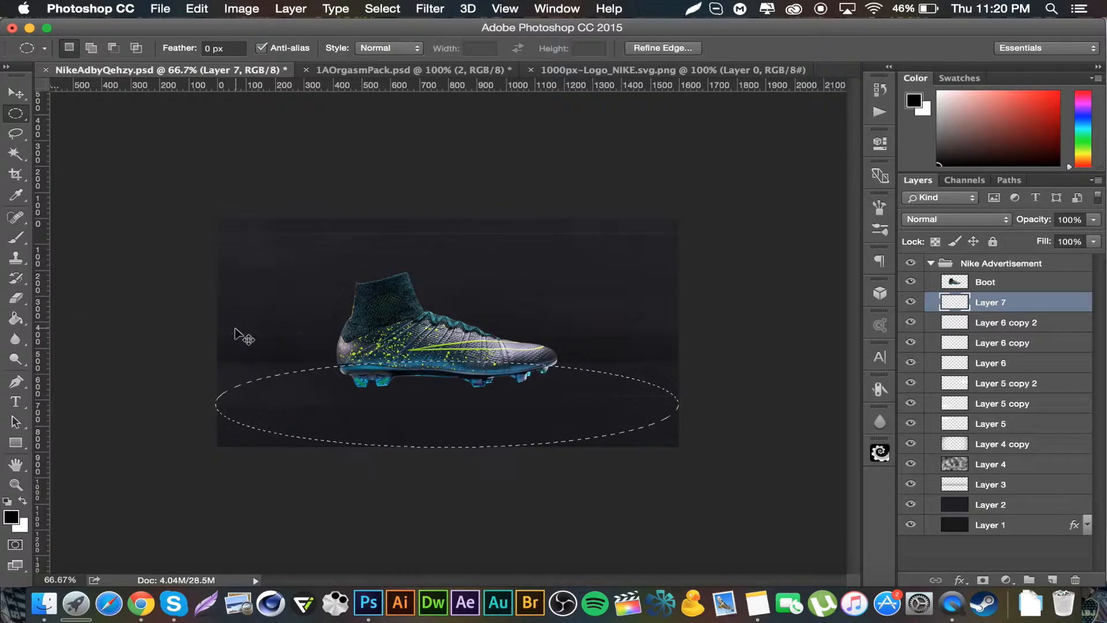
{"action": "key", "text": "super+BackSpace"}
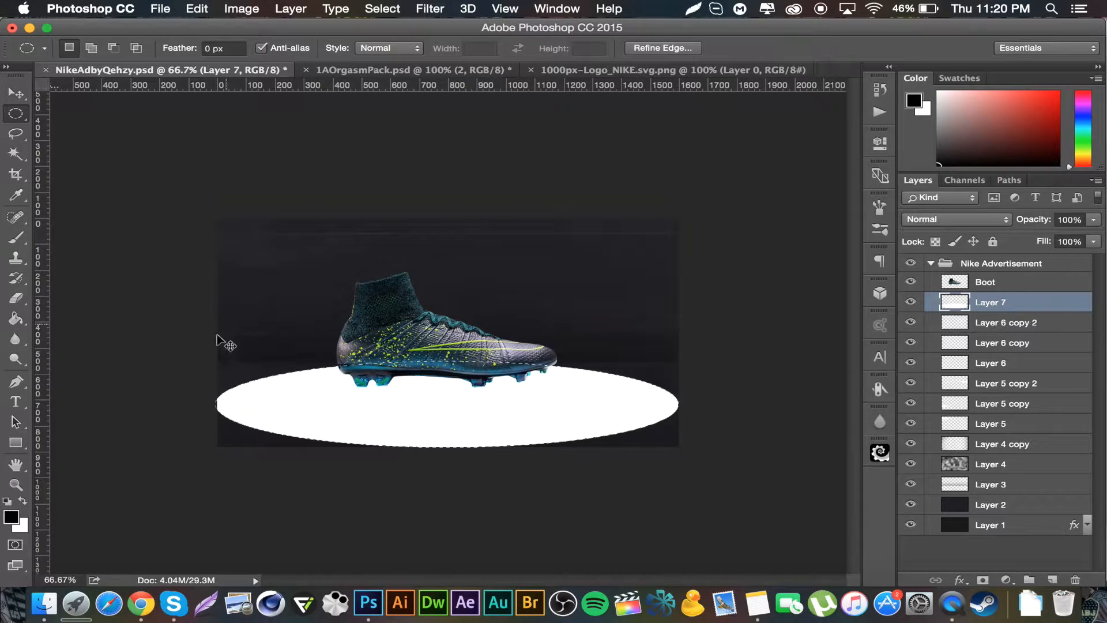
{"action": "key", "text": "super+d"}
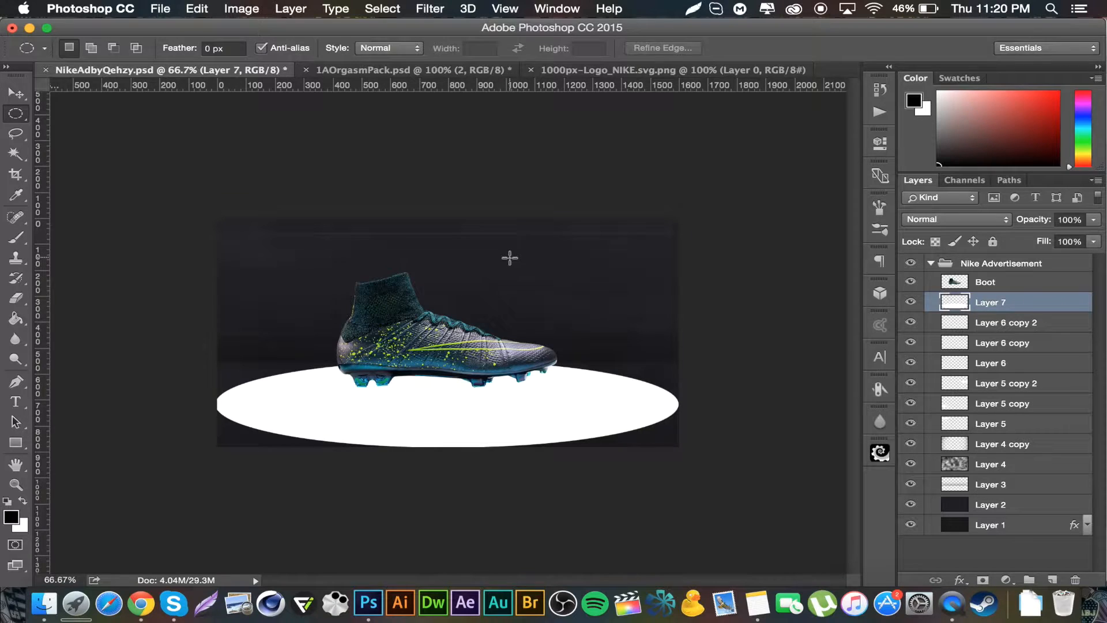
Step: Apply a Gaussian Blur with a radius of 31.7 pixels to the white ellipse
{"action": "left_click", "coordinate": [429, 8]}
{"action": "mouse_move", "coordinate": [484, 193]}
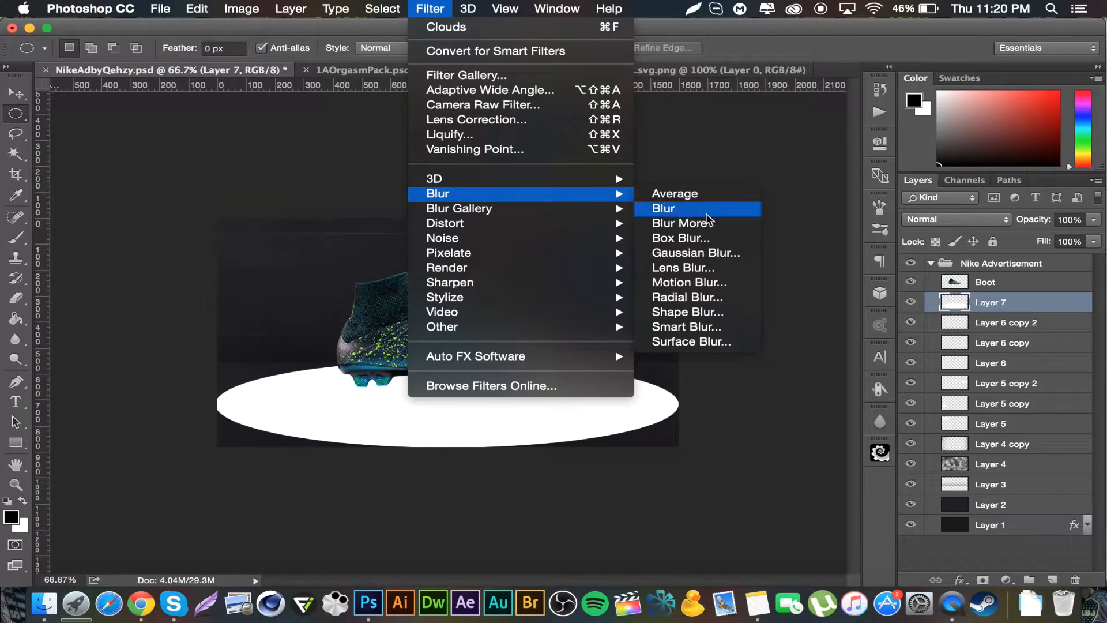
{"action": "left_click", "coordinate": [725, 256]}
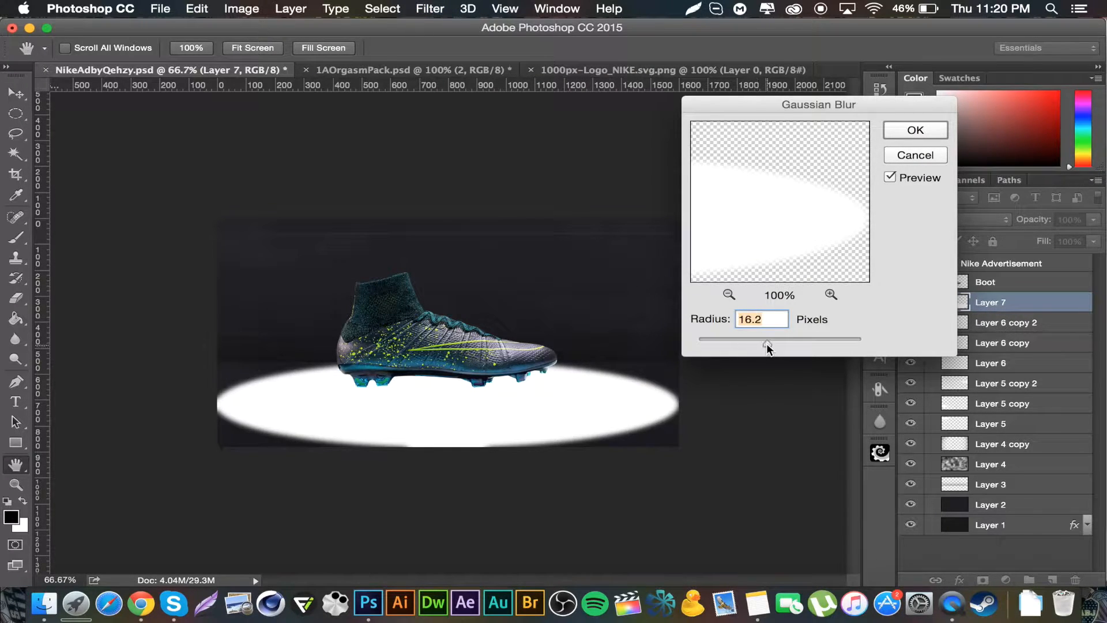
{"action": "left_click_drag", "start_coordinate": [766, 343], "coordinate": [776, 342]}
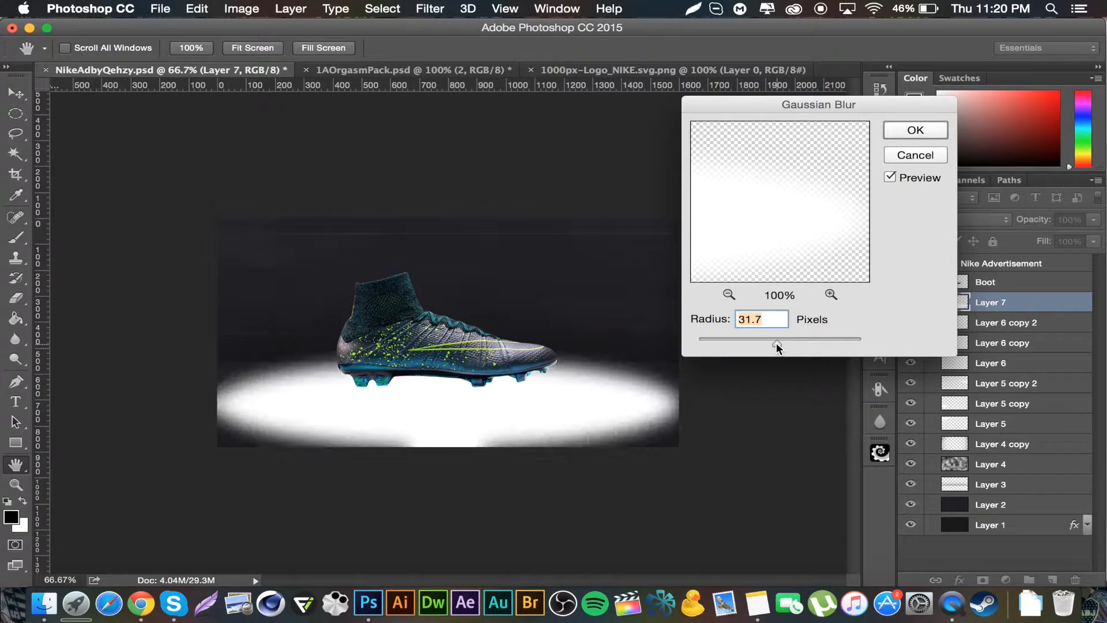
{"action": "left_click", "coordinate": [921, 130]}
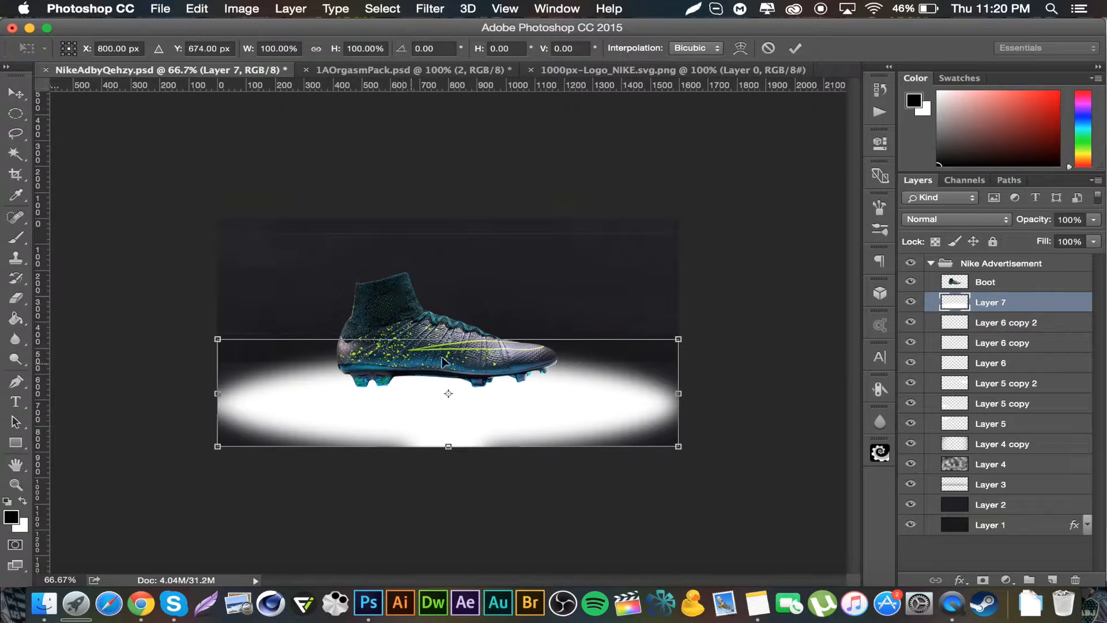
Step: Squash the blurred ellipse vertically to about 79% height by lowering its top edge and commit
{"action": "left_click_drag", "start_coordinate": [449, 342], "coordinate": [450, 363]}
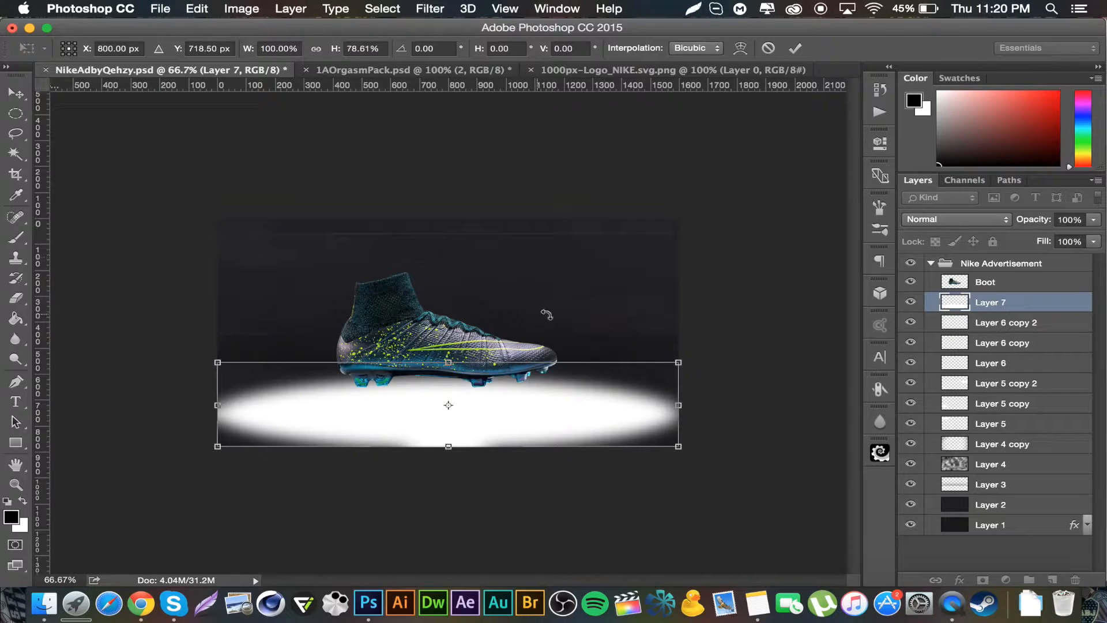
{"action": "key", "text": "Return"}
{"action": "key", "text": "m"}
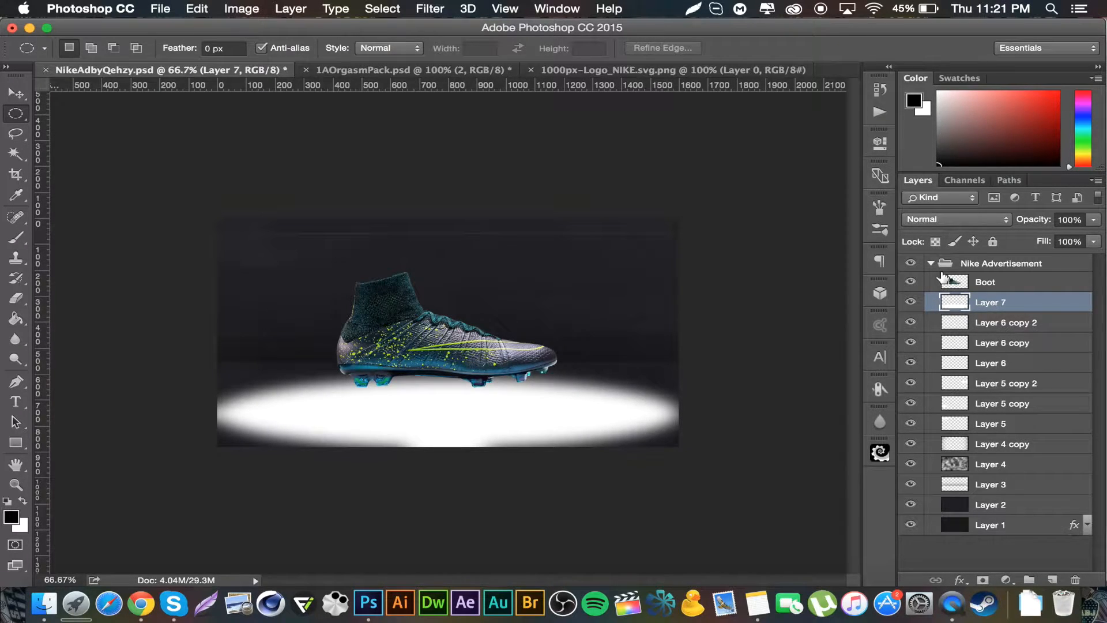
{"action": "key", "text": "super+t"}
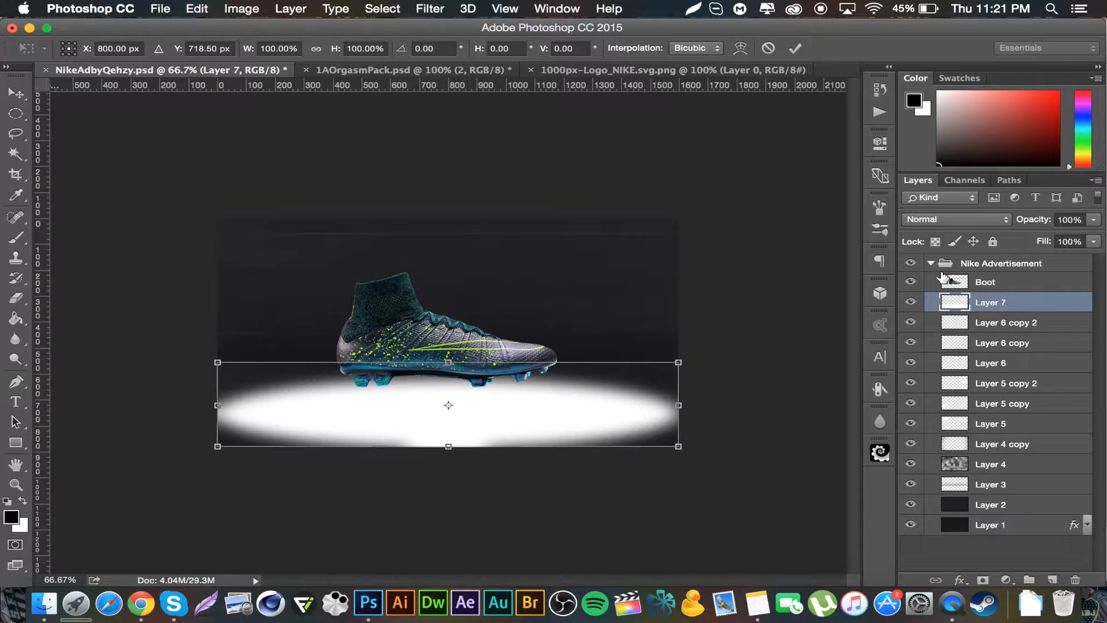
{"action": "key", "text": "Return"}
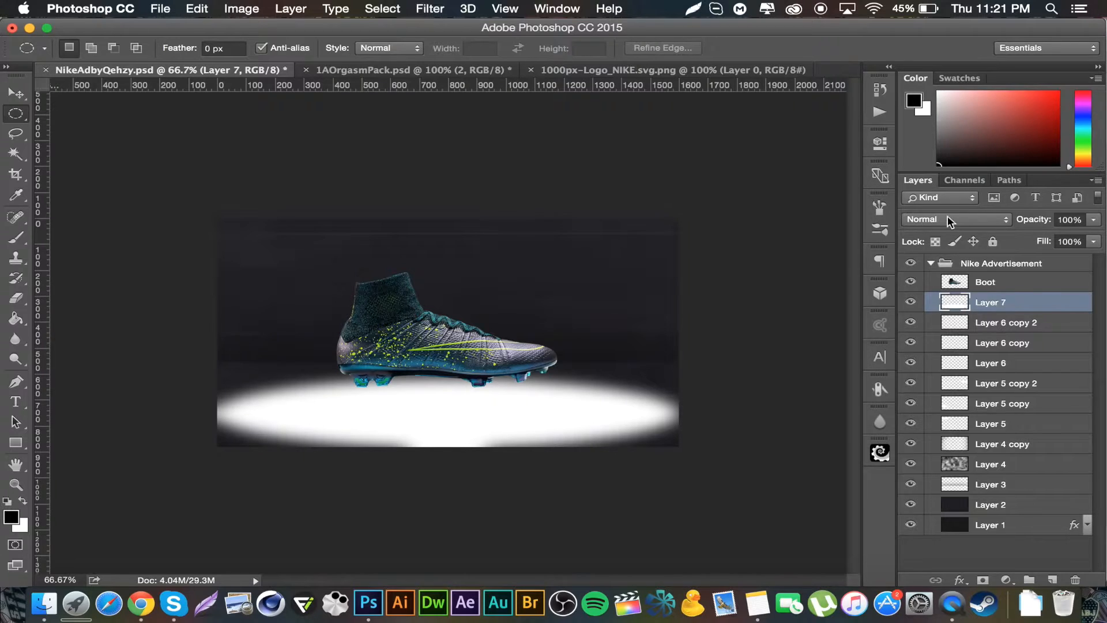
Step: Set the ellipse layer's blend mode to Overlay with 60% opacity
{"action": "left_click", "coordinate": [947, 219]}
{"action": "left_click", "coordinate": [933, 382]}
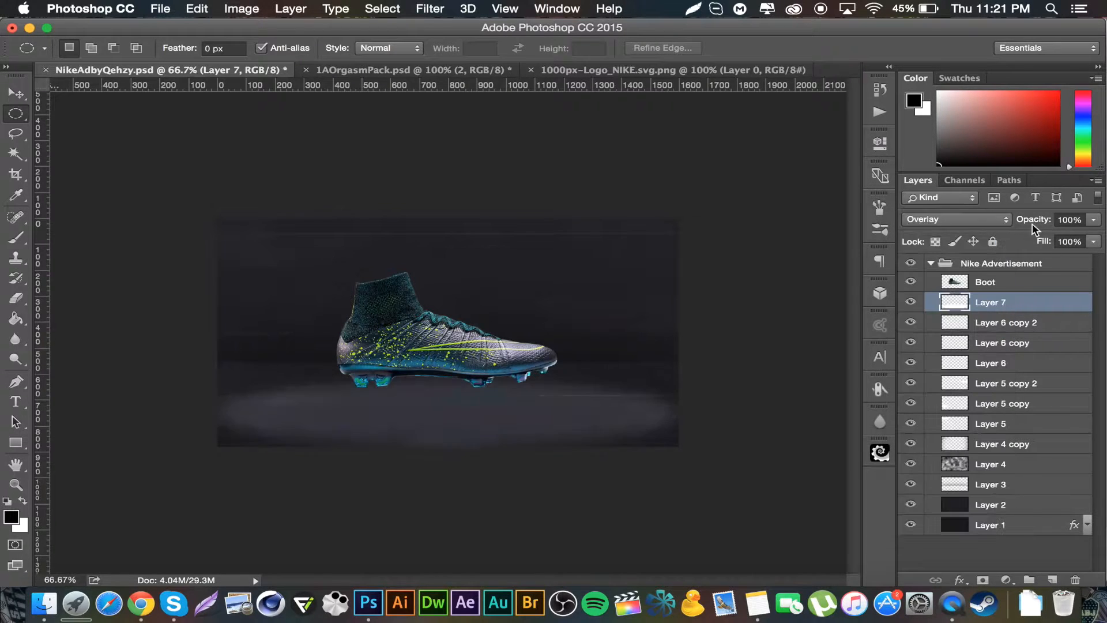
{"action": "left_click", "coordinate": [1072, 219]}
{"action": "type", "text": "60"}
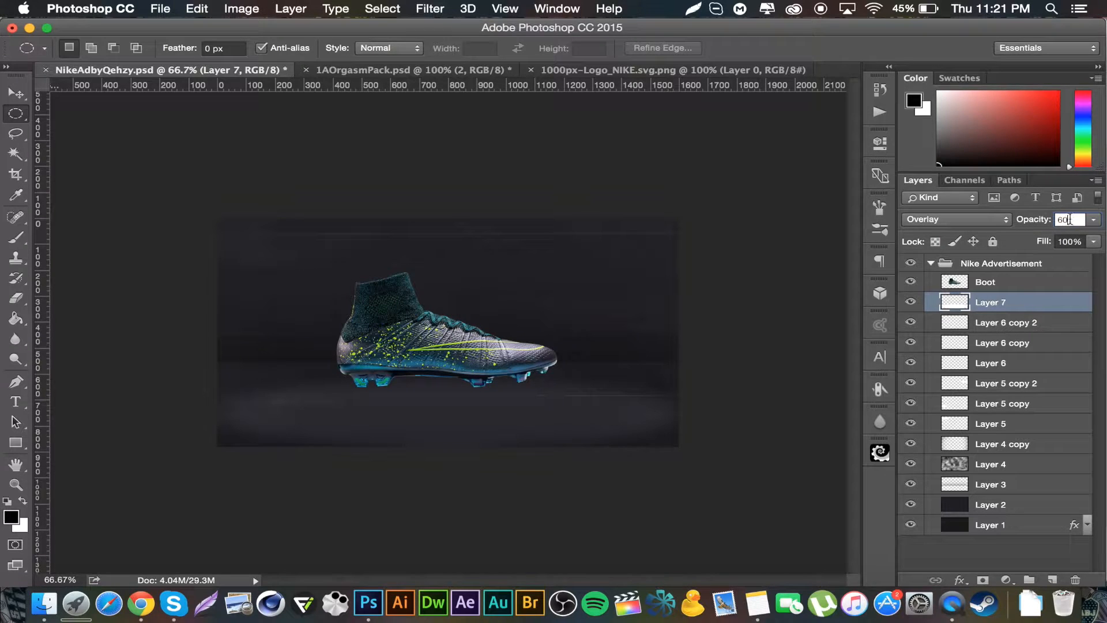
{"action": "key", "text": "Return"}
{"action": "key", "text": "v"}
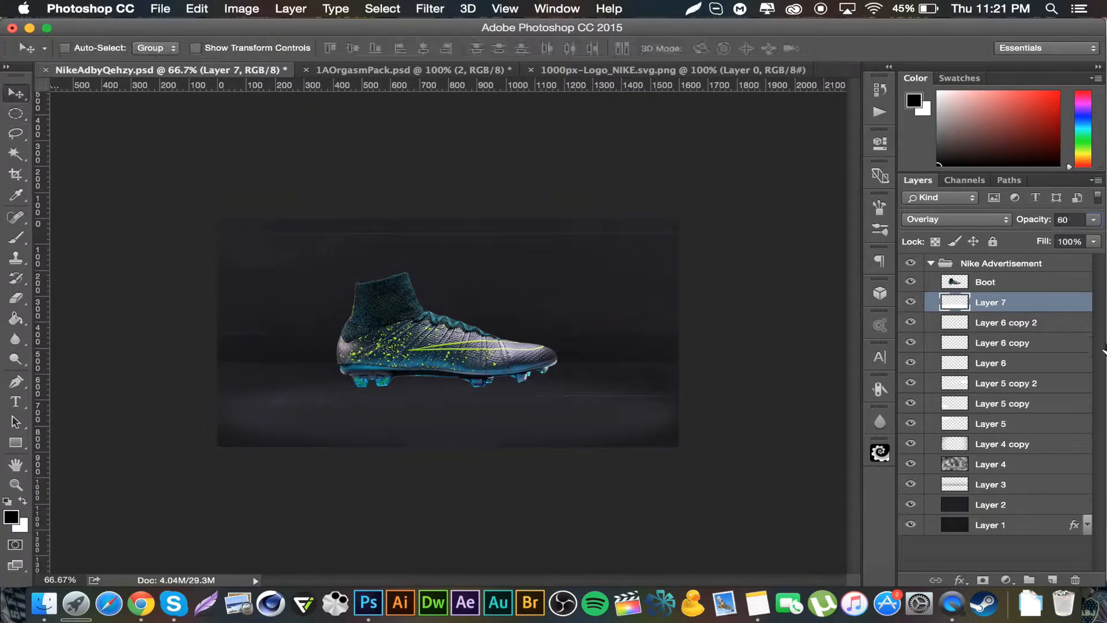
Step: Rename the ellipse layer to Floor Oval
{"action": "double_click", "coordinate": [994, 302]}
{"action": "type", "text": "Floor Oval"}
{"action": "key", "text": "Return"}
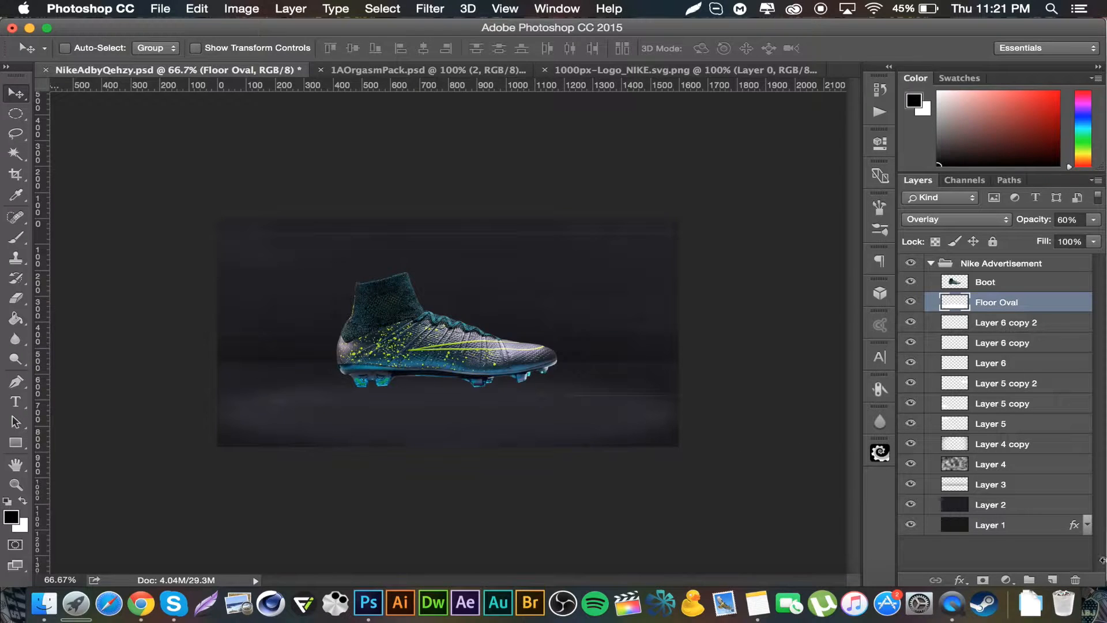
Step: On a new layer, make an elliptical selection under the boot's sole, fill it with black and deselect
{"action": "left_click", "coordinate": [1053, 579]}
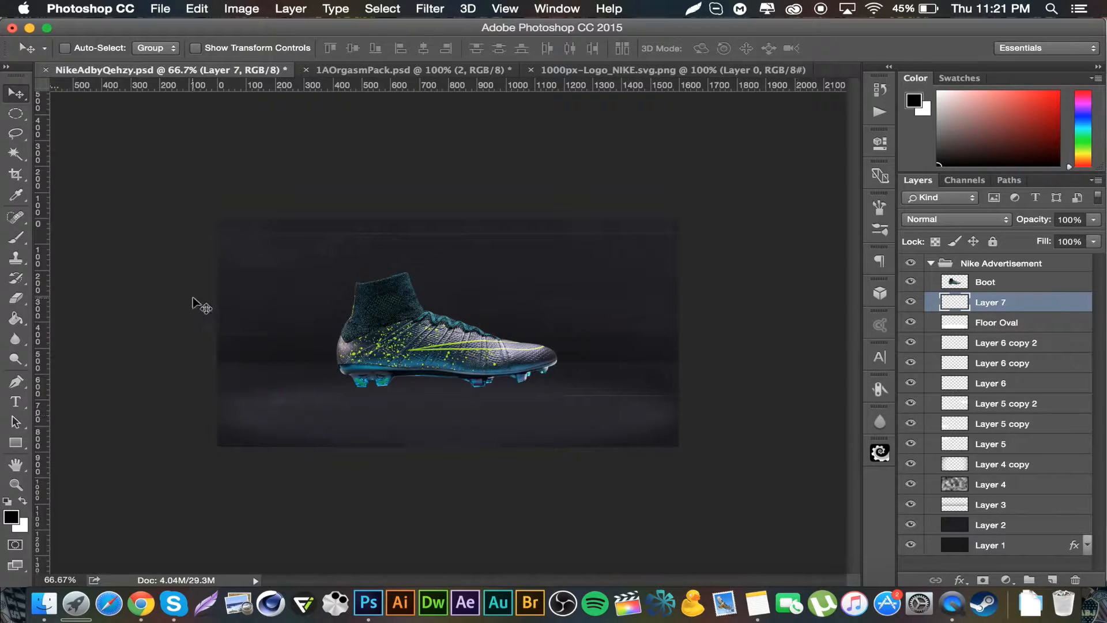
{"action": "left_click", "coordinate": [16, 114]}
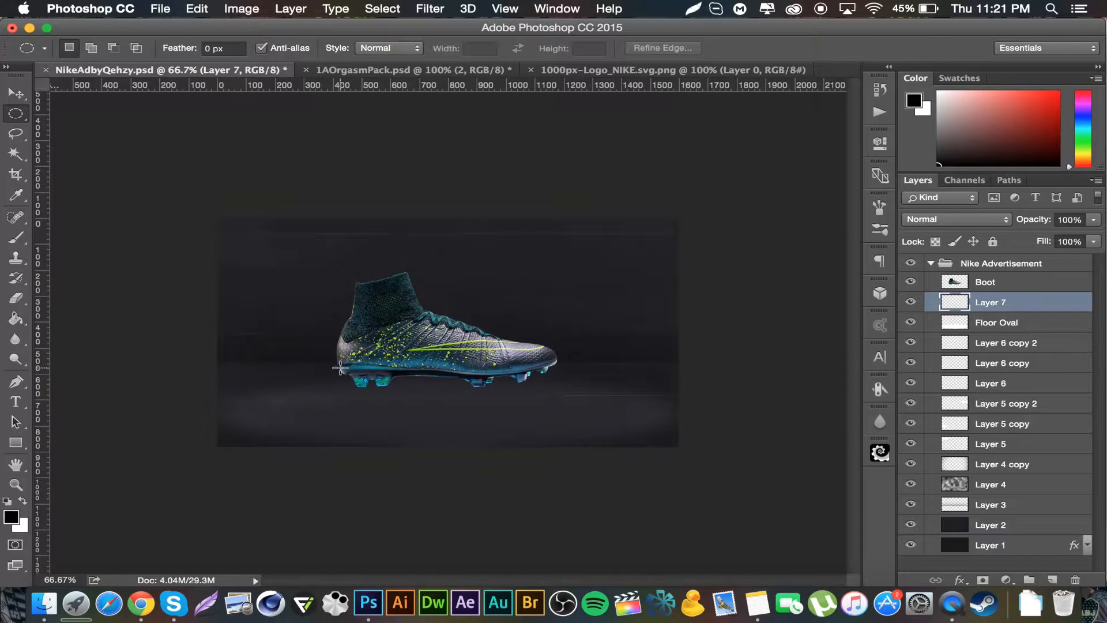
{"action": "left_click_drag", "start_coordinate": [339, 368], "coordinate": [552, 388]}
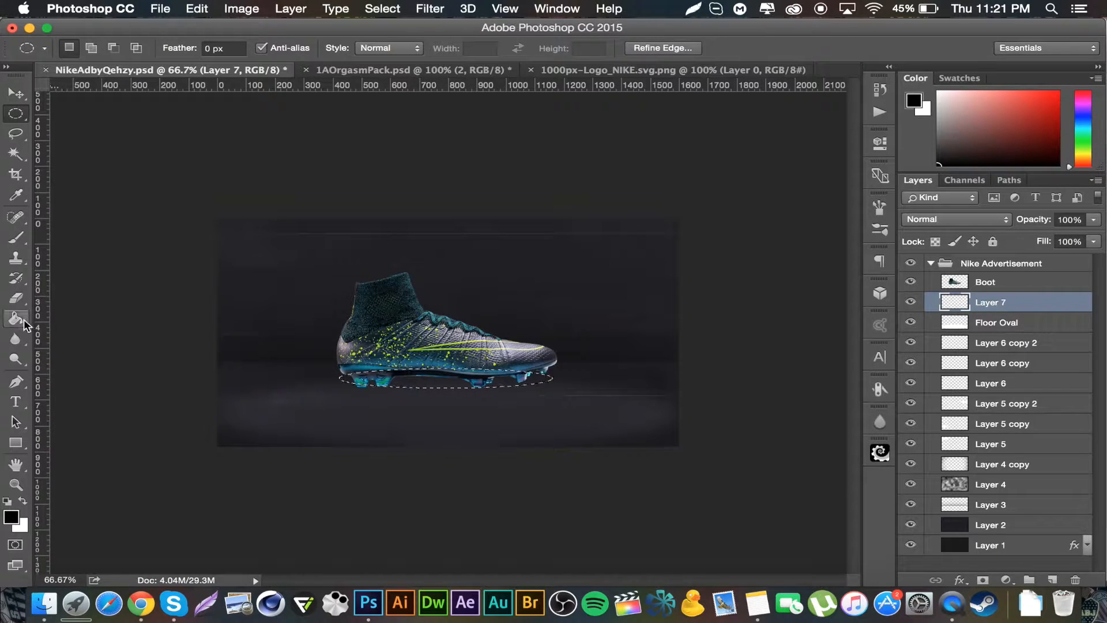
{"action": "left_click", "coordinate": [15, 318]}
{"action": "left_click", "coordinate": [474, 382]}
{"action": "key", "text": "super+d"}
Step: Move the black ellipse slightly down and apply a Gaussian Blur with a radius of 23.3 pixels
{"action": "left_click", "coordinate": [16, 94]}
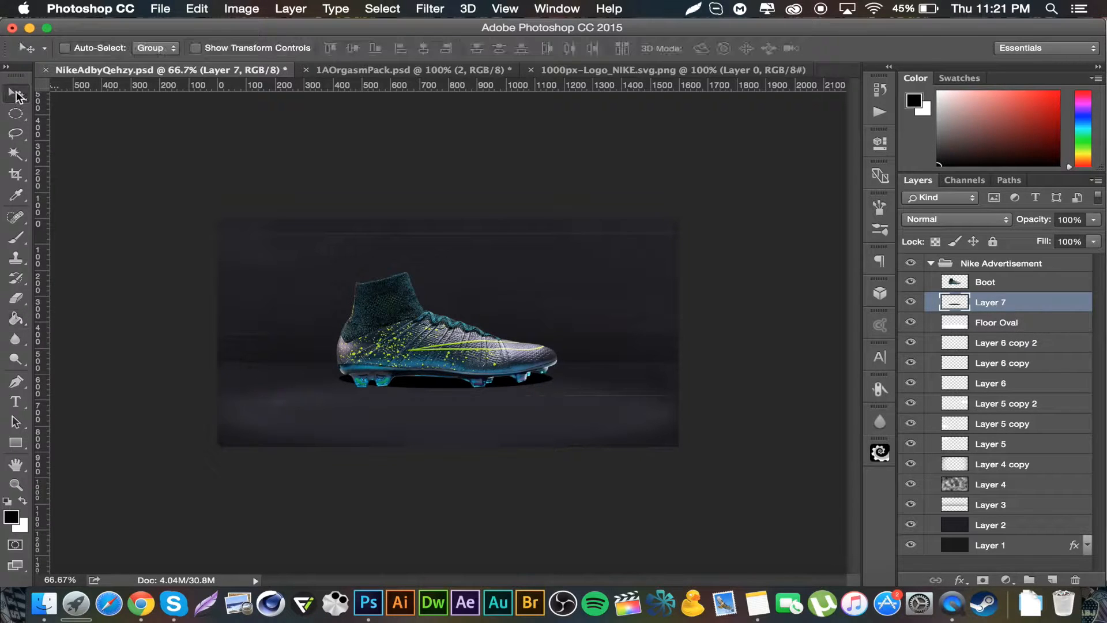
{"action": "left_click_drag", "start_coordinate": [484, 373], "coordinate": [484, 399]}
{"action": "left_click", "coordinate": [435, 9]}
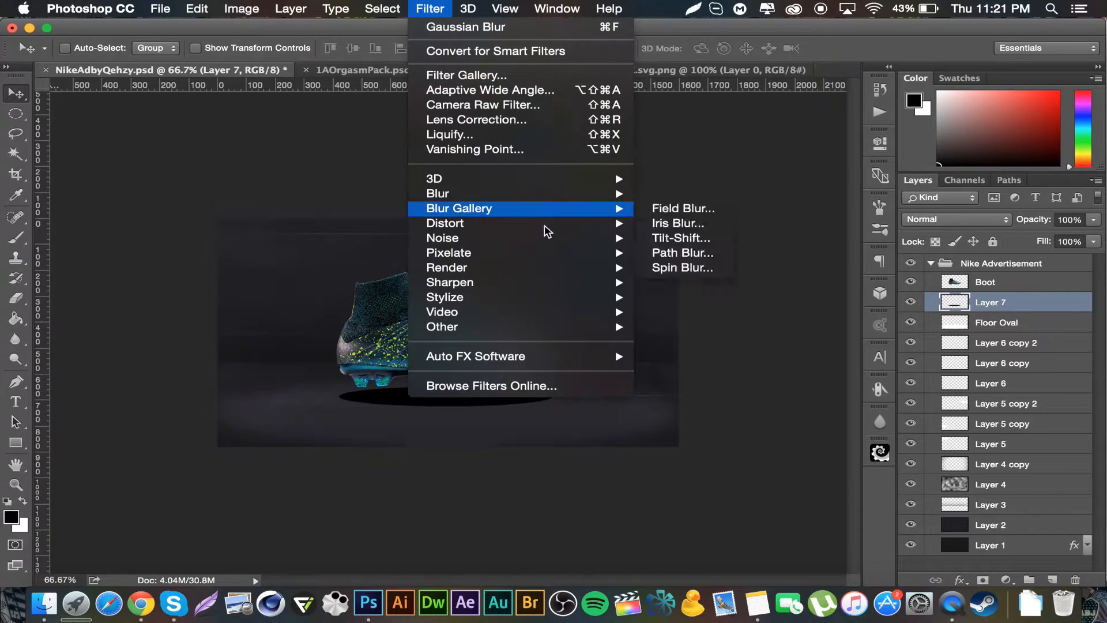
{"action": "mouse_move", "coordinate": [554, 194]}
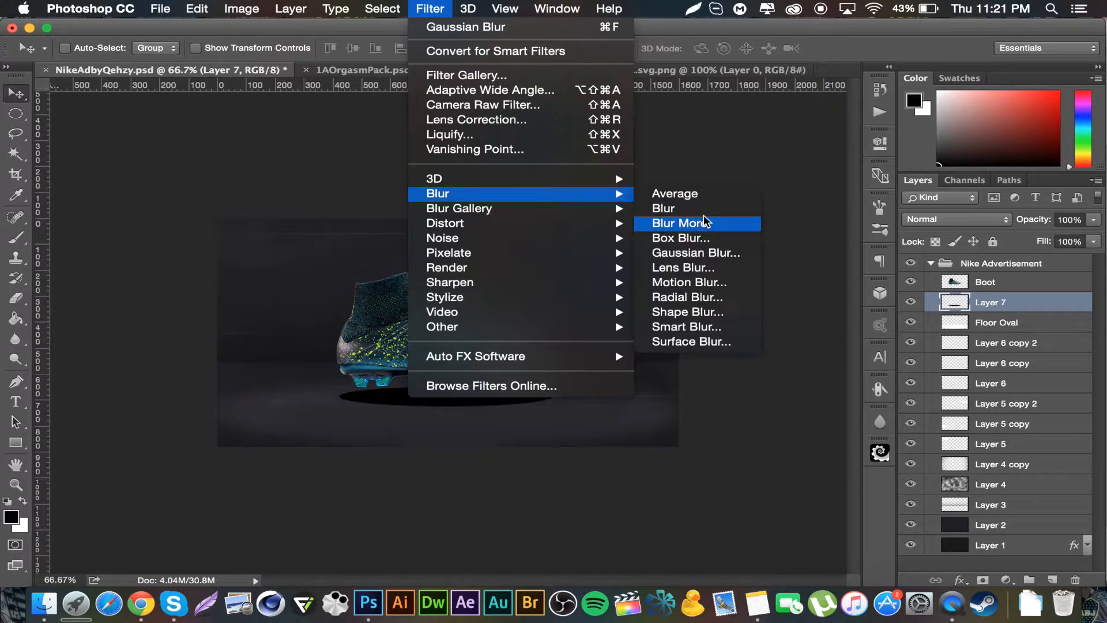
{"action": "left_click", "coordinate": [701, 253]}
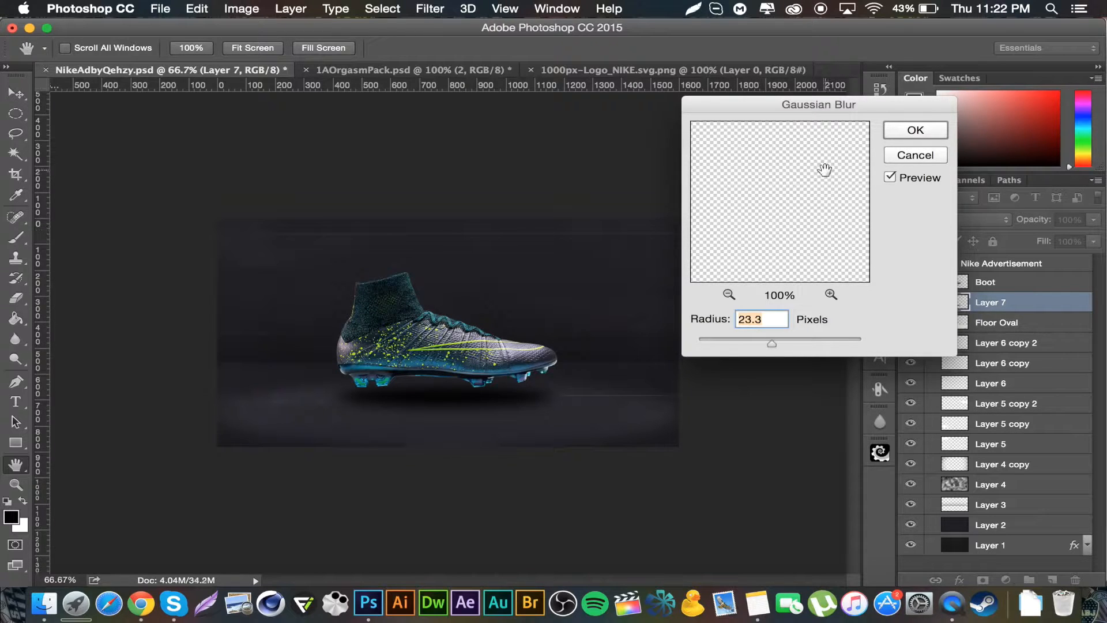
{"action": "left_click", "coordinate": [937, 132]}
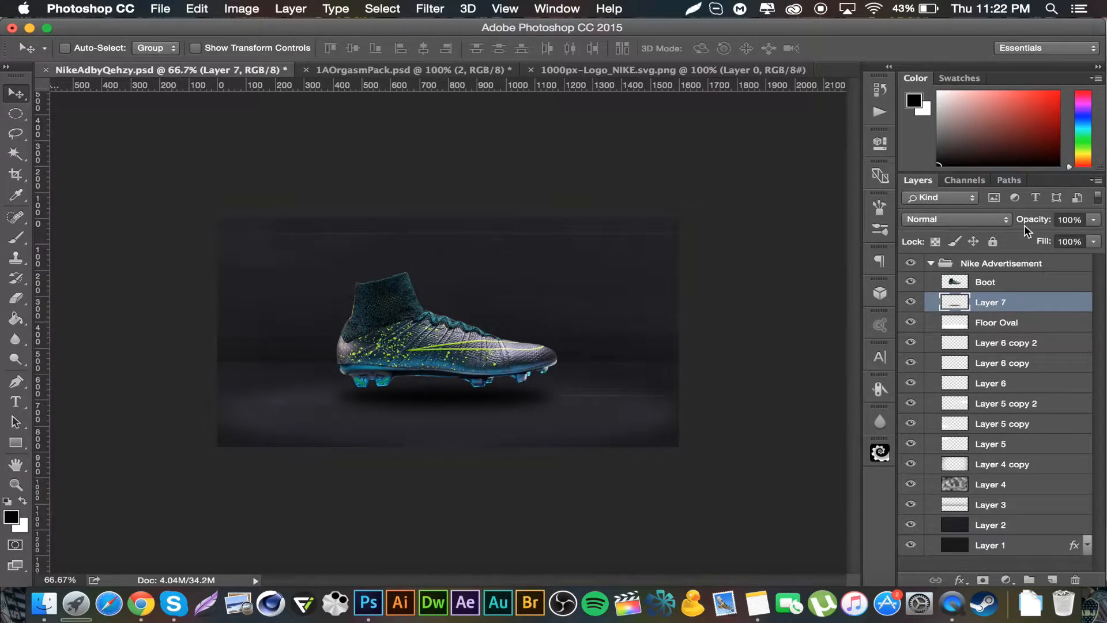
Step: Set the black ellipse layer's opacity to 50% and nudge it slightly
{"action": "left_click", "coordinate": [1071, 220]}
{"action": "type", "text": "50"}
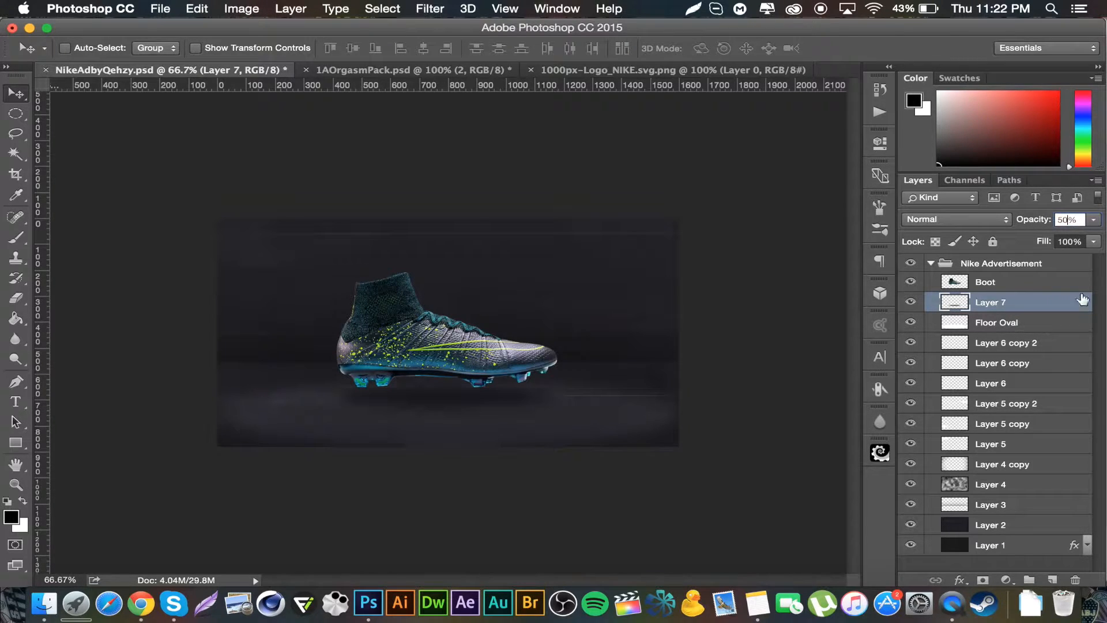
{"action": "key", "text": "Return"}
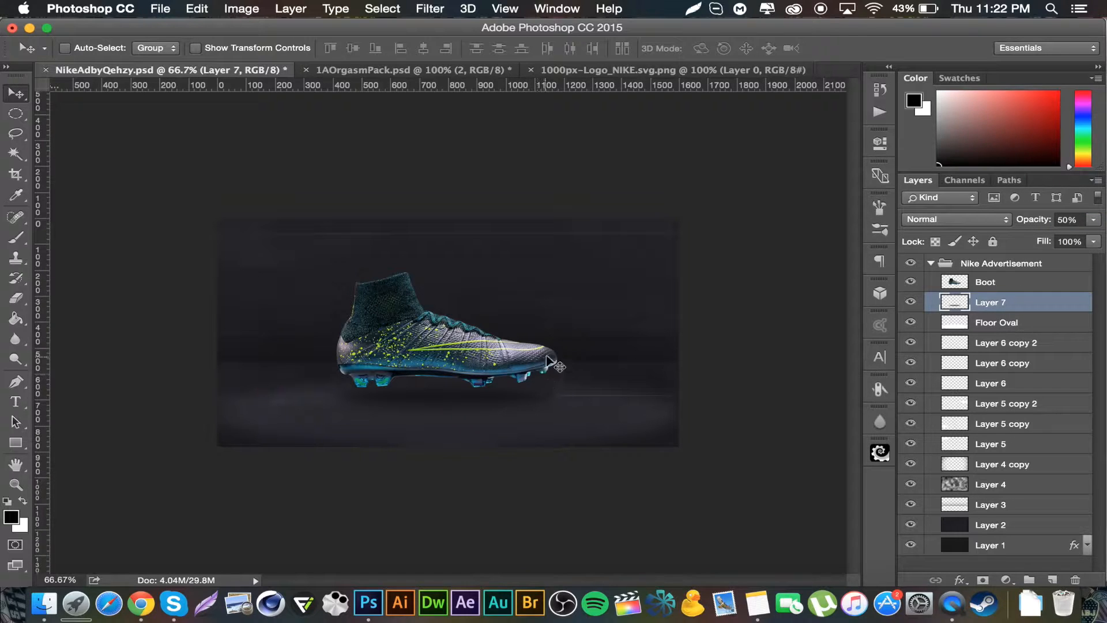
{"action": "left_click_drag", "start_coordinate": [465, 396], "coordinate": [472, 398]}
Step: Rename the black ellipse layer to Shadow
{"action": "double_click", "coordinate": [1004, 298]}
{"action": "type", "text": "S"}
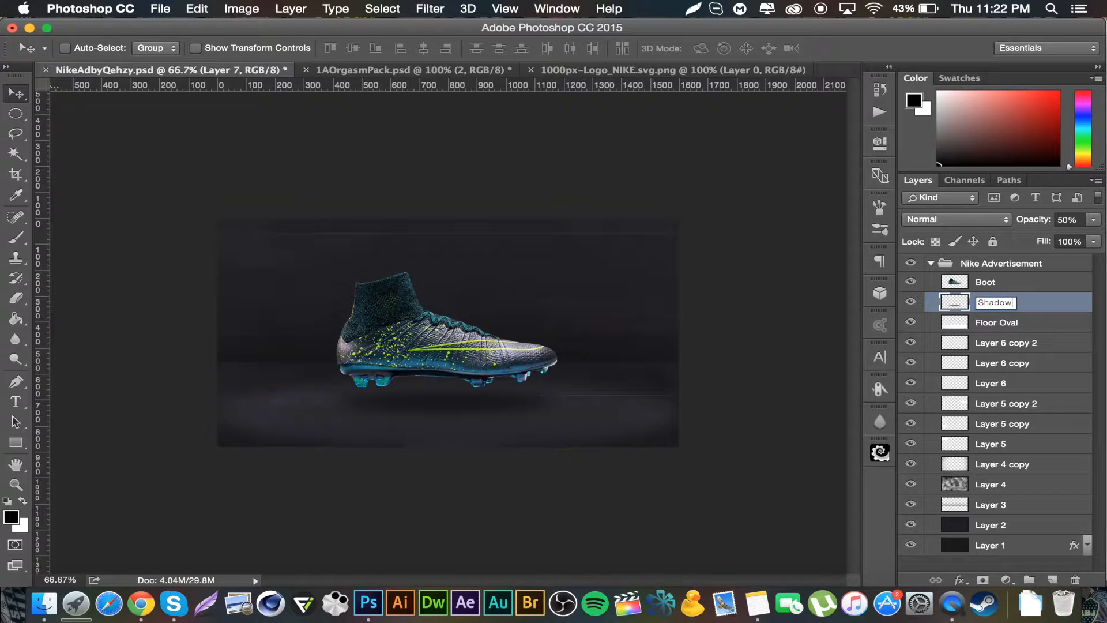
{"action": "type", "text": "hadow"}
{"action": "key", "text": "Return"}
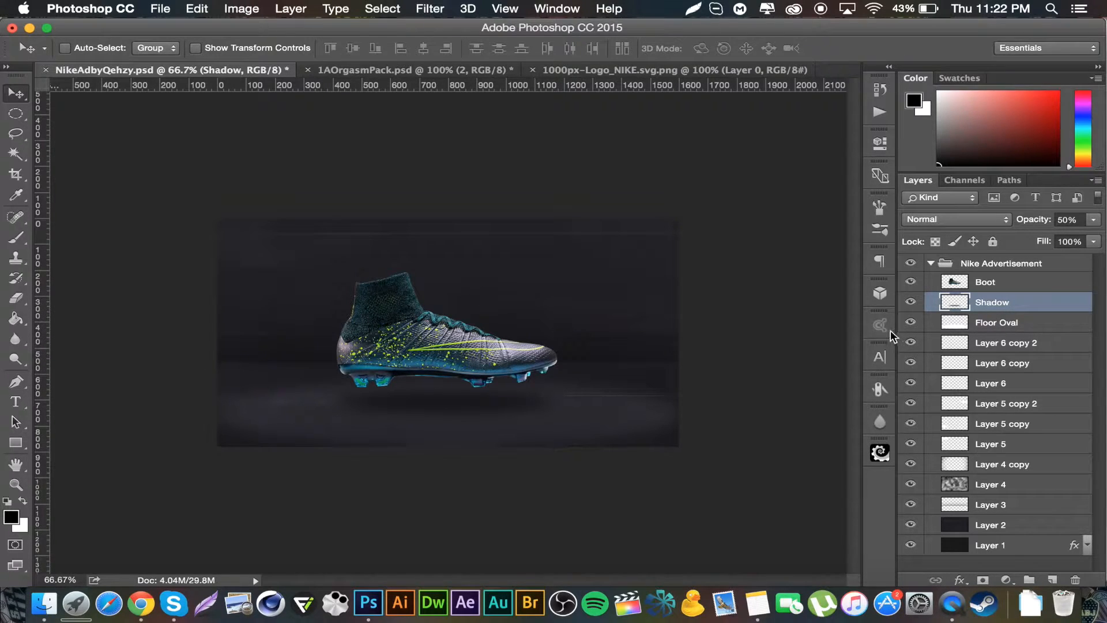
Step: On a new layer, choose the Brush tool with a 5000 px splatter brush and set its size to 412 px
{"action": "left_click", "coordinate": [1053, 580]}
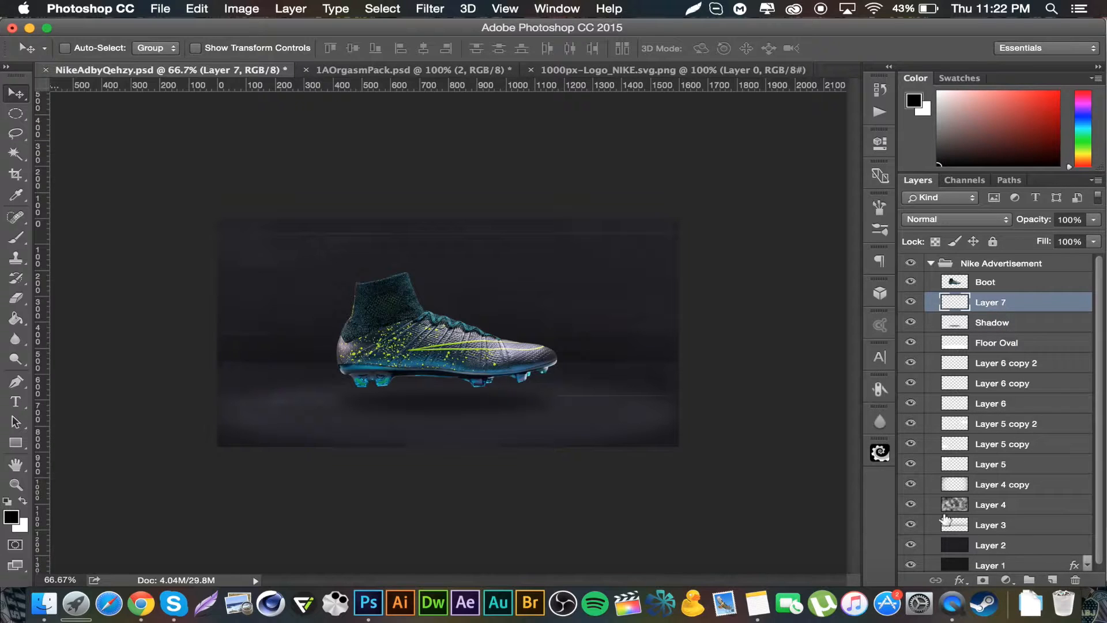
{"action": "left_click", "coordinate": [18, 239]}
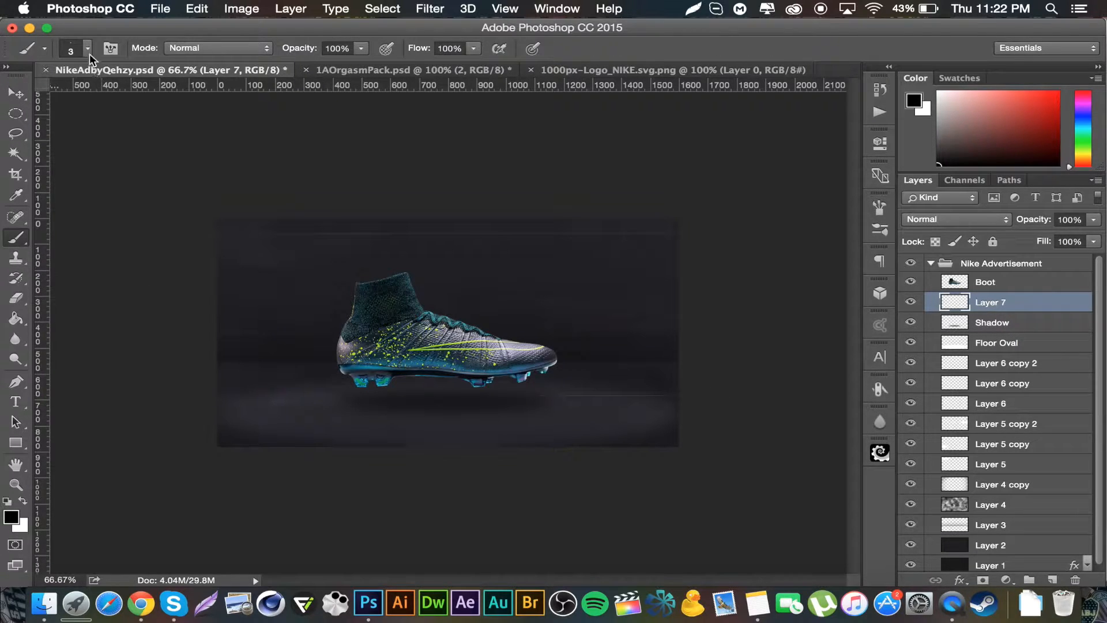
{"action": "right_click", "coordinate": [296, 220]}
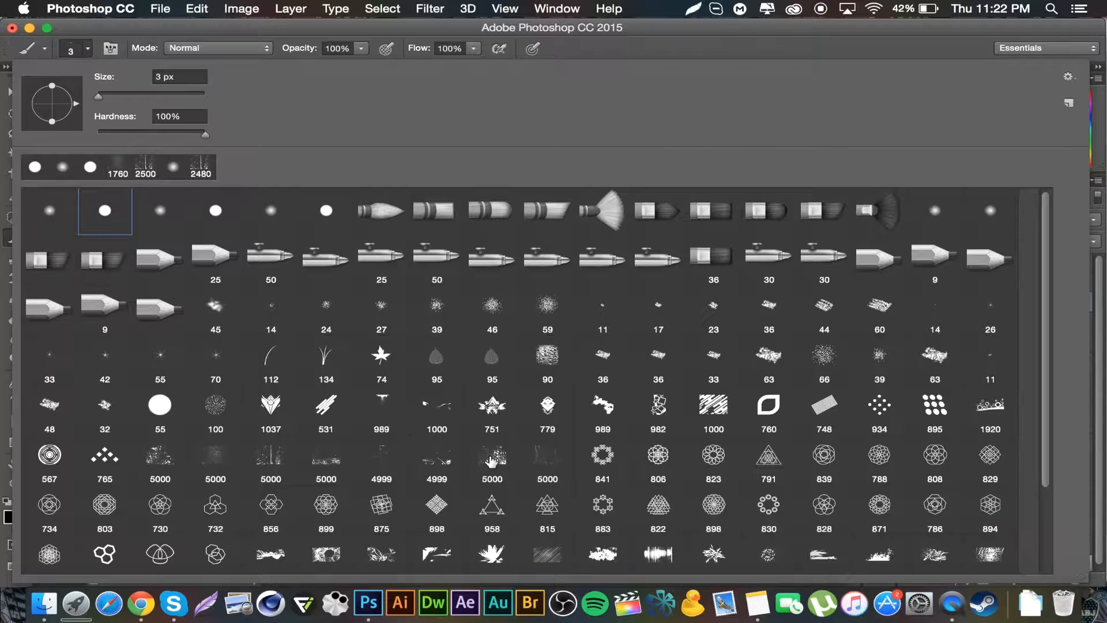
{"action": "left_click", "coordinate": [265, 458]}
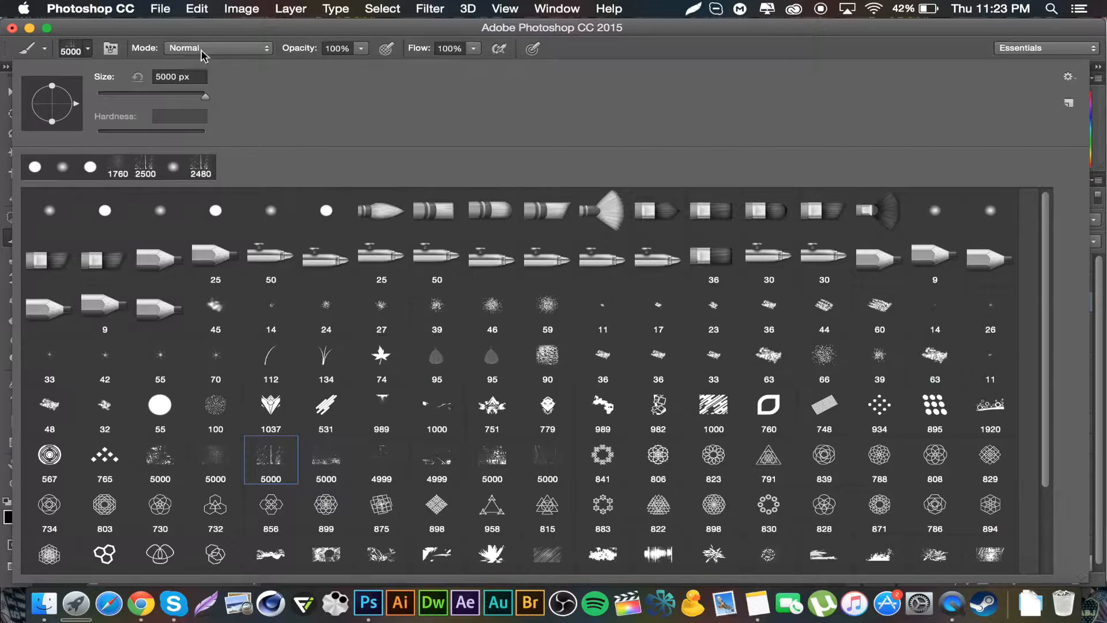
{"action": "left_click", "coordinate": [193, 97]}
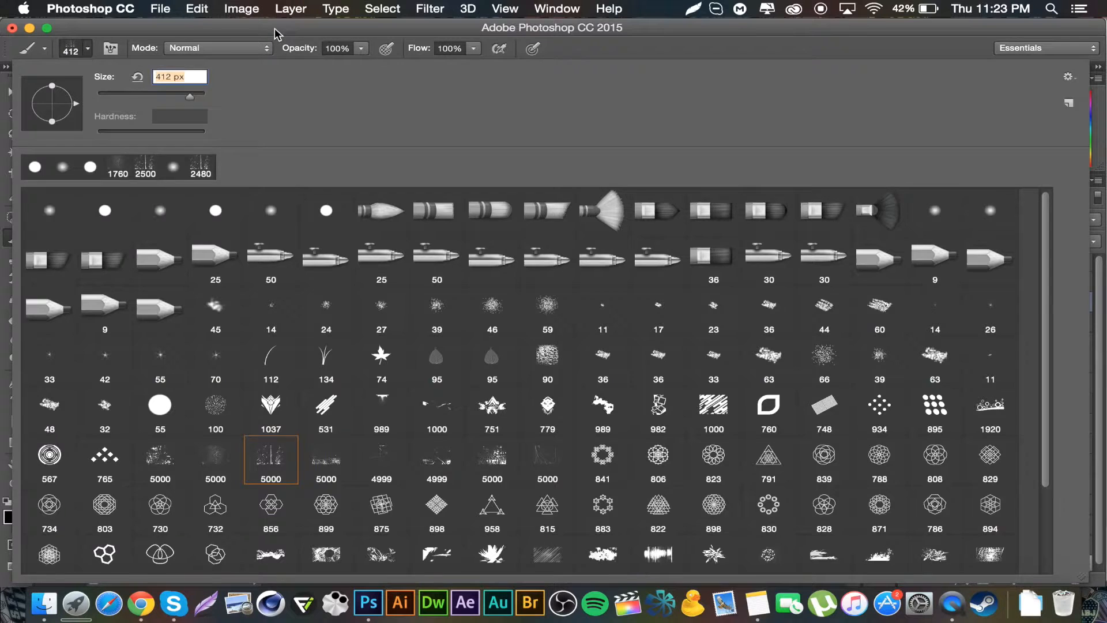
{"action": "key", "text": "Return"}
Step: Set the foreground colour to a bright lime green sampled from the boot's swoosh
{"action": "left_click", "coordinate": [11, 517]}
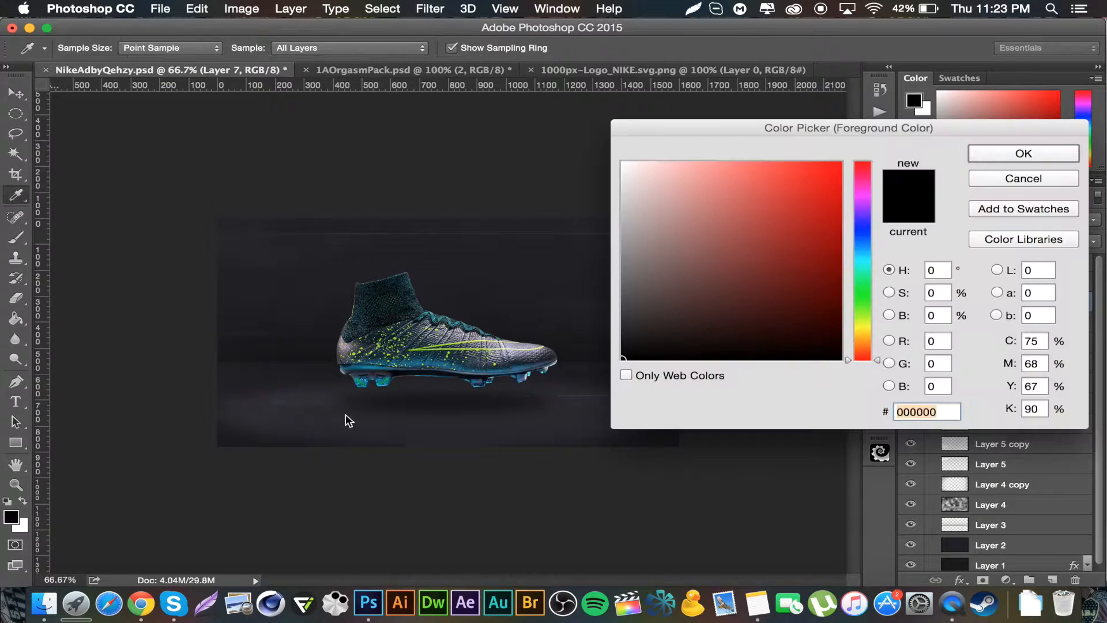
{"action": "left_click", "coordinate": [453, 340]}
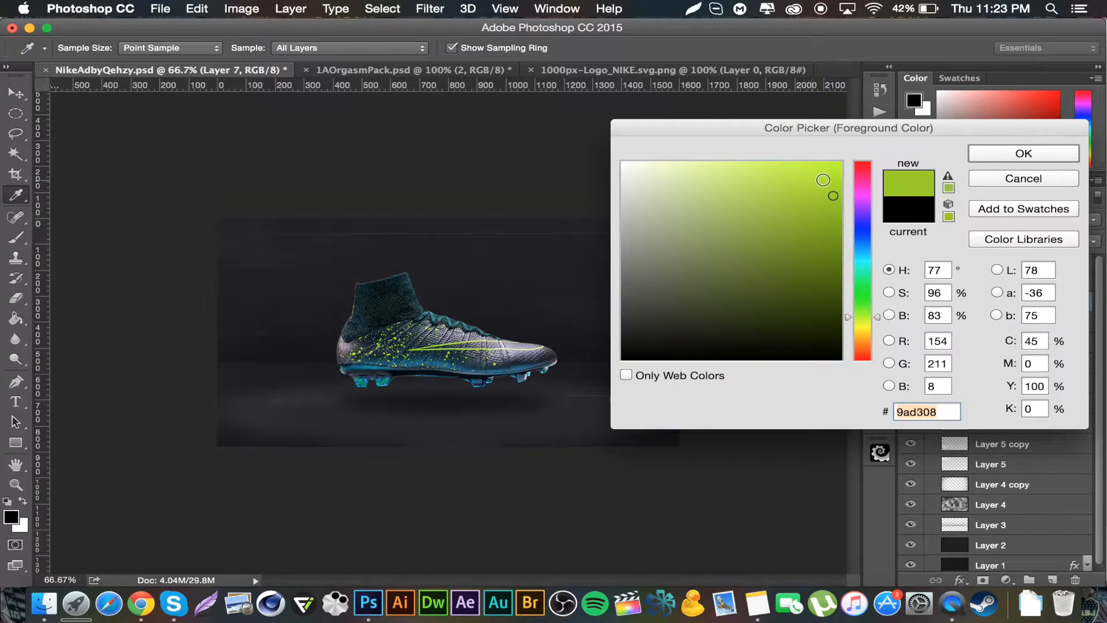
{"action": "left_click", "coordinate": [828, 175]}
{"action": "left_click", "coordinate": [1030, 156]}
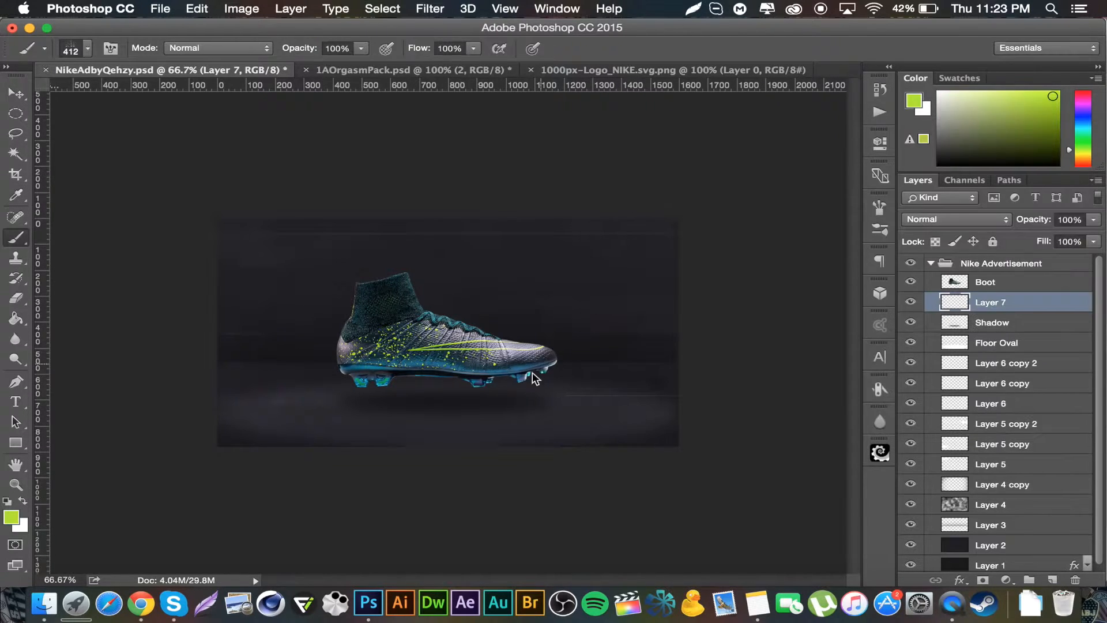
Step: Enlarge the splatter brush to 2100 px
{"action": "key", "text": "bracketright"}
{"action": "key", "text": "bracketright"}
{"action": "key", "text": "bracketright"}
{"action": "key", "text": "bracketright"}
{"action": "key", "text": "bracketright"}
{"action": "key", "text": "bracketright"}
{"action": "key", "text": "bracketright"}
{"action": "key", "text": "bracketright"}
{"action": "key", "text": "bracketright"}
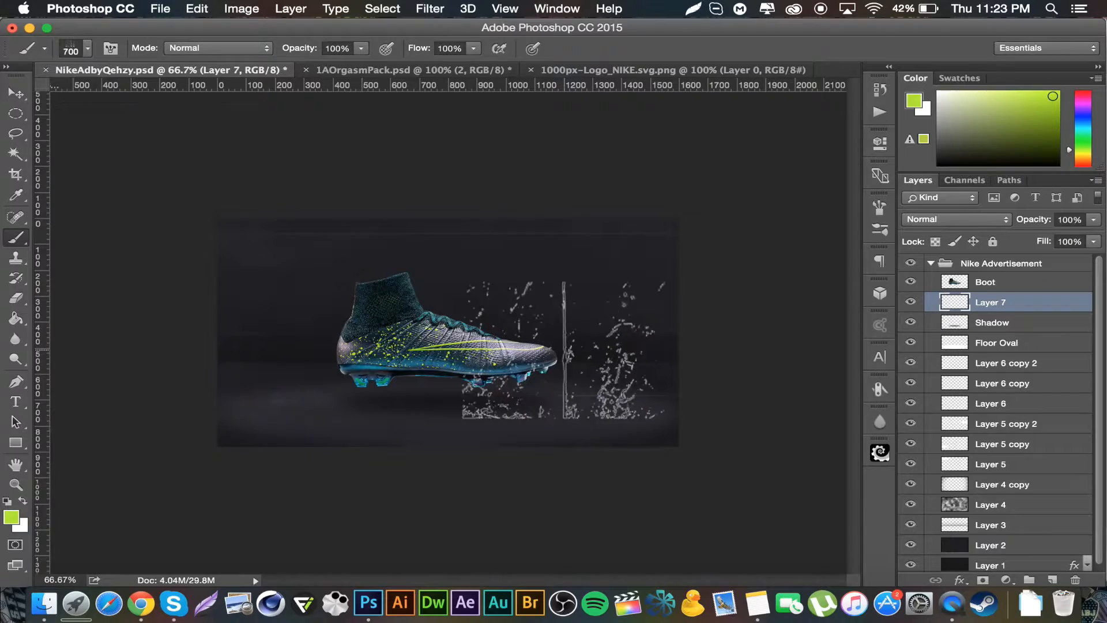
{"action": "key", "text": "bracketright"}
{"action": "key", "text": "bracketright"}
{"action": "key", "text": "bracketright"}
{"action": "key", "text": "bracketright"}
{"action": "key", "text": "bracketright"}
{"action": "key", "text": "bracketright"}
{"action": "key", "text": "bracketright"}
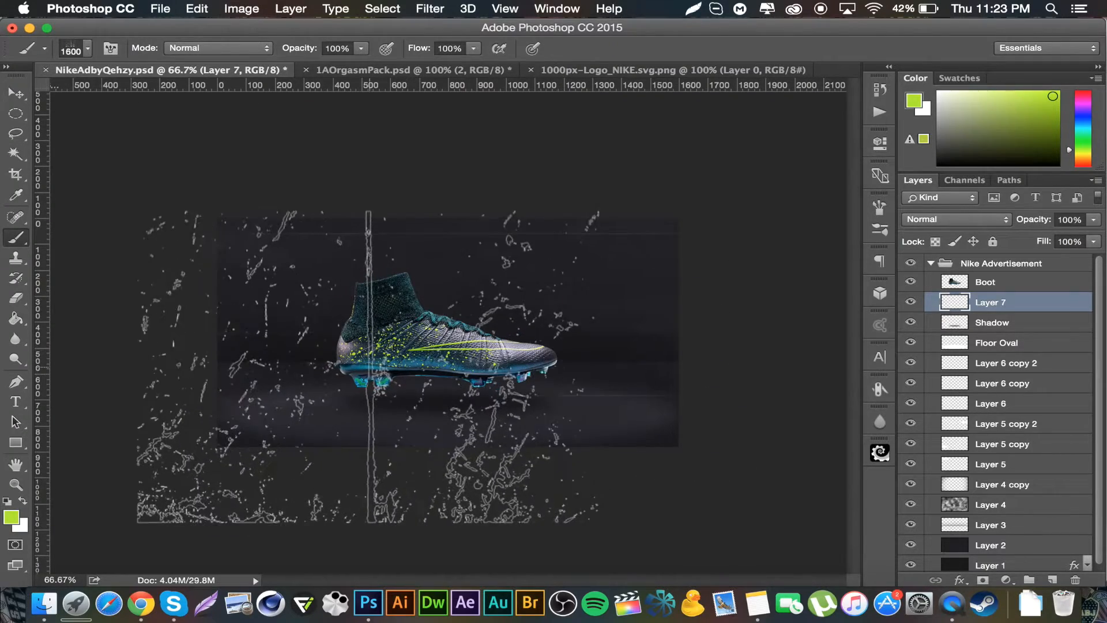
{"action": "key", "text": "bracketright"}
{"action": "key", "text": "bracketright"}
{"action": "key", "text": "bracketright"}
{"action": "key", "text": "bracketright"}
{"action": "key", "text": "bracketright"}
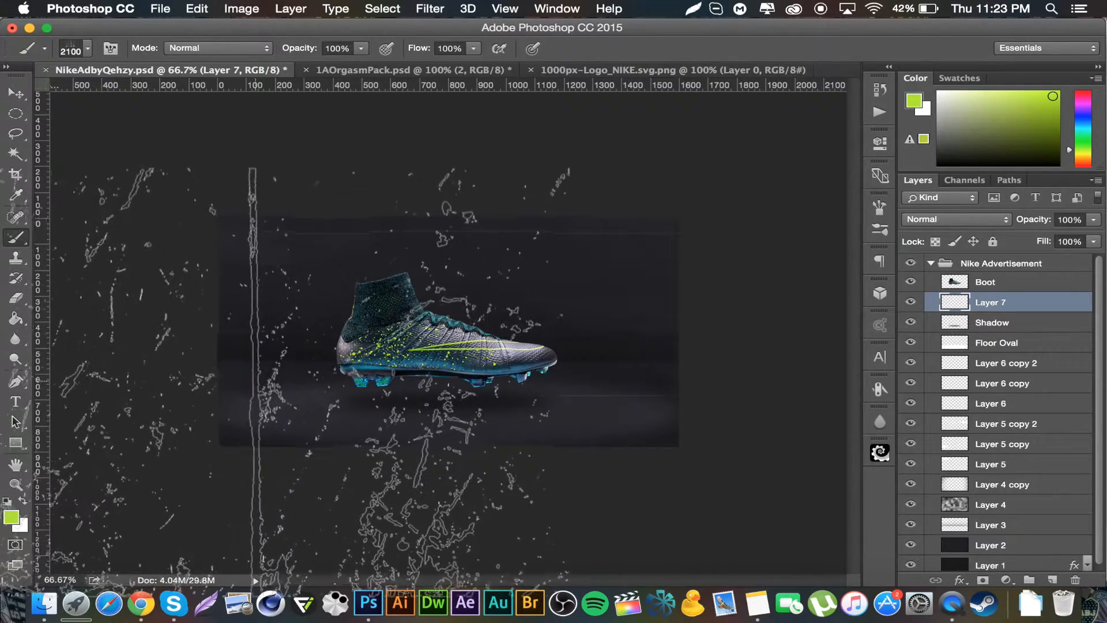
Step: Resize the splatter brush to 2400 px and stamp a lime green splatter across the canvas around the boot
{"action": "key", "text": "bracketright"}
{"action": "key", "text": "bracketright"}
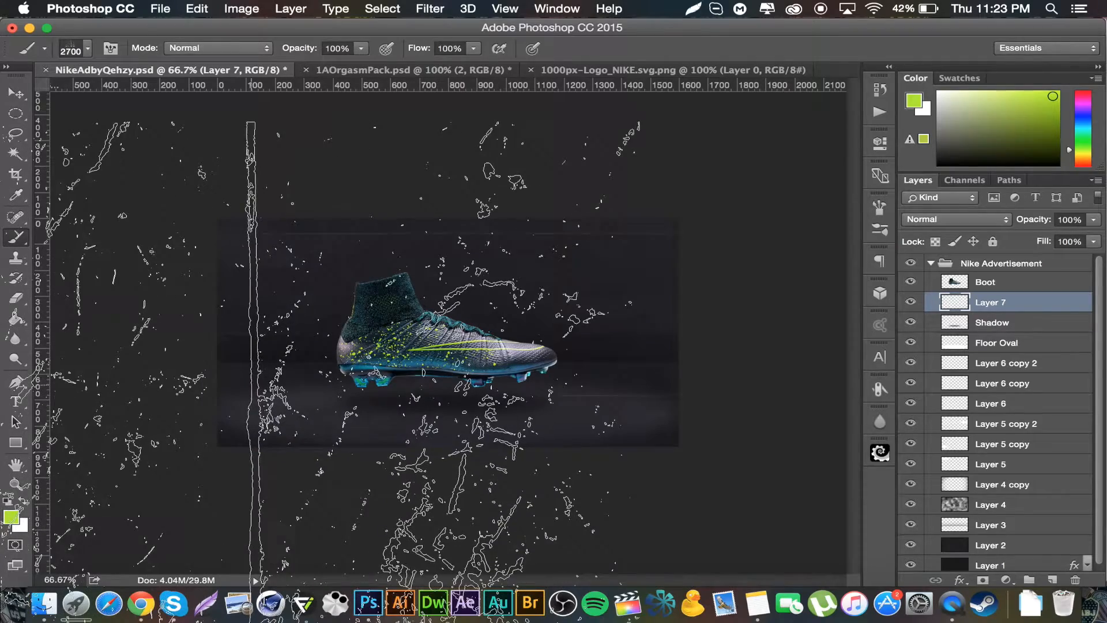
{"action": "key", "text": "bracketleft"}
{"action": "key", "text": "bracketleft"}
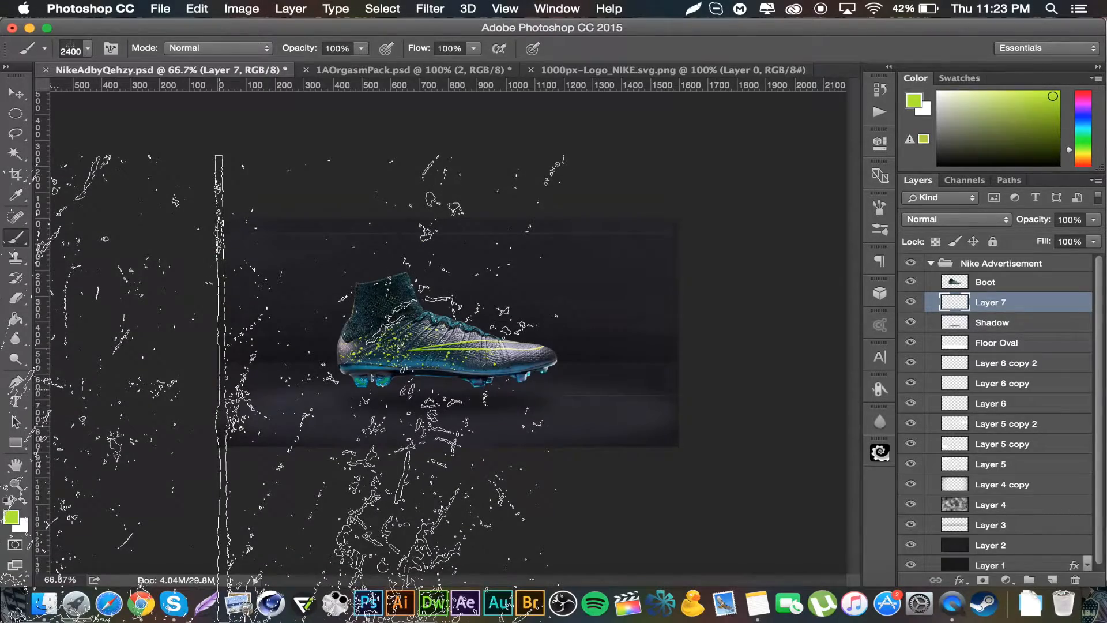
{"action": "left_click", "coordinate": [303, 392]}
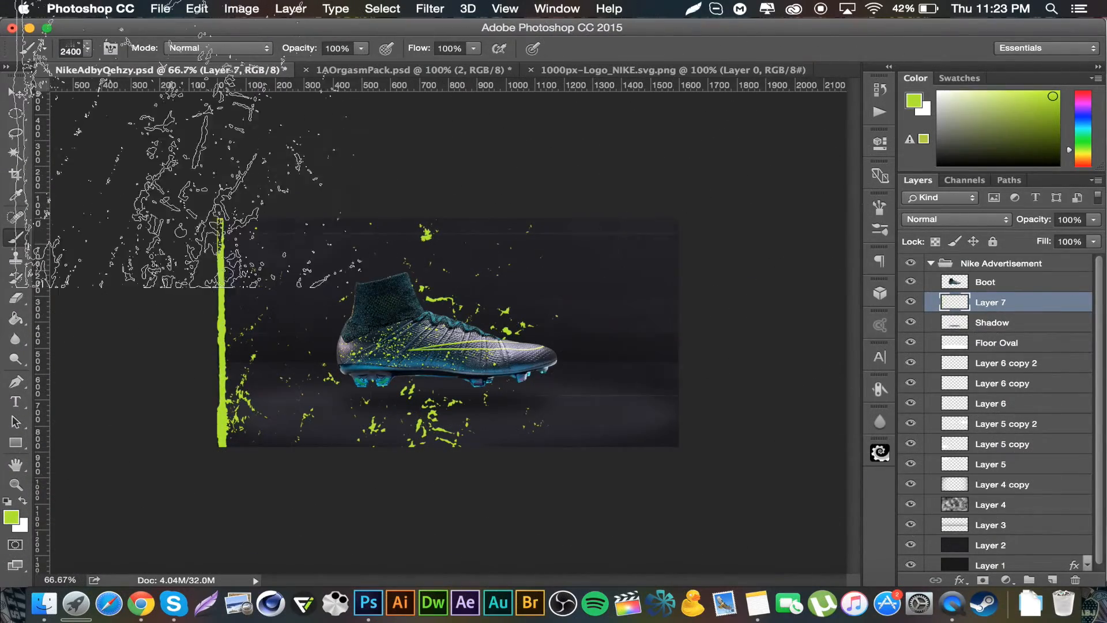
Step: Shift the splatter layer slightly upward and erase most of it with a 500 px eraser, keeping splashes near the boot
{"action": "key", "text": "v"}
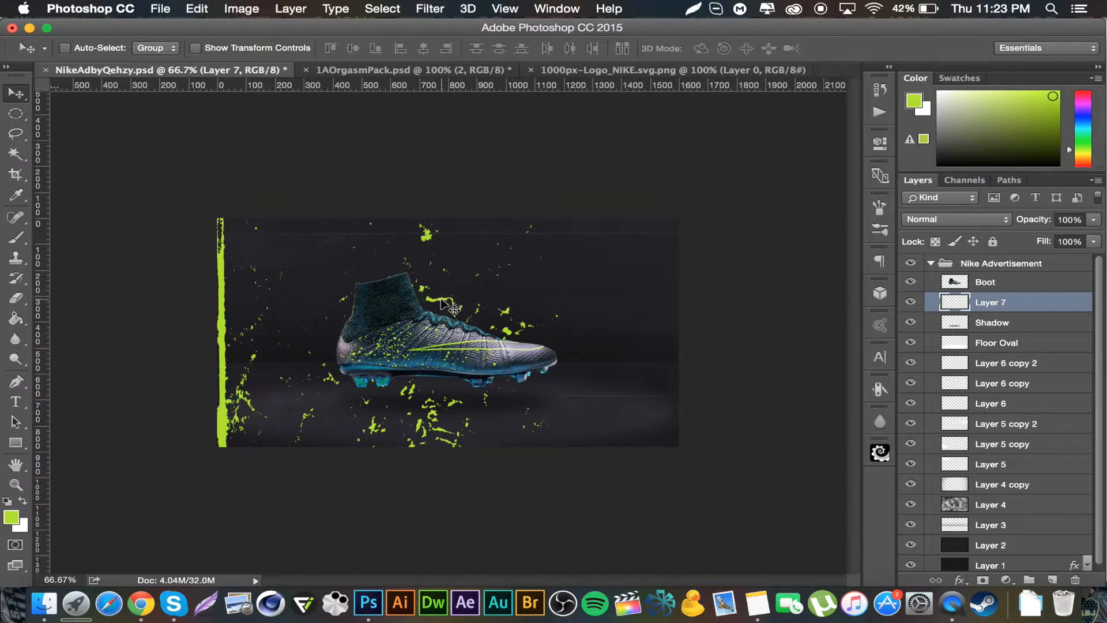
{"action": "mouse_move", "coordinate": [424, 306]}
{"action": "left_mouse_down"}
{"action": "mouse_move", "coordinate": [474, 275]}
{"action": "mouse_move", "coordinate": [448, 267]}
{"action": "mouse_move", "coordinate": [420, 278]}
{"action": "mouse_move", "coordinate": [426, 294]}
{"action": "left_mouse_up"}
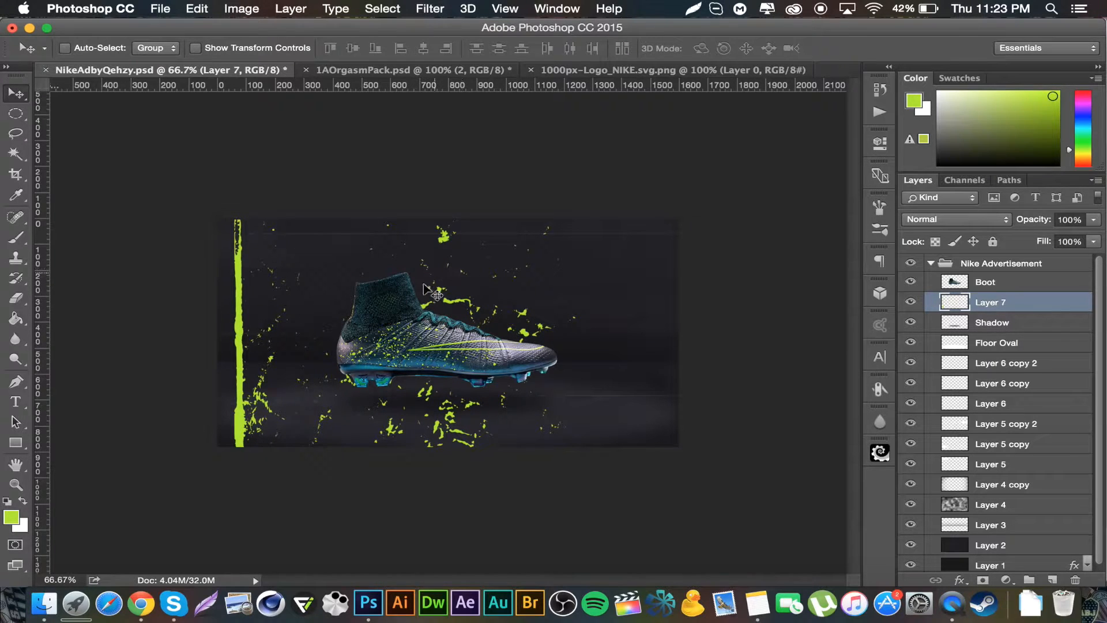
{"action": "left_click", "coordinate": [16, 318]}
{"action": "left_click", "coordinate": [15, 300]}
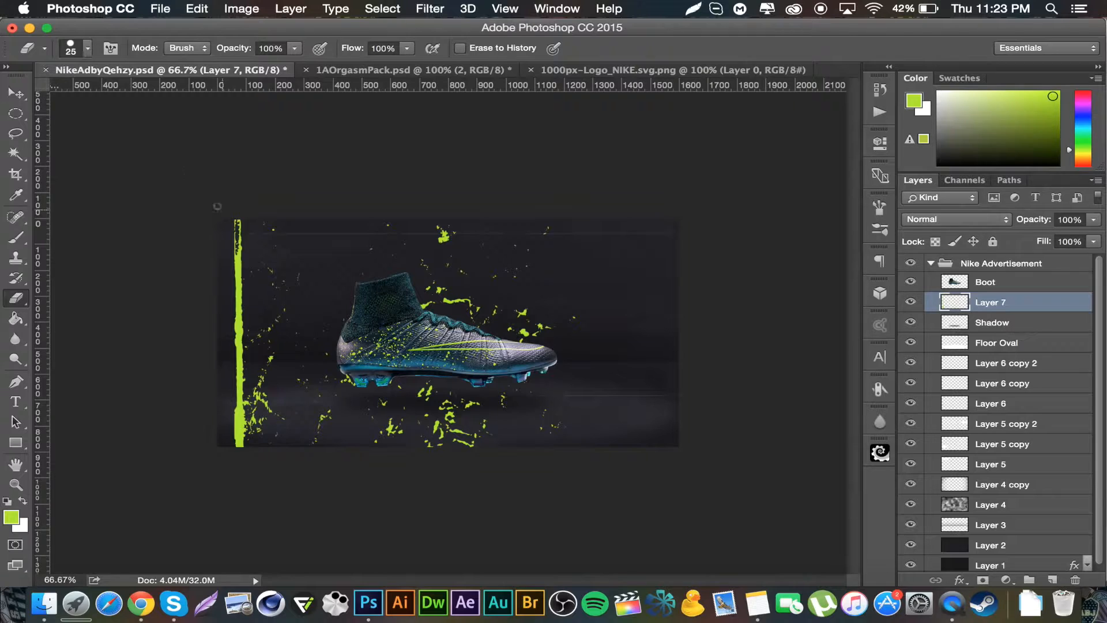
{"action": "key", "text": "bracketright"}
{"action": "key", "text": "bracketright"}
{"action": "key", "text": "bracketright"}
{"action": "key", "text": "bracketright"}
{"action": "key", "text": "bracketright"}
{"action": "key", "text": "bracketright"}
{"action": "key", "text": "bracketright"}
{"action": "key", "text": "bracketright"}
{"action": "key", "text": "bracketright"}
{"action": "key", "text": "bracketright"}
{"action": "key", "text": "bracketright"}
{"action": "key", "text": "bracketright"}
{"action": "key", "text": "bracketright"}
{"action": "key", "text": "bracketright"}
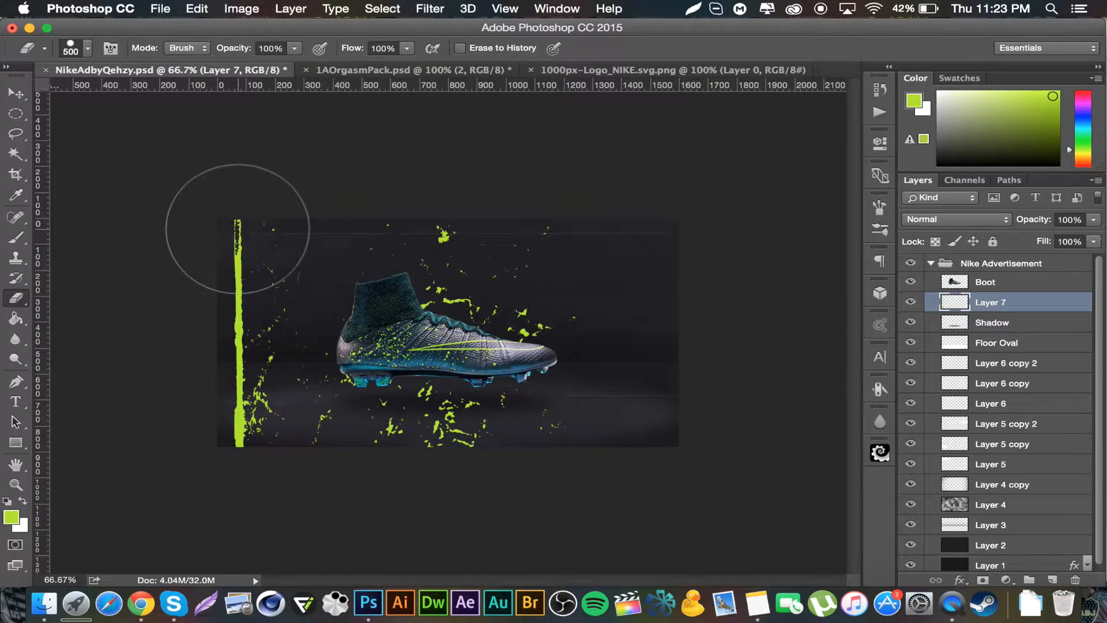
{"action": "mouse_move", "coordinate": [247, 193]}
{"action": "left_mouse_down"}
{"action": "mouse_move", "coordinate": [265, 302]}
{"action": "mouse_move", "coordinate": [242, 378]}
{"action": "mouse_move", "coordinate": [242, 435]}
{"action": "mouse_move", "coordinate": [278, 477]}
{"action": "mouse_move", "coordinate": [295, 468]}
{"action": "mouse_move", "coordinate": [458, 488]}
{"action": "mouse_move", "coordinate": [517, 437]}
{"action": "mouse_move", "coordinate": [459, 441]}
{"action": "mouse_move", "coordinate": [492, 442]}
{"action": "mouse_move", "coordinate": [432, 469]}
{"action": "mouse_move", "coordinate": [393, 464]}
{"action": "mouse_move", "coordinate": [349, 441]}
{"action": "mouse_move", "coordinate": [346, 420]}
{"action": "mouse_move", "coordinate": [301, 412]}
{"action": "mouse_move", "coordinate": [291, 363]}
{"action": "mouse_move", "coordinate": [314, 250]}
{"action": "mouse_move", "coordinate": [360, 193]}
{"action": "mouse_move", "coordinate": [351, 228]}
{"action": "mouse_move", "coordinate": [306, 223]}
{"action": "mouse_move", "coordinate": [557, 212]}
{"action": "mouse_move", "coordinate": [522, 228]}
{"action": "mouse_move", "coordinate": [567, 234]}
{"action": "mouse_move", "coordinate": [594, 278]}
{"action": "mouse_move", "coordinate": [609, 278]}
{"action": "mouse_move", "coordinate": [560, 311]}
{"action": "mouse_move", "coordinate": [578, 323]}
{"action": "mouse_move", "coordinate": [609, 298]}
{"action": "mouse_move", "coordinate": [559, 287]}
{"action": "left_mouse_up"}
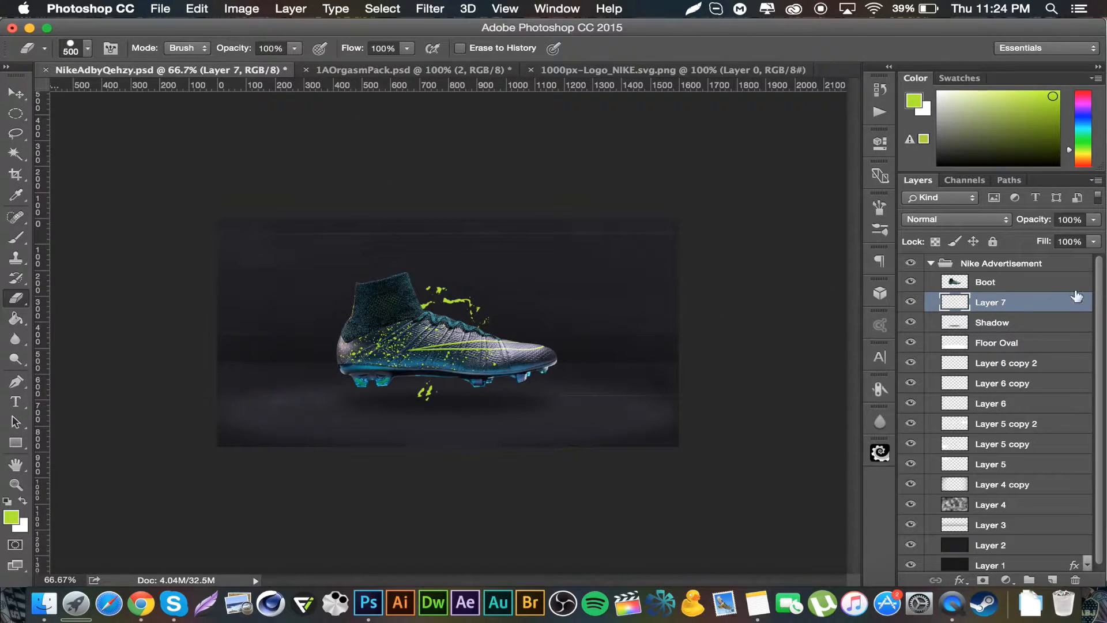
Step: Add a Gradient Overlay effect to the splatter layer in Overlay mode at 100% opacity, -90° angle
{"action": "double_click", "coordinate": [1046, 313]}
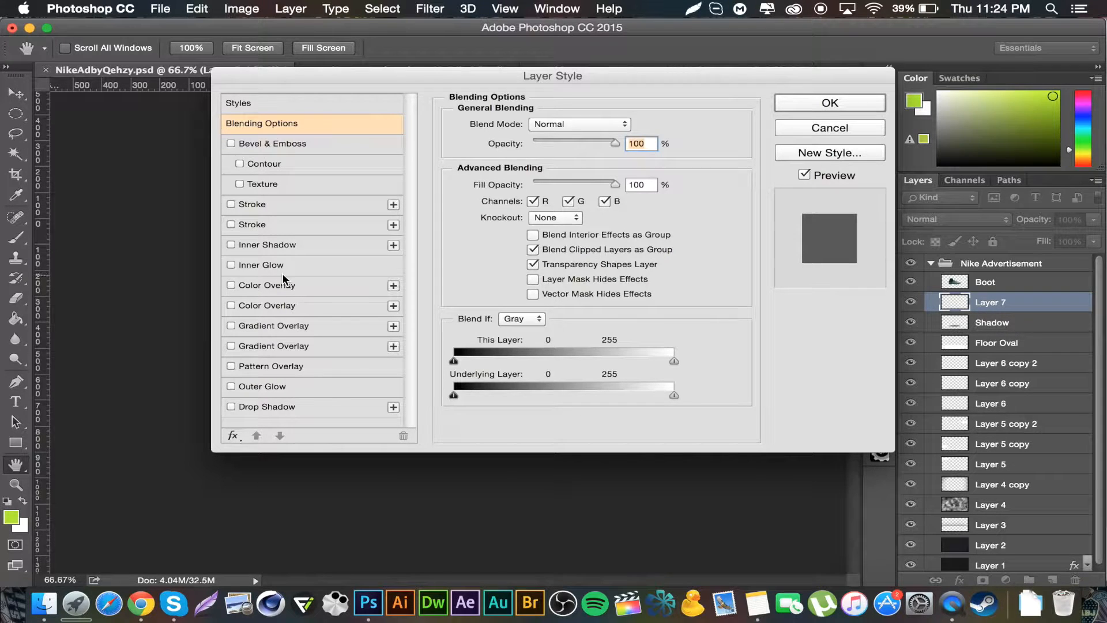
{"action": "left_click", "coordinate": [281, 324]}
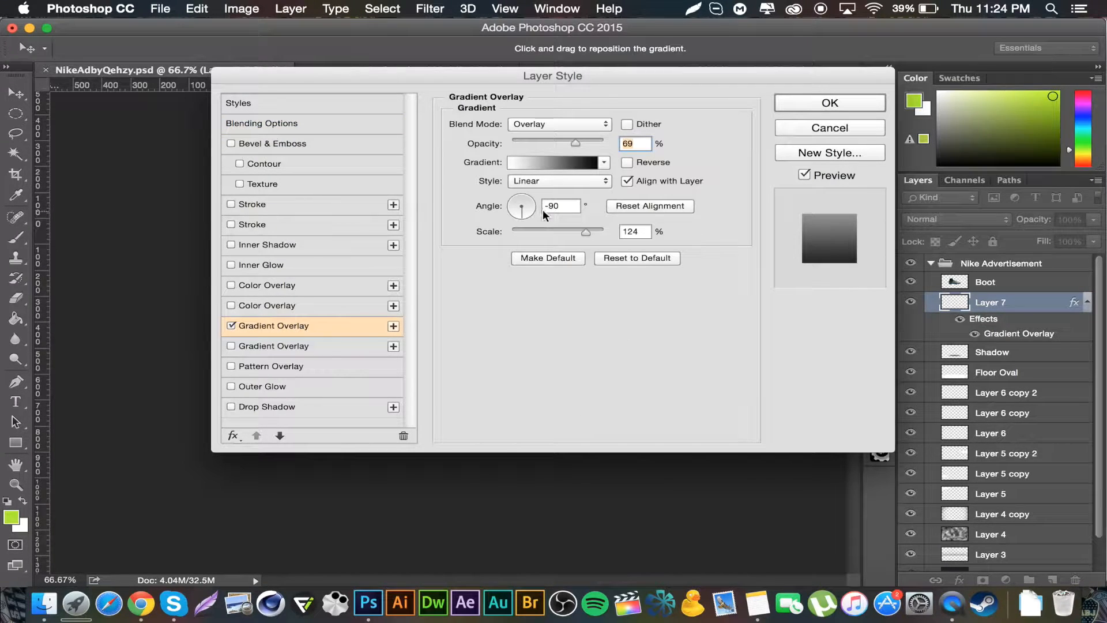
{"action": "left_click_drag", "start_coordinate": [596, 144], "coordinate": [773, 113]}
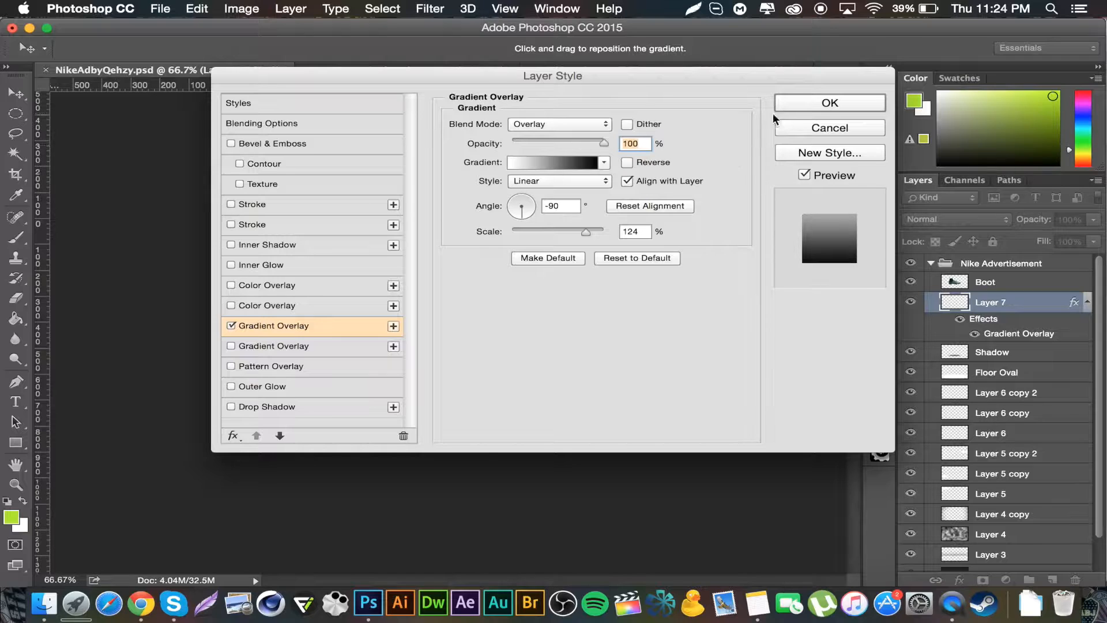
{"action": "left_click", "coordinate": [831, 103]}
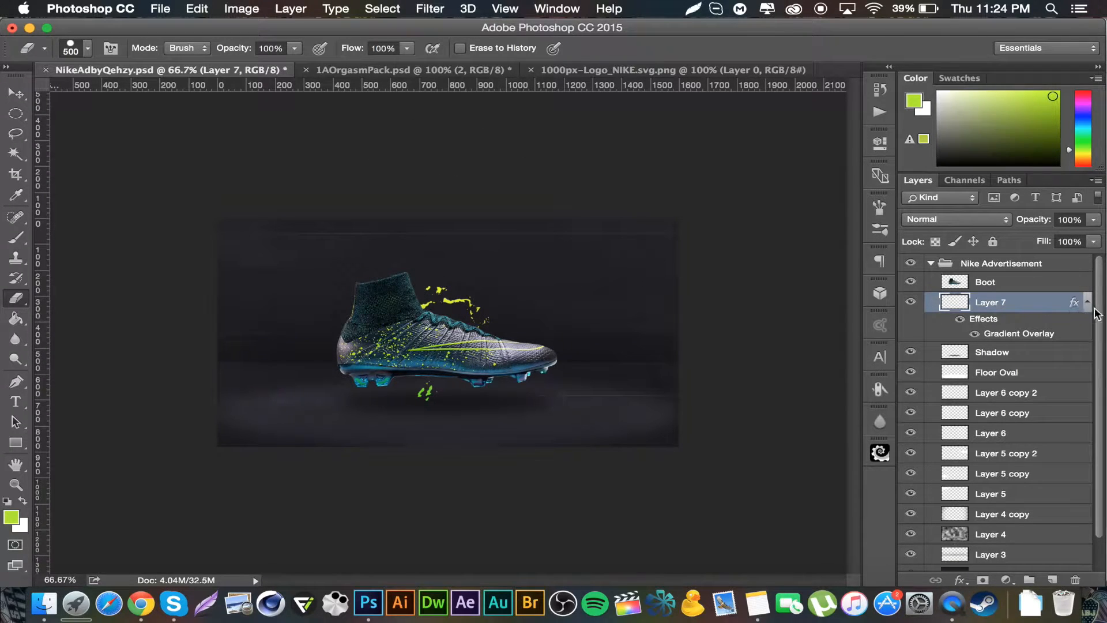
Step: Create a new layer above the Boot layer and clip it to the boot
{"action": "left_click", "coordinate": [940, 288]}
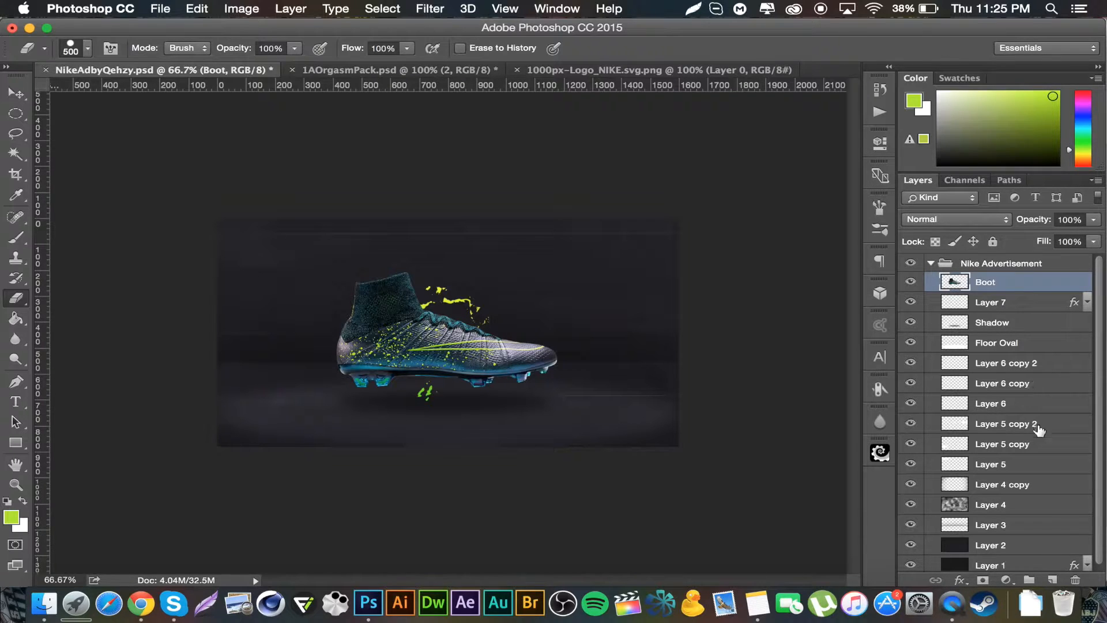
{"action": "left_click", "coordinate": [1053, 579]}
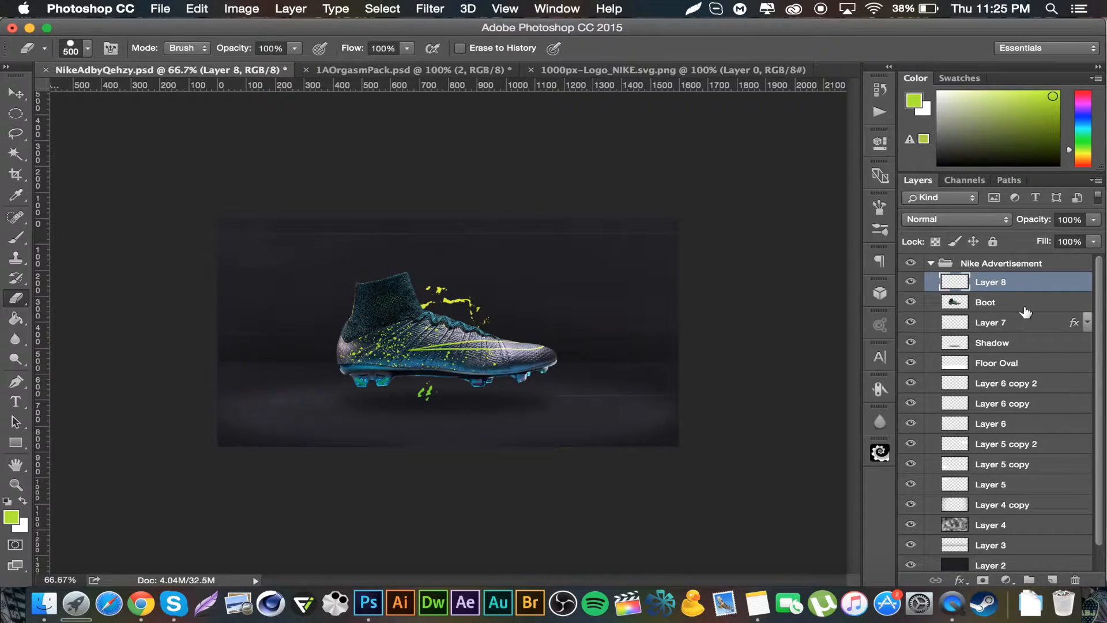
{"action": "left_click_drag", "start_coordinate": [1005, 279], "coordinate": [1028, 286]}
{"action": "left_click", "coordinate": [1024, 289], "text": "alt"}
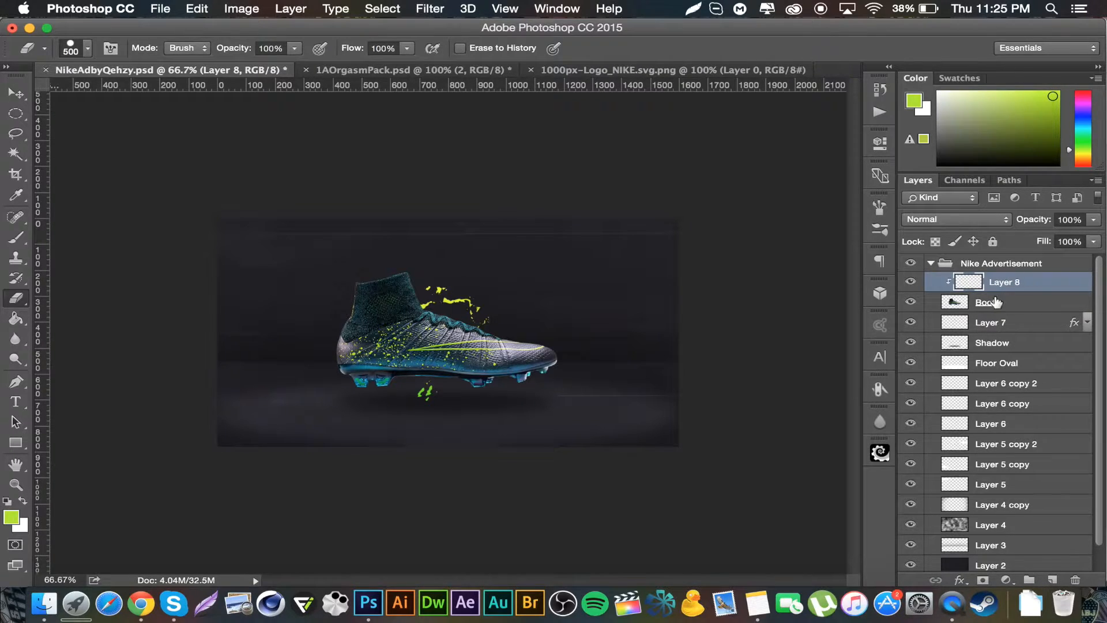
Step: With the Brush tool active, set the foreground colour to black 000000
{"action": "left_click", "coordinate": [26, 238]}
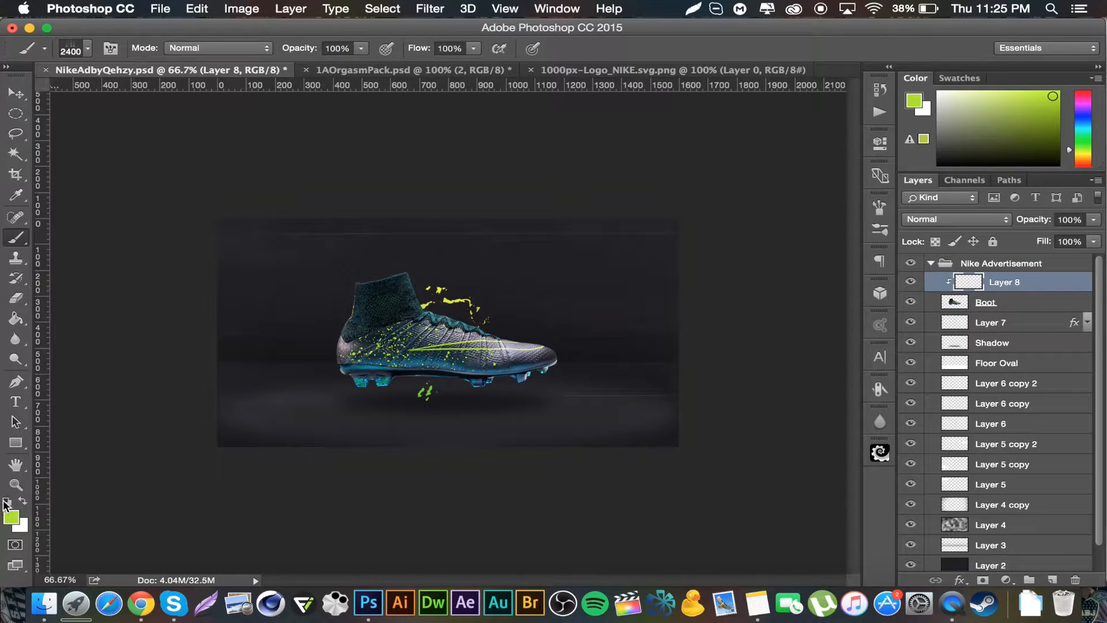
{"action": "left_click", "coordinate": [25, 503]}
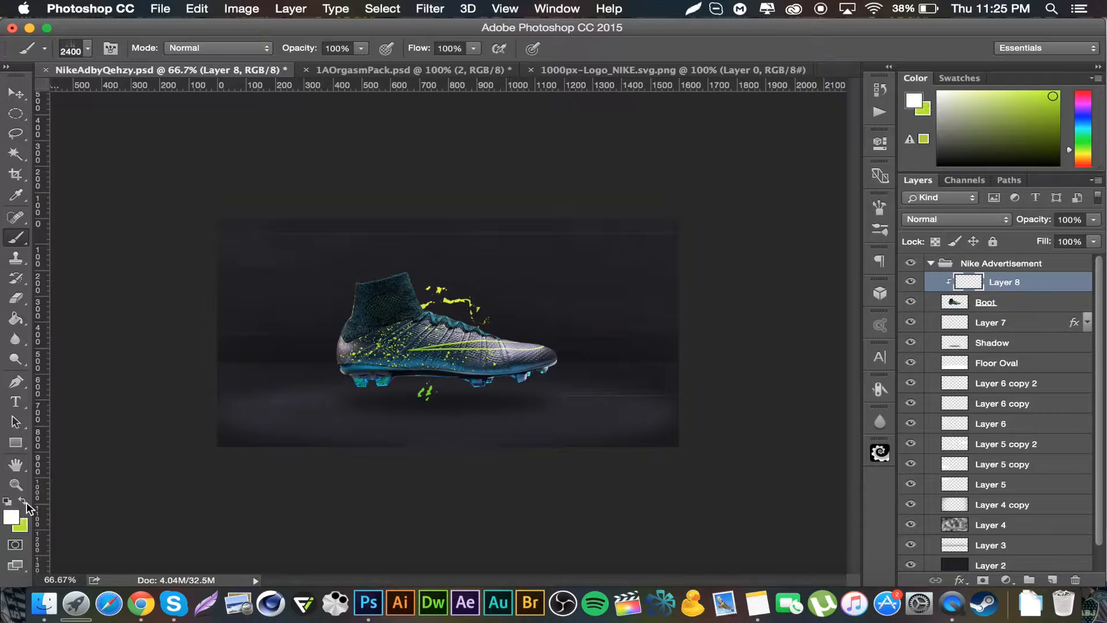
{"action": "left_click", "coordinate": [12, 521]}
{"action": "left_click_drag", "start_coordinate": [774, 264], "coordinate": [529, 433]}
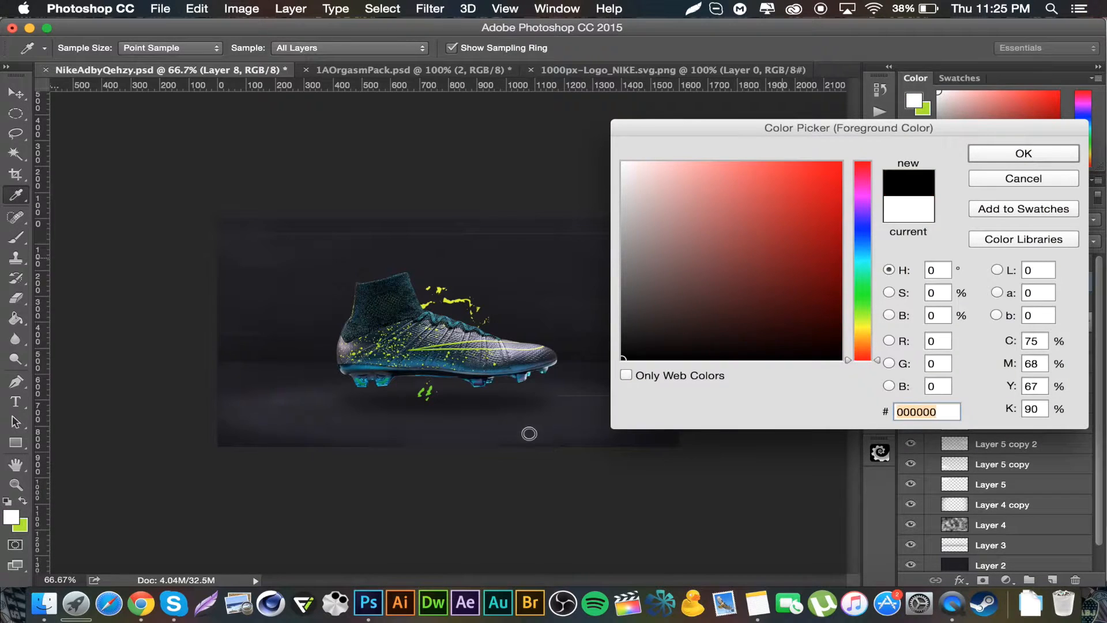
{"action": "left_click", "coordinate": [1050, 151]}
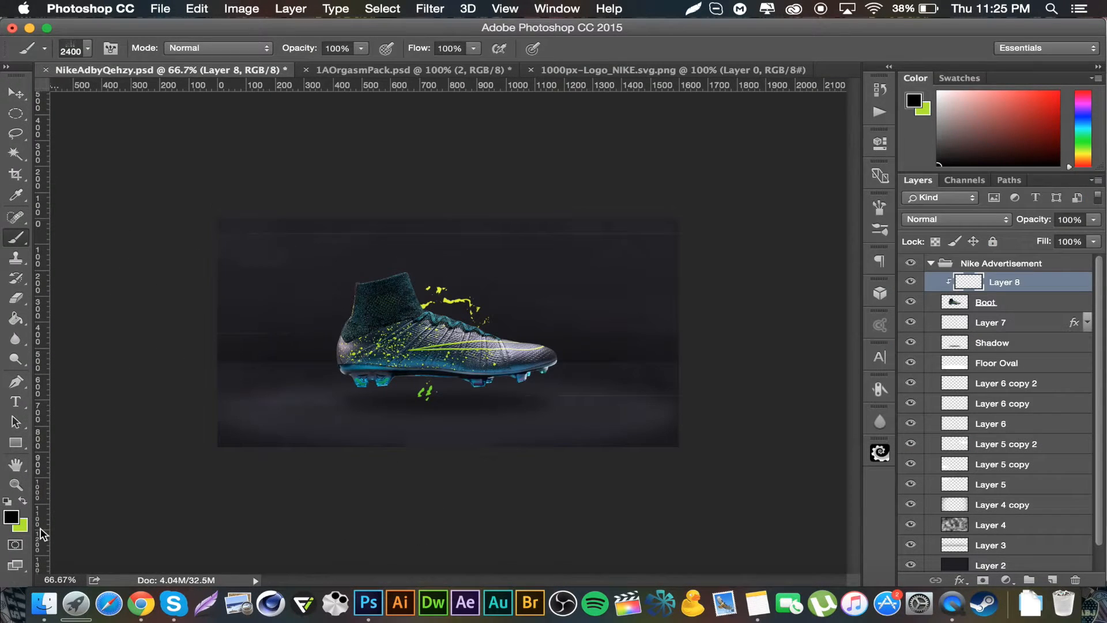
Step: Pick a soft round brush at 600 px and paint a black stroke across the lower part of the boot
{"action": "left_click", "coordinate": [87, 49]}
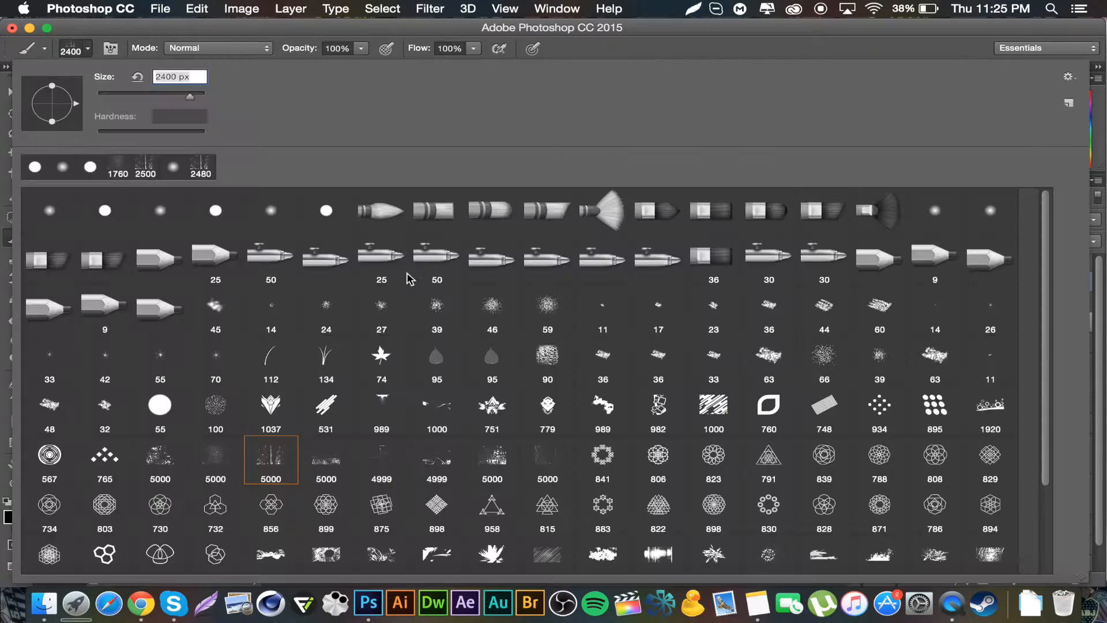
{"action": "left_click", "coordinate": [271, 212]}
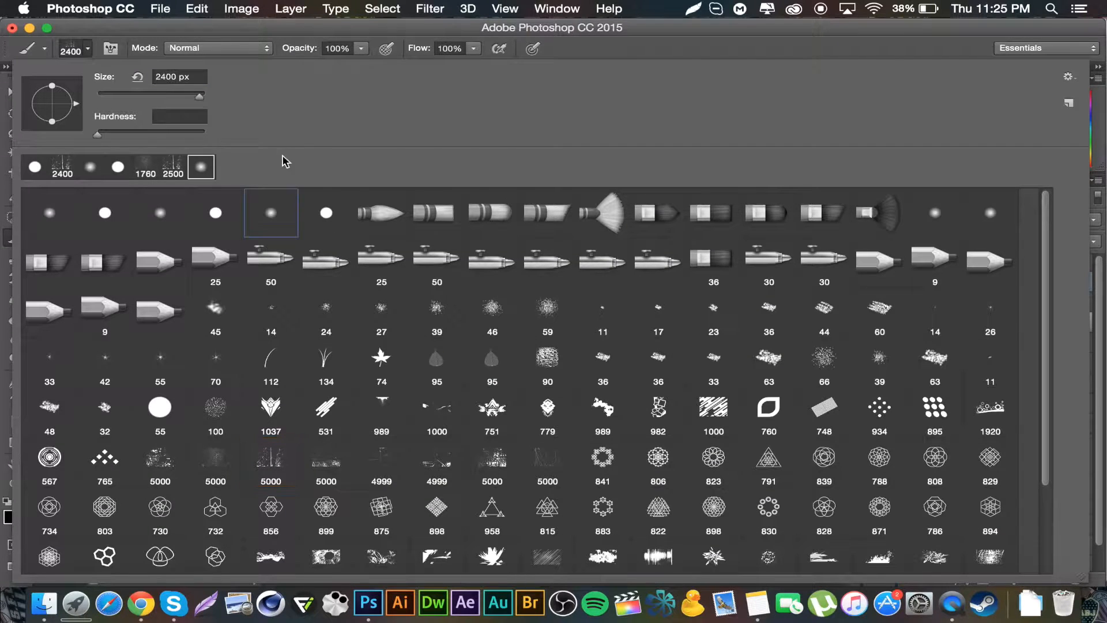
{"action": "mouse_move", "coordinate": [164, 95]}
{"action": "left_mouse_down"}
{"action": "mouse_move", "coordinate": [278, 26]}
{"action": "mouse_move", "coordinate": [157, 96]}
{"action": "left_mouse_up"}
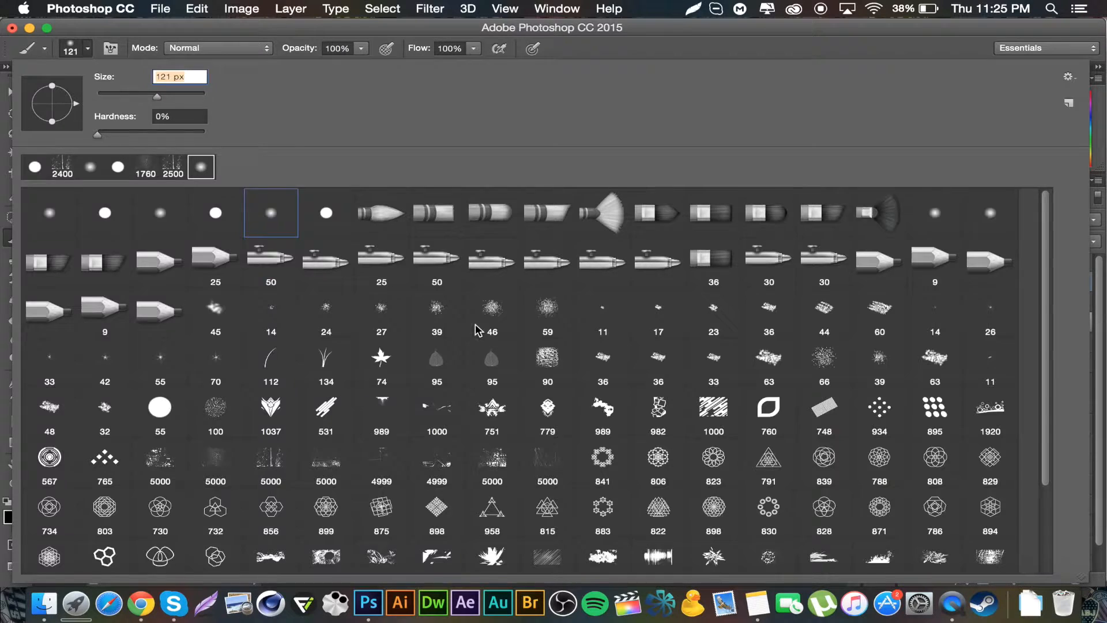
{"action": "key", "text": "Return"}
{"action": "key", "text": "bracketright"}
{"action": "key", "text": "bracketright"}
{"action": "key", "text": "bracketright"}
{"action": "key", "text": "bracketright"}
{"action": "key", "text": "bracketright"}
{"action": "key", "text": "bracketright"}
{"action": "key", "text": "bracketright"}
{"action": "key", "text": "bracketright"}
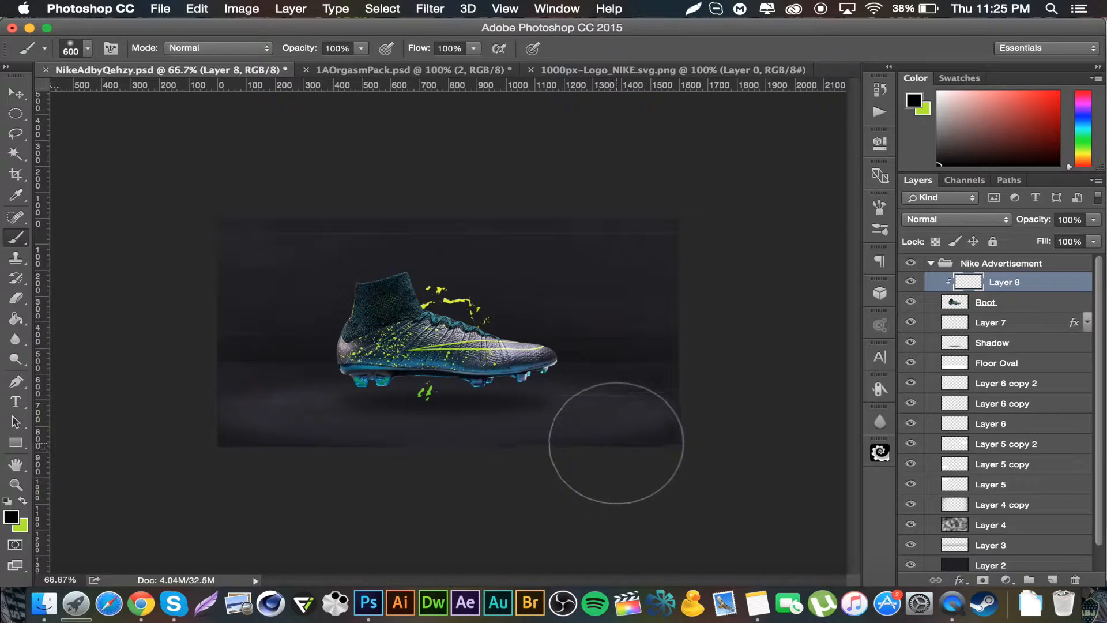
{"action": "mouse_move", "coordinate": [613, 437]}
{"action": "left_mouse_down"}
{"action": "mouse_move", "coordinate": [361, 435]}
{"action": "mouse_move", "coordinate": [156, 415]}
{"action": "left_mouse_up"}
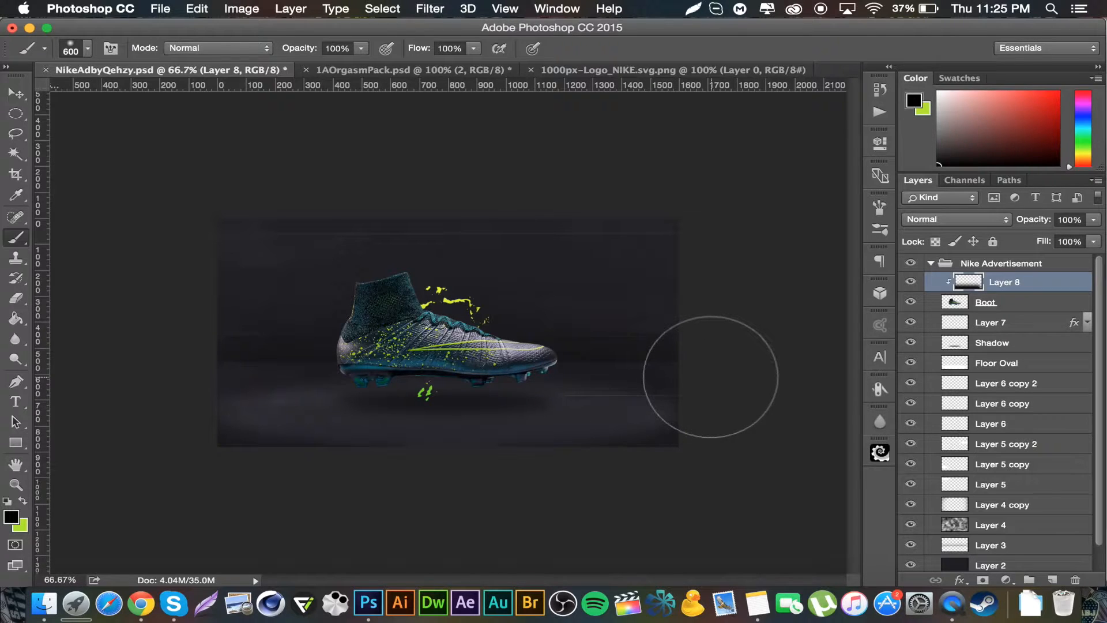
Step: Set the black shading layer to Overlay blend mode, nudge it slightly up, and lower its opacity to 67%
{"action": "left_click", "coordinate": [968, 225]}
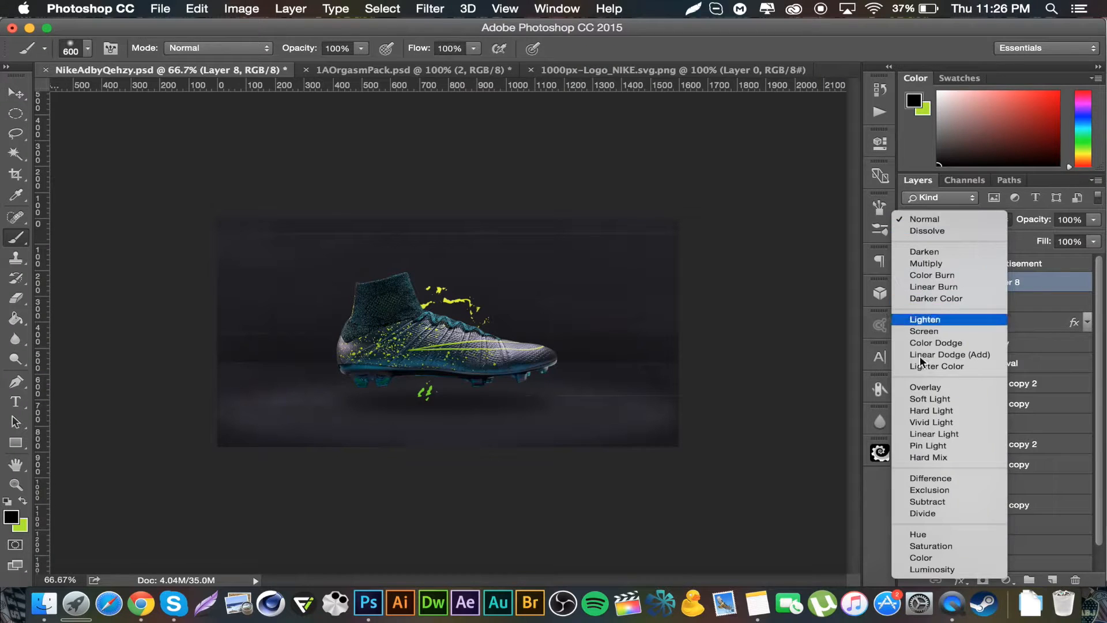
{"action": "left_click", "coordinate": [926, 386]}
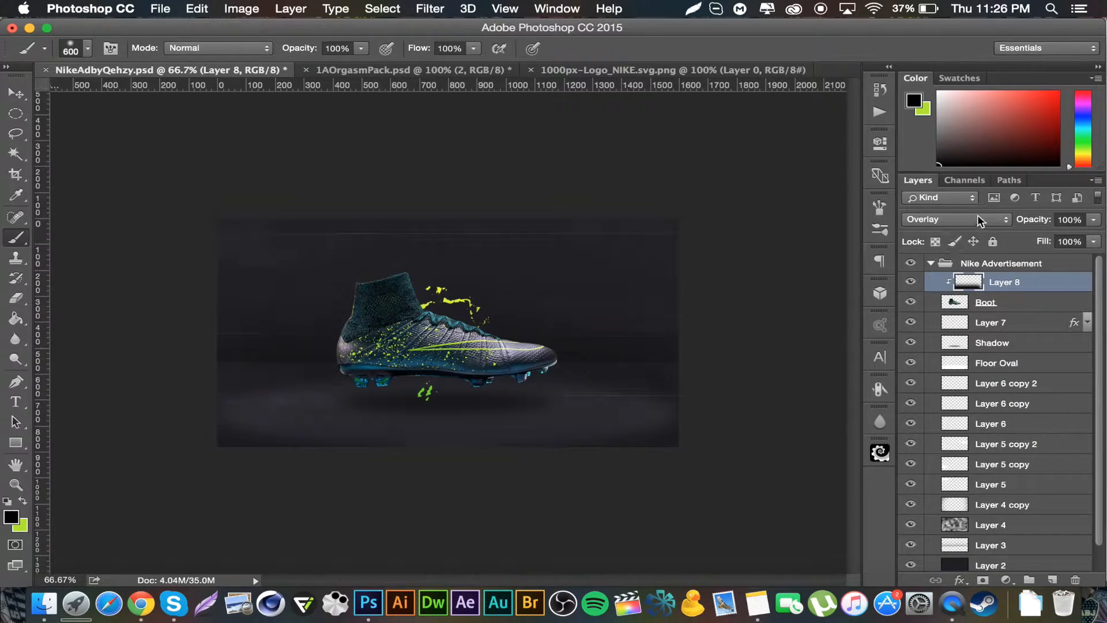
{"action": "left_click", "coordinate": [16, 94]}
{"action": "left_click_drag", "start_coordinate": [508, 379], "coordinate": [508, 373]}
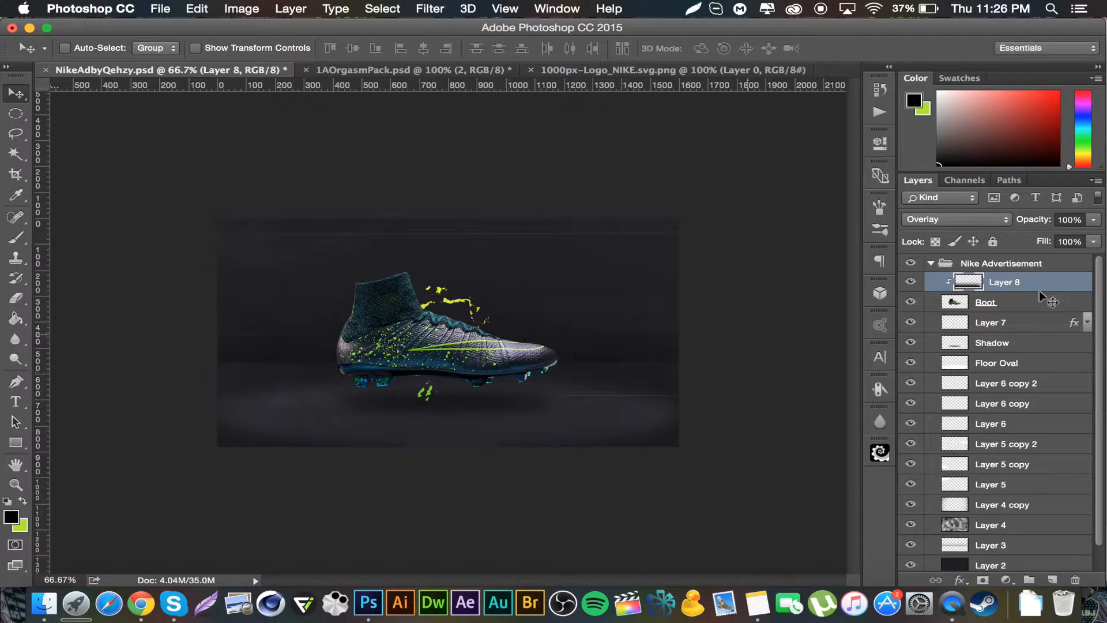
{"action": "left_click", "coordinate": [1069, 223]}
{"action": "type", "text": "67"}
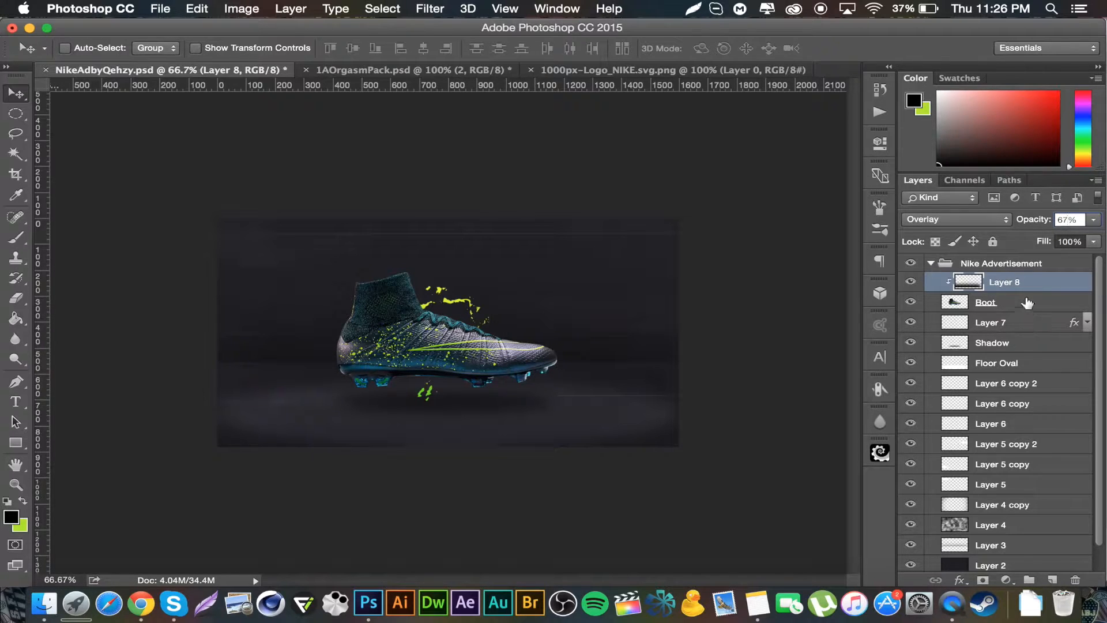
{"action": "key", "text": "Return"}
Step: Add another new layer clipped to the boot and set the foreground colour to white
{"action": "left_click", "coordinate": [1053, 579]}
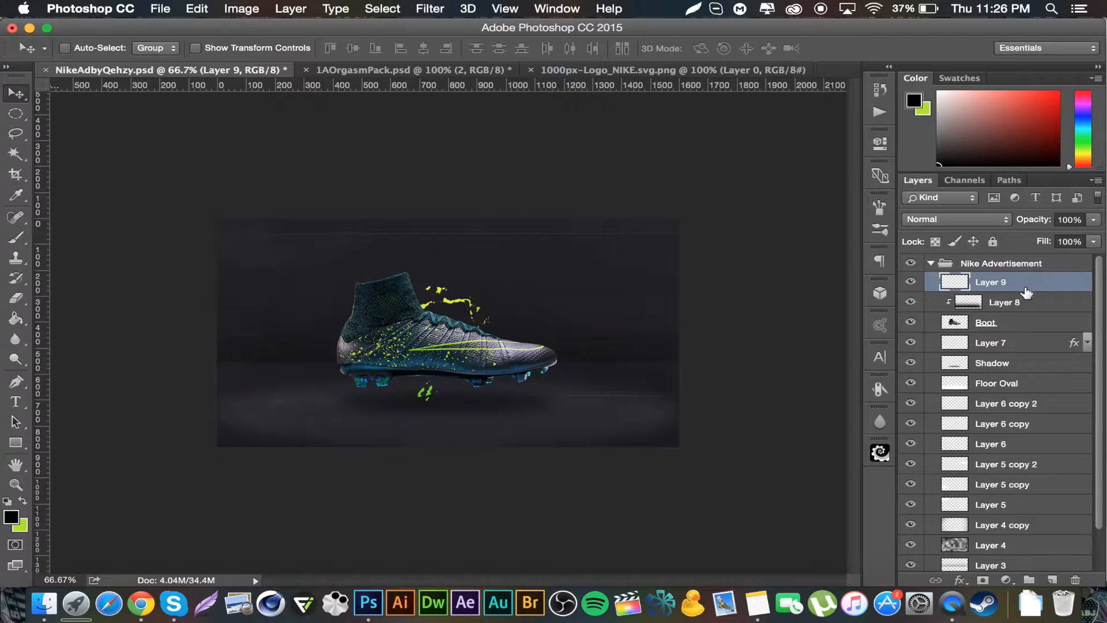
{"action": "left_click", "coordinate": [1022, 286], "text": "alt"}
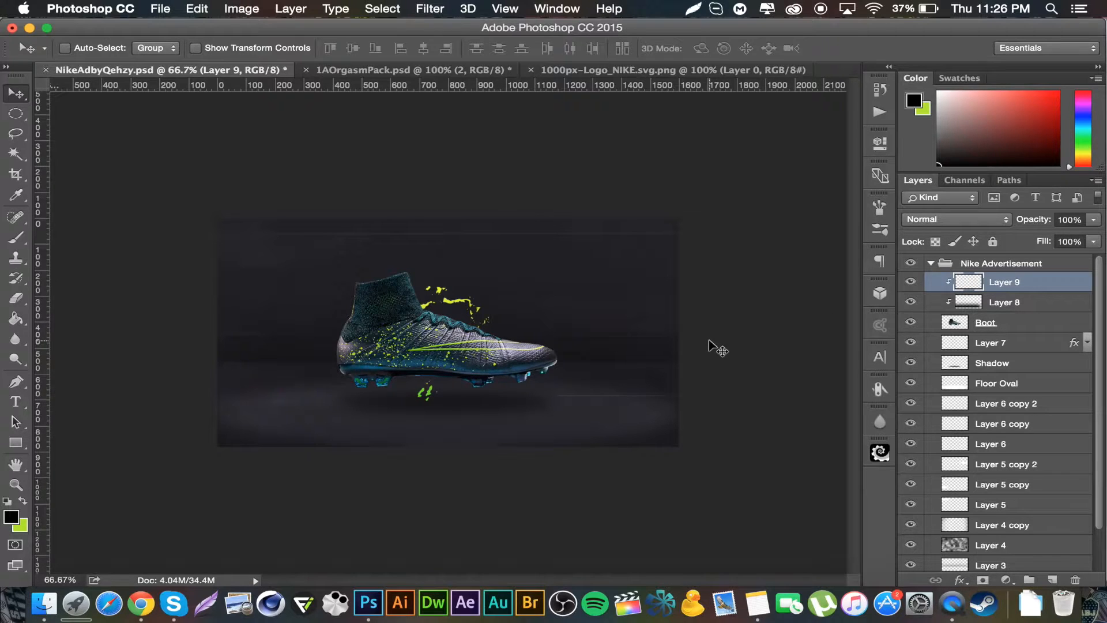
{"action": "left_click", "coordinate": [8, 521]}
{"action": "left_click_drag", "start_coordinate": [763, 251], "coordinate": [489, 85]}
{"action": "left_click", "coordinate": [1025, 153]}
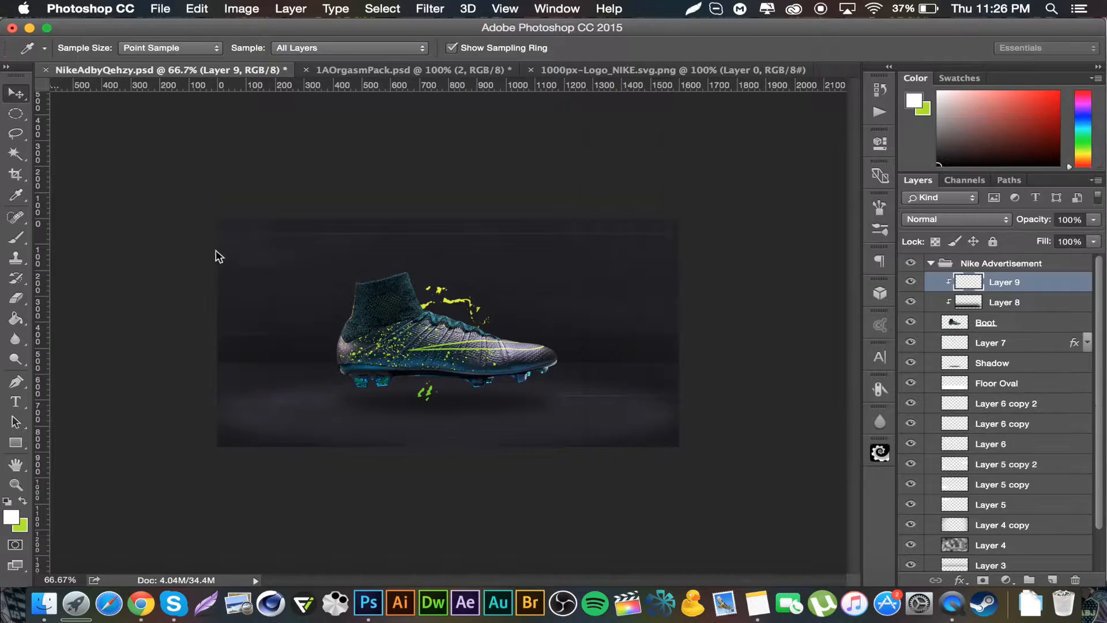
Step: Enlarge the brush to 1300 px, set the white shading layer's opacity to 73%, and toggle its visibility to compare
{"action": "left_click", "coordinate": [15, 236]}
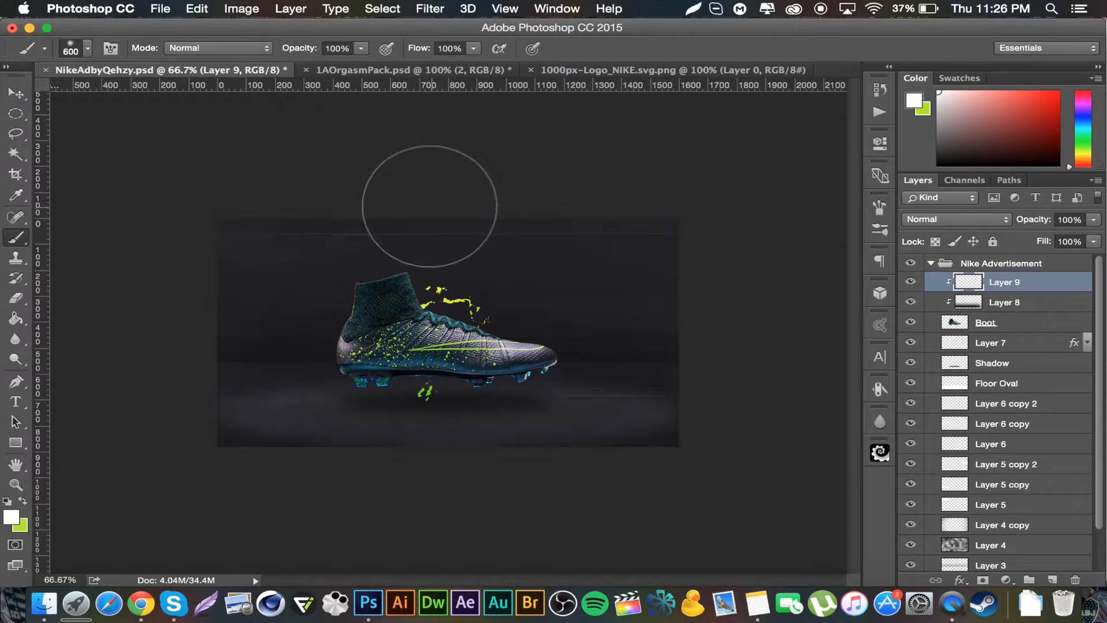
{"action": "key", "text": "bracketright"}
{"action": "key", "text": "bracketright"}
{"action": "key", "text": "bracketright"}
{"action": "key", "text": "bracketright"}
{"action": "key", "text": "bracketright"}
{"action": "key", "text": "bracketright"}
{"action": "key", "text": "bracketright"}
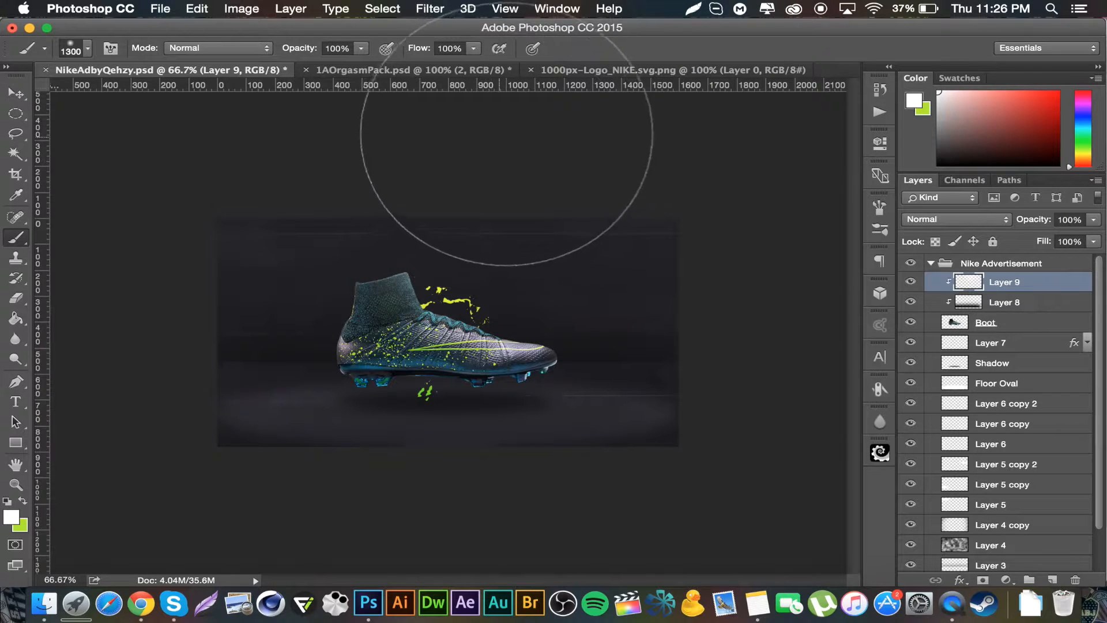
{"action": "left_click", "coordinate": [1071, 219]}
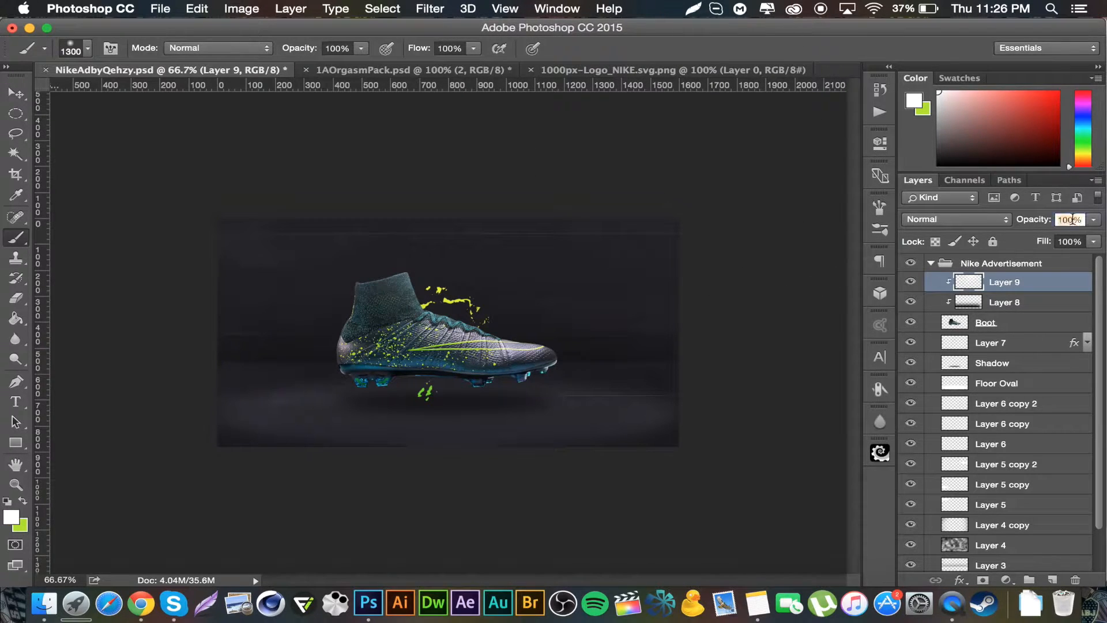
{"action": "type", "text": "73"}
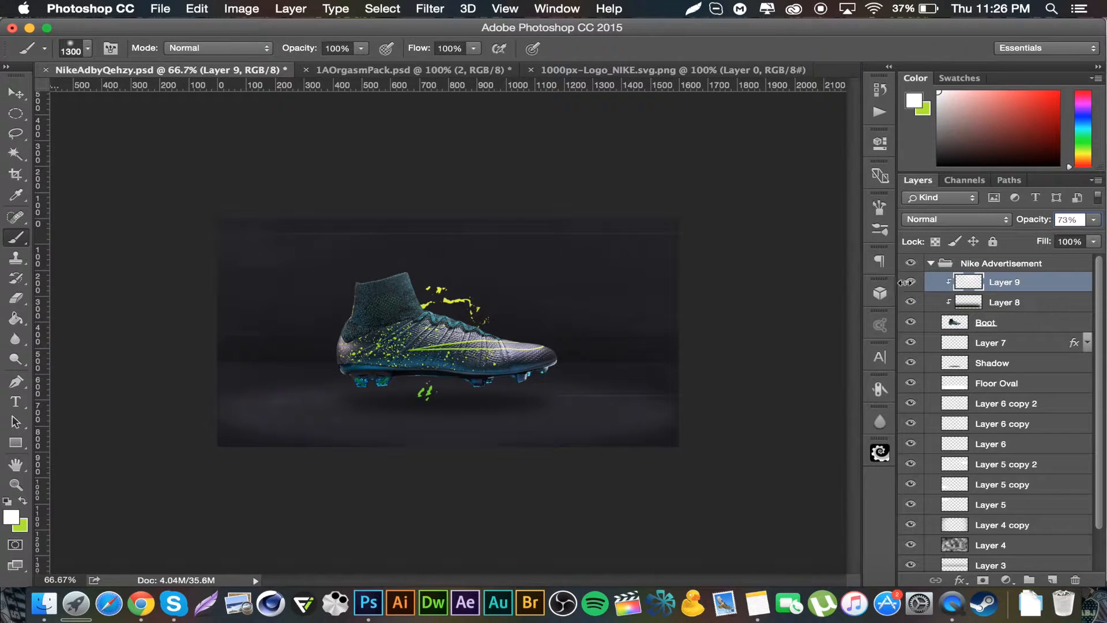
{"action": "left_click", "coordinate": [911, 282]}
{"action": "left_click", "coordinate": [911, 282]}
Step: Copy the layer style from Layer 7
{"action": "right_click", "coordinate": [1025, 349]}
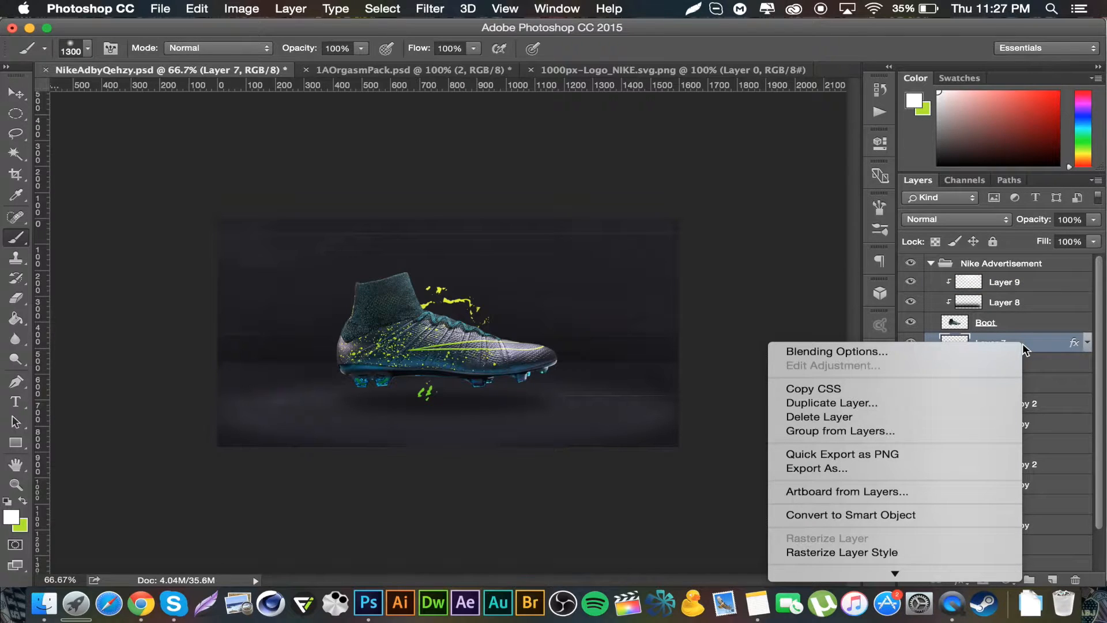
{"action": "mouse_move", "coordinate": [908, 568]}
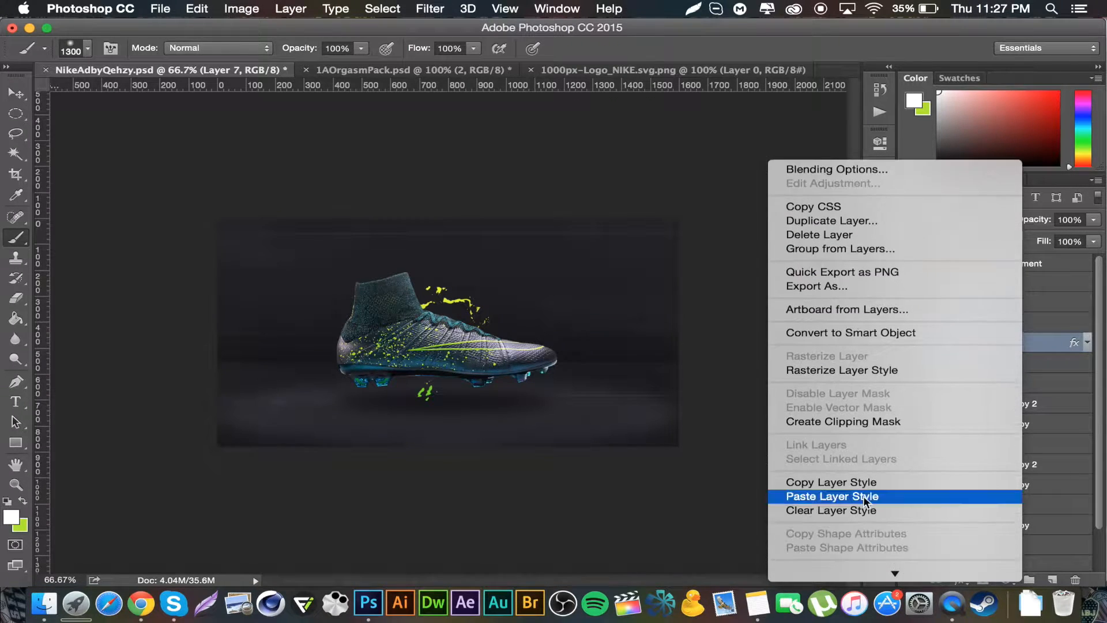
{"action": "left_click", "coordinate": [860, 483]}
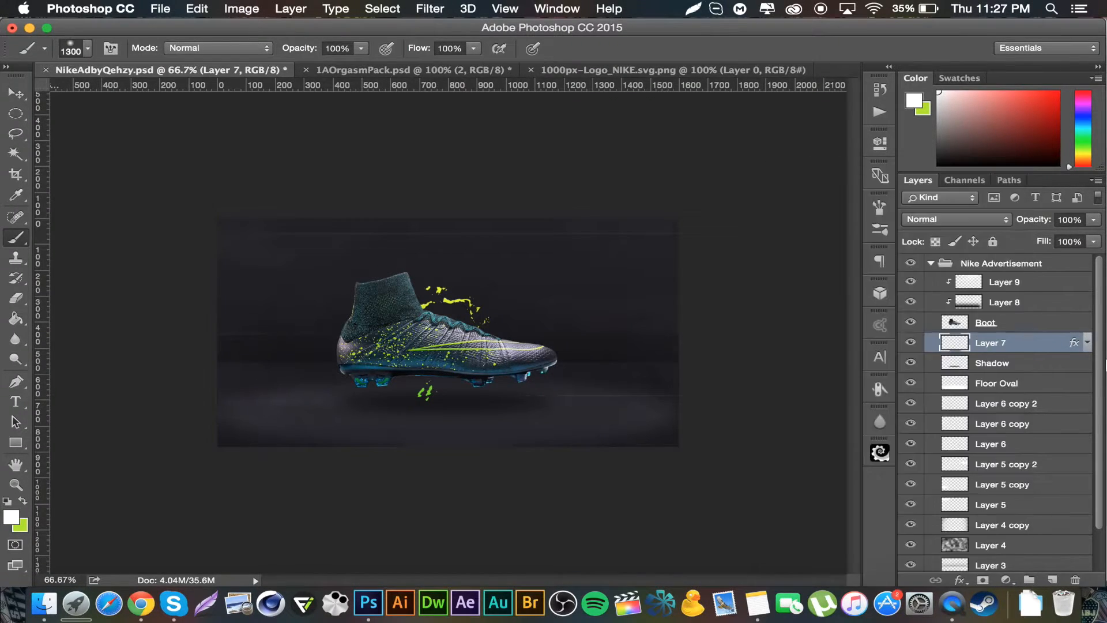
Step: Add a new layer above the boot shading layers and swap the foreground colour to green
{"action": "left_click", "coordinate": [1036, 281]}
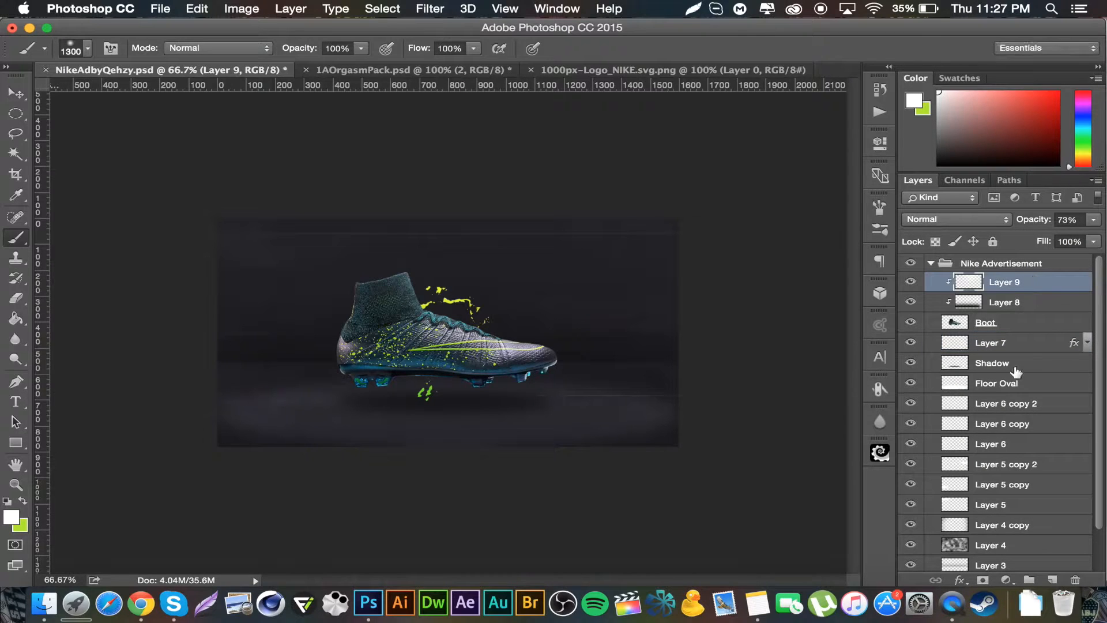
{"action": "left_click", "coordinate": [1052, 570]}
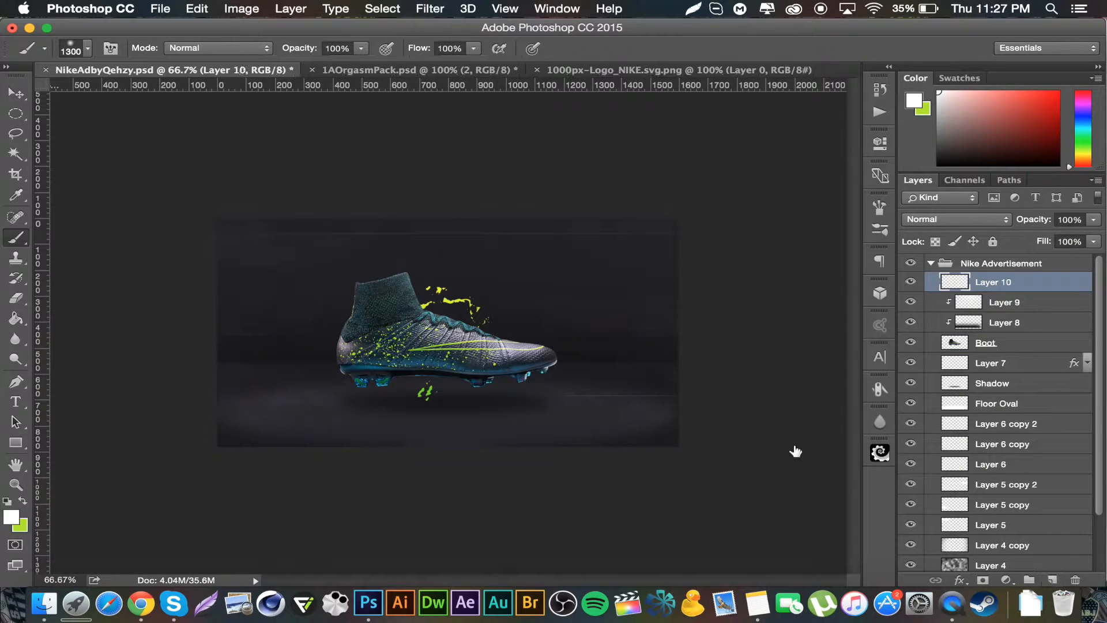
{"action": "left_click", "coordinate": [25, 500]}
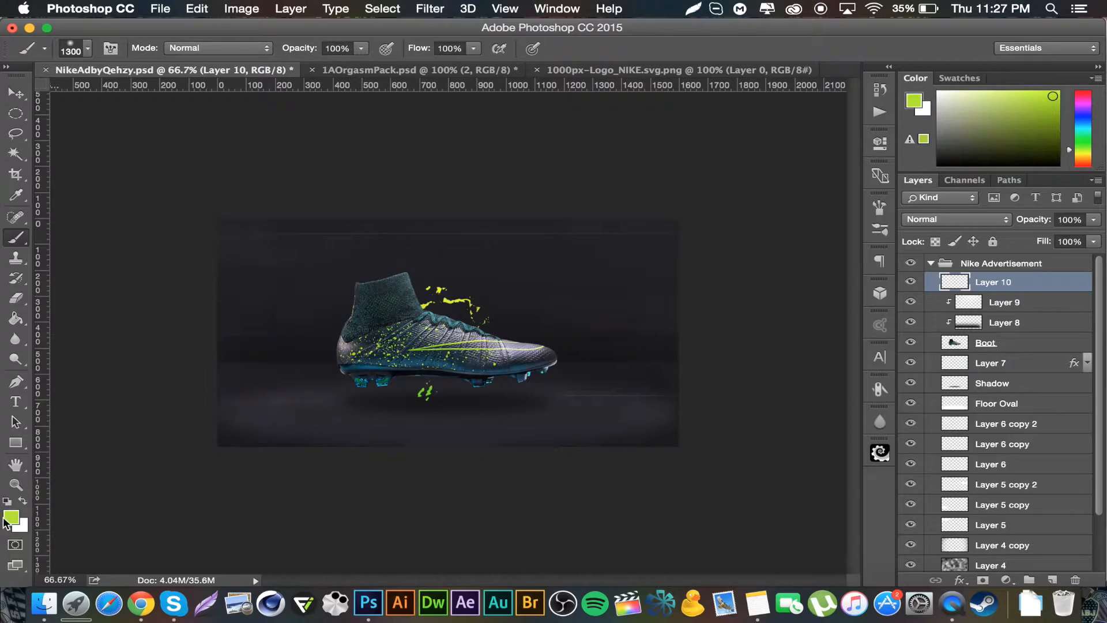
Step: Pick a 5000 px splatter brush from the brush presets and reduce its size to 476 px
{"action": "left_click", "coordinate": [88, 51]}
{"action": "scroll", "coordinate": [379, 402], "scroll_direction": "down", "scroll_amount": 1}
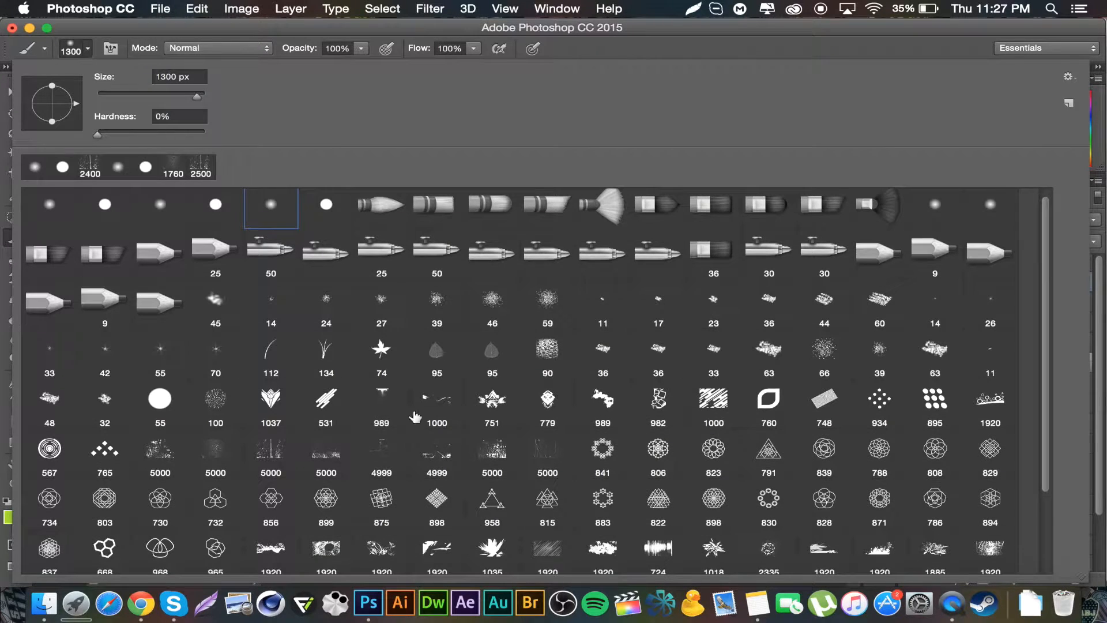
{"action": "scroll", "coordinate": [270, 456], "scroll_direction": "down", "scroll_amount": 1}
{"action": "left_click", "coordinate": [269, 426]}
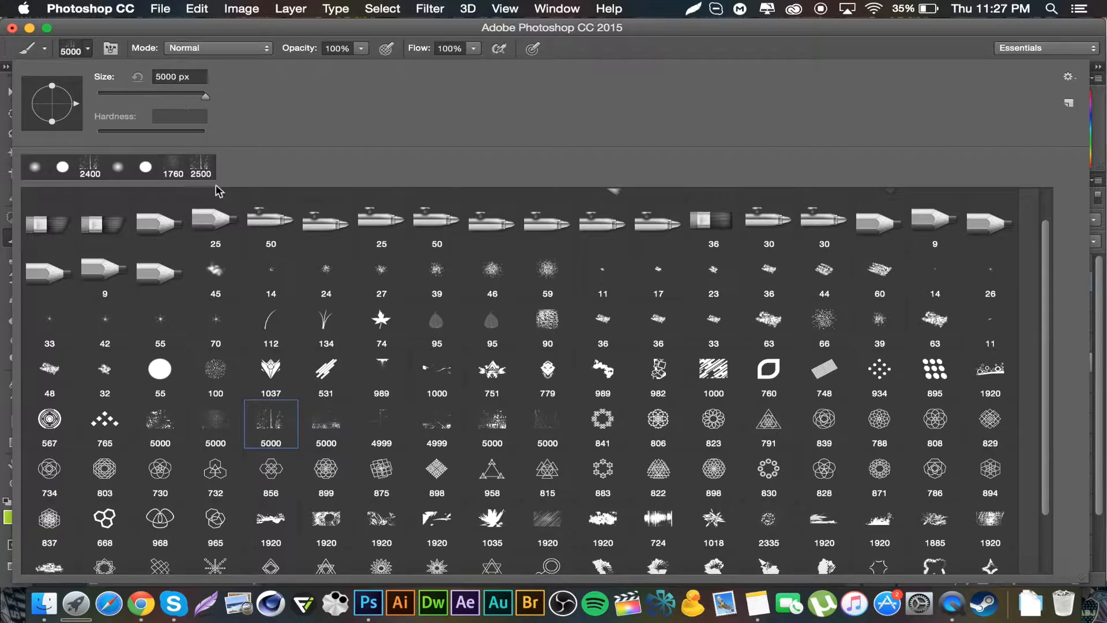
{"action": "left_click", "coordinate": [195, 94]}
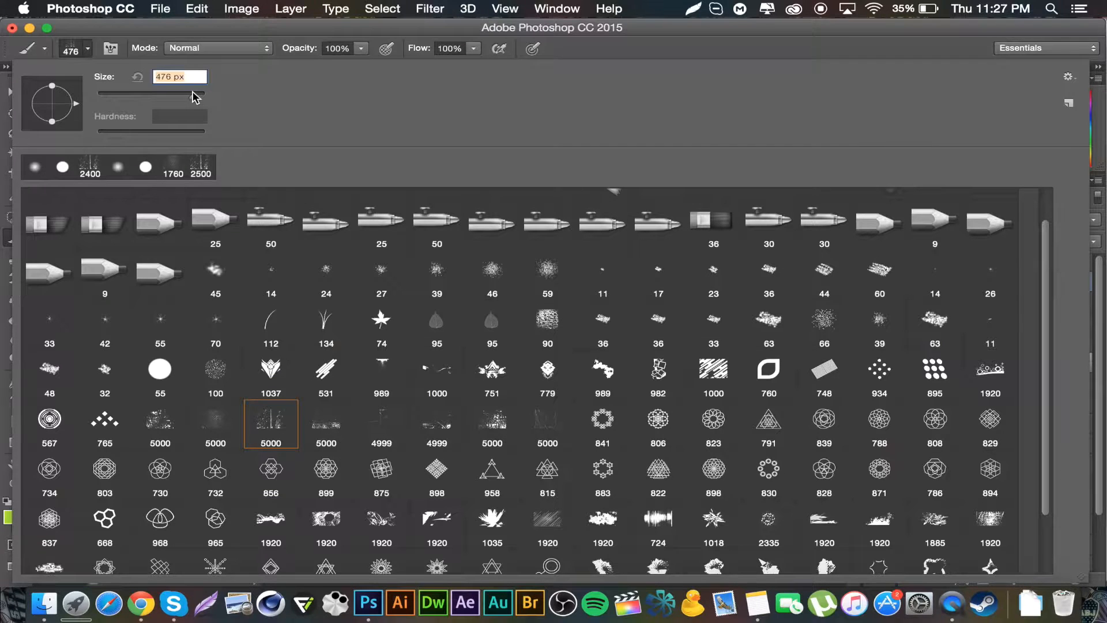
{"action": "left_click", "coordinate": [294, 30]}
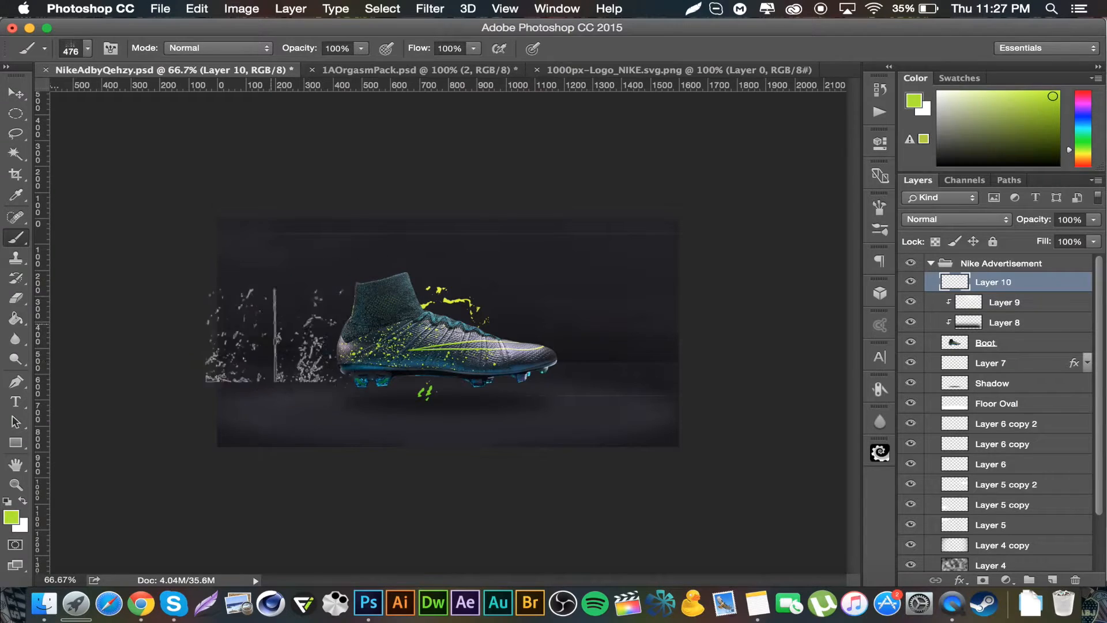
Step: Enlarge the splatter brush to 1900 px and stamp a green splatter around the boot
{"action": "key", "text": "bracketright"}
{"action": "key", "text": "bracketright"}
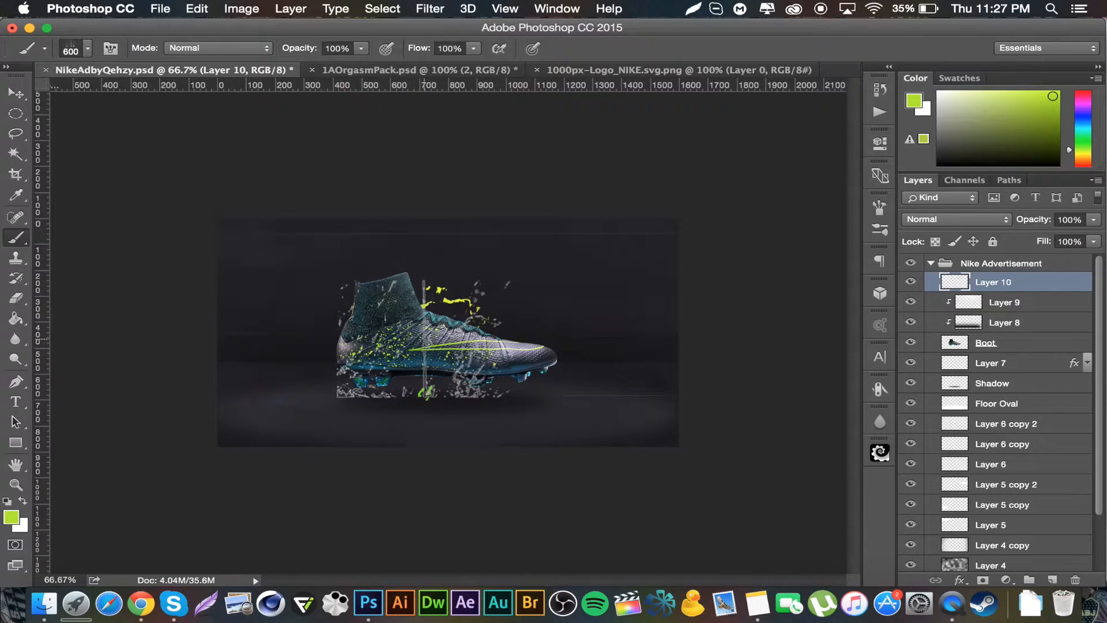
{"action": "key", "text": "bracketright"}
{"action": "key", "text": "bracketright"}
{"action": "key", "text": "bracketright"}
{"action": "key", "text": "bracketright"}
{"action": "key", "text": "bracketright"}
{"action": "key", "text": "bracketright"}
{"action": "key", "text": "bracketright"}
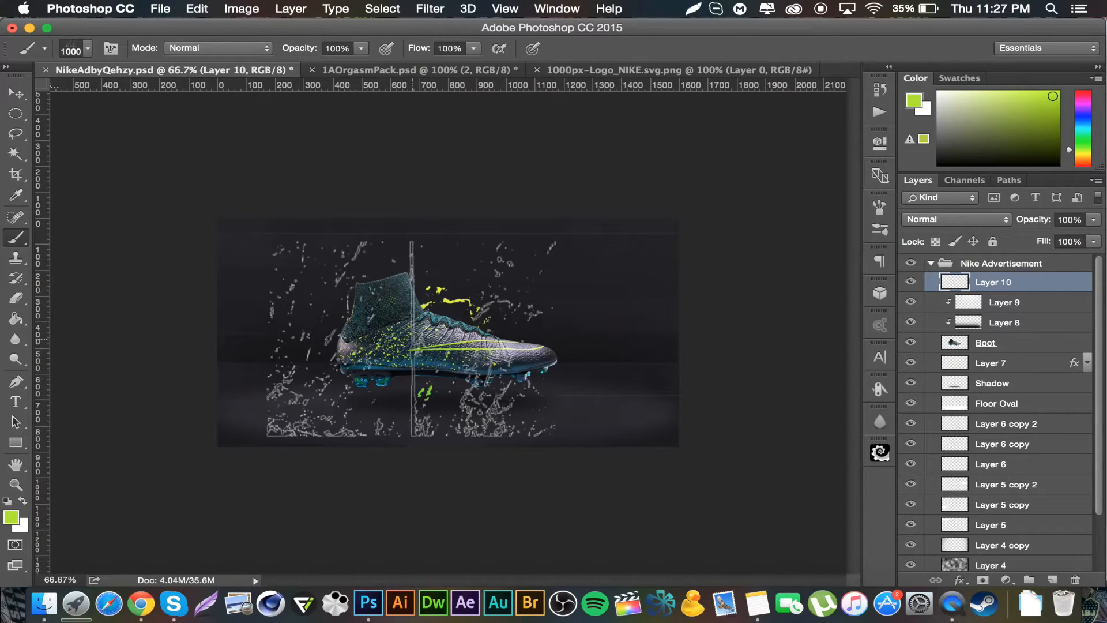
{"action": "key", "text": "bracketright"}
{"action": "key", "text": "bracketright"}
{"action": "key", "text": "bracketright"}
{"action": "key", "text": "bracketright"}
{"action": "key", "text": "bracketright"}
{"action": "key", "text": "bracketright"}
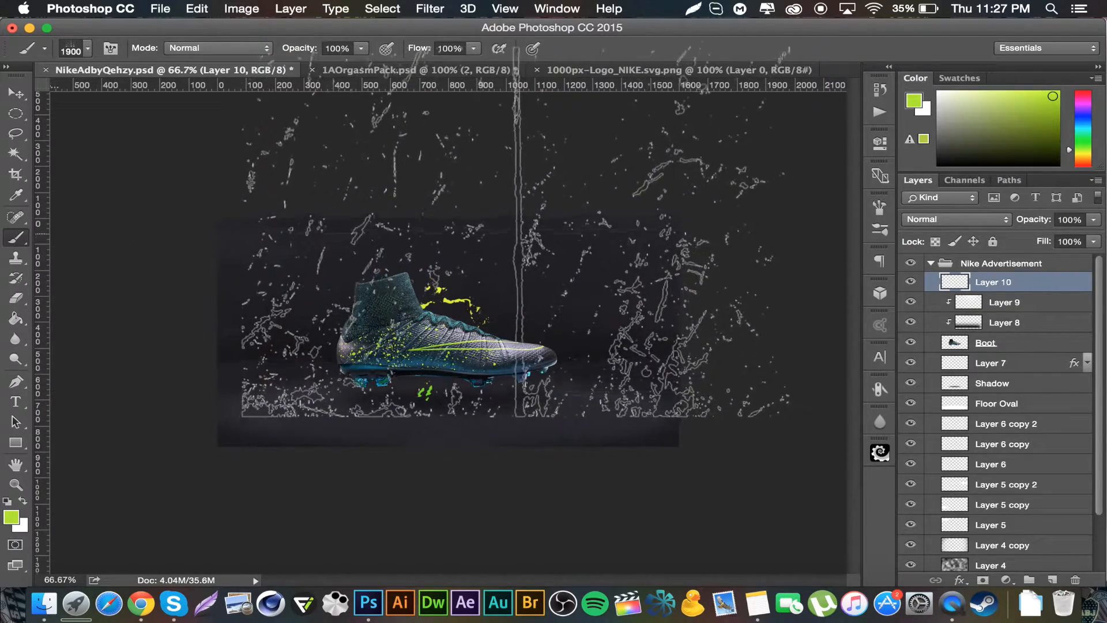
{"action": "left_click", "coordinate": [522, 251]}
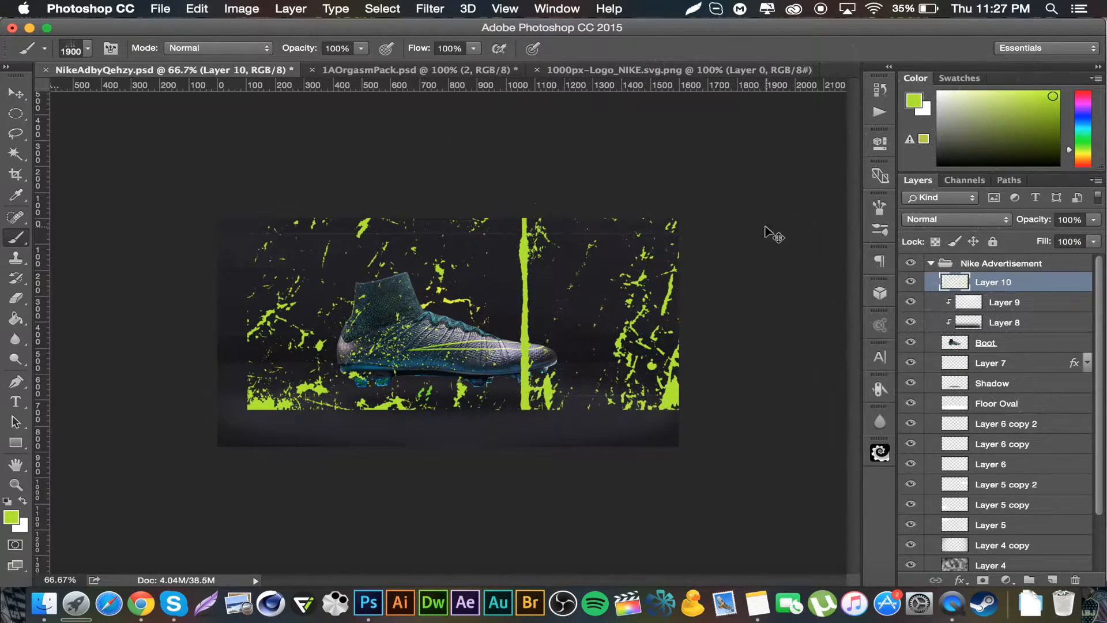
{"action": "key", "text": "super+z"}
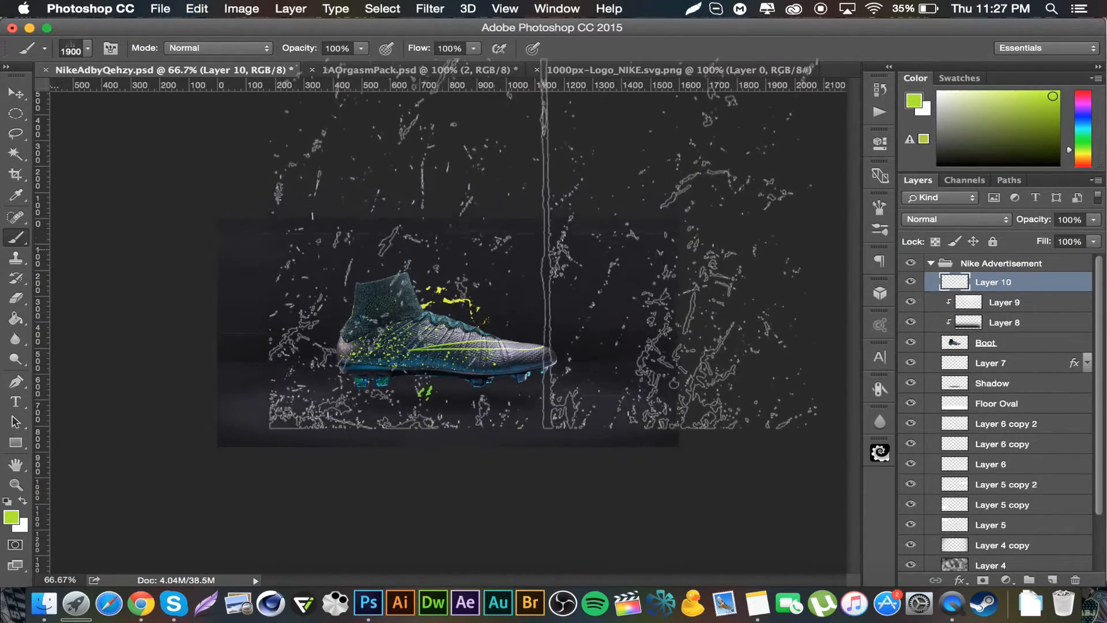
{"action": "left_click", "coordinate": [545, 229]}
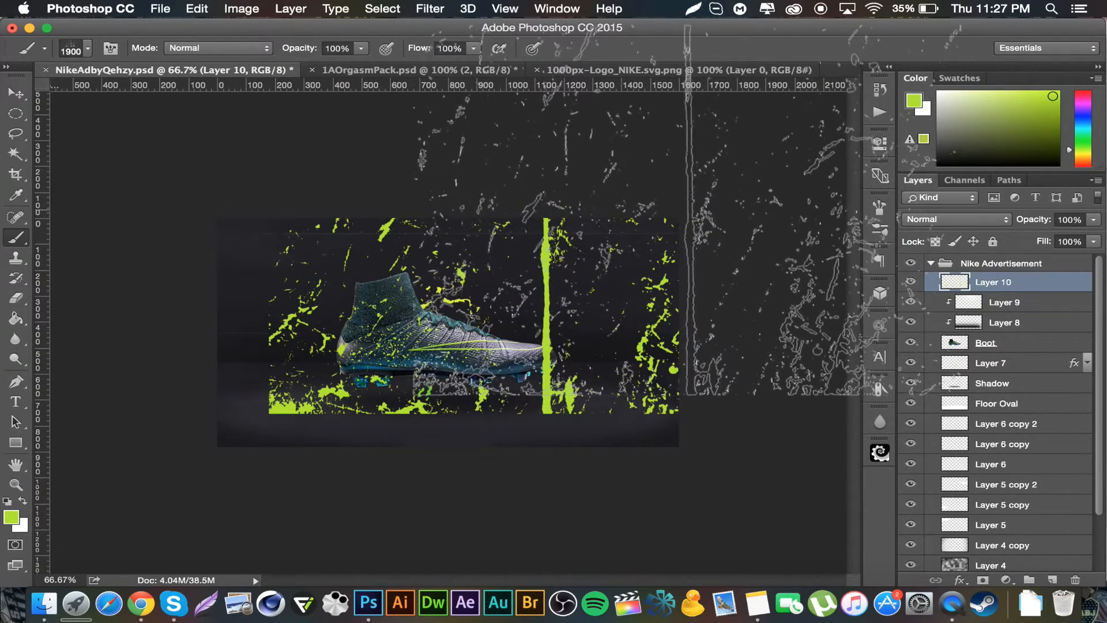
Step: With the Eraser at 500 px, erase most of the green splatter, keeping small splashes near the boot's heel
{"action": "left_click", "coordinate": [17, 299]}
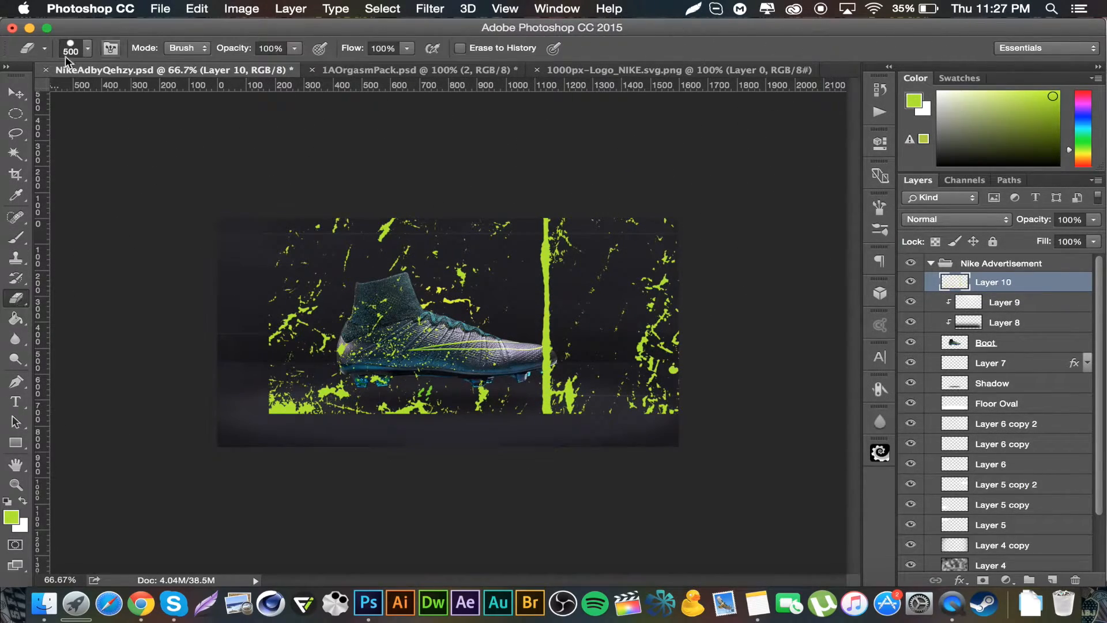
{"action": "mouse_move", "coordinate": [423, 201]}
{"action": "left_mouse_down"}
{"action": "mouse_move", "coordinate": [472, 293]}
{"action": "mouse_move", "coordinate": [396, 407]}
{"action": "mouse_move", "coordinate": [531, 369]}
{"action": "mouse_move", "coordinate": [656, 198]}
{"action": "mouse_move", "coordinate": [544, 234]}
{"action": "mouse_move", "coordinate": [584, 210]}
{"action": "mouse_move", "coordinate": [531, 396]}
{"action": "left_mouse_up"}
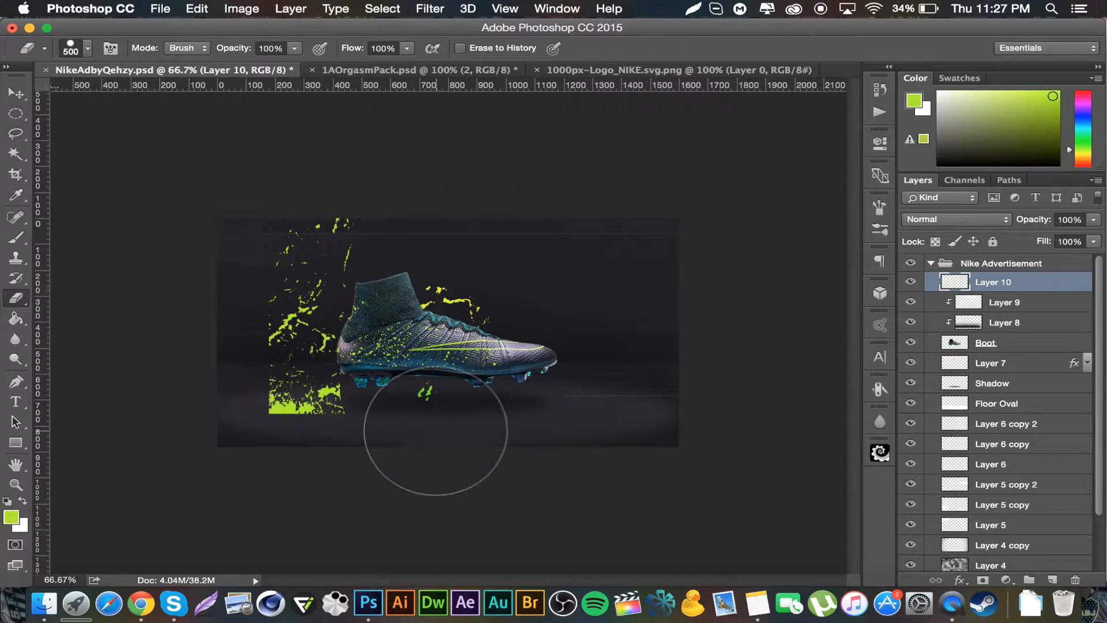
{"action": "mouse_move", "coordinate": [348, 444]}
{"action": "left_mouse_down"}
{"action": "mouse_move", "coordinate": [229, 399]}
{"action": "mouse_move", "coordinate": [215, 352]}
{"action": "mouse_move", "coordinate": [223, 364]}
{"action": "mouse_move", "coordinate": [243, 263]}
{"action": "mouse_move", "coordinate": [267, 231]}
{"action": "mouse_move", "coordinate": [308, 199]}
{"action": "mouse_move", "coordinate": [373, 222]}
{"action": "mouse_move", "coordinate": [280, 237]}
{"action": "mouse_move", "coordinate": [226, 349]}
{"action": "mouse_move", "coordinate": [250, 311]}
{"action": "mouse_move", "coordinate": [318, 269]}
{"action": "left_mouse_up"}
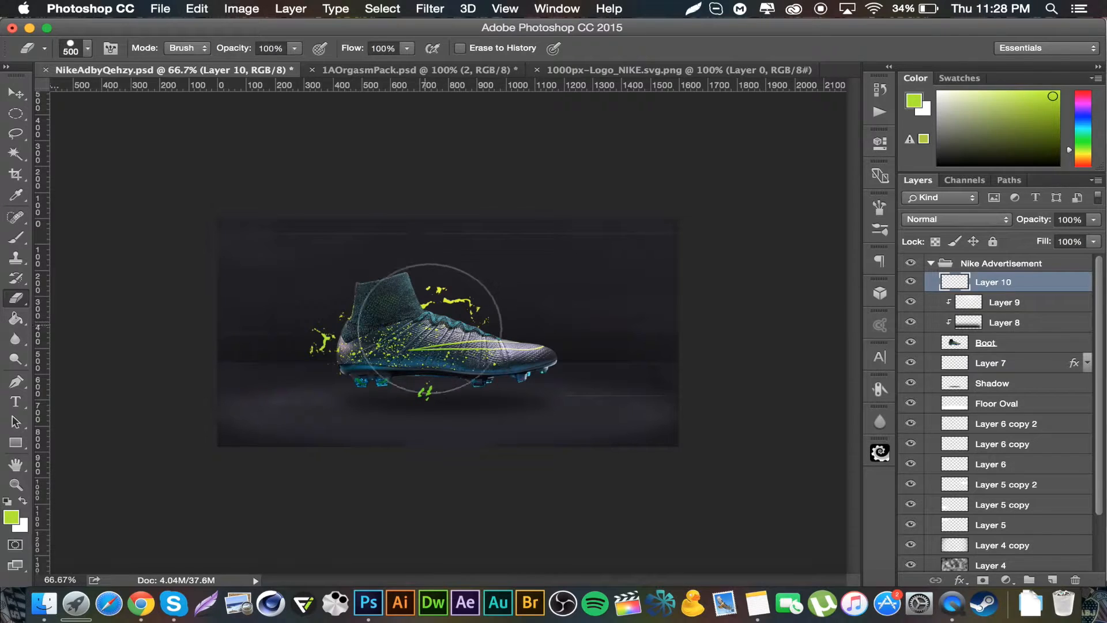
Step: Paste the copied layer style onto the splatter layer and collapse its effects list
{"action": "right_click", "coordinate": [1030, 285]}
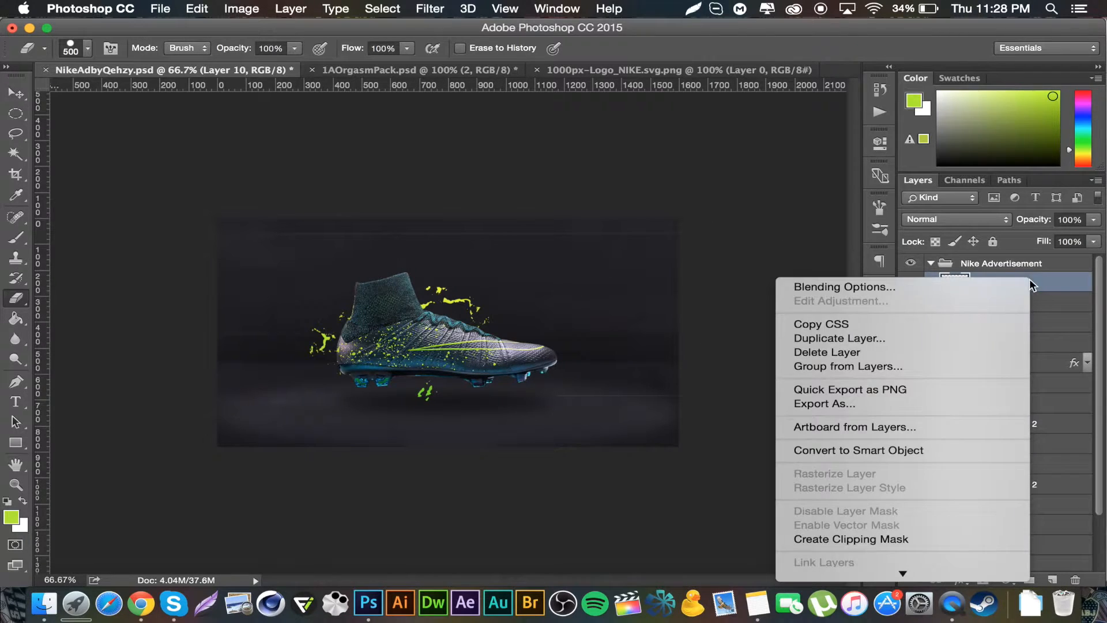
{"action": "scroll", "coordinate": [942, 492], "scroll_direction": "down", "scroll_amount": 5}
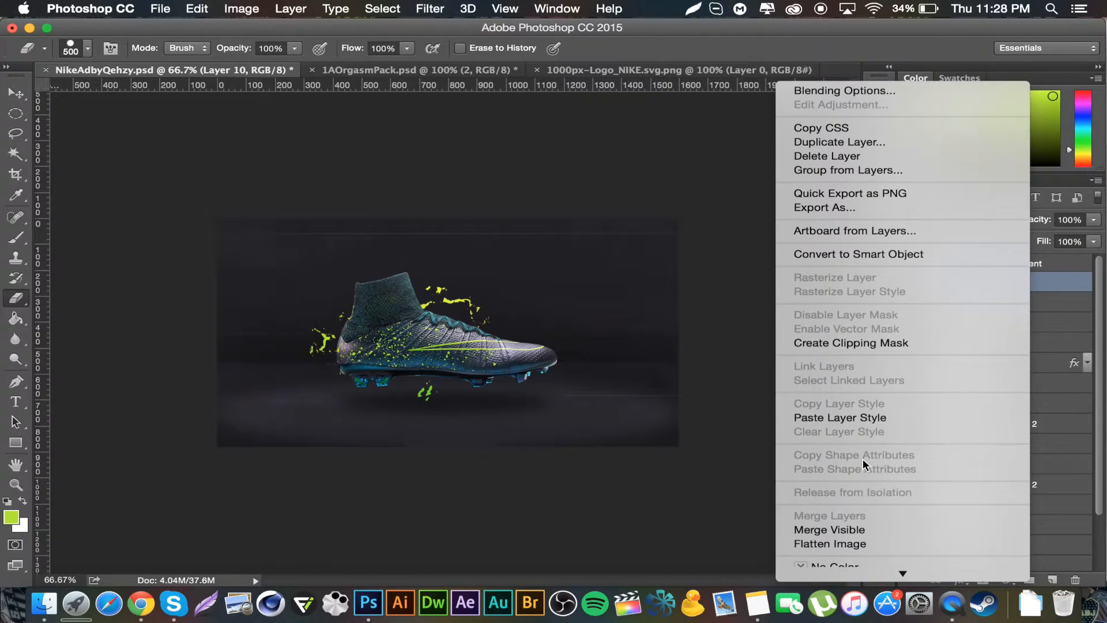
{"action": "left_click", "coordinate": [858, 417]}
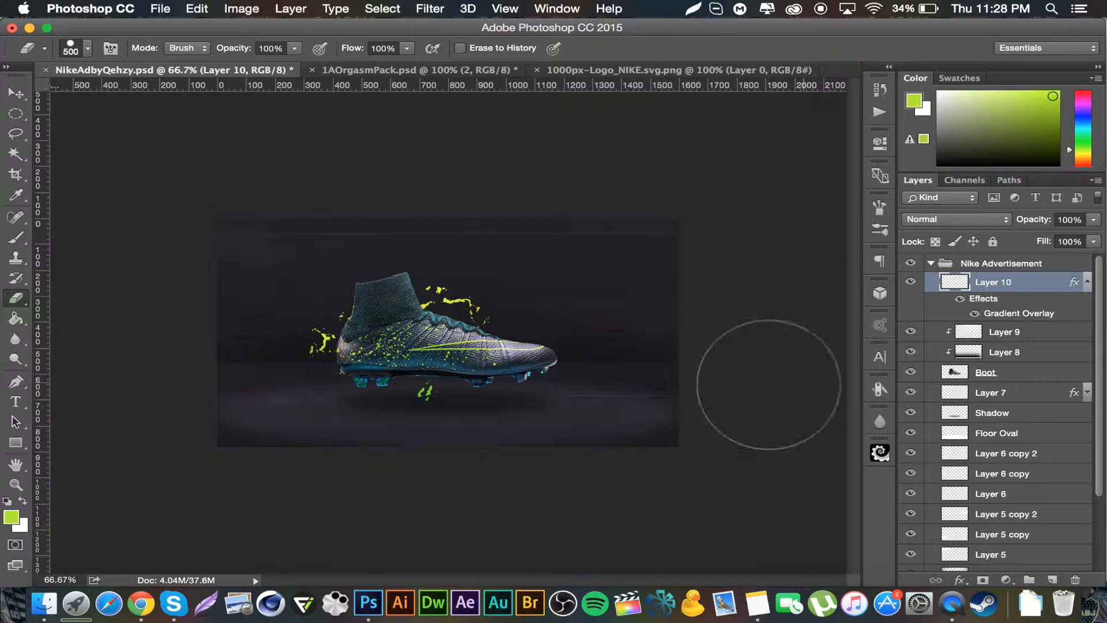
{"action": "left_click", "coordinate": [1086, 281]}
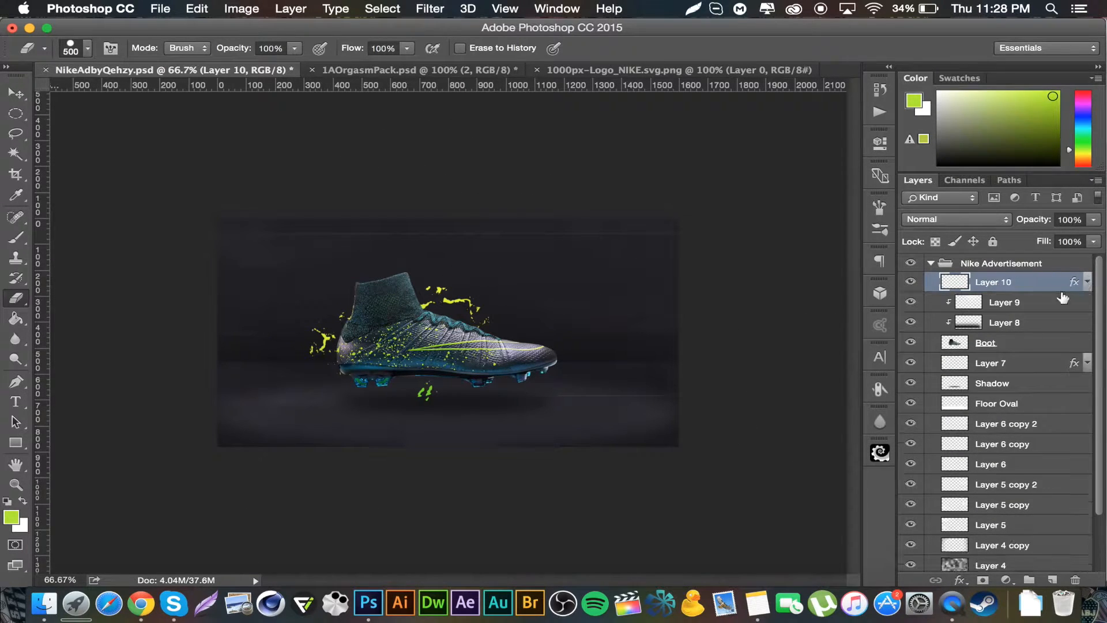
Step: Add another new layer and stamp a second green splatter to the left of the boot
{"action": "left_click", "coordinate": [1053, 580]}
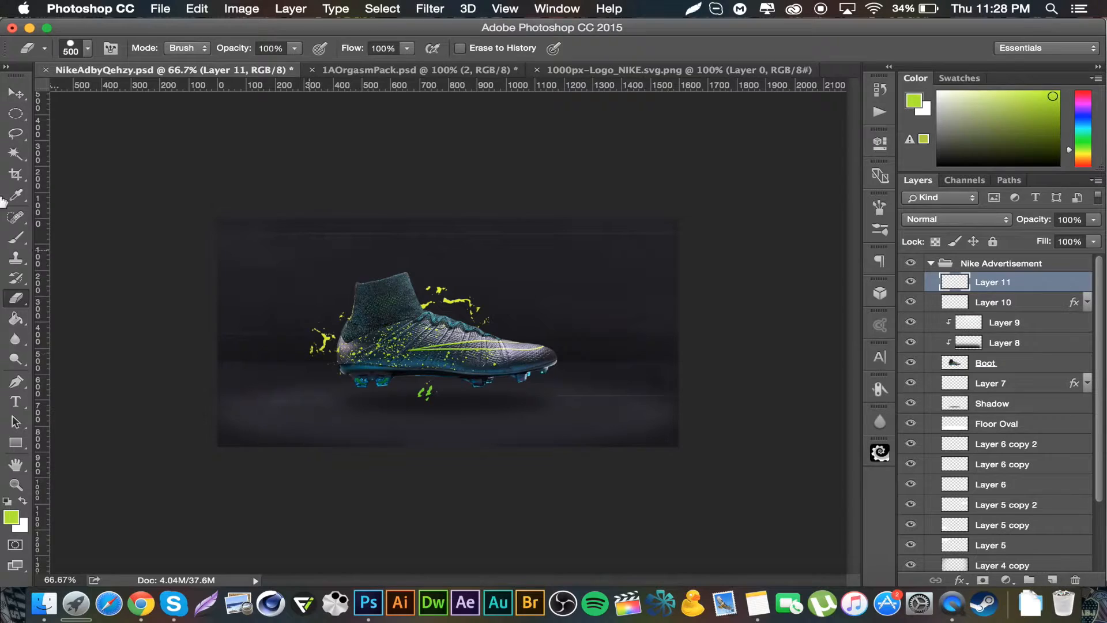
{"action": "left_click", "coordinate": [15, 238]}
{"action": "left_click", "coordinate": [406, 279]}
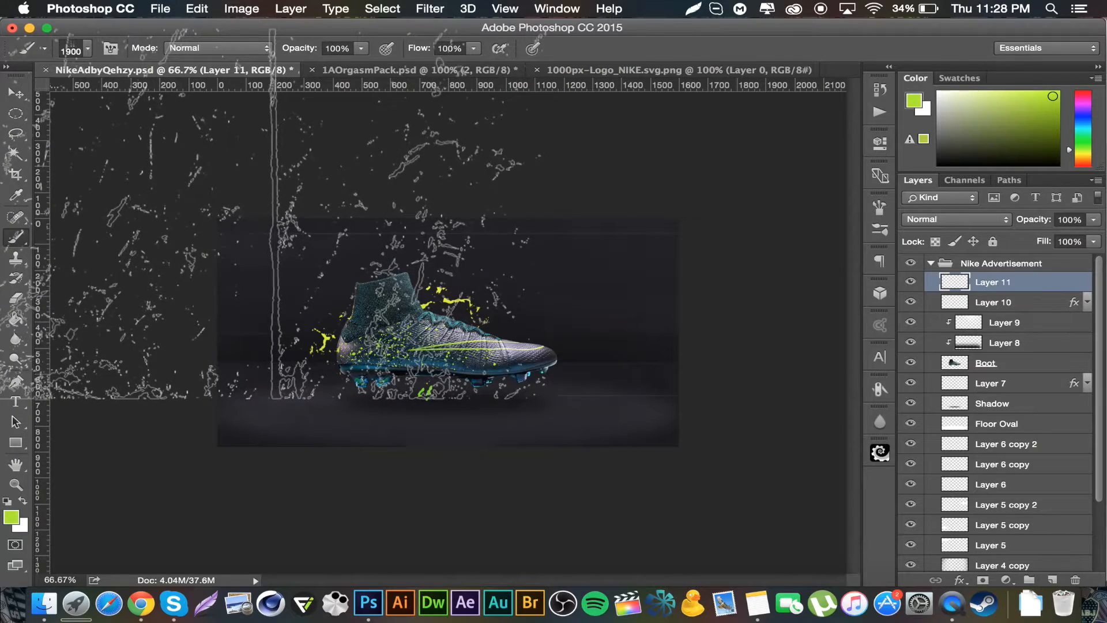
{"action": "left_click", "coordinate": [367, 248]}
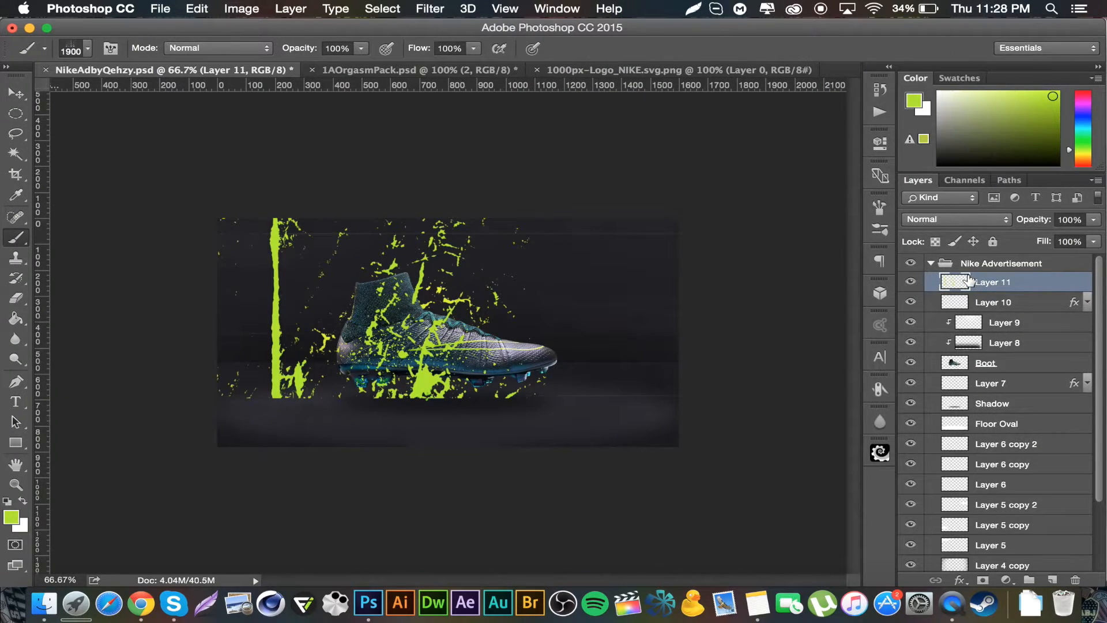
{"action": "key", "text": "super+z"}
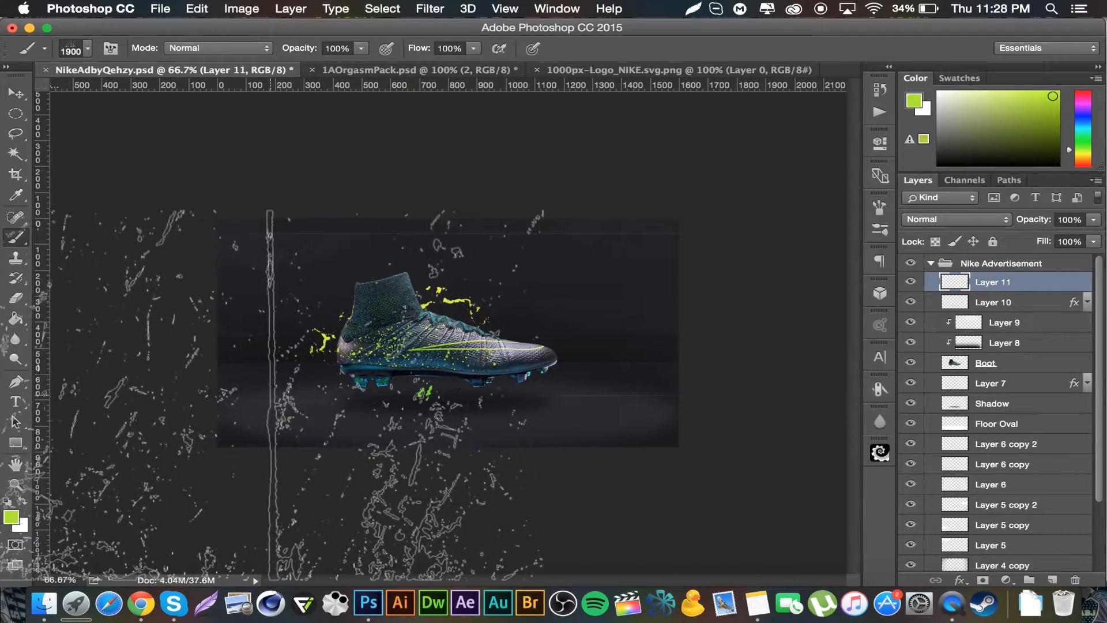
{"action": "left_click", "coordinate": [294, 398]}
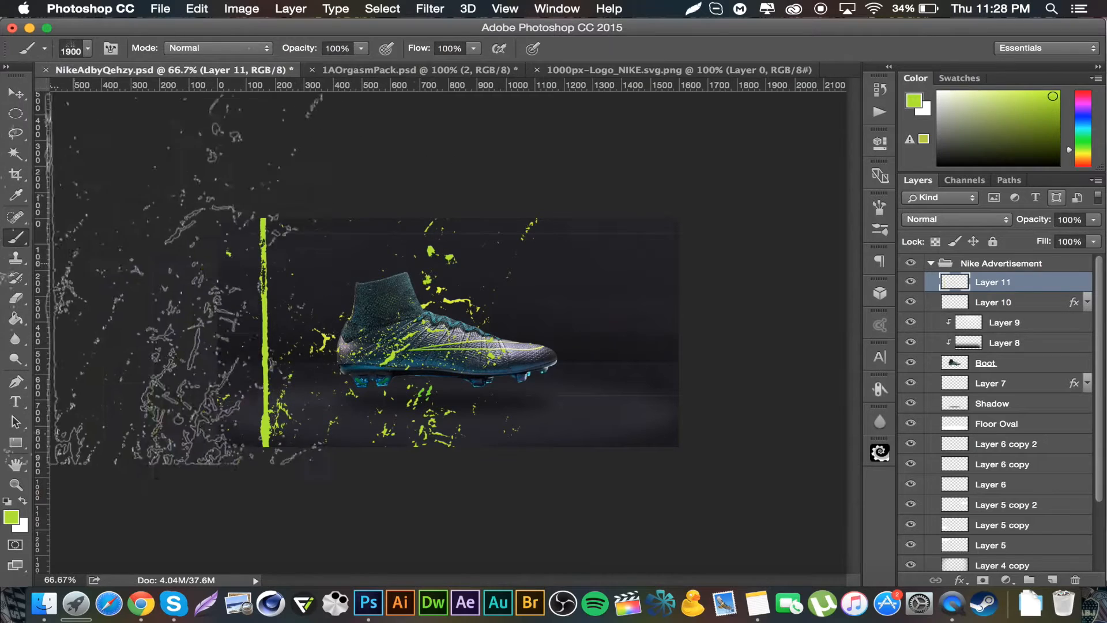
Step: Erase most of the second splatter, leaving scattered drops near the boot, then switch to the Move tool
{"action": "left_click", "coordinate": [16, 298]}
{"action": "left_click", "coordinate": [280, 323]}
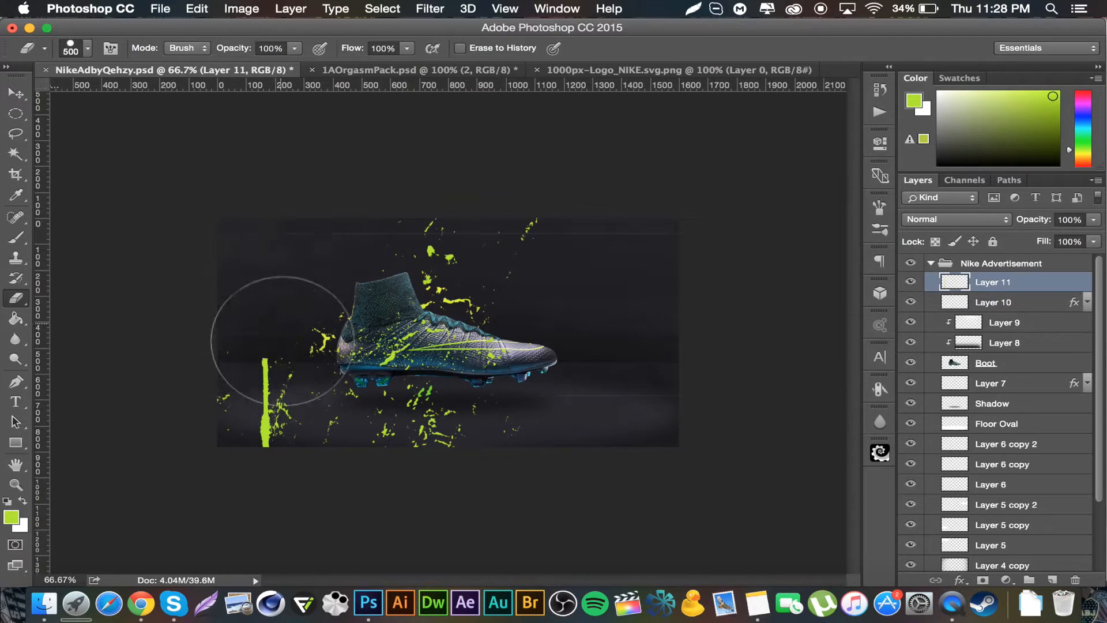
{"action": "left_click_drag", "start_coordinate": [484, 436], "coordinate": [413, 439]}
{"action": "mouse_move", "coordinate": [529, 215]}
{"action": "left_mouse_down"}
{"action": "mouse_move", "coordinate": [354, 178]}
{"action": "mouse_move", "coordinate": [445, 210]}
{"action": "mouse_move", "coordinate": [486, 261]}
{"action": "left_mouse_up"}
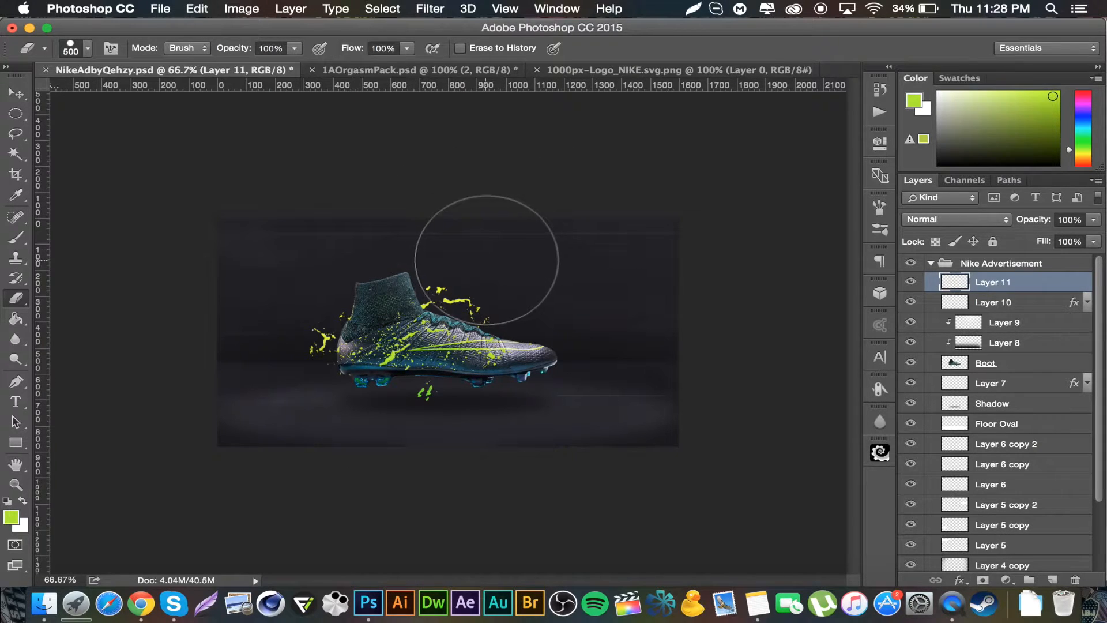
{"action": "left_click", "coordinate": [16, 93]}
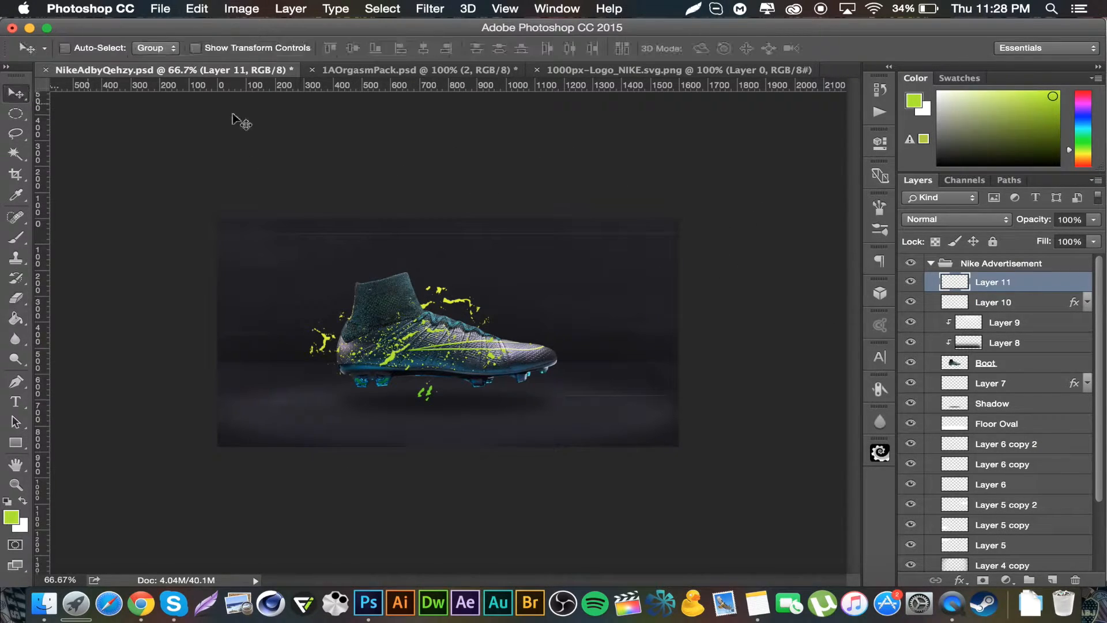
Step: Paste the copied layer style onto the second splatter layer
{"action": "double_click", "coordinate": [1035, 284]}
{"action": "left_click", "coordinate": [835, 131]}
{"action": "right_click", "coordinate": [1040, 280]}
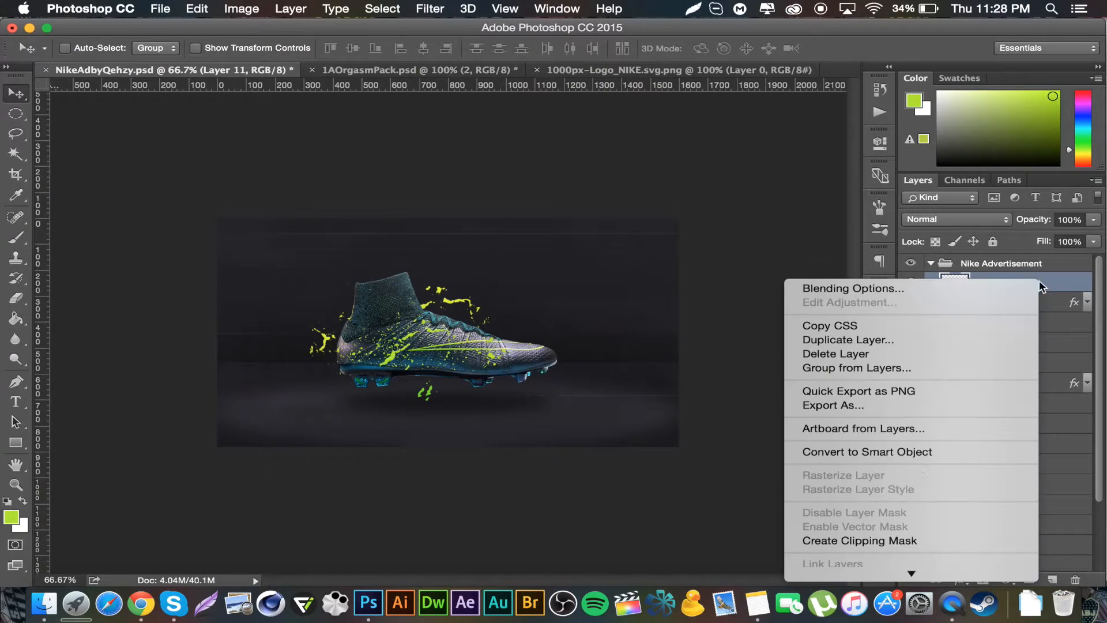
{"action": "mouse_move", "coordinate": [898, 568]}
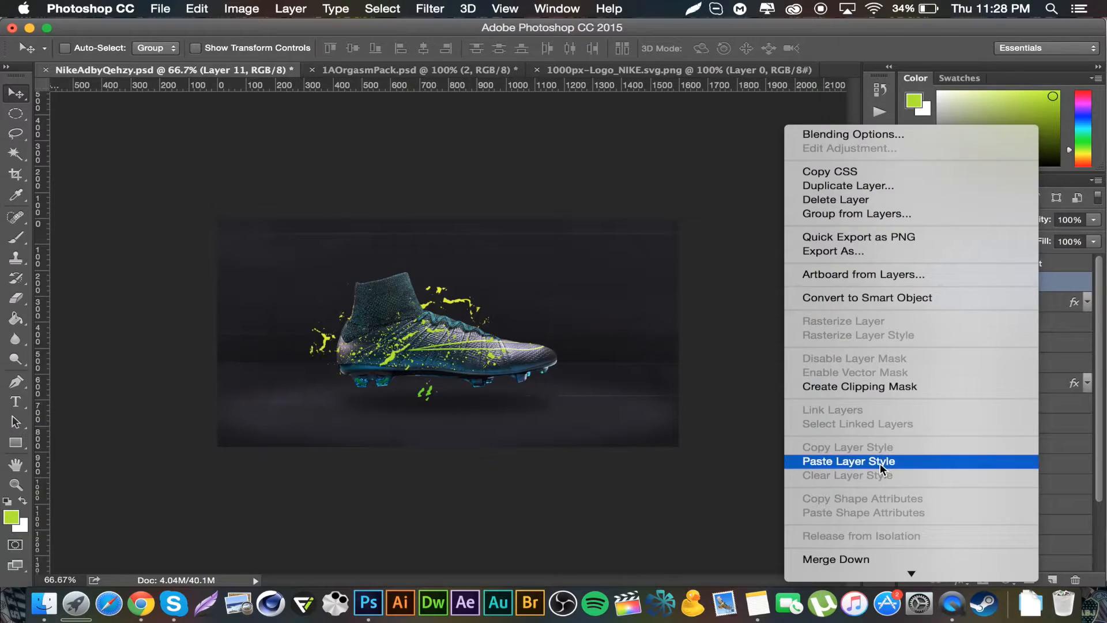
{"action": "left_click", "coordinate": [877, 457]}
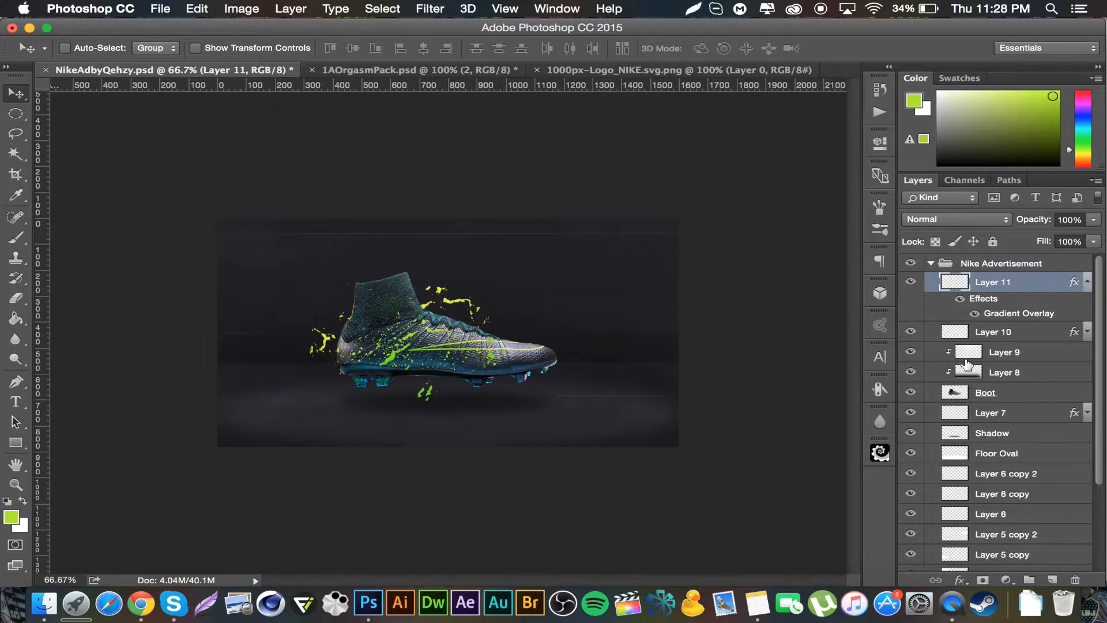
Step: Add a Drop Shadow to the splatter layer at 25% opacity, 30° angle, 7% spread and 8 px size
{"action": "double_click", "coordinate": [1043, 288]}
{"action": "left_click_drag", "start_coordinate": [522, 70], "coordinate": [857, 51]}
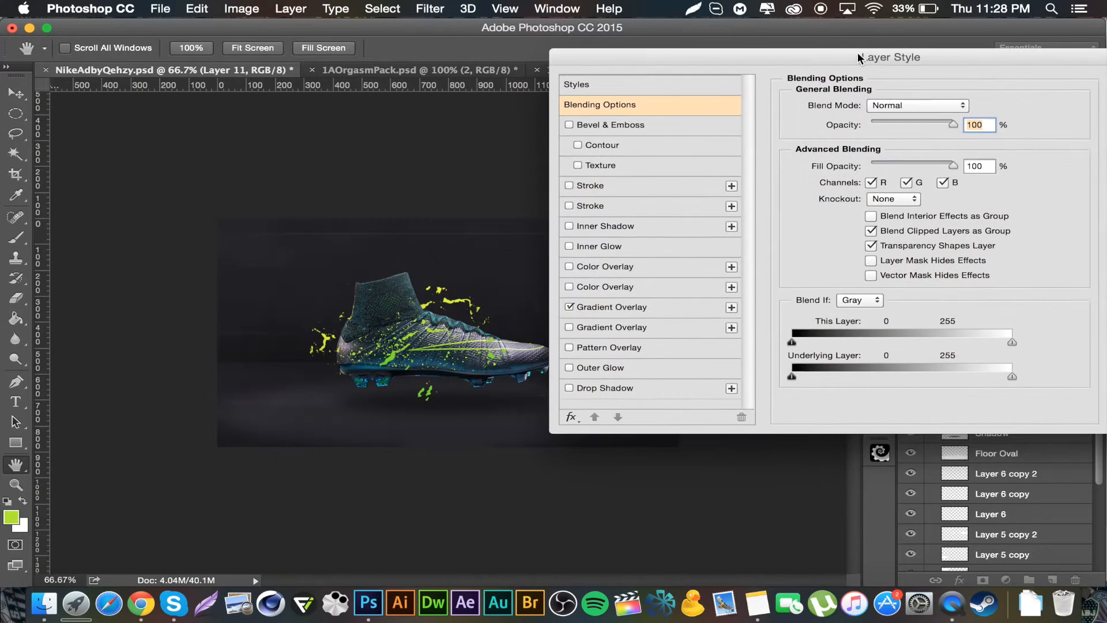
{"action": "left_click", "coordinate": [613, 387]}
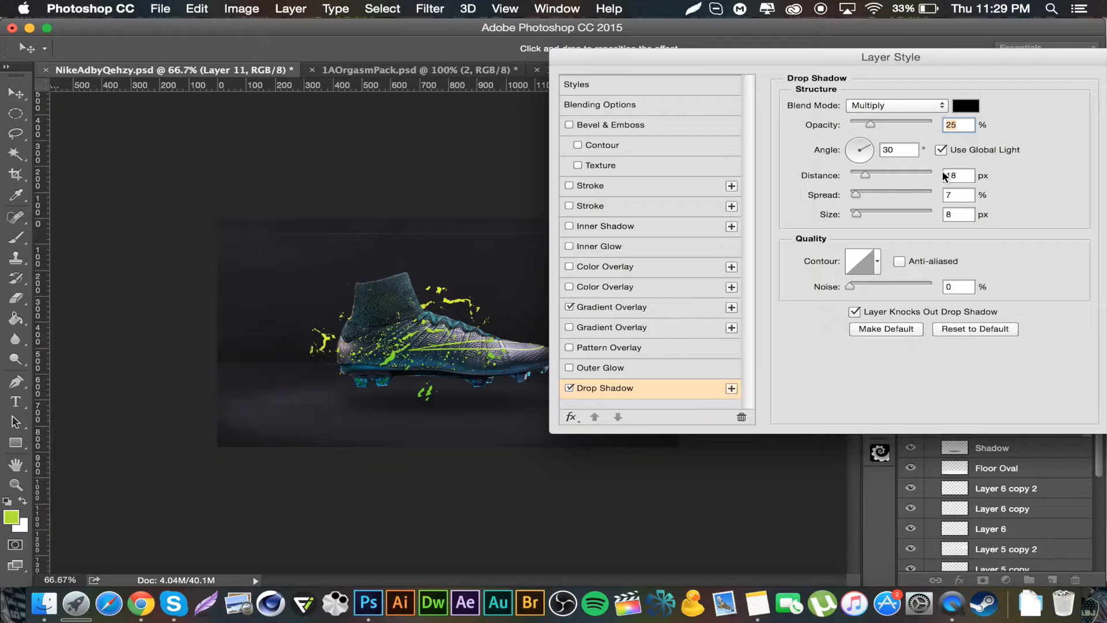
{"action": "key", "text": "Return"}
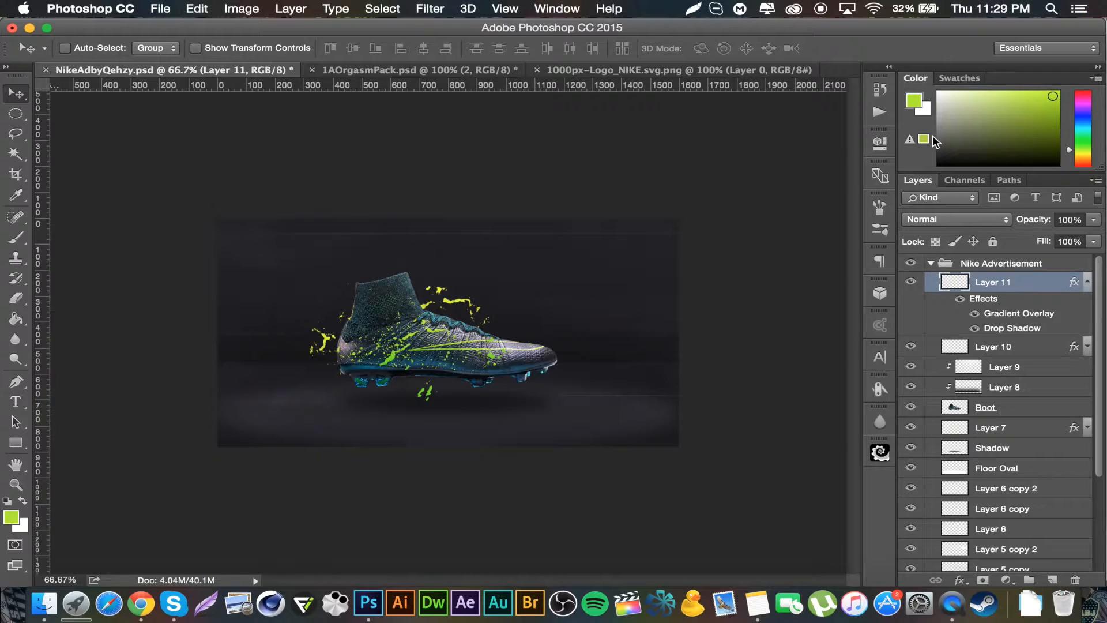
Step: Rasterize the splatter layer's style and apply a Spherize filter at 100% amount in Normal mode
{"action": "right_click", "coordinate": [1040, 290]}
{"action": "left_click", "coordinate": [927, 493]}
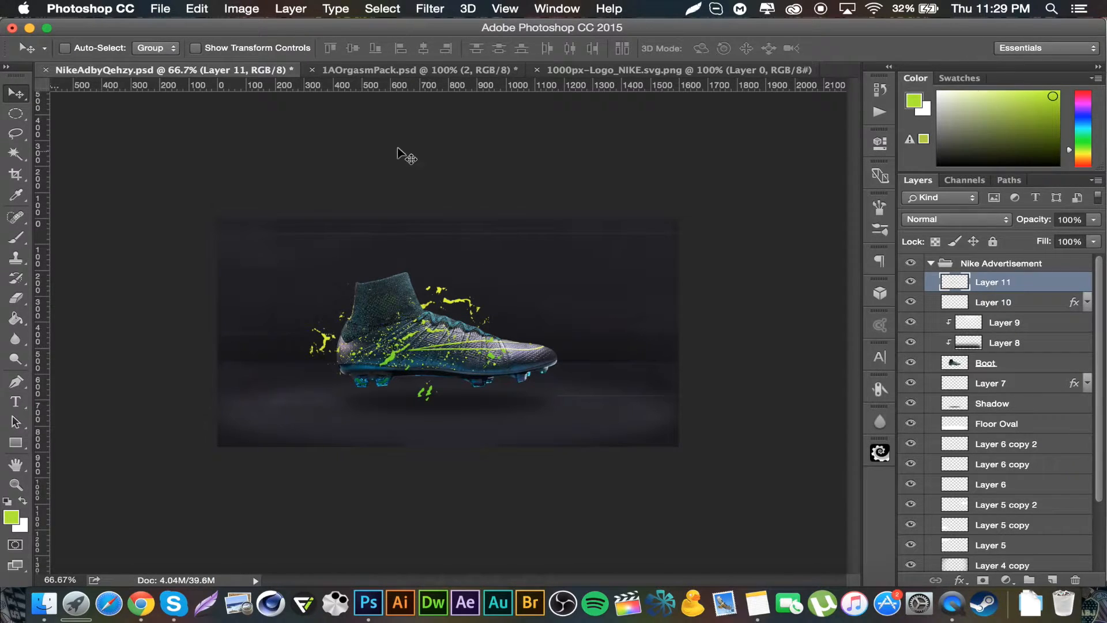
{"action": "left_click", "coordinate": [430, 8]}
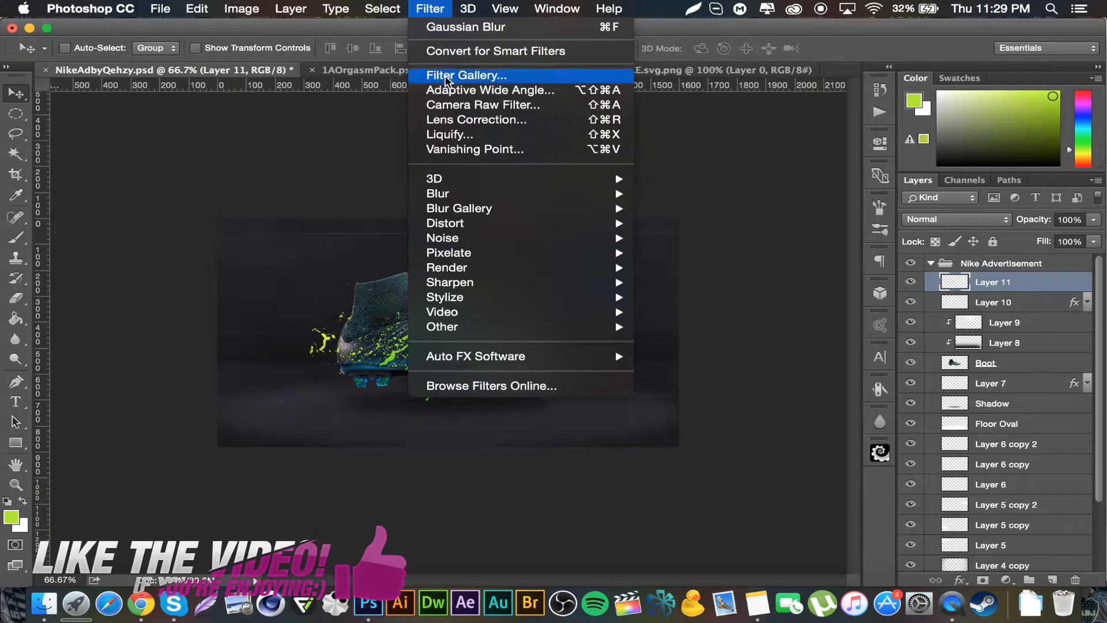
{"action": "mouse_move", "coordinate": [536, 227]}
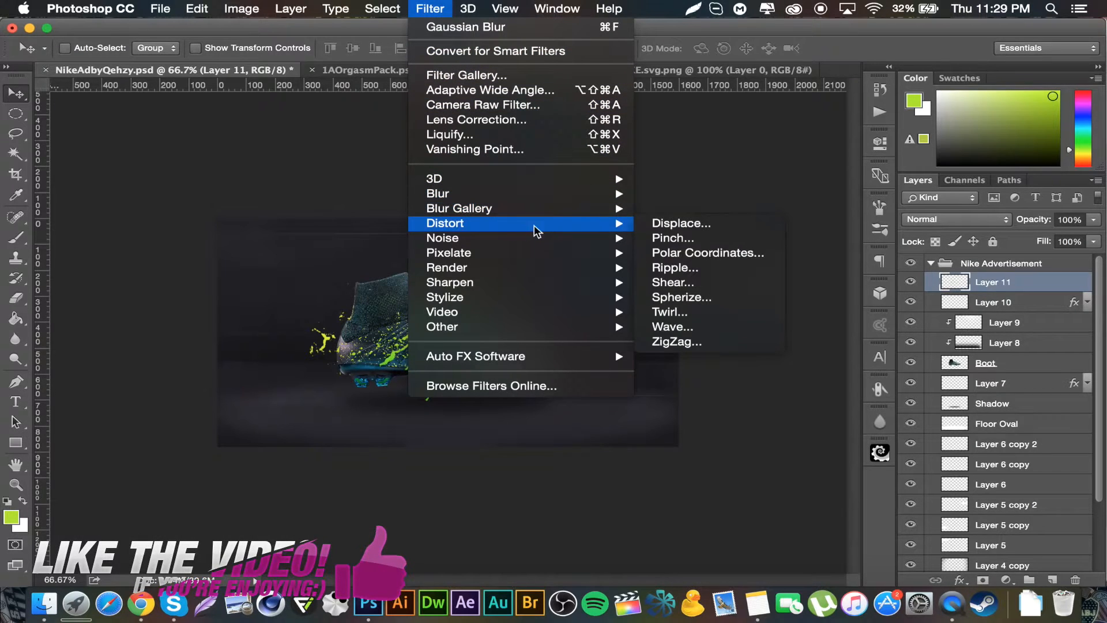
{"action": "left_click", "coordinate": [699, 297]}
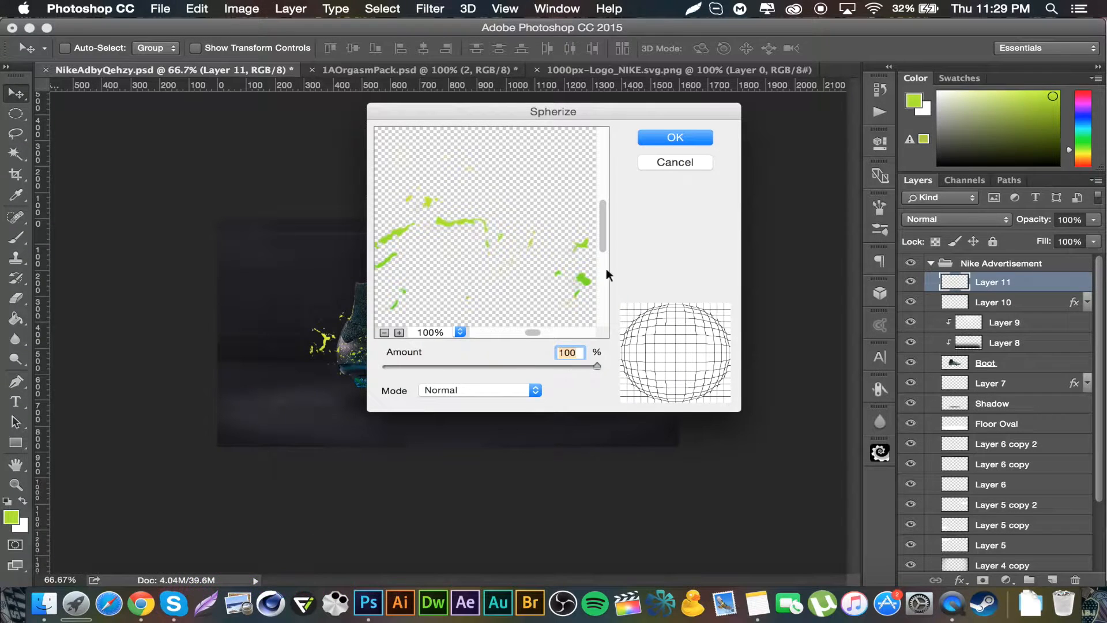
{"action": "left_click", "coordinate": [683, 136]}
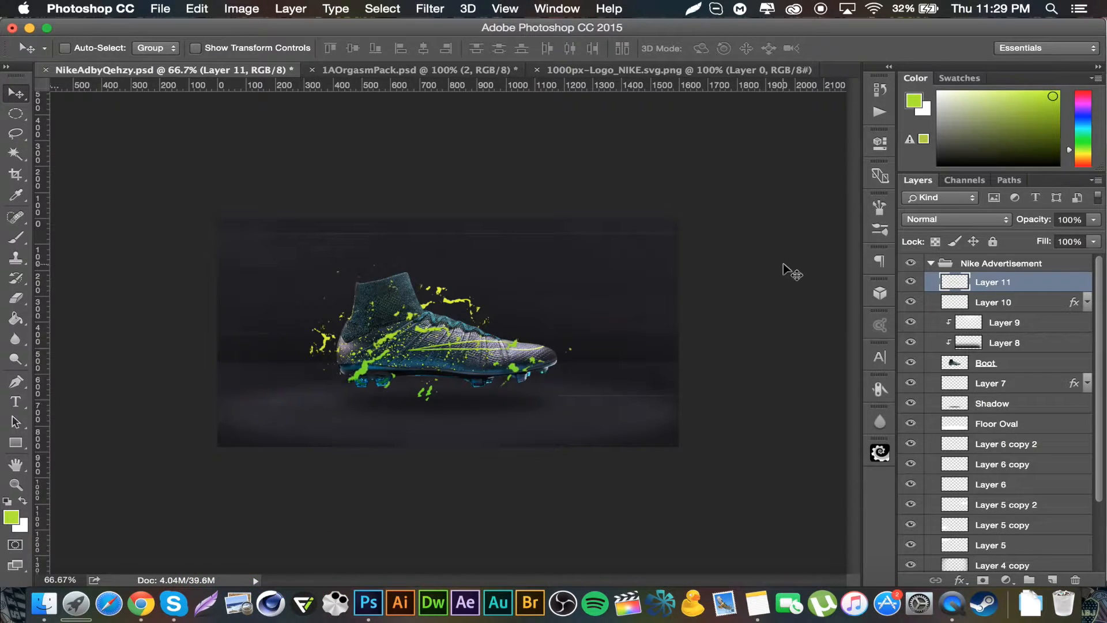
Step: Free-transform the splatter layer, scaling it down to about 68% around the boot
{"action": "key", "text": "super+t"}
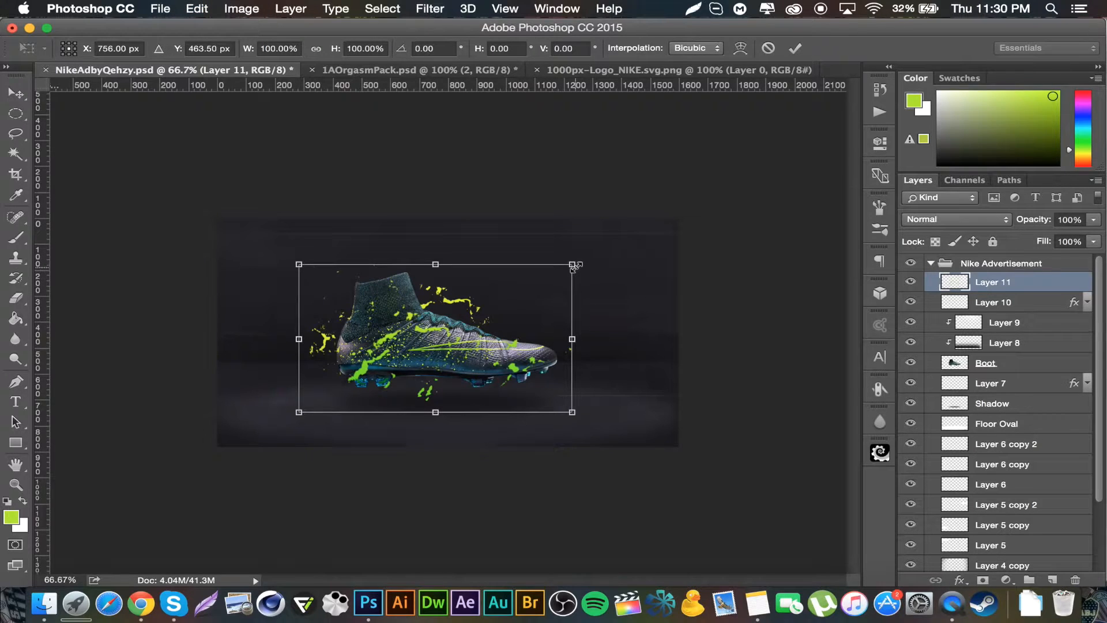
{"action": "left_click_drag", "start_coordinate": [573, 266], "coordinate": [526, 287]}
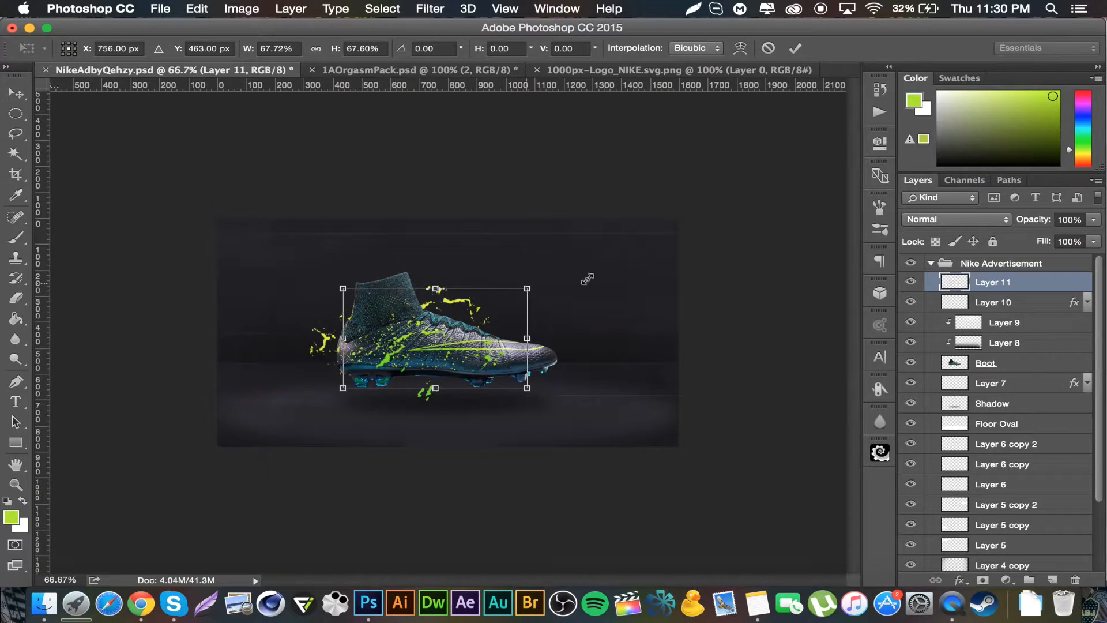
{"action": "key", "text": "Return"}
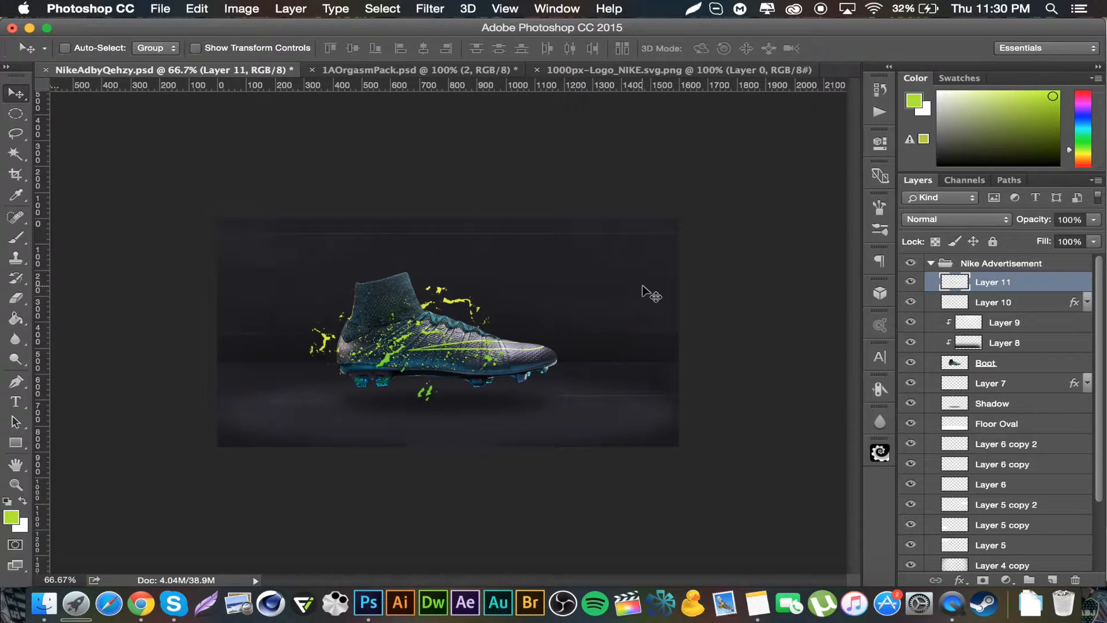
Step: On a new layer, stamp one large soft round white brush spot, about 1900 px, above the boot
{"action": "left_click", "coordinate": [1053, 580]}
{"action": "left_click", "coordinate": [16, 237]}
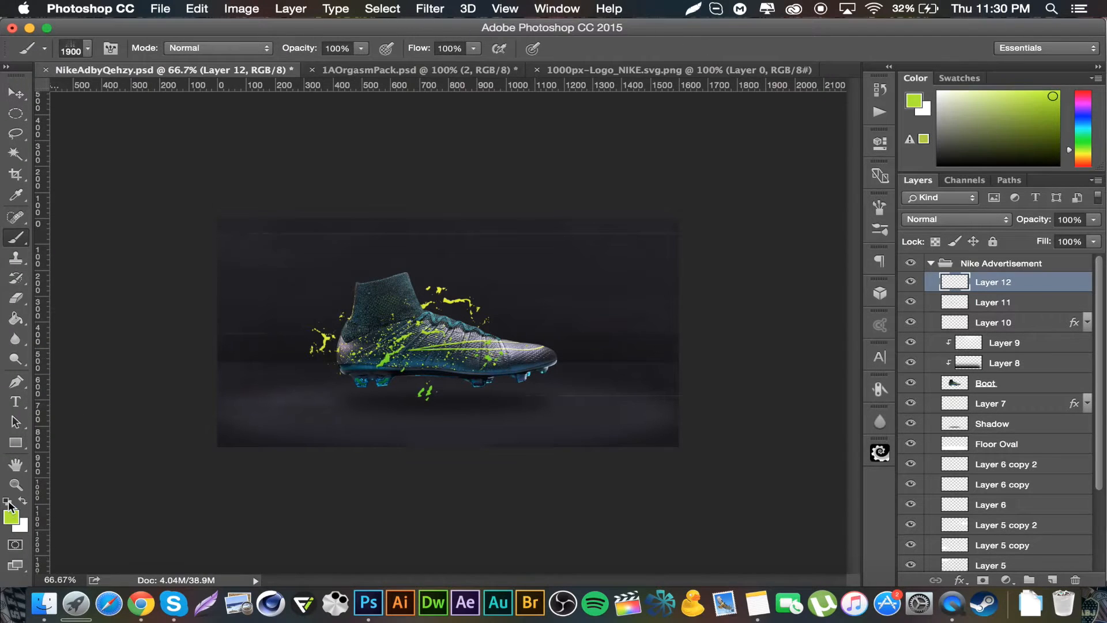
{"action": "left_click", "coordinate": [7, 502]}
{"action": "left_click", "coordinate": [23, 502]}
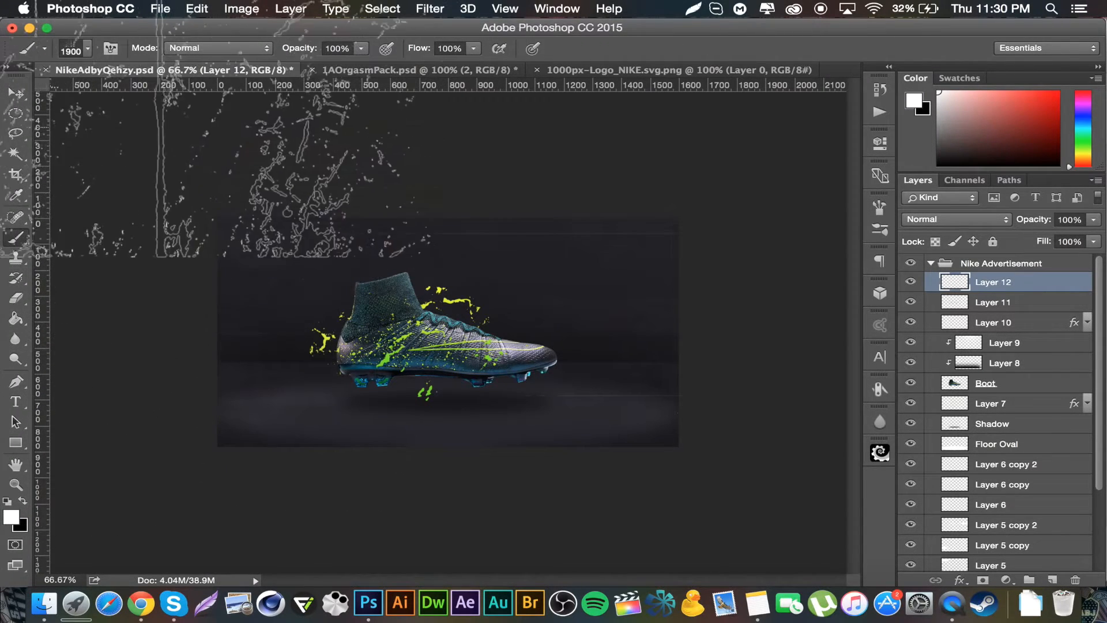
{"action": "right_click", "coordinate": [224, 191]}
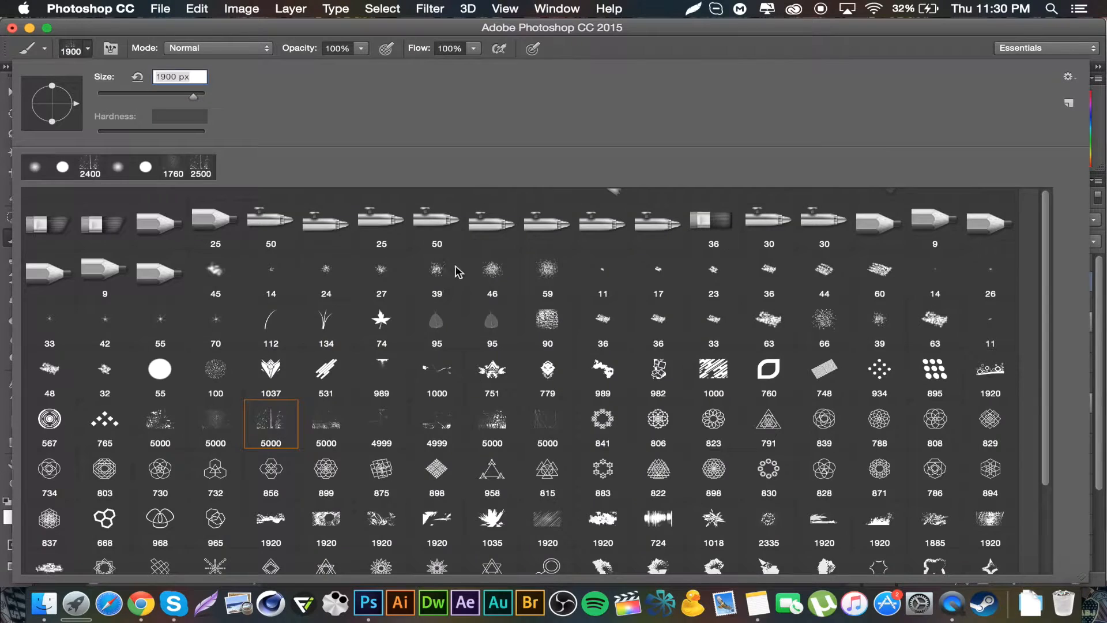
{"action": "scroll", "coordinate": [439, 281], "scroll_direction": "up", "scroll_amount": 1}
{"action": "left_click", "coordinate": [271, 213]}
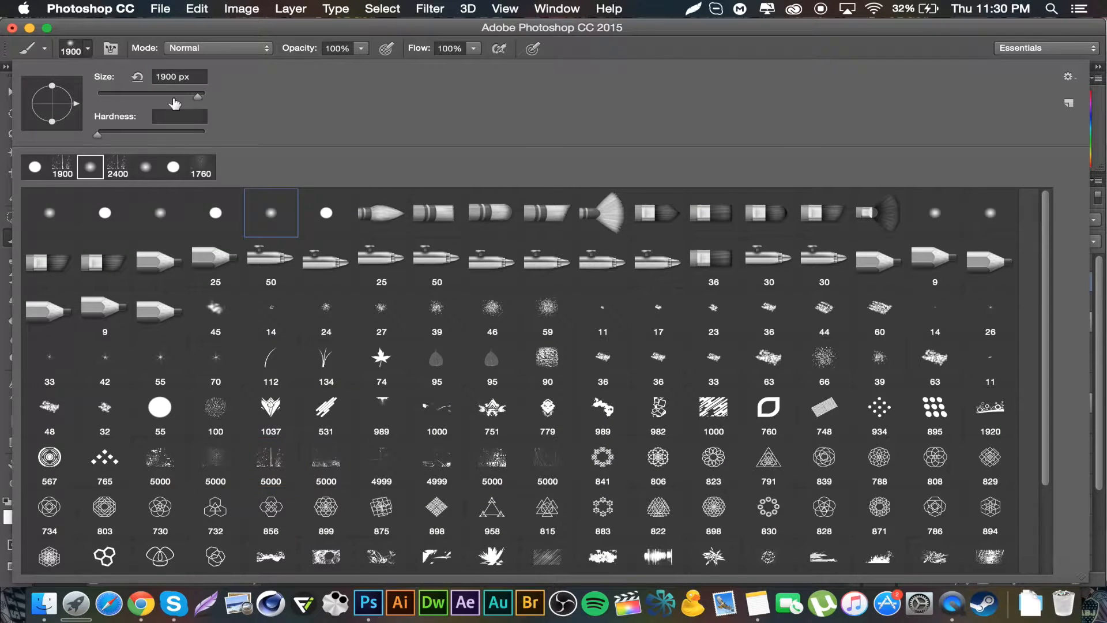
{"action": "type", "text": "444"}
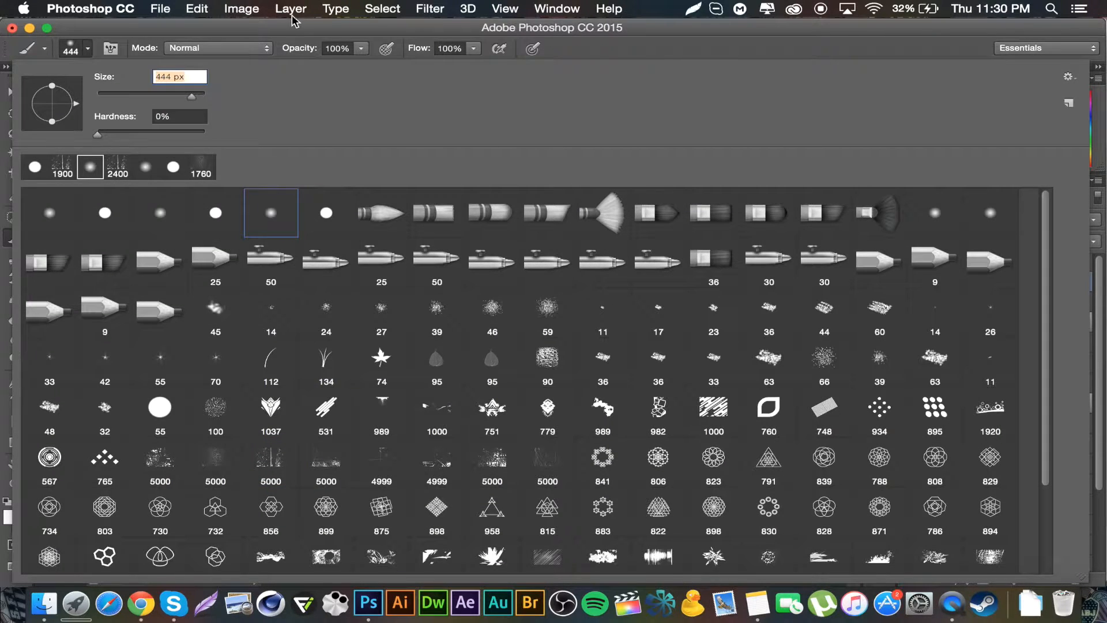
{"action": "key", "text": "Return"}
{"action": "key", "text": "bracketright"}
{"action": "key", "text": "bracketright"}
{"action": "key", "text": "bracketright"}
{"action": "key", "text": "bracketright"}
{"action": "key", "text": "bracketright"}
{"action": "key", "text": "bracketright"}
{"action": "key", "text": "bracketright"}
{"action": "key", "text": "bracketright"}
{"action": "key", "text": "bracketright"}
{"action": "key", "text": "bracketright"}
{"action": "key", "text": "bracketright"}
{"action": "key", "text": "bracketright"}
{"action": "key", "text": "bracketright"}
{"action": "key", "text": "bracketright"}
{"action": "key", "text": "bracketright"}
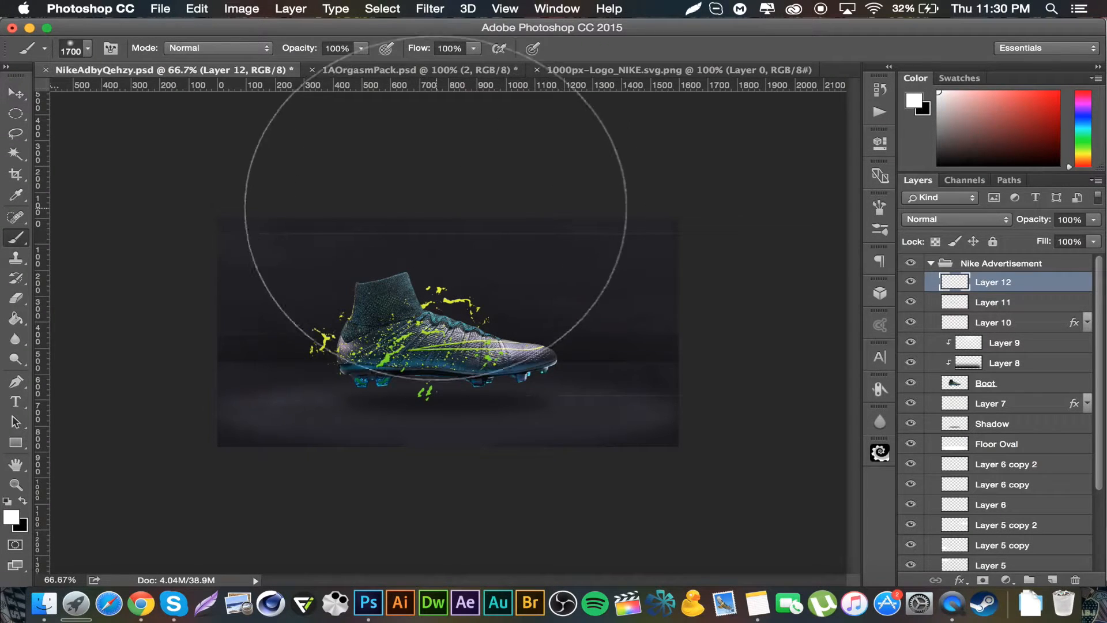
{"action": "key", "text": "super+minus"}
{"action": "key", "text": "super+minus"}
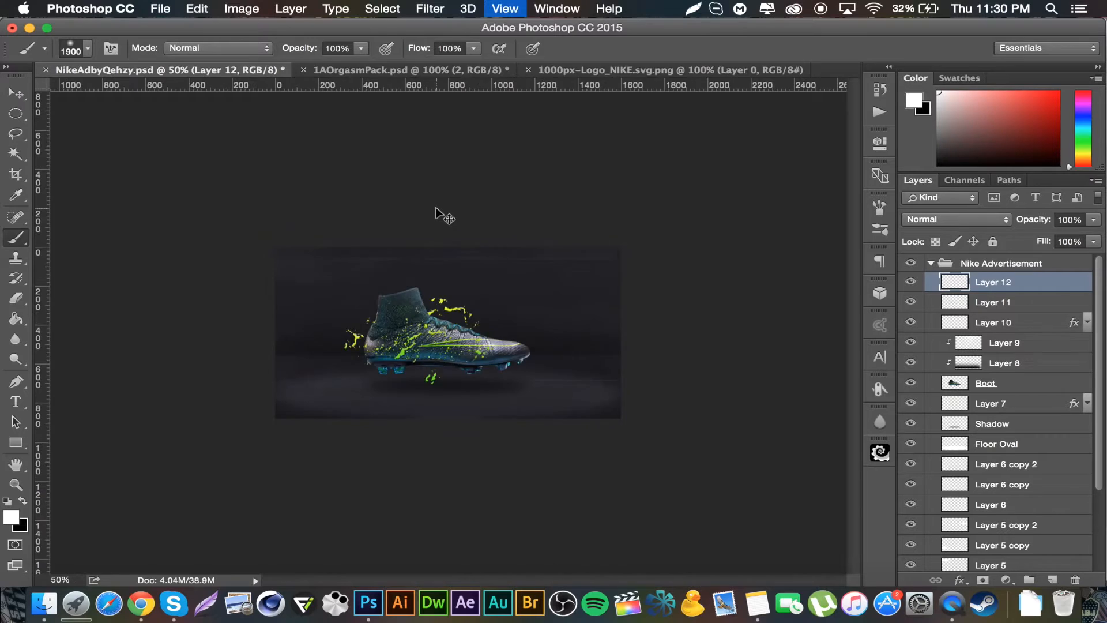
{"action": "key", "text": "super+minus"}
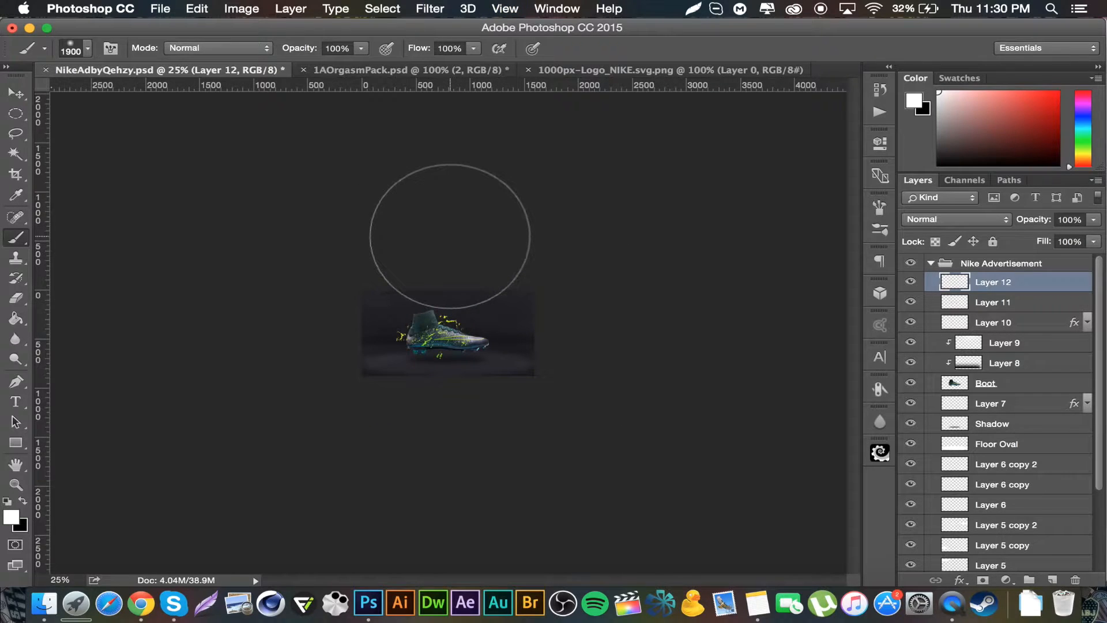
{"action": "left_click", "coordinate": [450, 237]}
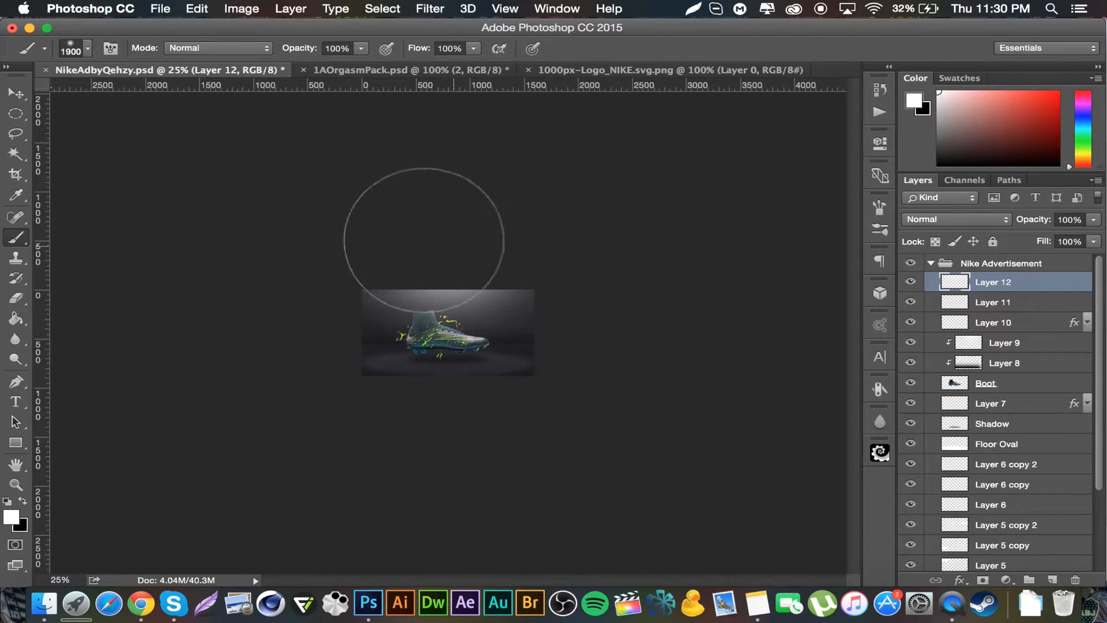
Step: Set the light spot layer's blend mode to Overlay and its opacity to 28%, then switch to the Move tool
{"action": "left_click", "coordinate": [964, 219]}
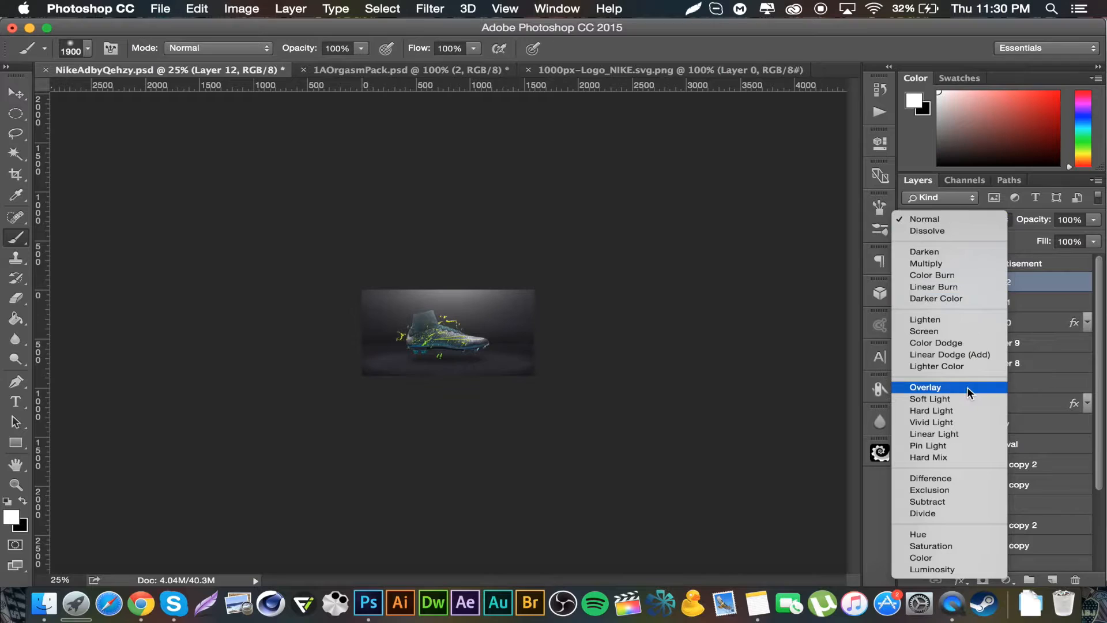
{"action": "left_click", "coordinate": [926, 309]}
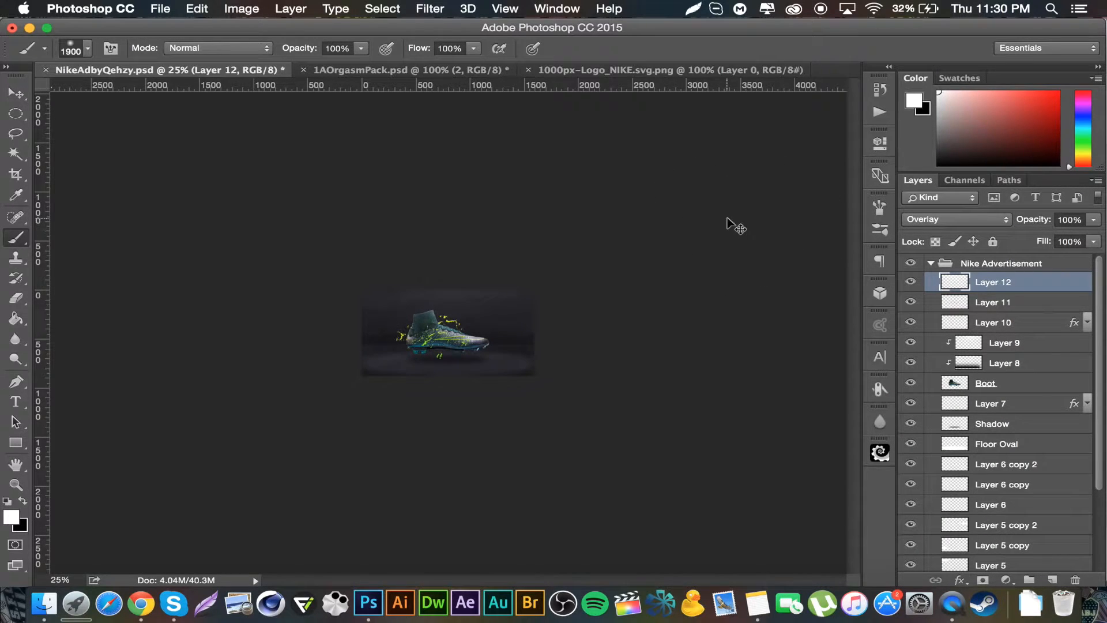
{"action": "key", "text": "super+0"}
{"action": "key", "text": "super+minus"}
{"action": "key", "text": "super+minus"}
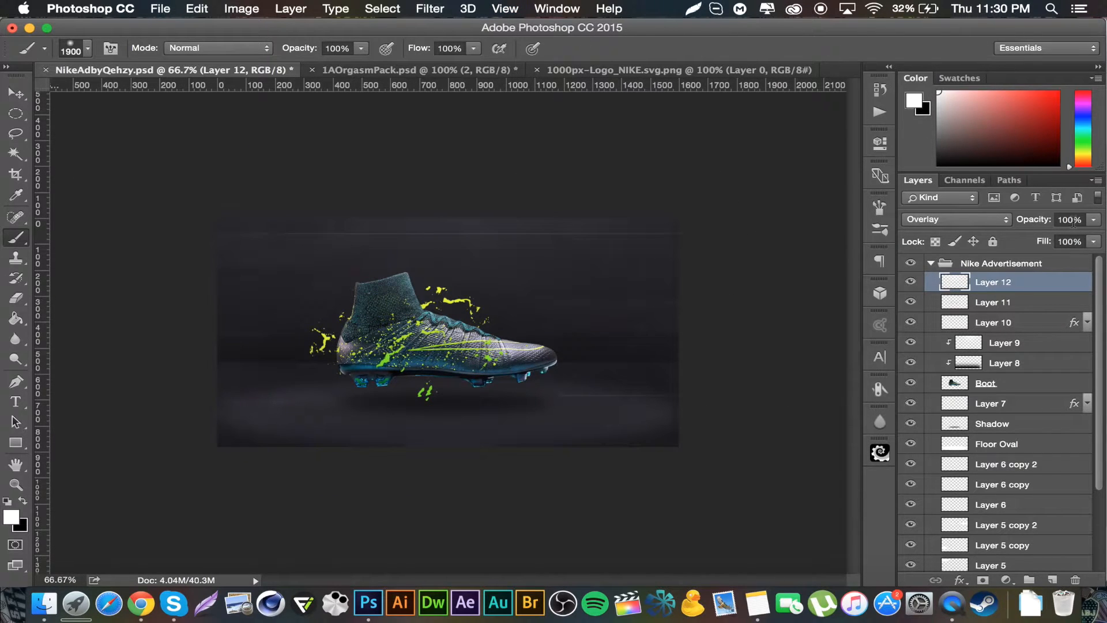
{"action": "left_click", "coordinate": [1073, 220]}
{"action": "type", "text": "2"}
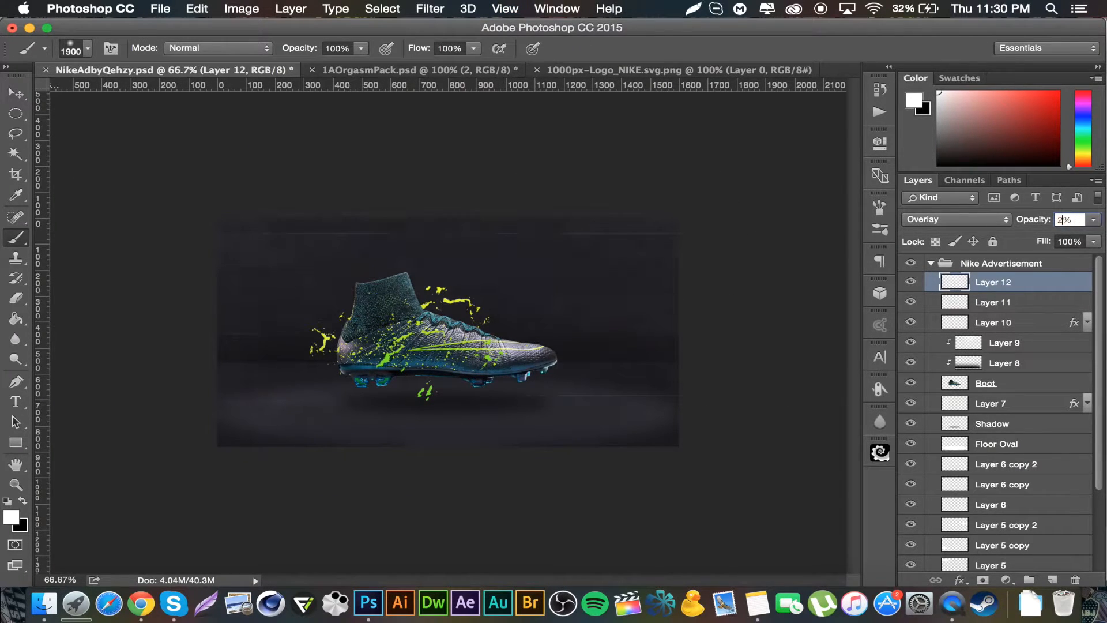
{"action": "type", "text": "8"}
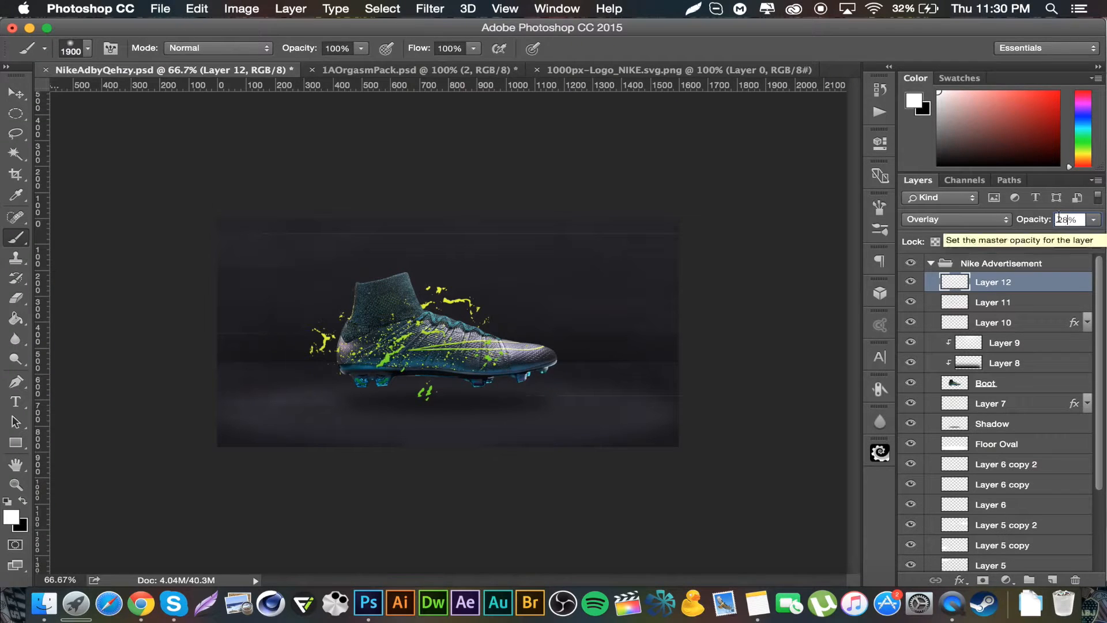
{"action": "left_click", "coordinate": [16, 94]}
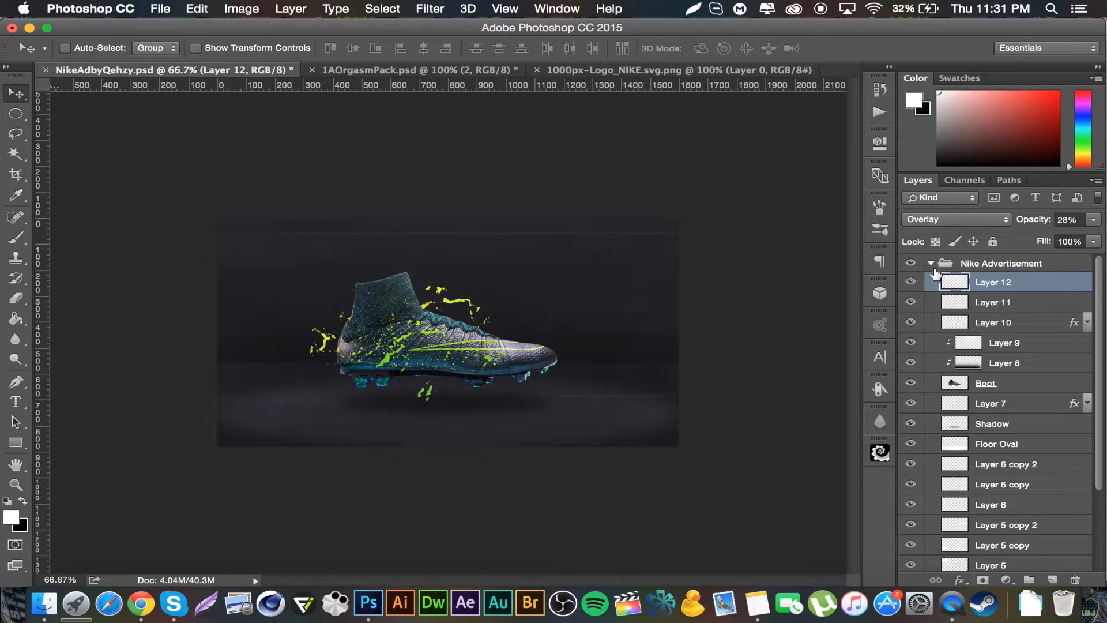
Step: On a new layer, stamp three soft white brush spots of about 300–500 px: upper left, below the boot, and right of it
{"action": "left_click", "coordinate": [1053, 580]}
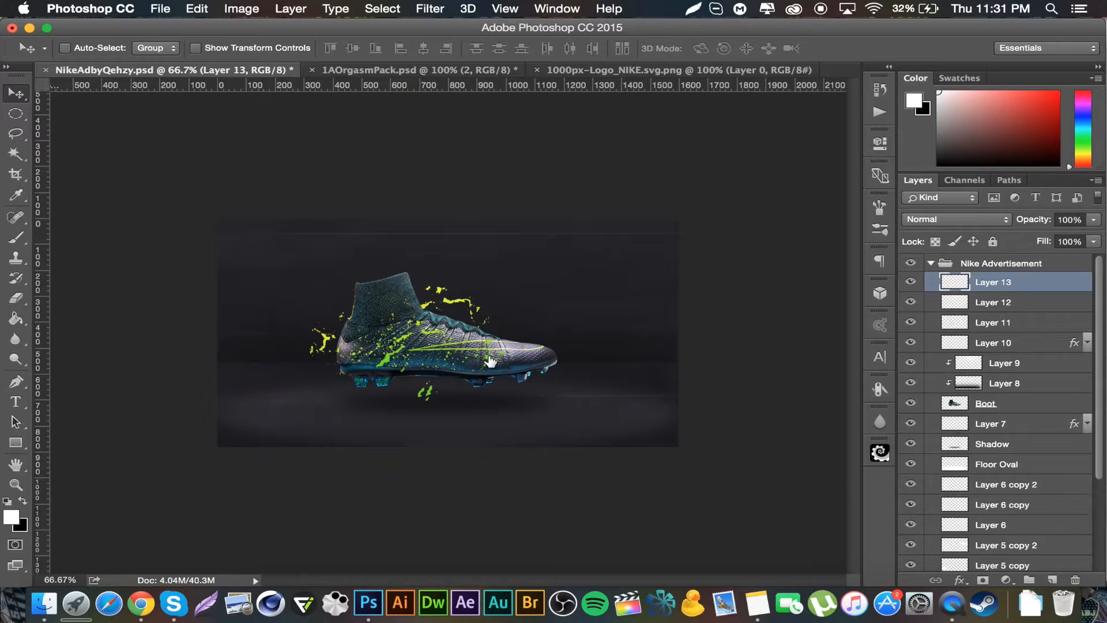
{"action": "left_click", "coordinate": [17, 236]}
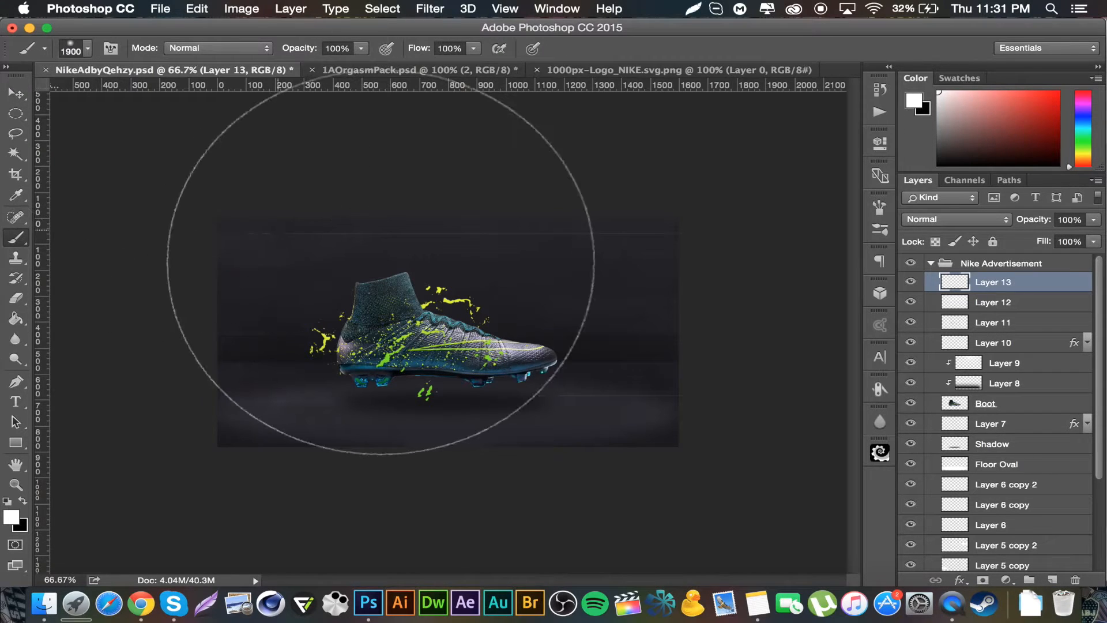
{"action": "key", "text": "bracketleft"}
{"action": "key", "text": "bracketleft"}
{"action": "key", "text": "bracketleft"}
{"action": "key", "text": "bracketleft"}
{"action": "key", "text": "bracketleft"}
{"action": "key", "text": "bracketleft"}
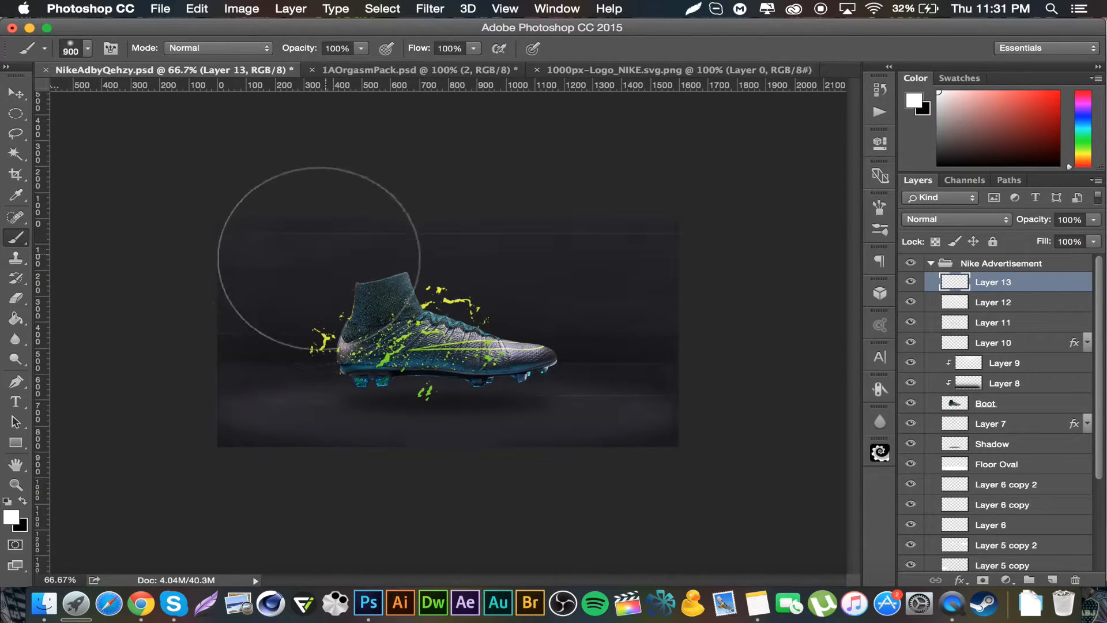
{"action": "key", "text": "bracketleft"}
{"action": "key", "text": "bracketleft"}
{"action": "key", "text": "bracketleft"}
{"action": "key", "text": "bracketleft"}
{"action": "key", "text": "bracketleft"}
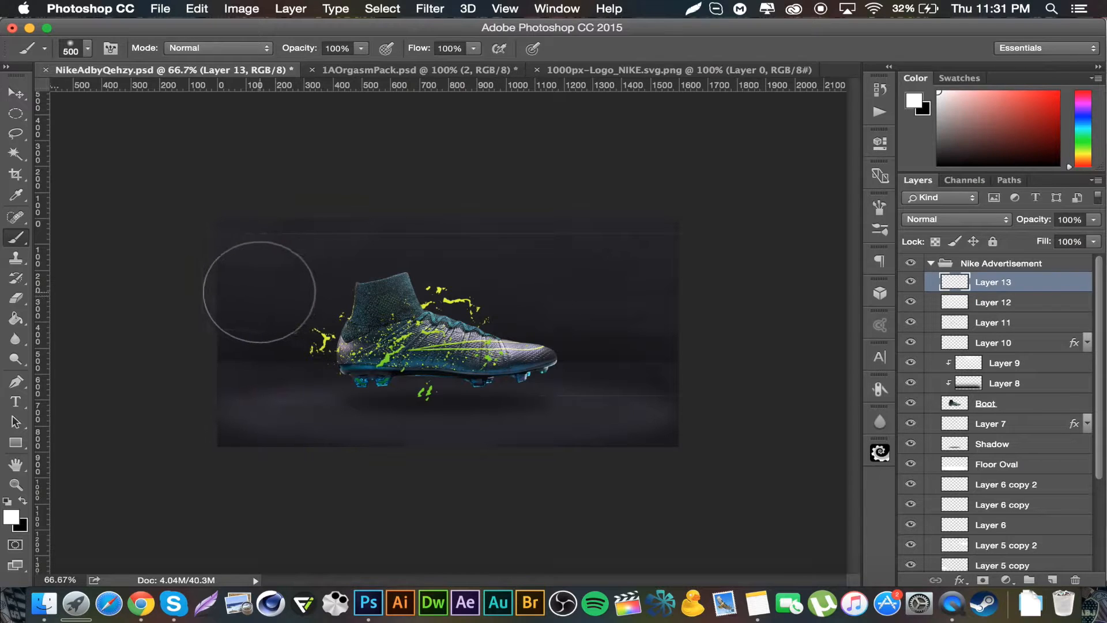
{"action": "left_click", "coordinate": [254, 284]}
{"action": "key", "text": "bracketleft"}
{"action": "key", "text": "bracketleft"}
{"action": "left_click", "coordinate": [515, 434]}
{"action": "key", "text": "bracketright"}
{"action": "key", "text": "bracketright"}
{"action": "key", "text": "bracketright"}
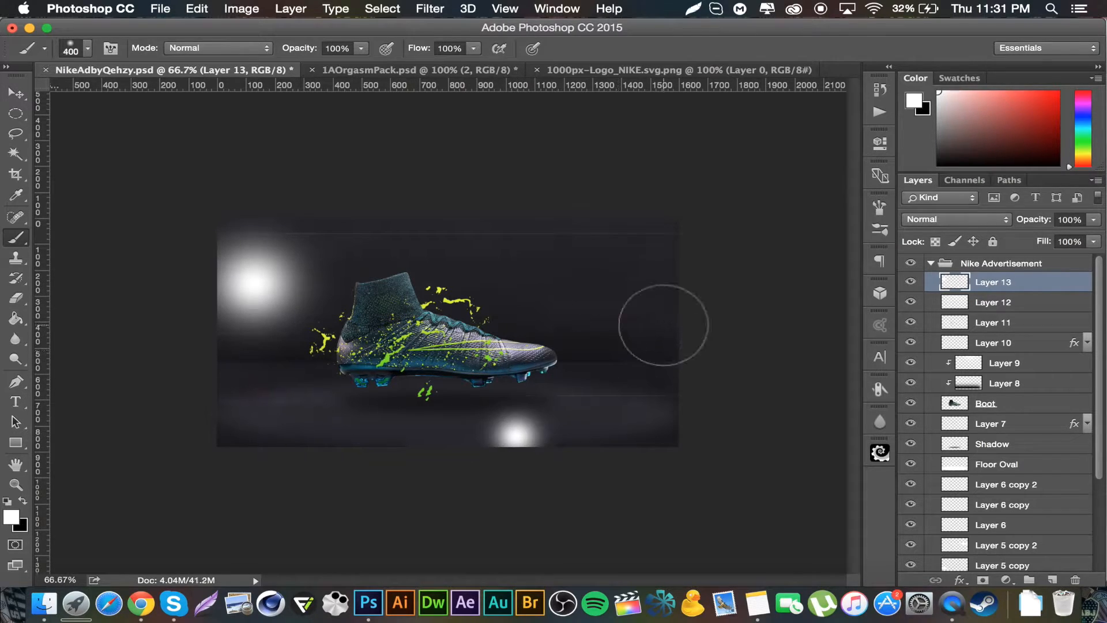
{"action": "key", "text": "bracketleft"}
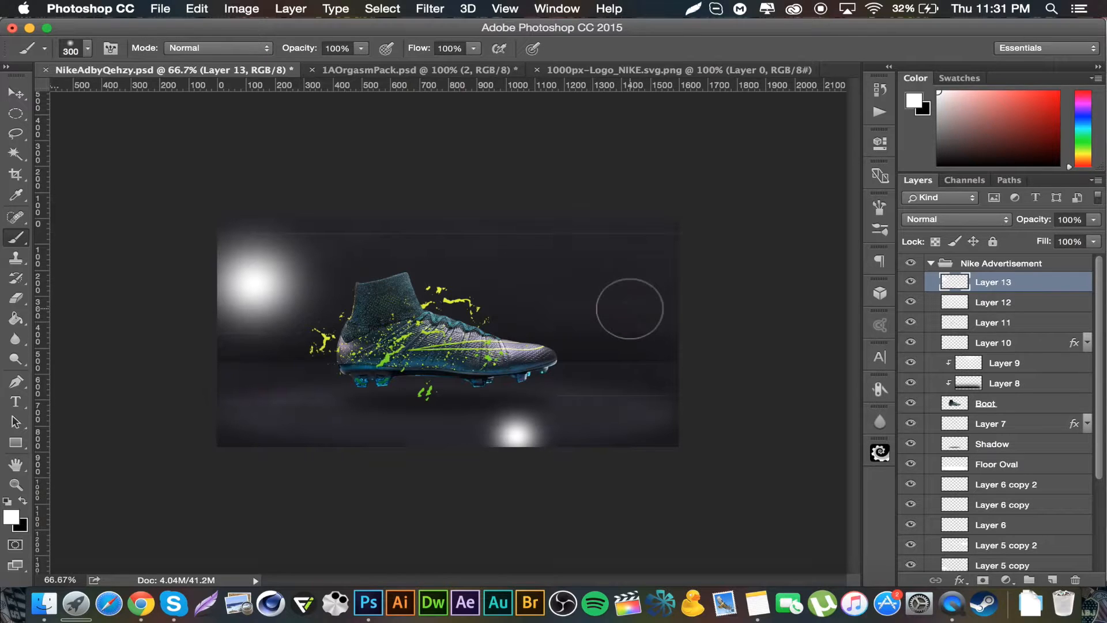
{"action": "left_click", "coordinate": [630, 308]}
Step: Blend the three-spot layer in Overlay mode at 28% opacity and return to the Move tool
{"action": "left_click", "coordinate": [960, 220]}
{"action": "left_click", "coordinate": [960, 385]}
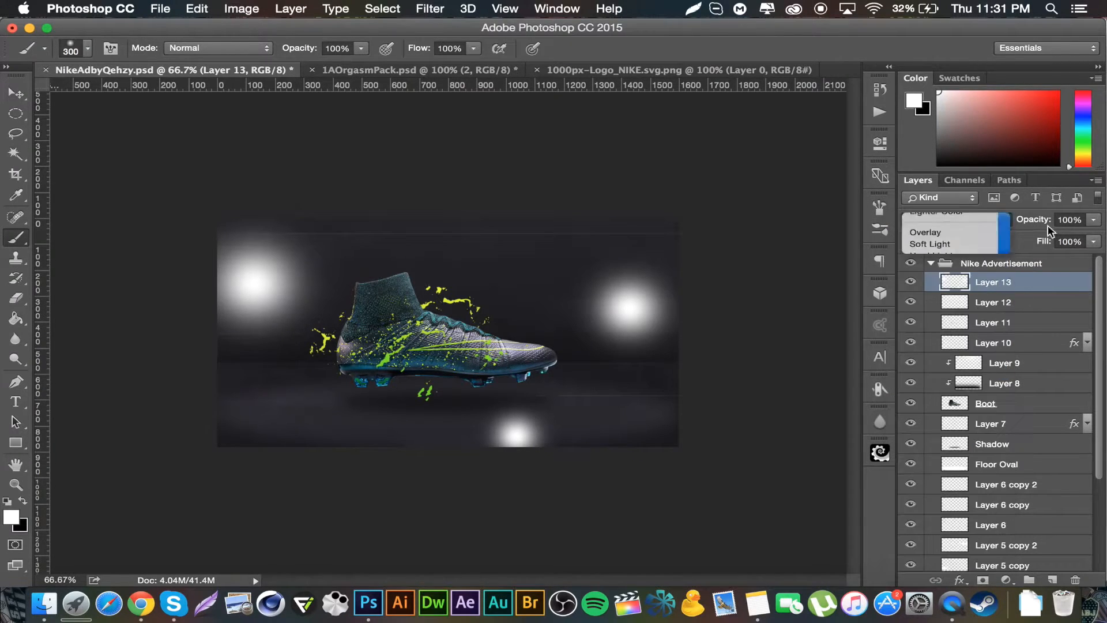
{"action": "left_click", "coordinate": [1070, 220]}
{"action": "type", "text": "2"}
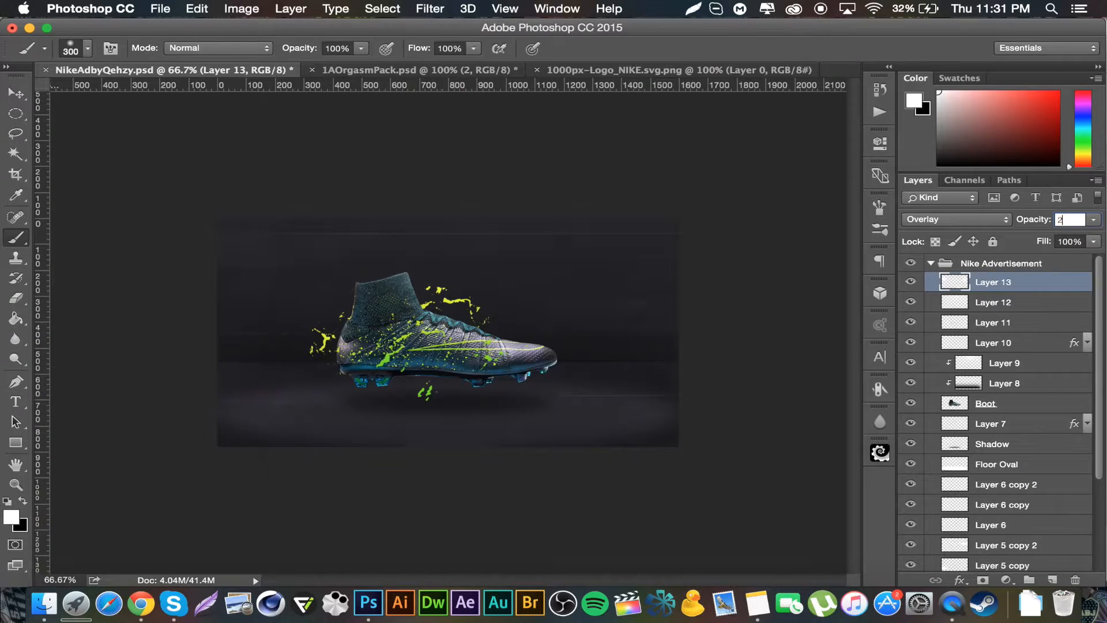
{"action": "type", "text": "8"}
{"action": "left_click", "coordinate": [20, 97]}
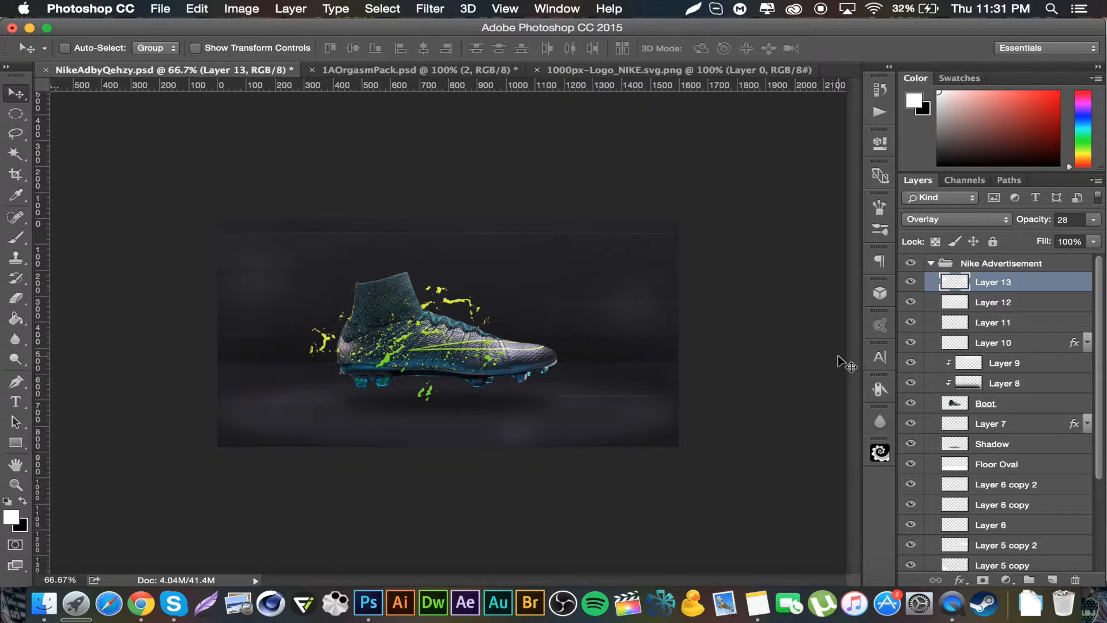
Step: On a new layer, render the Clouds filter and set the layer's blend mode to Screen
{"action": "left_click", "coordinate": [1053, 580]}
{"action": "left_click", "coordinate": [427, 8]}
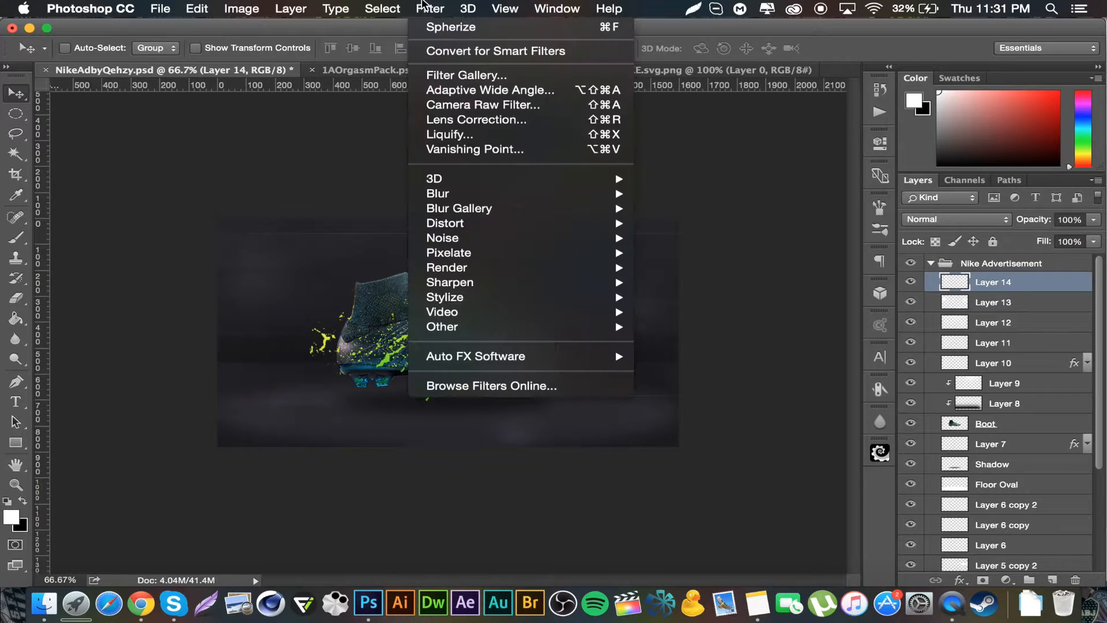
{"action": "mouse_move", "coordinate": [493, 235]}
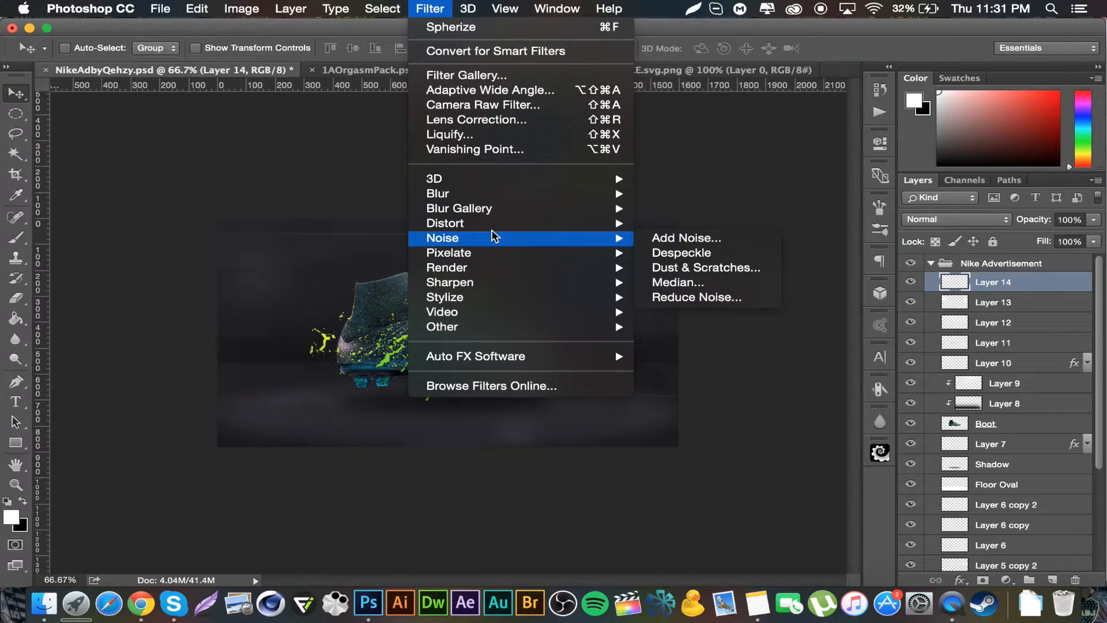
{"action": "mouse_move", "coordinate": [518, 273]}
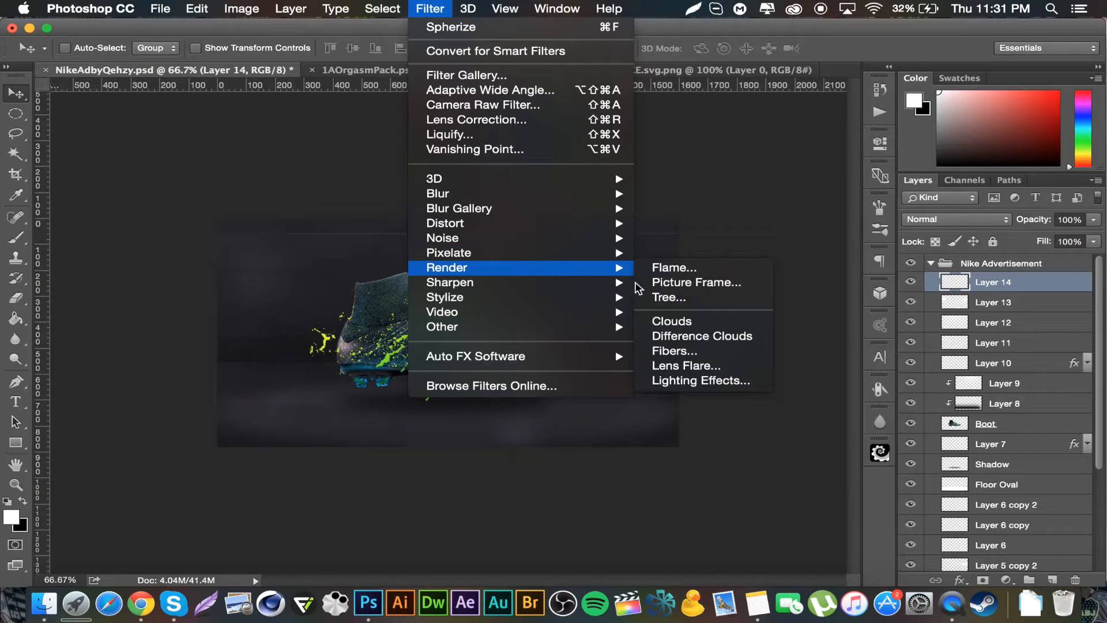
{"action": "left_click", "coordinate": [698, 321]}
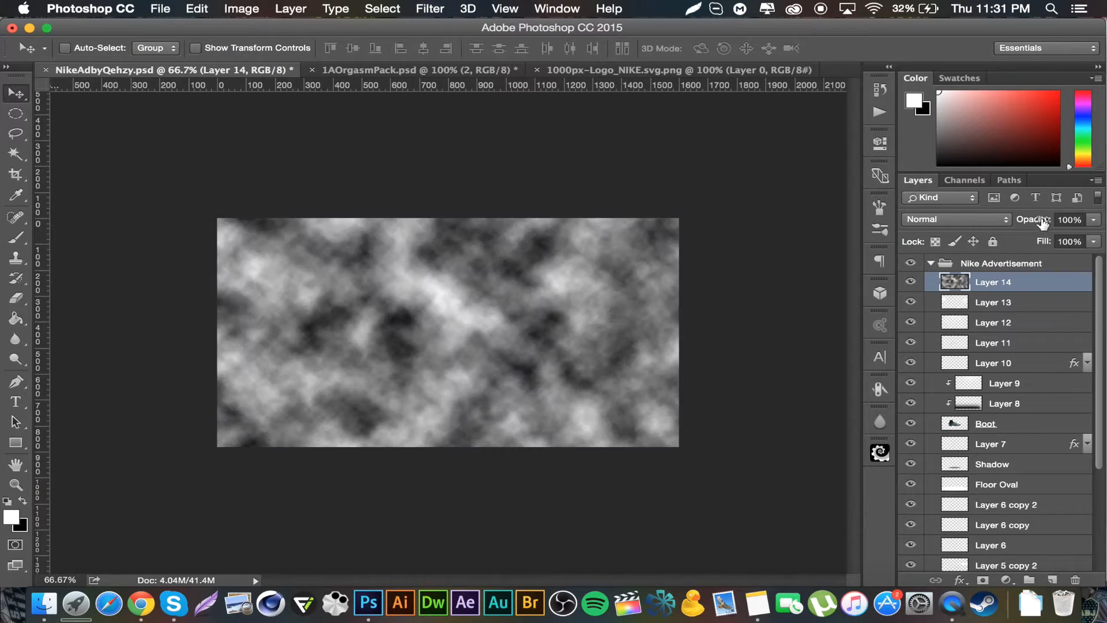
{"action": "left_click", "coordinate": [992, 220]}
{"action": "left_click", "coordinate": [960, 327]}
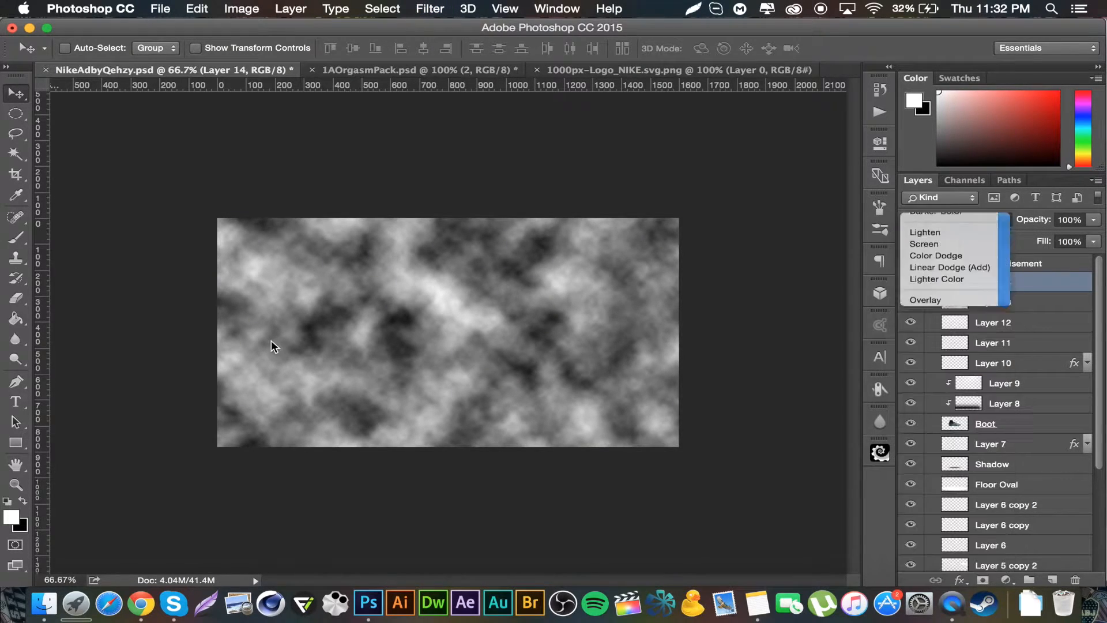
Step: Erase the upper clouds with a 500 px soft eraser, leaving fog along the floor beneath the boot
{"action": "left_click", "coordinate": [10, 303]}
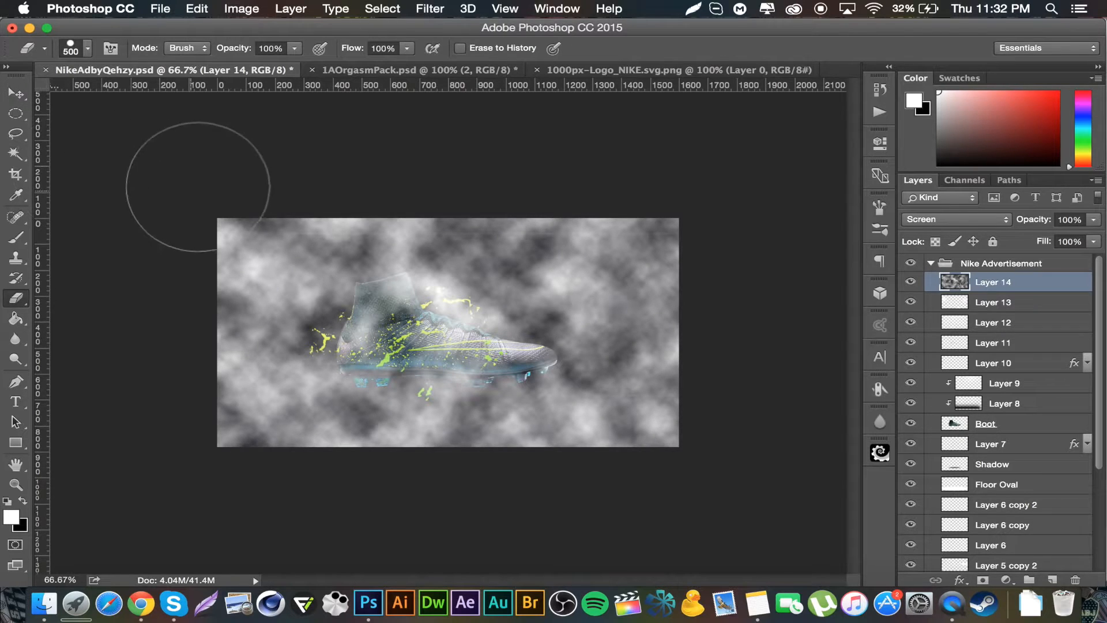
{"action": "mouse_move", "coordinate": [724, 427]}
{"action": "left_mouse_down"}
{"action": "mouse_move", "coordinate": [724, 390]}
{"action": "mouse_move", "coordinate": [700, 329]}
{"action": "mouse_move", "coordinate": [712, 353]}
{"action": "left_mouse_up"}
{"action": "key", "text": "ctrl+z"}
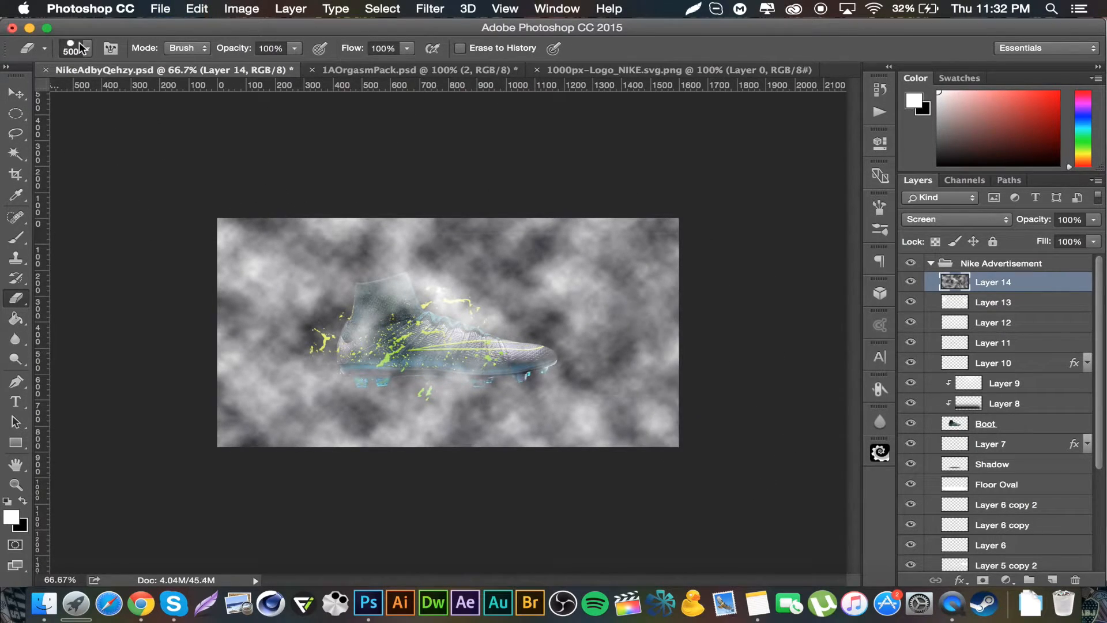
{"action": "left_click", "coordinate": [87, 48]}
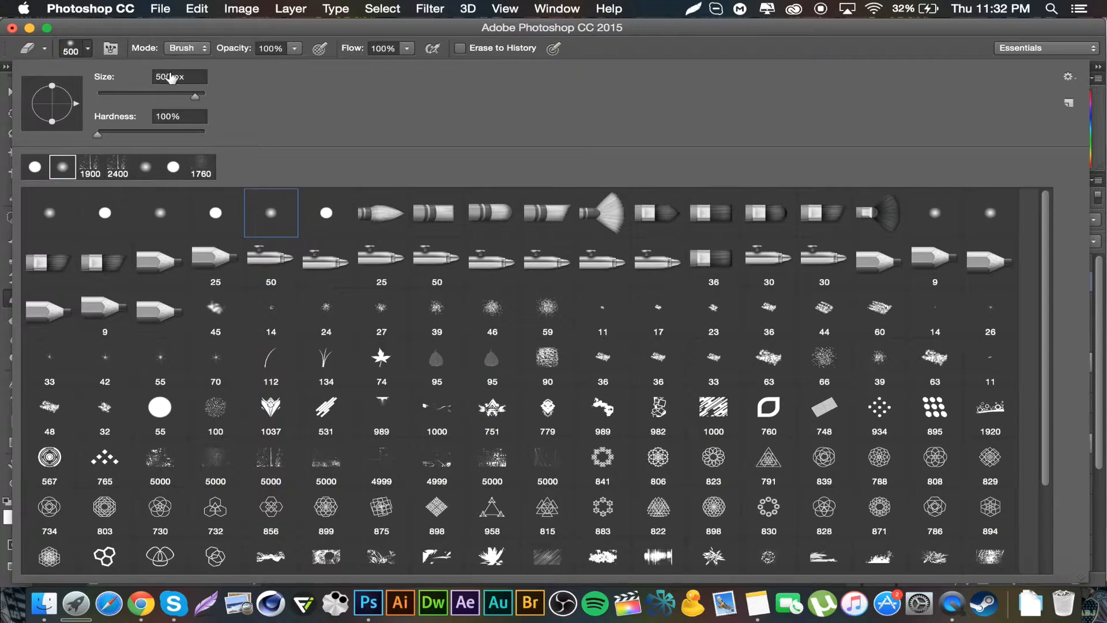
{"action": "left_click", "coordinate": [172, 25]}
{"action": "mouse_move", "coordinate": [630, 465]}
{"action": "left_mouse_down"}
{"action": "mouse_move", "coordinate": [687, 346]}
{"action": "mouse_move", "coordinate": [611, 230]}
{"action": "mouse_move", "coordinate": [423, 186]}
{"action": "mouse_move", "coordinate": [254, 202]}
{"action": "mouse_move", "coordinate": [178, 380]}
{"action": "mouse_move", "coordinate": [268, 463]}
{"action": "mouse_move", "coordinate": [487, 492]}
{"action": "mouse_move", "coordinate": [655, 366]}
{"action": "mouse_move", "coordinate": [685, 366]}
{"action": "mouse_move", "coordinate": [685, 331]}
{"action": "mouse_move", "coordinate": [646, 343]}
{"action": "left_mouse_up"}
{"action": "left_click_drag", "start_coordinate": [370, 347], "coordinate": [1, 365]}
{"action": "mouse_move", "coordinate": [675, 270]}
{"action": "left_mouse_down"}
{"action": "mouse_move", "coordinate": [321, 250]}
{"action": "mouse_move", "coordinate": [225, 299]}
{"action": "mouse_move", "coordinate": [672, 223]}
{"action": "mouse_move", "coordinate": [566, 216]}
{"action": "left_mouse_up"}
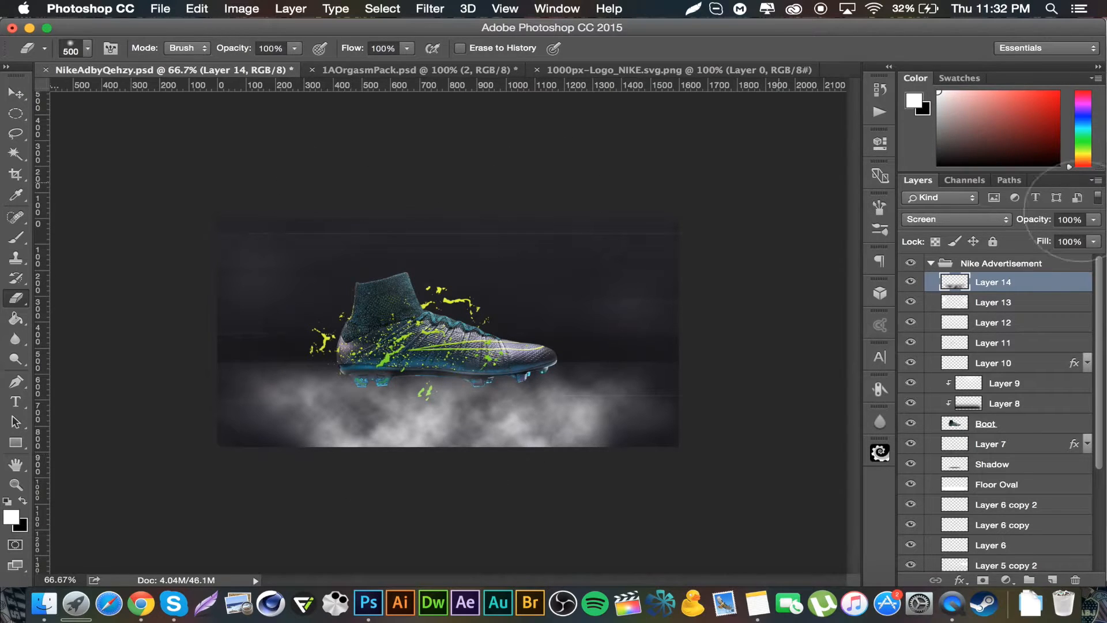
Step: Lower the fog layer's opacity to 8% and switch to the Move tool
{"action": "left_click_drag", "start_coordinate": [1037, 220], "coordinate": [966, 222]}
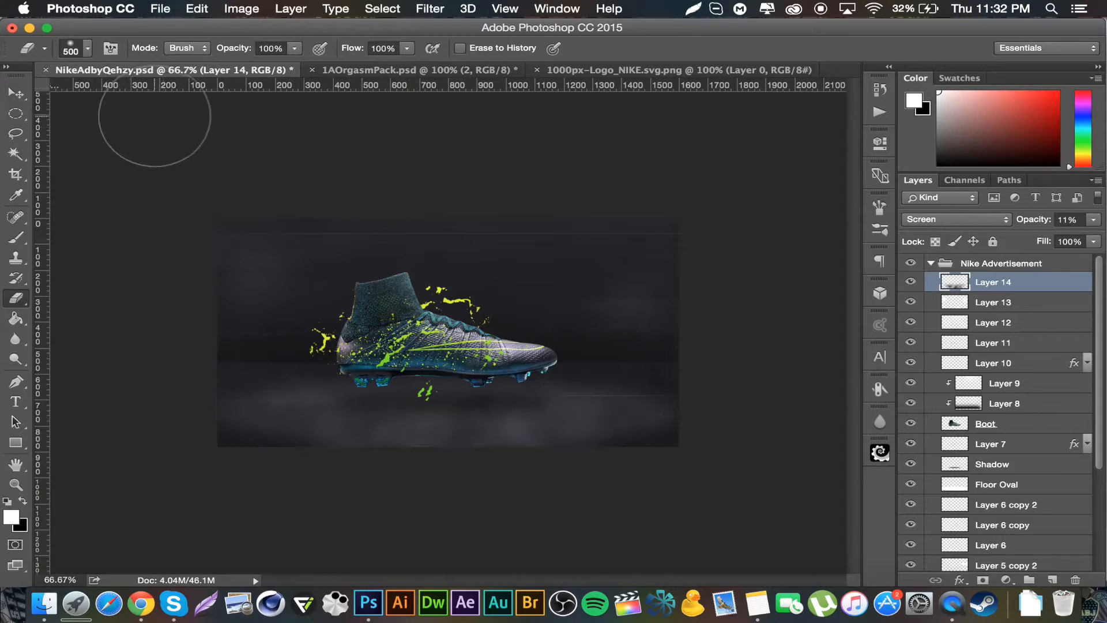
{"action": "left_click", "coordinate": [1070, 219]}
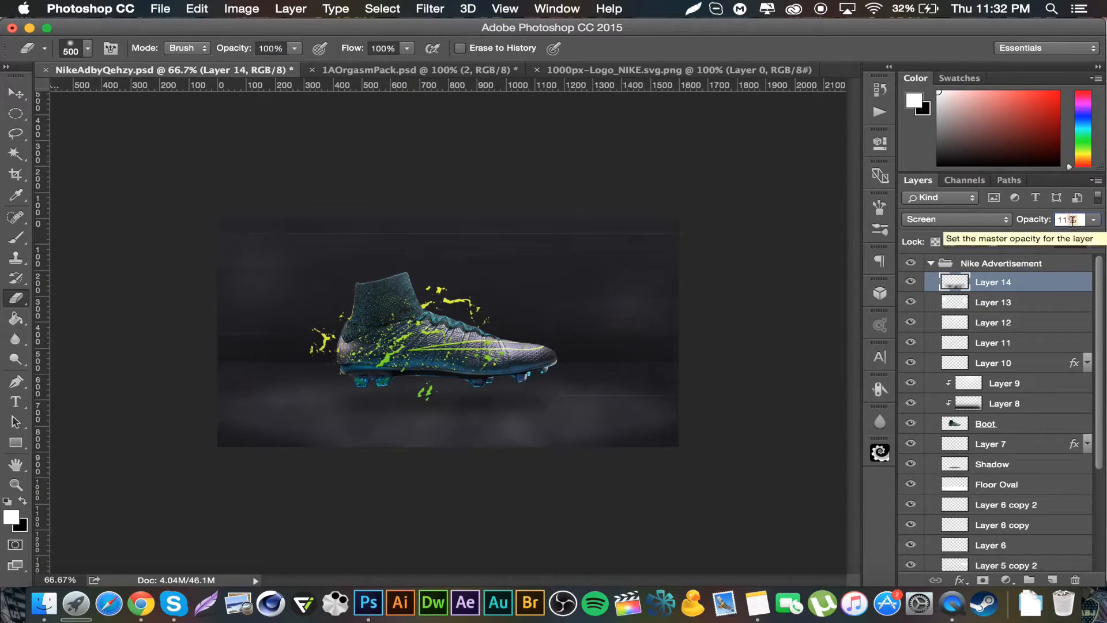
{"action": "double_click", "coordinate": [1075, 220]}
{"action": "type", "text": "8"}
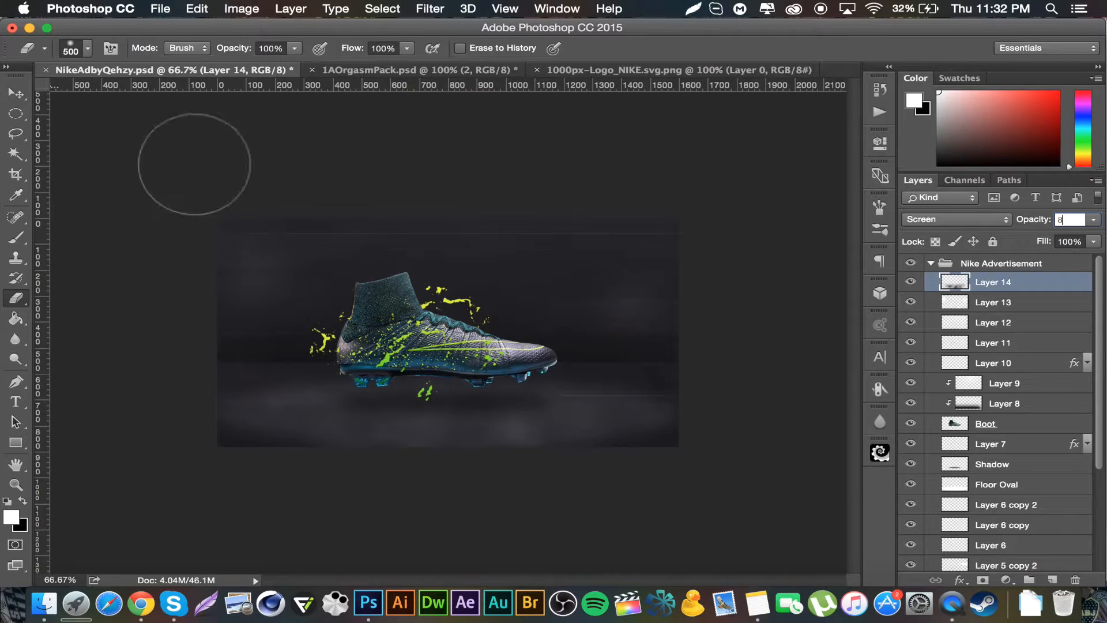
{"action": "left_click", "coordinate": [16, 93]}
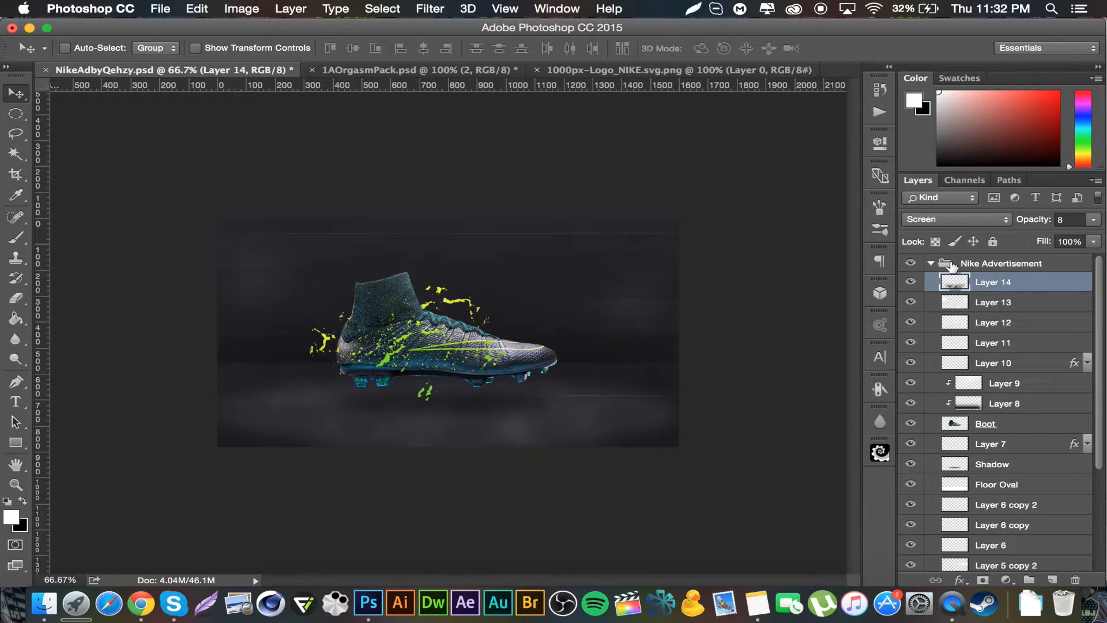
{"action": "left_click", "coordinate": [933, 265]}
{"action": "left_click", "coordinate": [933, 264]}
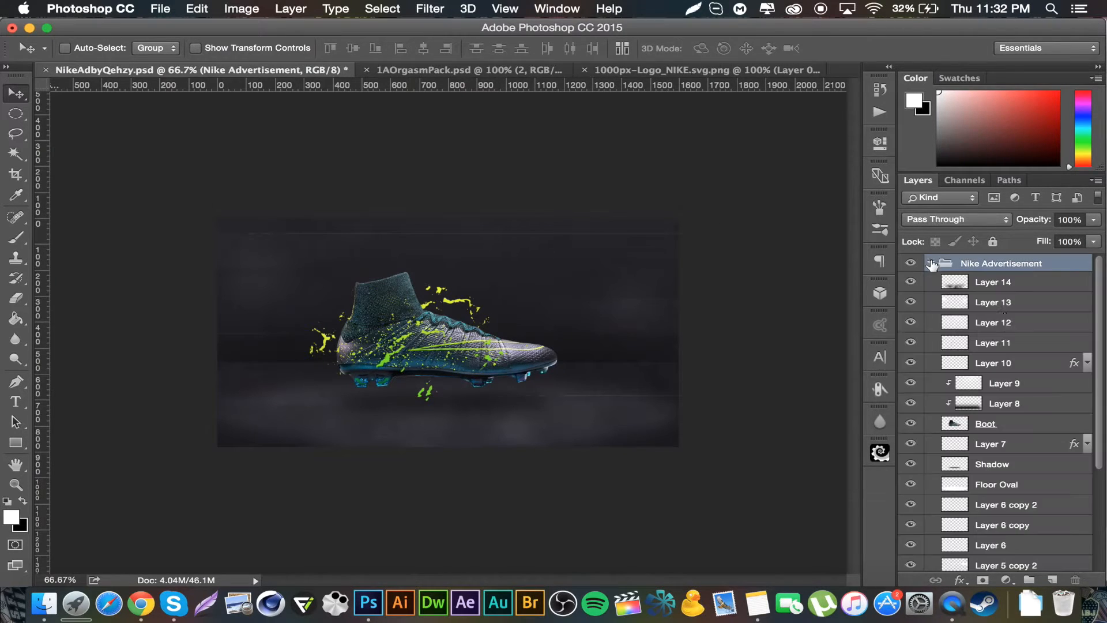
{"action": "left_click", "coordinate": [1027, 289]}
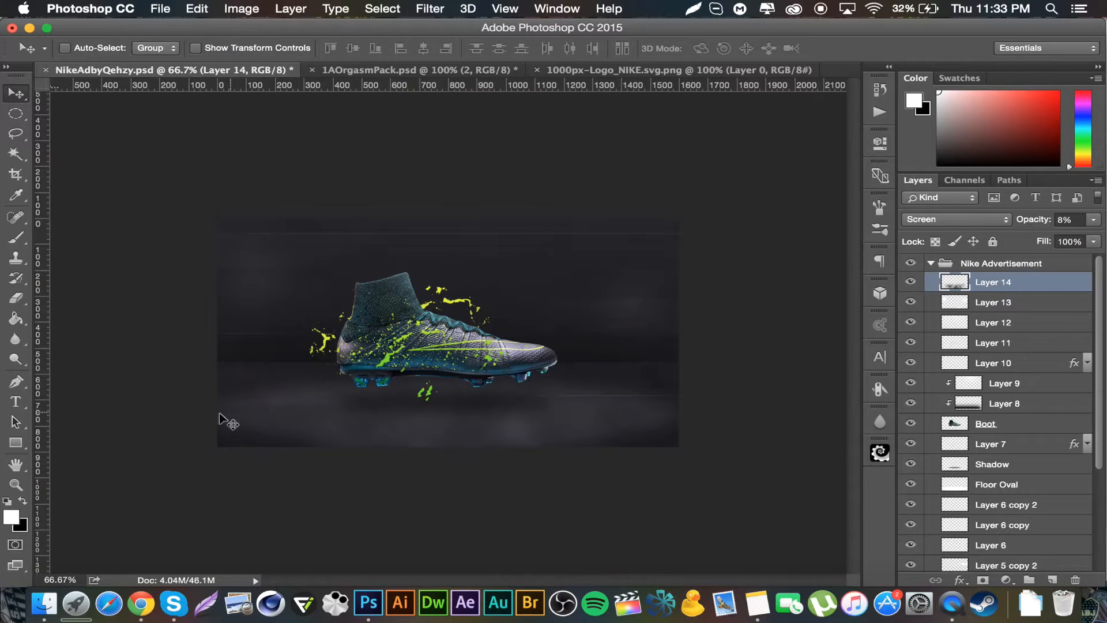
Step: Add the text NIKEFOOTBALL in Devil Breeze Demi to the upper right of the boot and scale it up with Free Transform
{"action": "left_click", "coordinate": [18, 404]}
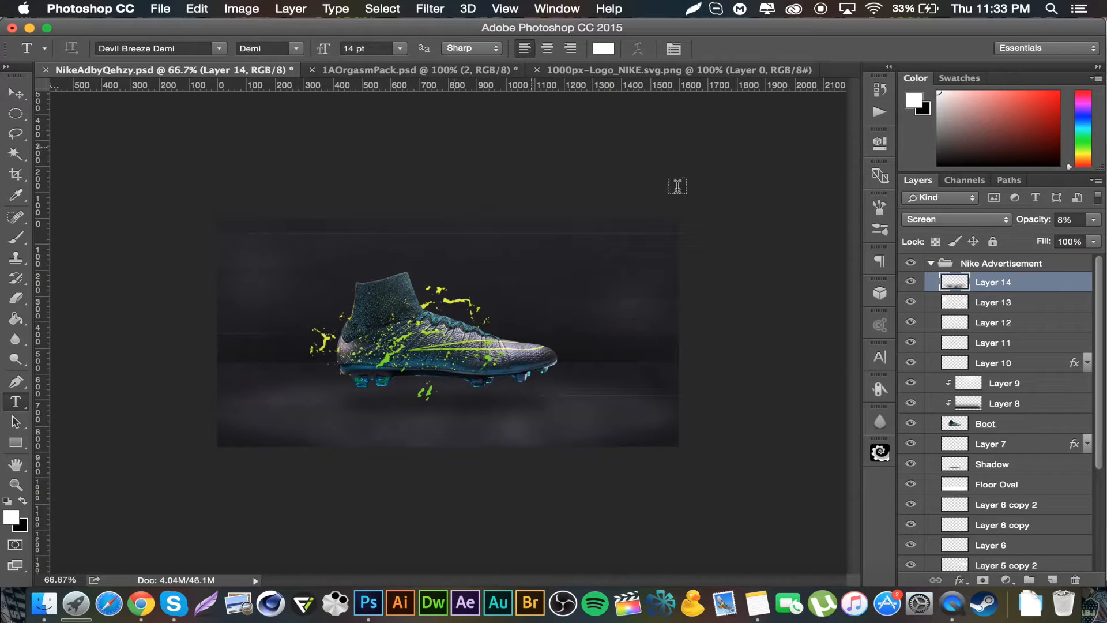
{"action": "left_click", "coordinate": [576, 281]}
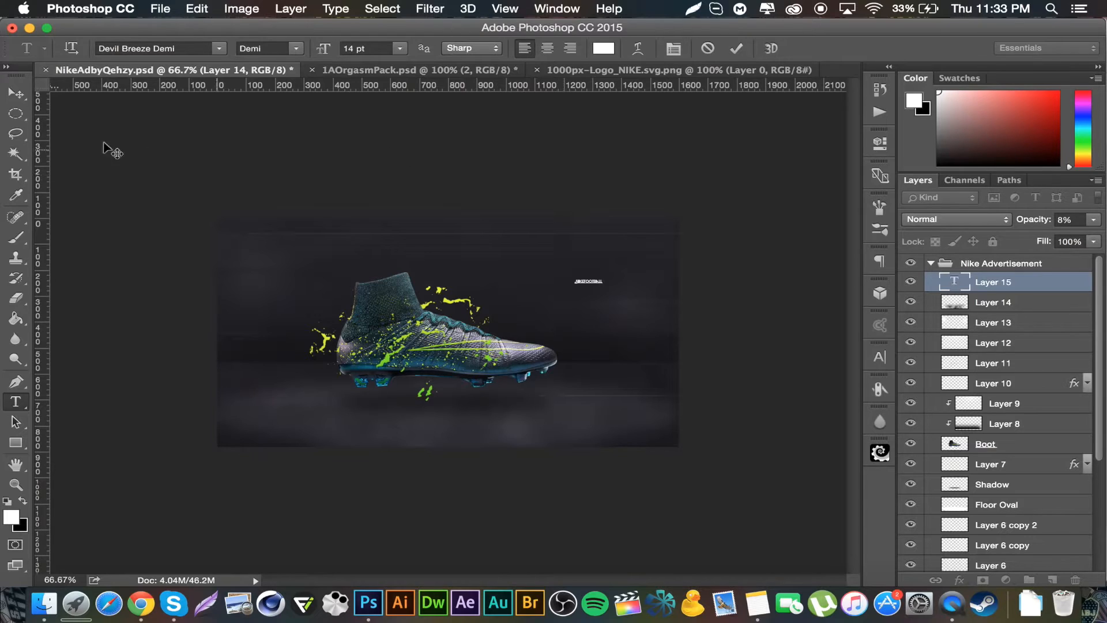
{"action": "left_click", "coordinate": [8, 97]}
{"action": "key", "text": "super+t"}
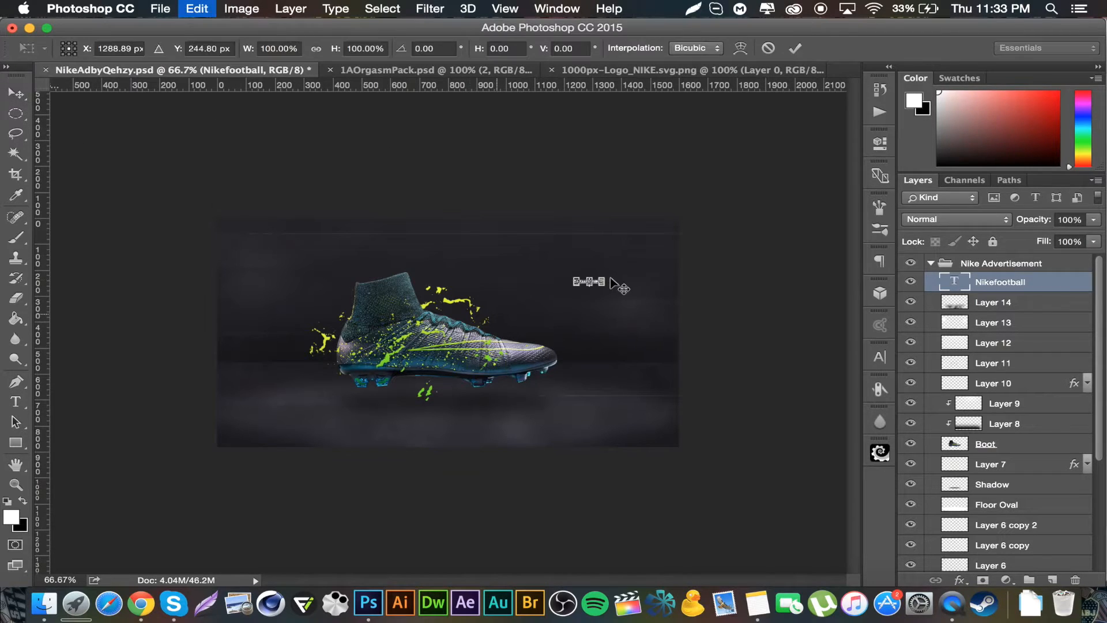
{"action": "mouse_move", "coordinate": [604, 275]}
{"action": "left_mouse_down"}
{"action": "mouse_move", "coordinate": [669, 242]}
{"action": "mouse_move", "coordinate": [696, 248]}
{"action": "mouse_move", "coordinate": [598, 287]}
{"action": "left_mouse_up"}
{"action": "key", "text": "Return"}
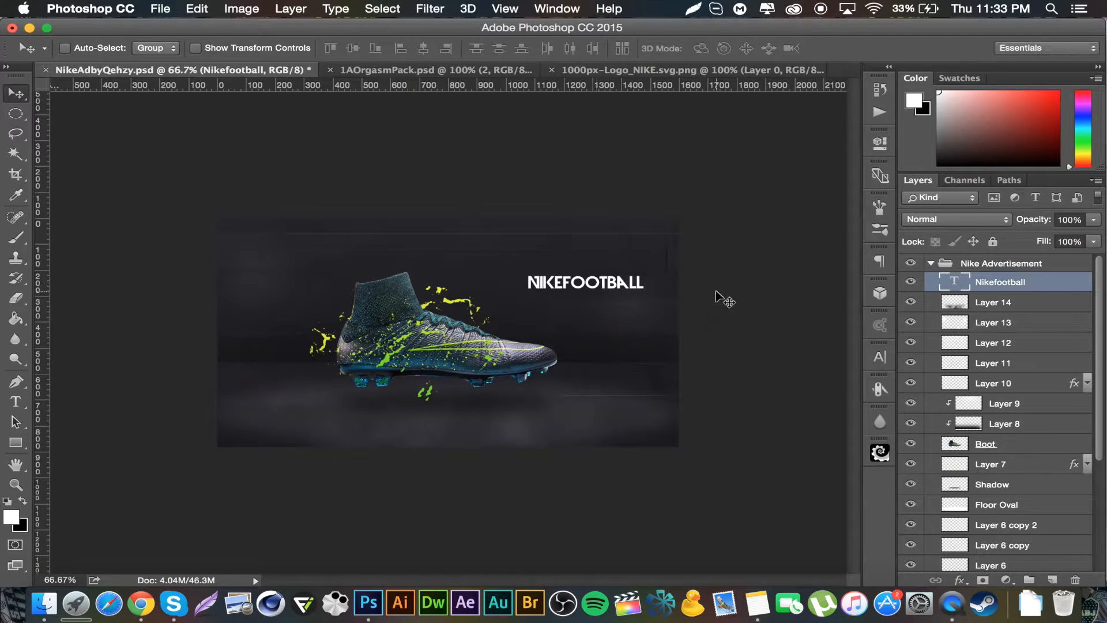
Step: Duplicate the NIKEFOOTBALL text just below the original and scale the copy down slightly
{"action": "key", "text": "super+j"}
{"action": "left_click_drag", "start_coordinate": [608, 270], "coordinate": [608, 286]}
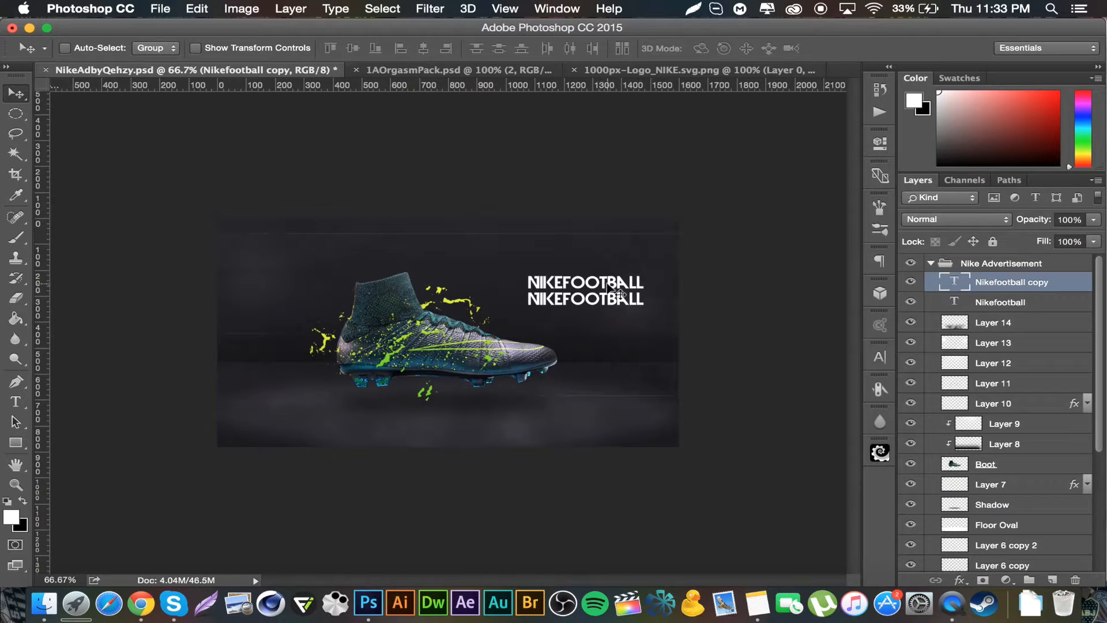
{"action": "key", "text": "super+t"}
{"action": "left_click_drag", "start_coordinate": [638, 306], "coordinate": [593, 300]}
{"action": "key", "text": "Return"}
{"action": "double_click", "coordinate": [956, 283]}
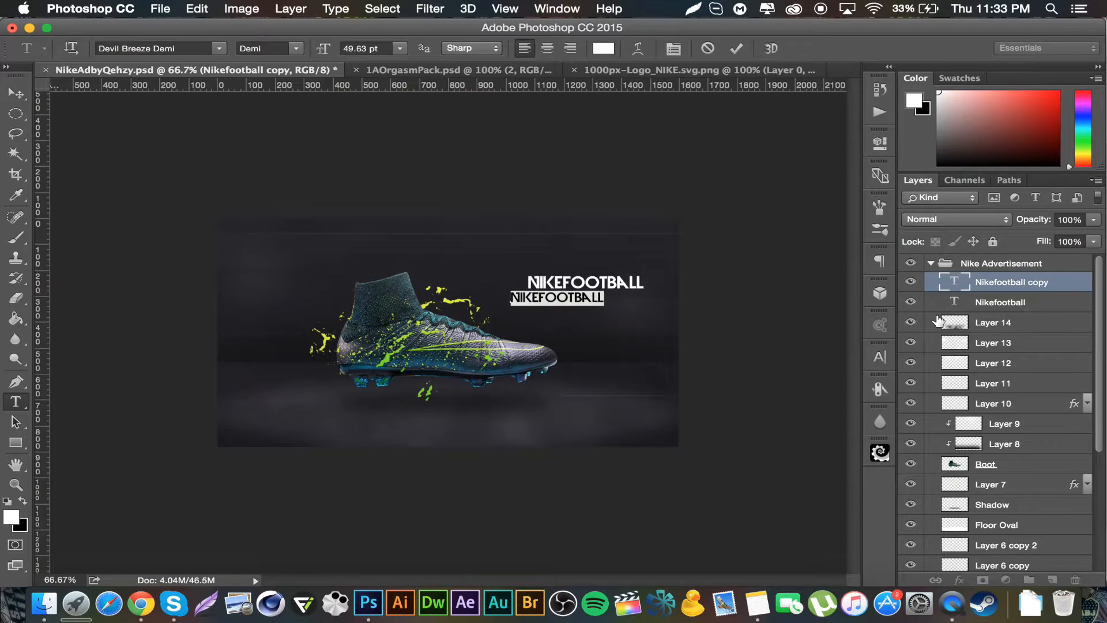
{"action": "type", "text": "MERCURIAL SUPERFLY"}
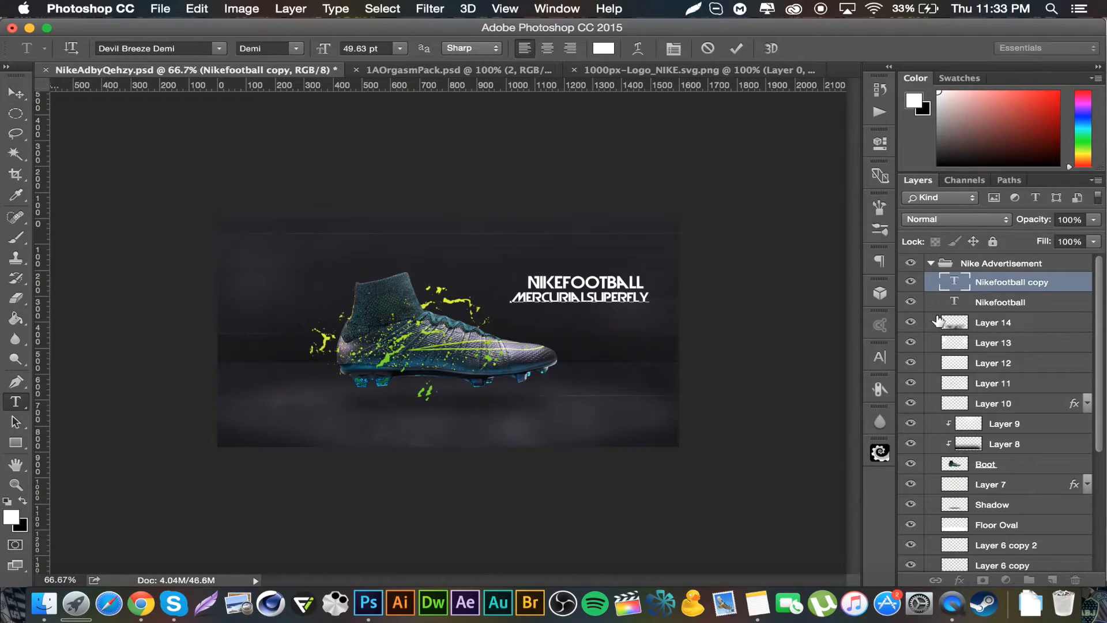
{"action": "left_click", "coordinate": [587, 296]}
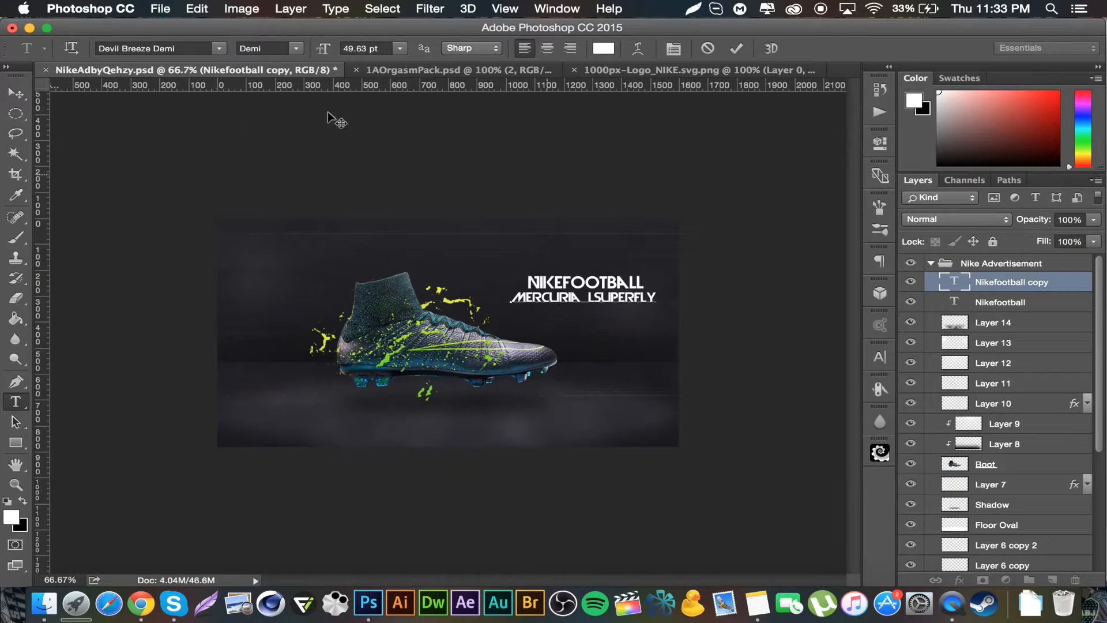
{"action": "left_click", "coordinate": [15, 92]}
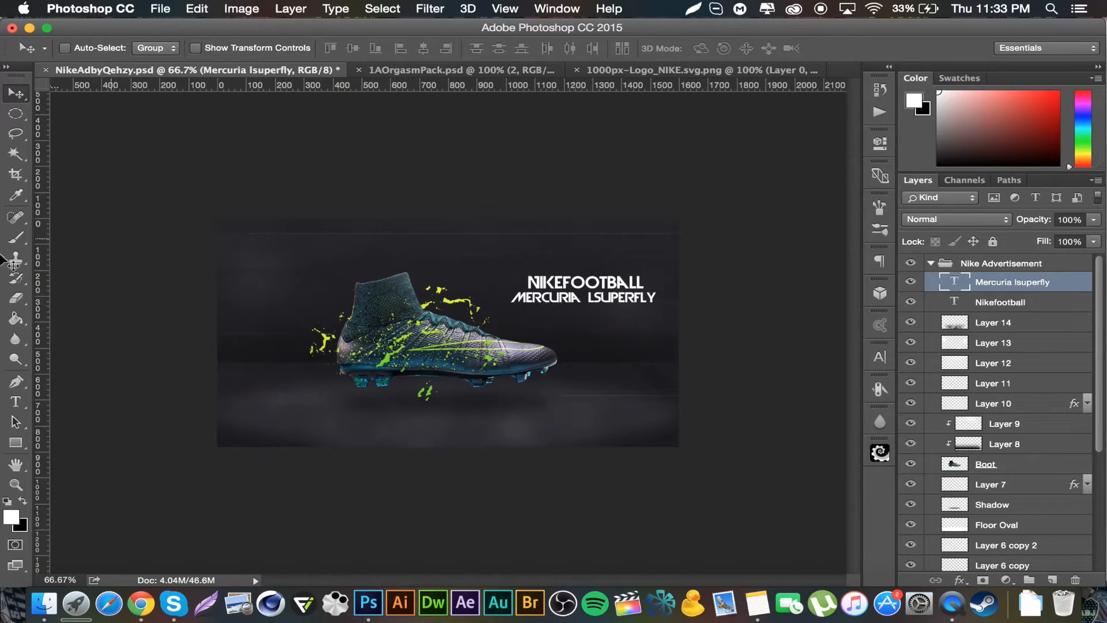
{"action": "key", "text": "super+z"}
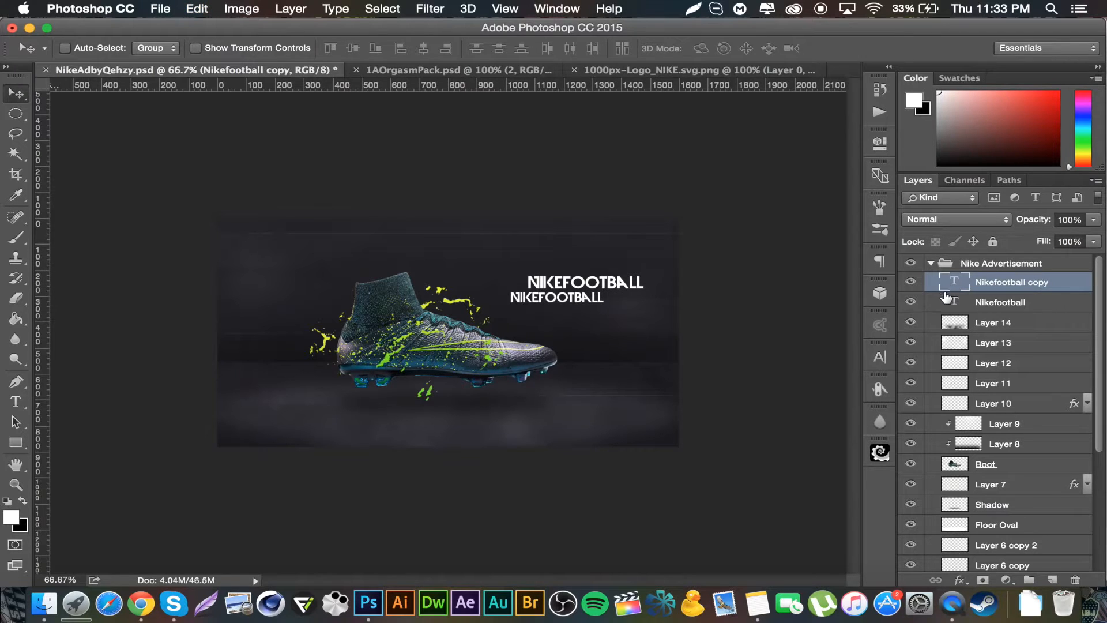
Step: Edit the copied text layer so it reads MERCURIAL SUPERFLY and commit it
{"action": "double_click", "coordinate": [953, 282]}
{"action": "type", "text": "MERCURIAL SUPE"}
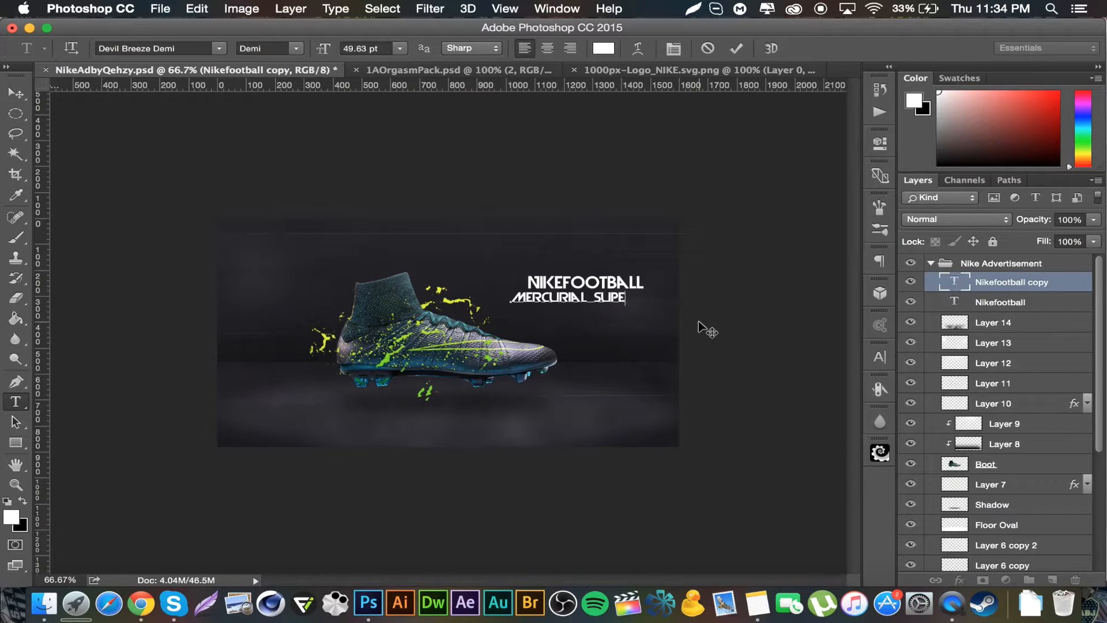
{"action": "key", "text": "BackSpace"}
{"action": "key", "text": "BackSpace"}
{"action": "key", "text": "BackSpace"}
{"action": "key", "text": "BackSpace"}
{"action": "key", "text": "BackSpace"}
{"action": "type", "text": "SUPER"}
{"action": "left_click", "coordinate": [16, 93]}
Step: Scale the MERCURIAL SUPERFLY text down with Free Transform and nudge it slightly left under NIKEFOOTBALL
{"action": "key", "text": "super+t"}
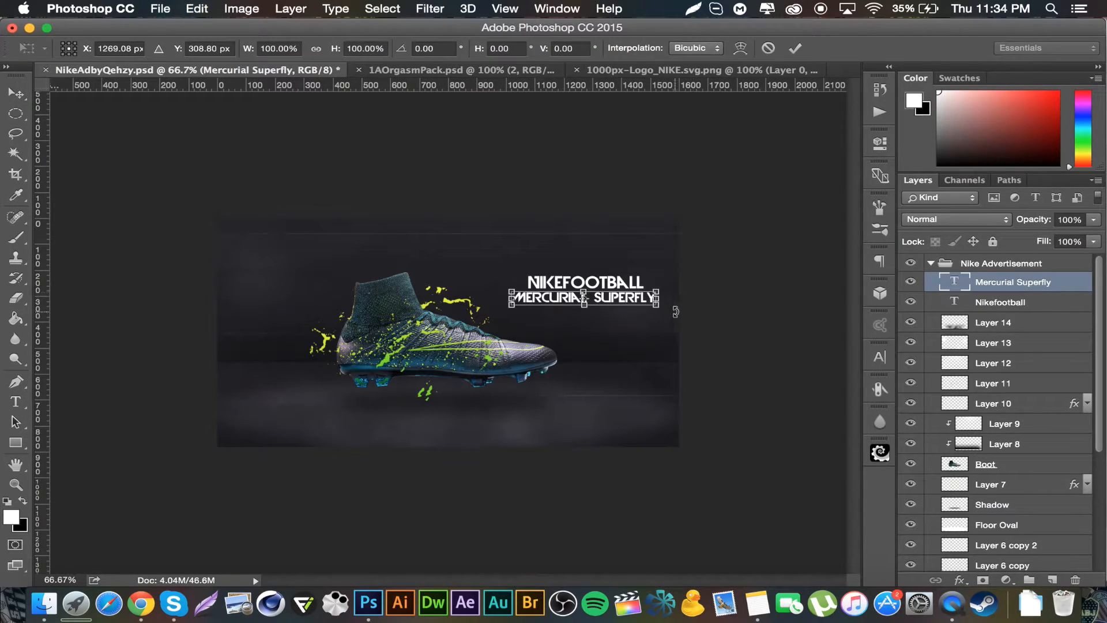
{"action": "left_click_drag", "start_coordinate": [659, 308], "coordinate": [615, 302]}
{"action": "key", "text": "Return"}
{"action": "key", "text": "Left"}
{"action": "key", "text": "Left"}
{"action": "key", "text": "Left"}
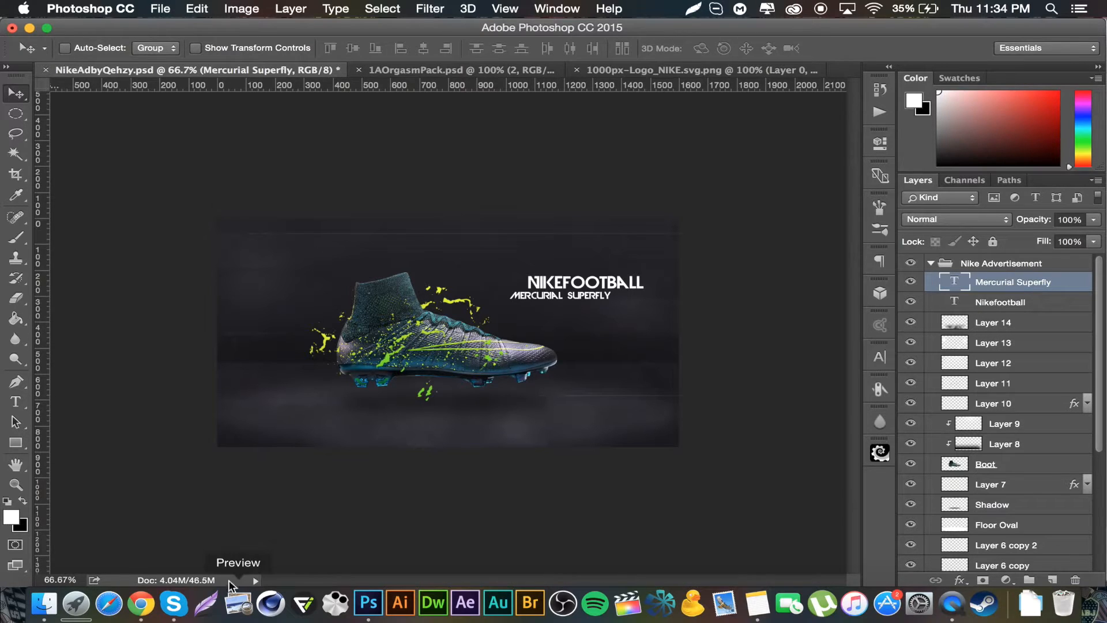
Step: Switch to Chrome and drag the Nike swoosh logo image from its tab into Photoshop
{"action": "left_click", "coordinate": [141, 603]}
{"action": "left_click", "coordinate": [802, 35]}
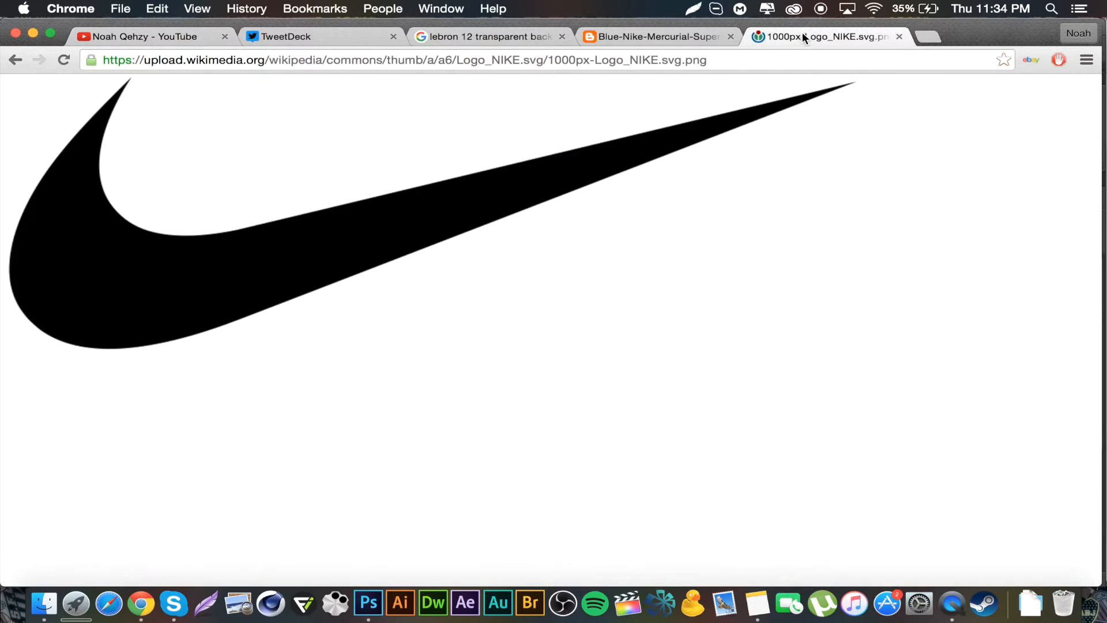
{"action": "left_click_drag", "start_coordinate": [300, 247], "coordinate": [683, 64]}
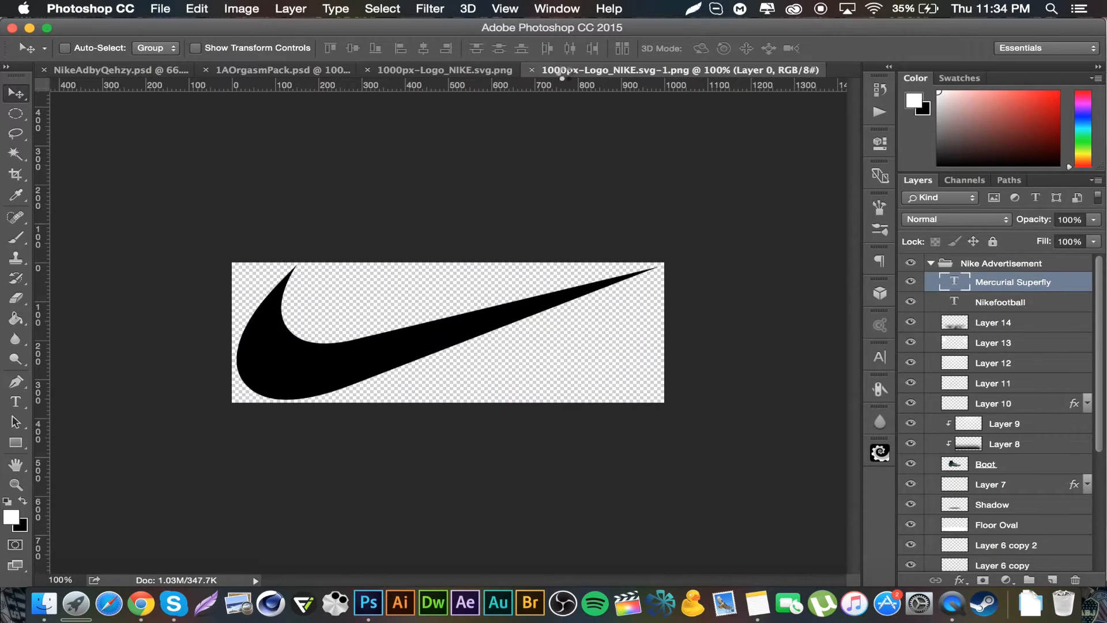
Step: Move the swoosh logo from its own document into the advertisement document
{"action": "left_click", "coordinate": [438, 69]}
{"action": "mouse_move", "coordinate": [397, 337]}
{"action": "left_mouse_down"}
{"action": "mouse_move", "coordinate": [110, 73]}
{"action": "mouse_move", "coordinate": [402, 340]}
{"action": "left_mouse_up"}
{"action": "left_click_drag", "start_coordinate": [448, 382], "coordinate": [531, 404]}
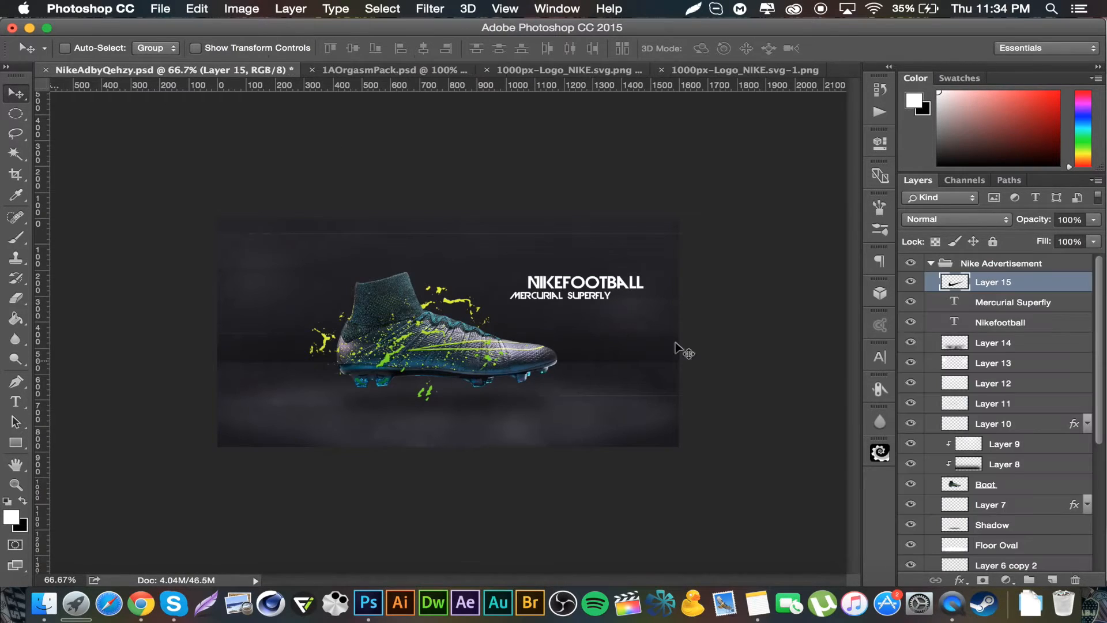
Step: Invert the swoosh to white and scale it down with Free Transform onto the boot
{"action": "key", "text": "super+i"}
{"action": "key", "text": "super+t"}
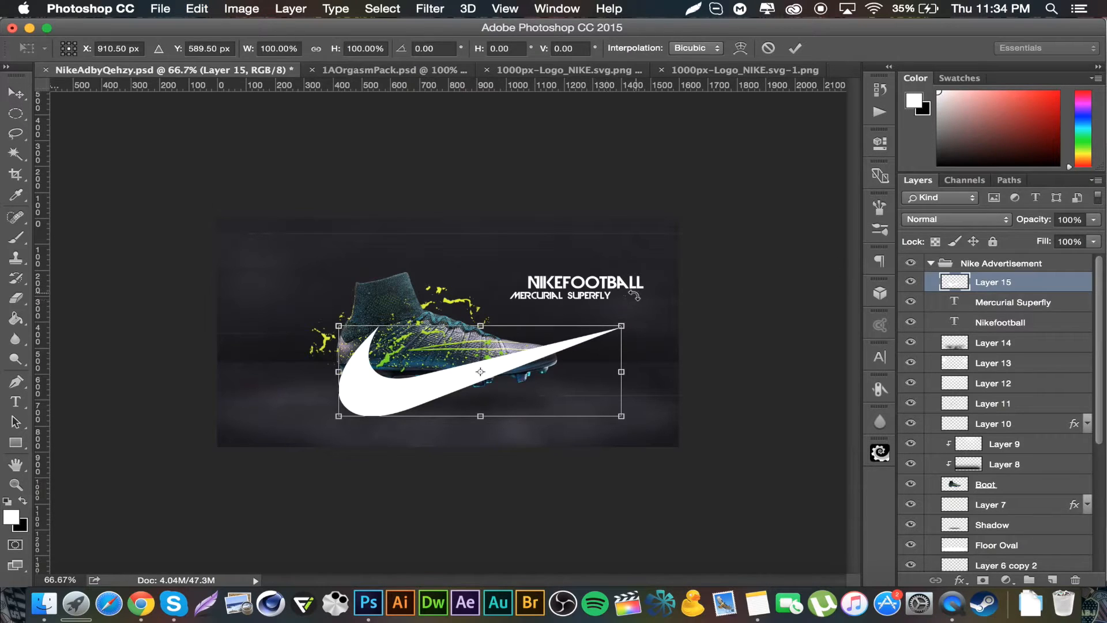
{"action": "left_click_drag", "start_coordinate": [621, 325], "coordinate": [515, 359]}
{"action": "key", "text": "Return"}
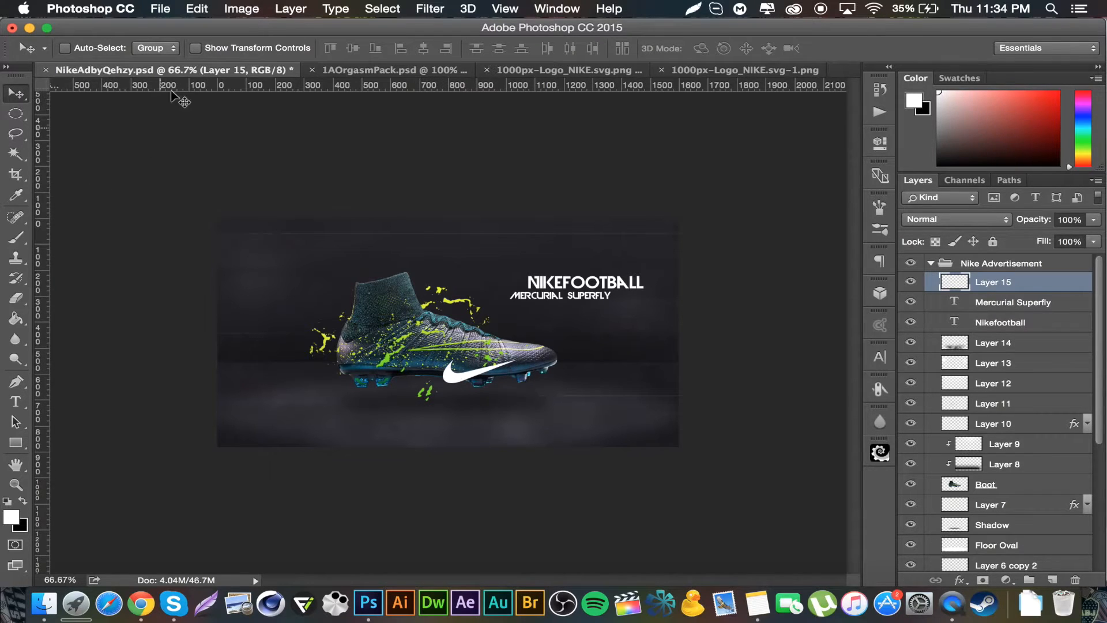
Step: Drag a vertical guide to the horizontal centre of the canvas
{"action": "left_click_drag", "start_coordinate": [44, 254], "coordinate": [445, 291]}
{"action": "left_click", "coordinate": [1049, 264]}
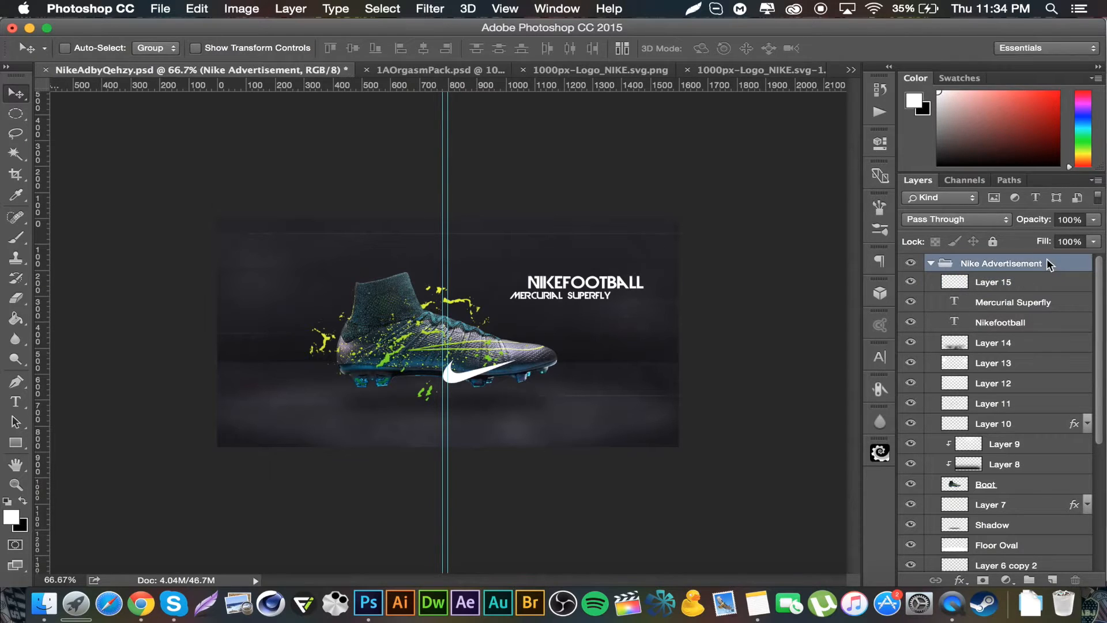
{"action": "scroll", "coordinate": [974, 346], "scroll_direction": "down", "scroll_amount": 5}
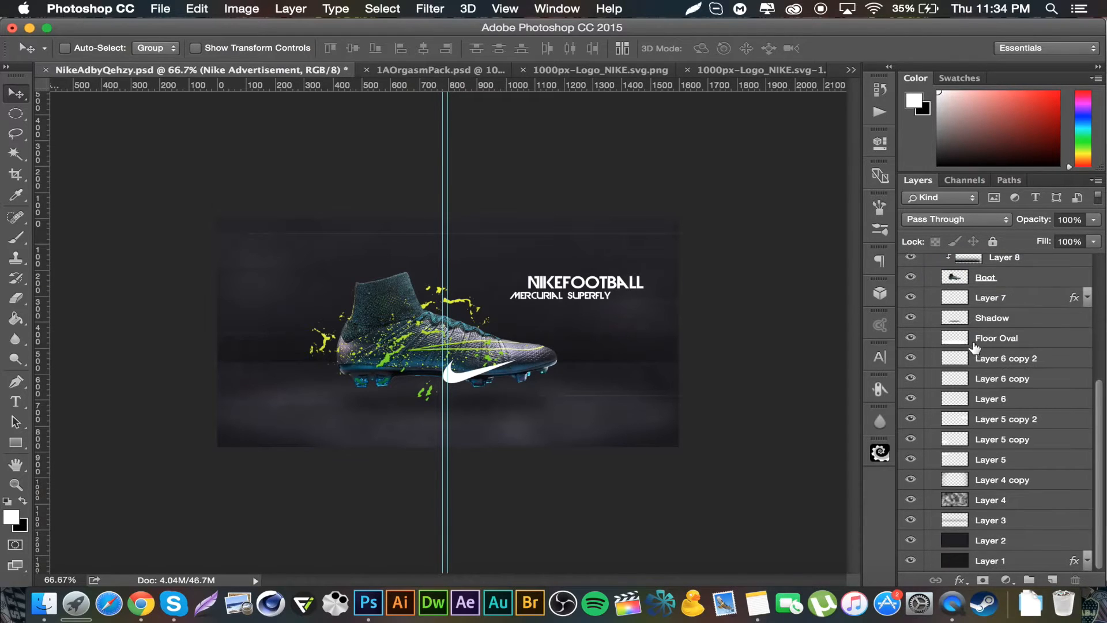
{"action": "left_click", "coordinate": [1007, 562]}
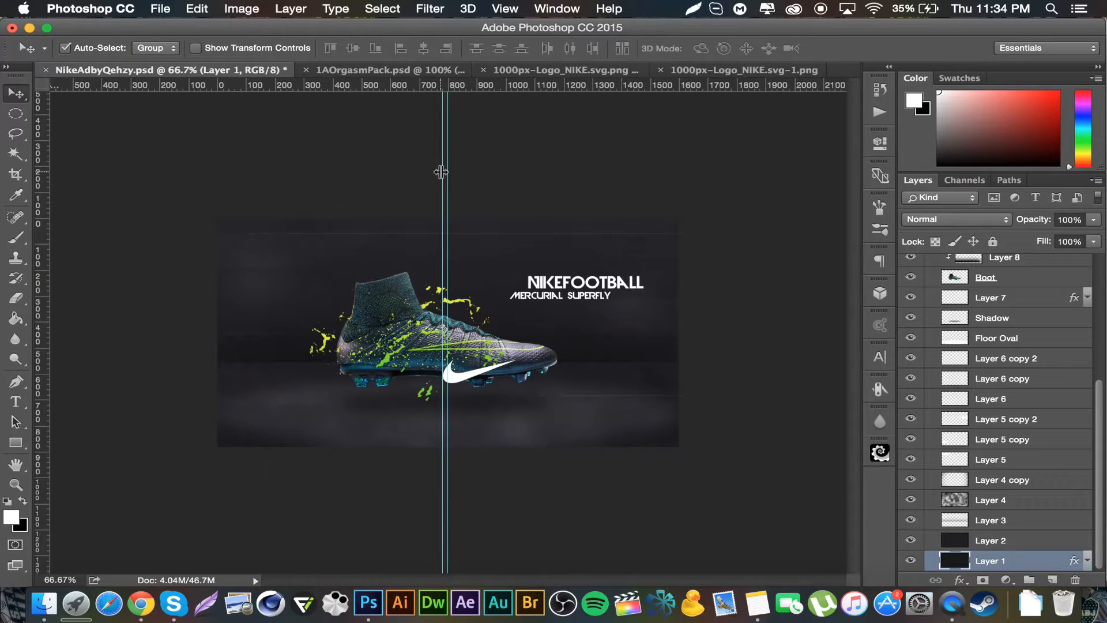
{"action": "key", "text": "super+z"}
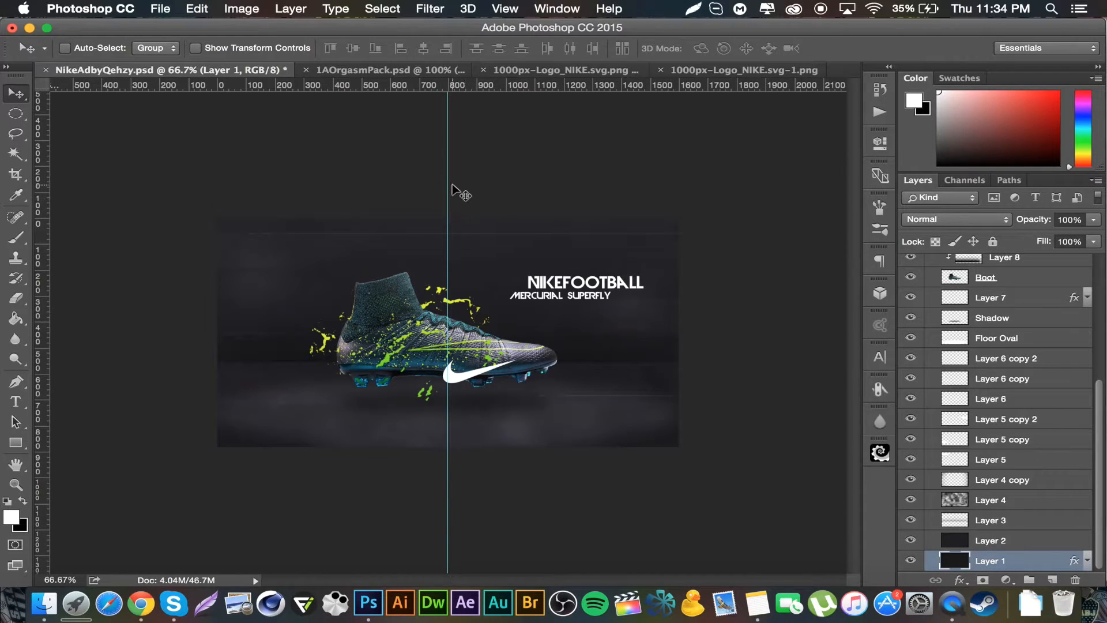
Step: Select the swoosh layer and move the logo below the boot, centred on the guide
{"action": "scroll", "coordinate": [985, 369], "scroll_direction": "up", "scroll_amount": 5}
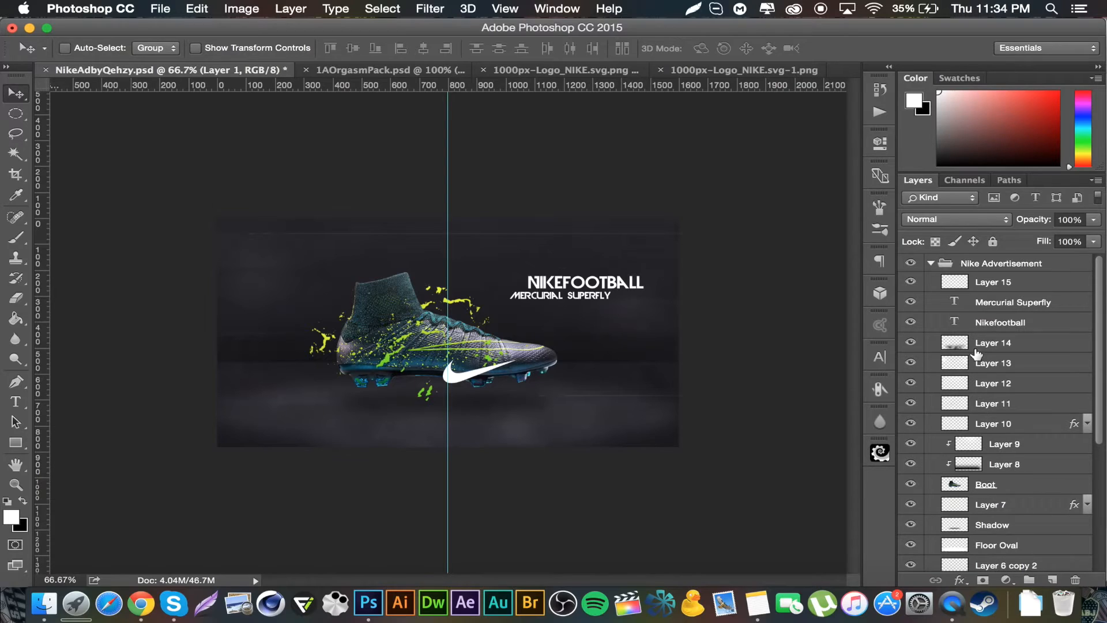
{"action": "left_click", "coordinate": [1013, 282]}
{"action": "mouse_move", "coordinate": [450, 186]}
{"action": "left_mouse_down"}
{"action": "mouse_move", "coordinate": [433, 186]}
{"action": "mouse_move", "coordinate": [448, 186]}
{"action": "left_mouse_up"}
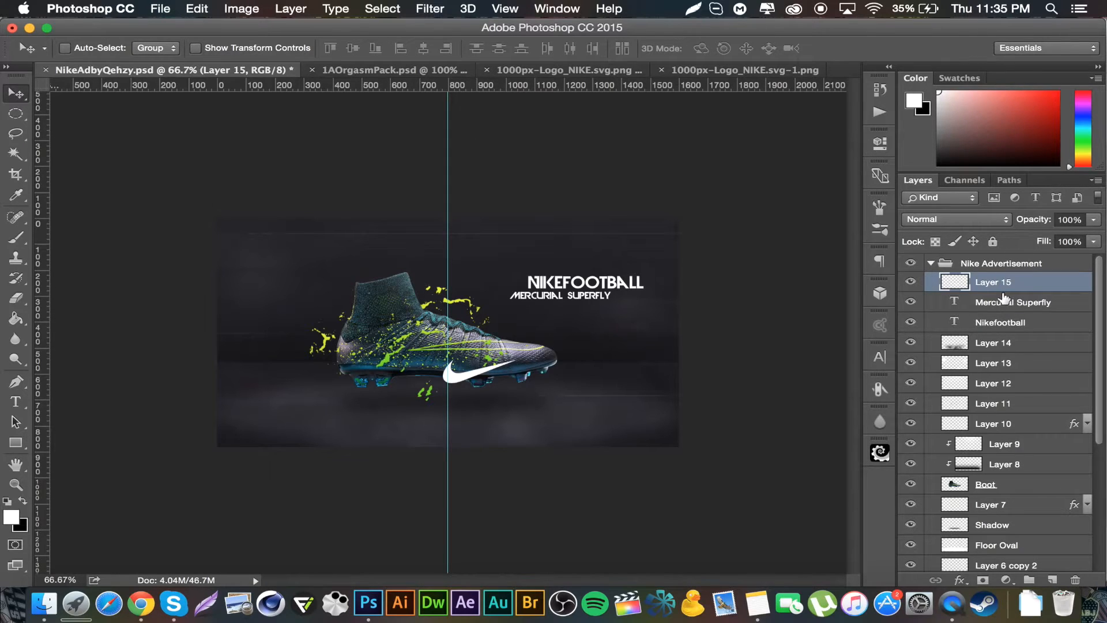
{"action": "key", "text": "super+t"}
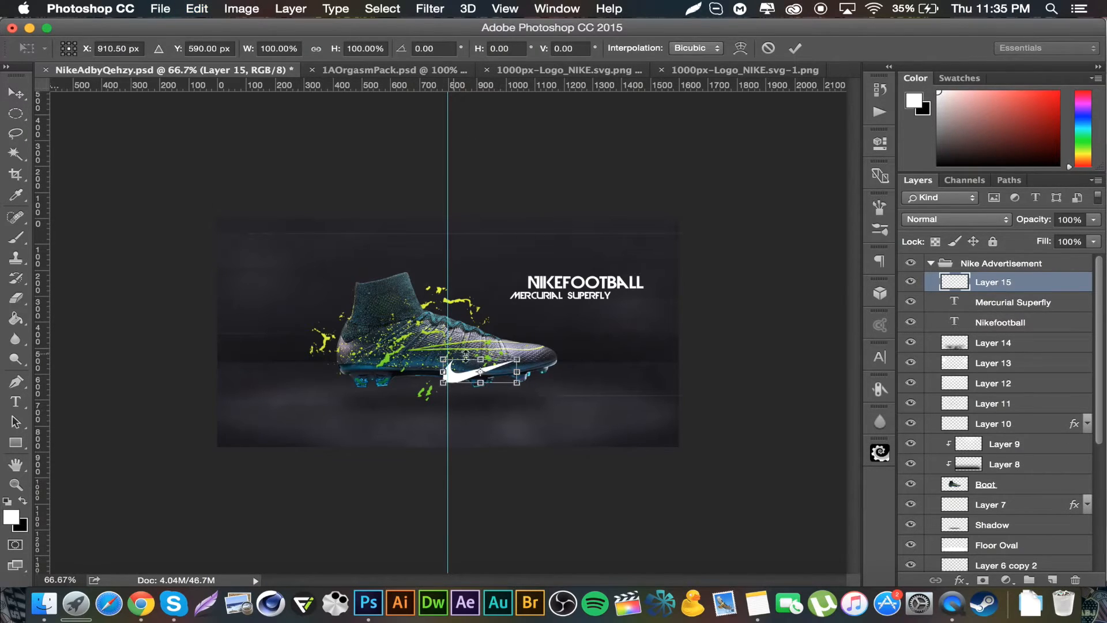
{"action": "left_click_drag", "start_coordinate": [483, 396], "coordinate": [465, 425]}
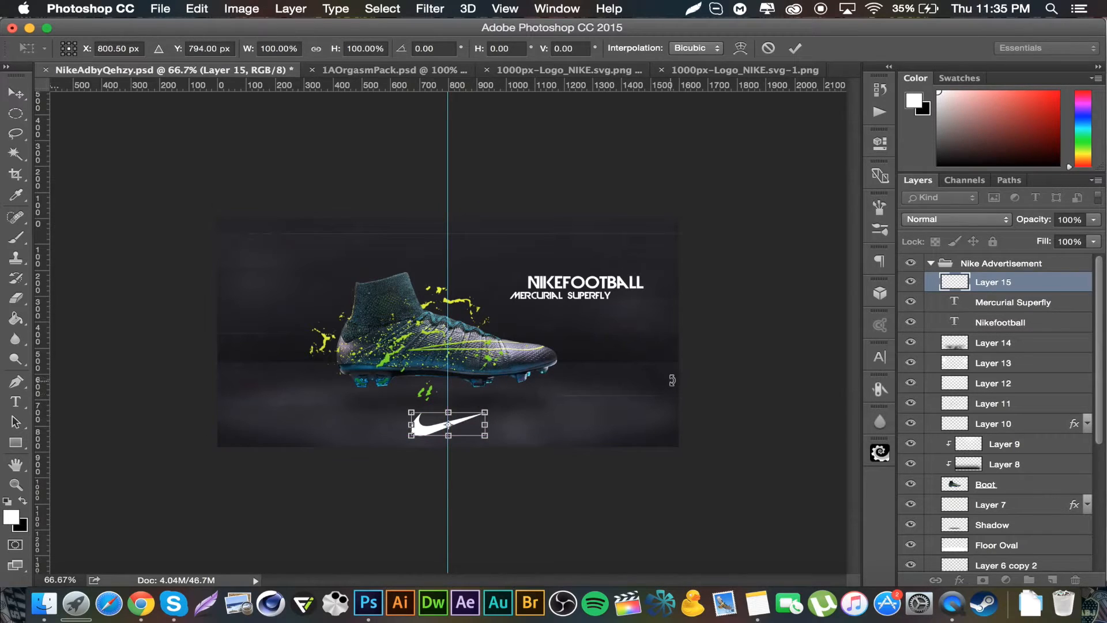
{"action": "key", "text": "Return"}
Step: Scale the swoosh down slightly with Free Transform and hide the guides
{"action": "key", "text": "super+t"}
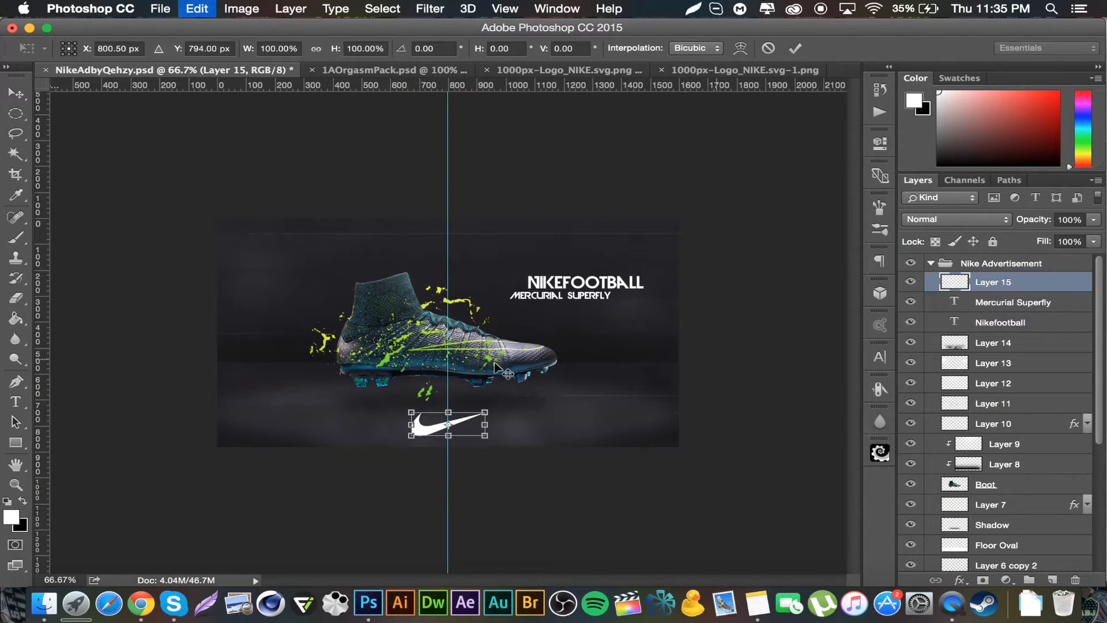
{"action": "left_click_drag", "start_coordinate": [484, 412], "coordinate": [477, 415]}
{"action": "key", "text": "Return"}
{"action": "key", "text": "super+semicolon"}
Step: Set the swoosh layer's blend mode to Overlay
{"action": "left_click", "coordinate": [1006, 219]}
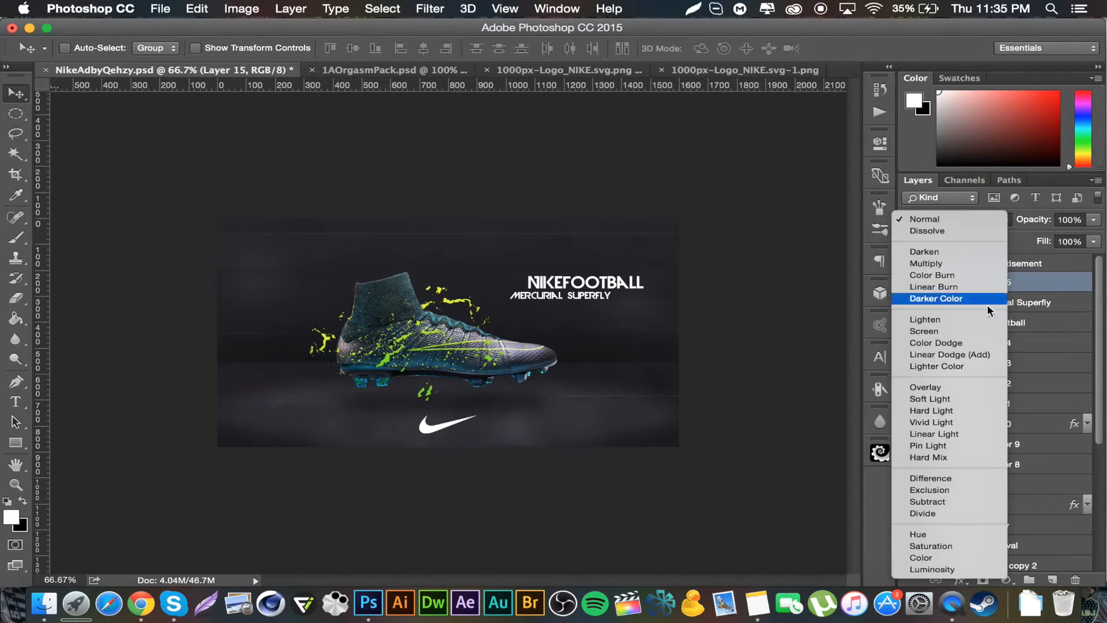
{"action": "left_click", "coordinate": [950, 383]}
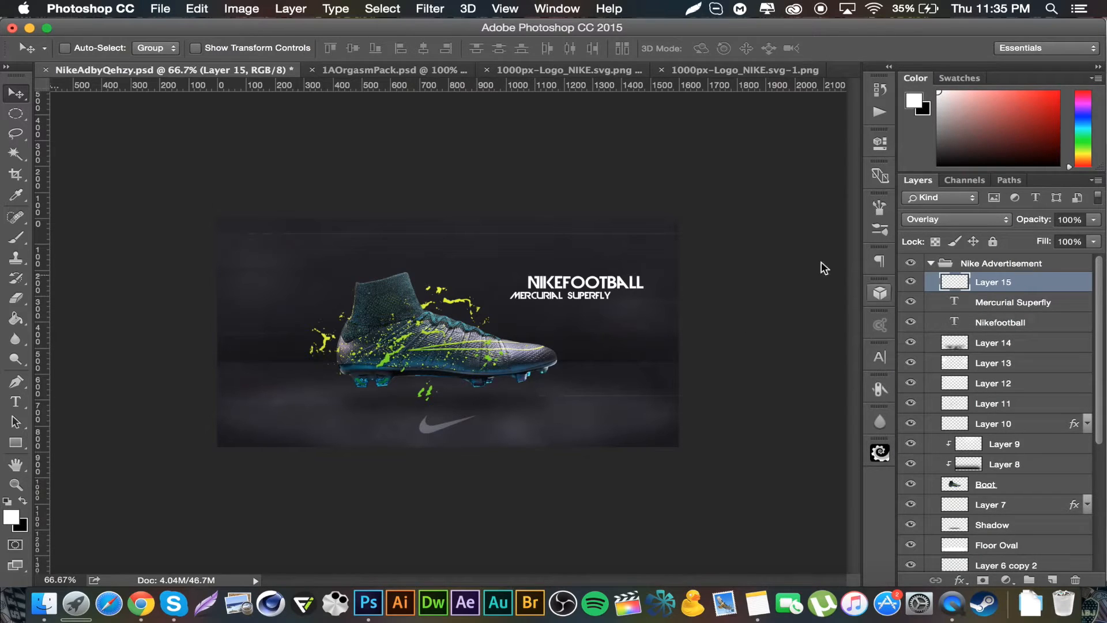
Step: Select the word MERCURIAL and set its text colour to grey #686872 sampled from the canvas
{"action": "double_click", "coordinate": [953, 304]}
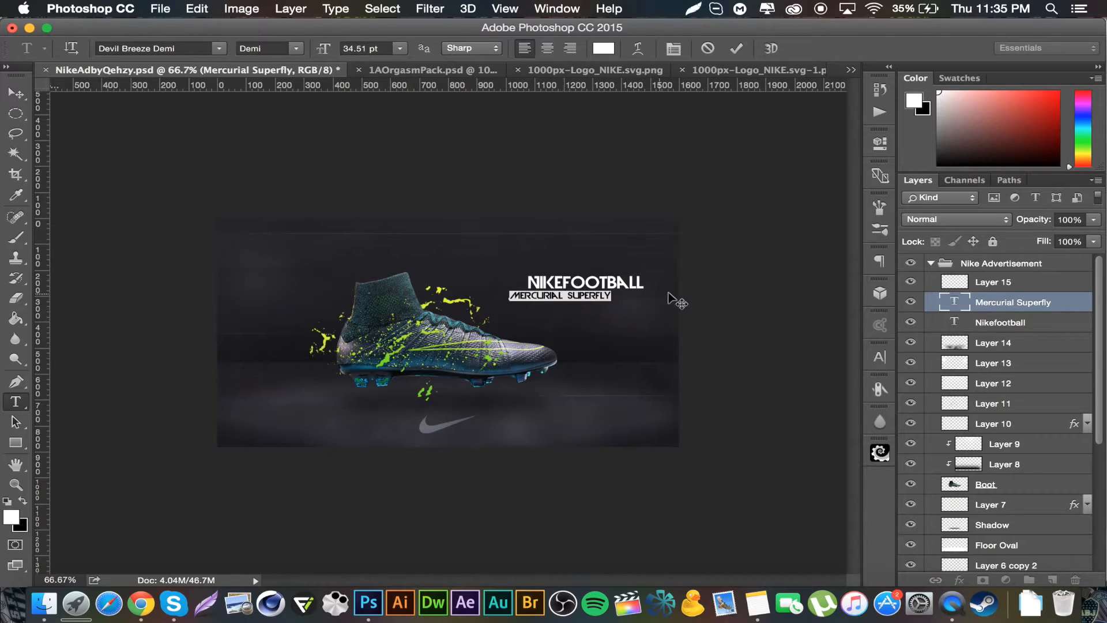
{"action": "left_click", "coordinate": [568, 294]}
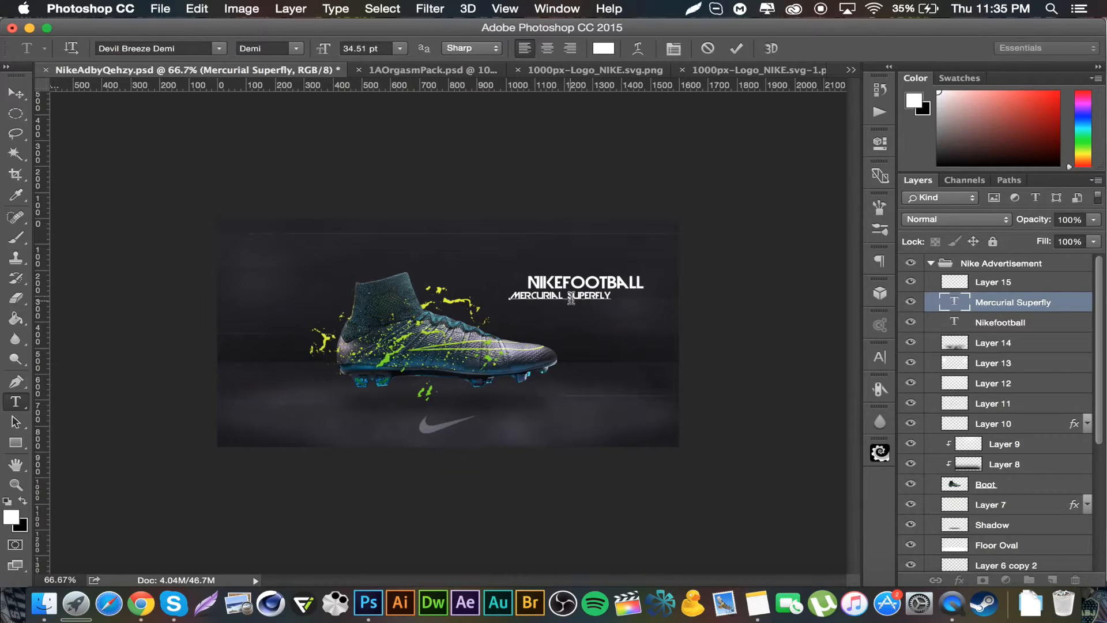
{"action": "left_click_drag", "start_coordinate": [567, 297], "coordinate": [500, 297]}
{"action": "left_click", "coordinate": [604, 48]}
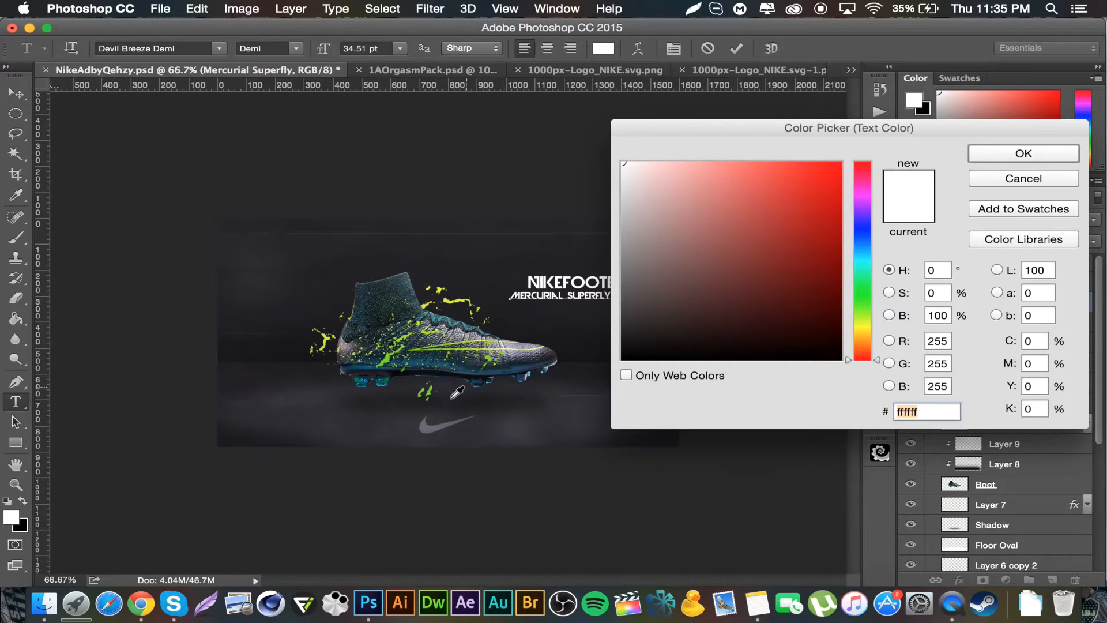
{"action": "left_click", "coordinate": [430, 422]}
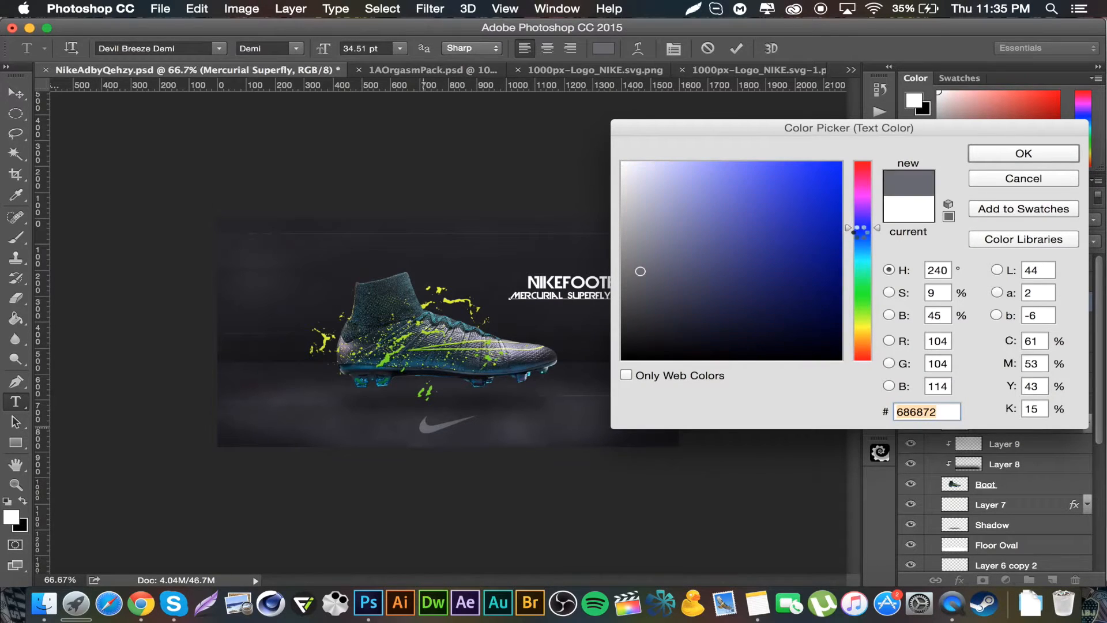
{"action": "left_click", "coordinate": [1006, 154]}
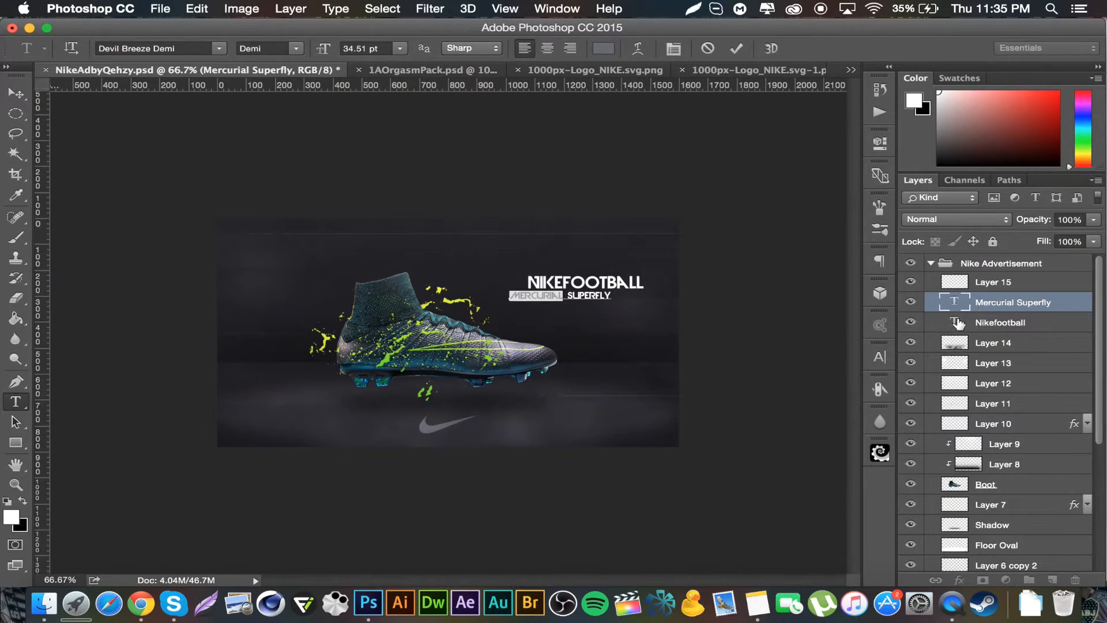
Step: Select the word SUPERFLY, color it lime green #def717 sampled from the splatter, and commit the text
{"action": "double_click", "coordinate": [583, 296]}
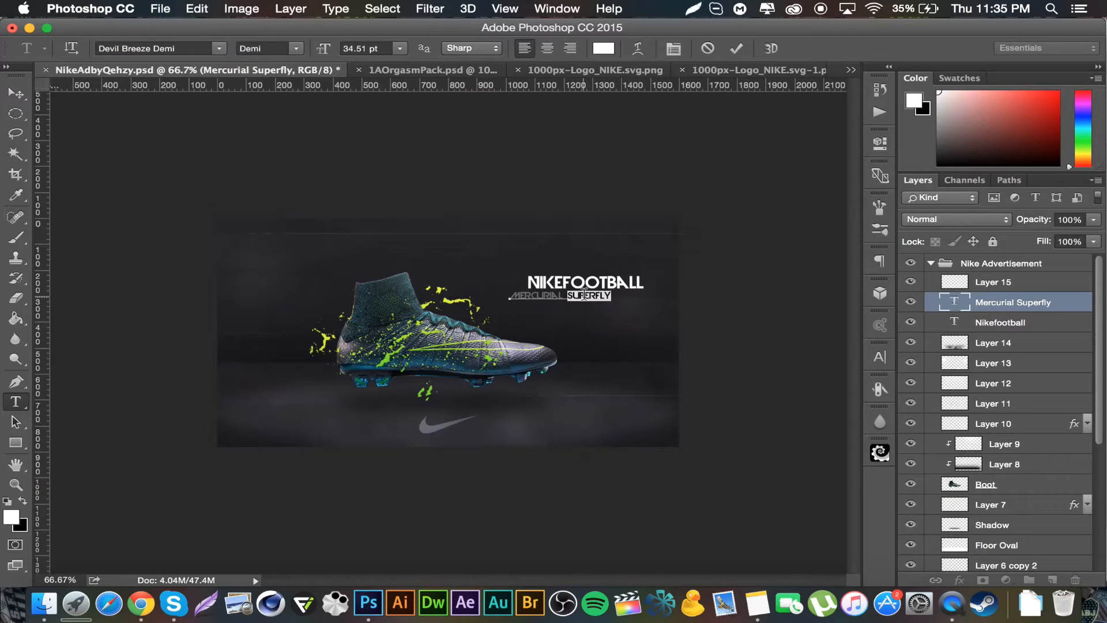
{"action": "left_click", "coordinate": [604, 49]}
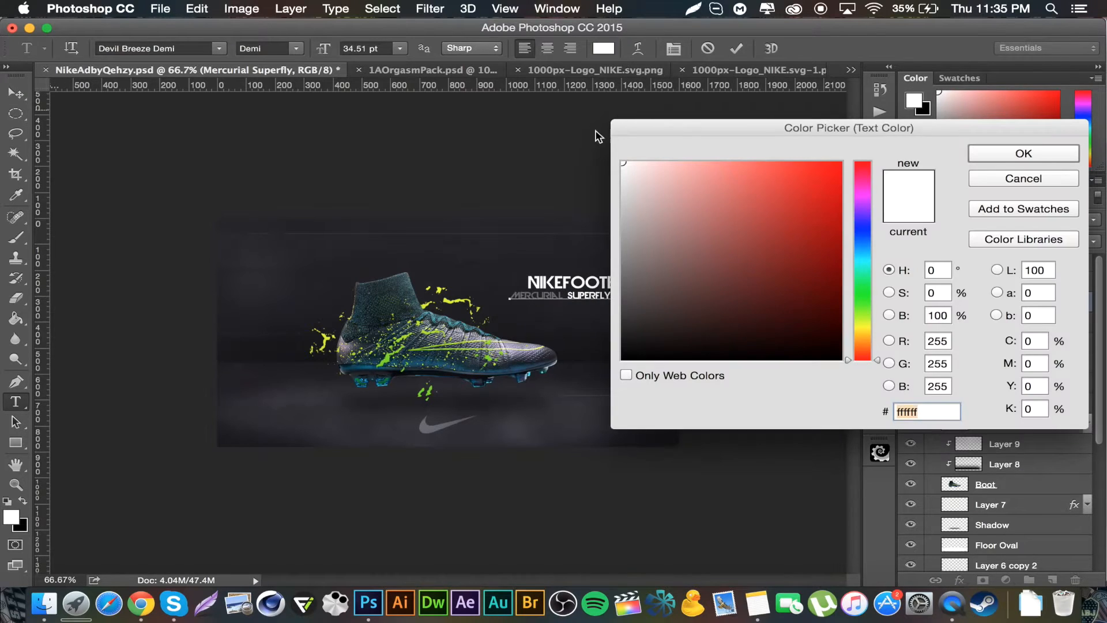
{"action": "left_click", "coordinate": [458, 300]}
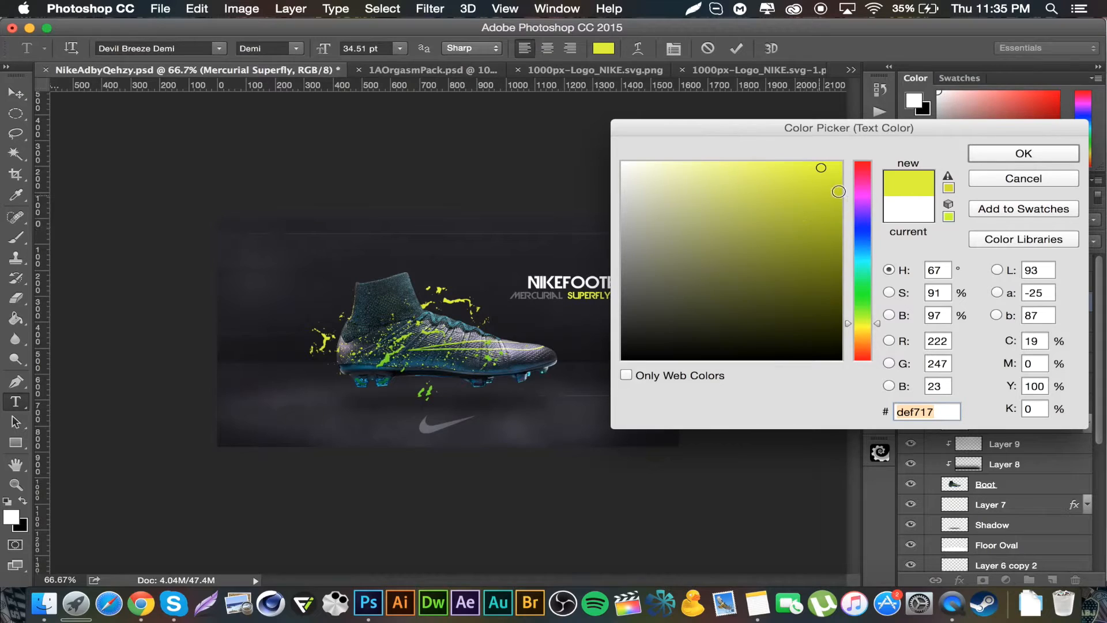
{"action": "left_click", "coordinate": [1035, 154]}
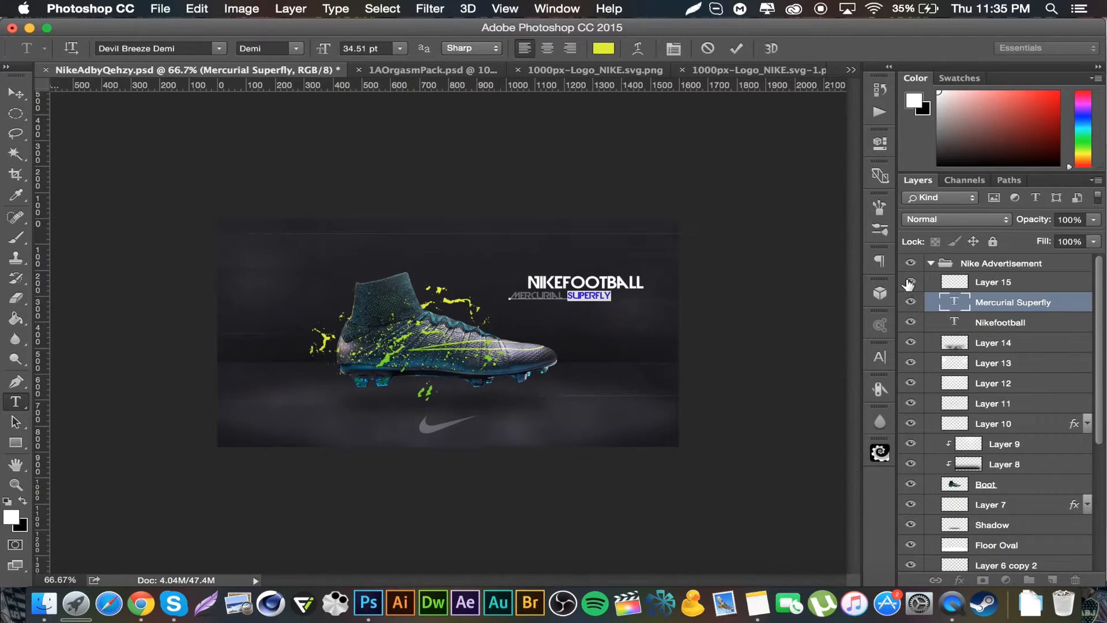
{"action": "key", "text": "ctrl+Return"}
{"action": "key", "text": "v"}
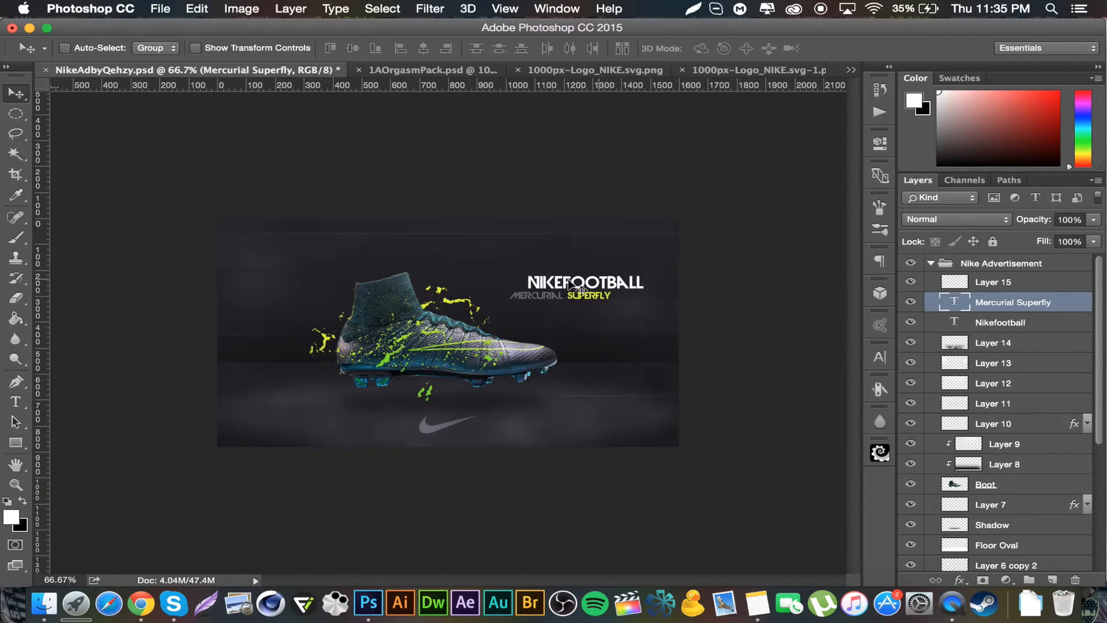
Step: Select the word NIKE in the Nikefootball text and set its colour to lime green #cfe219 sampled from the splatter
{"action": "double_click", "coordinate": [955, 322]}
{"action": "left_click_drag", "start_coordinate": [563, 282], "coordinate": [500, 278]}
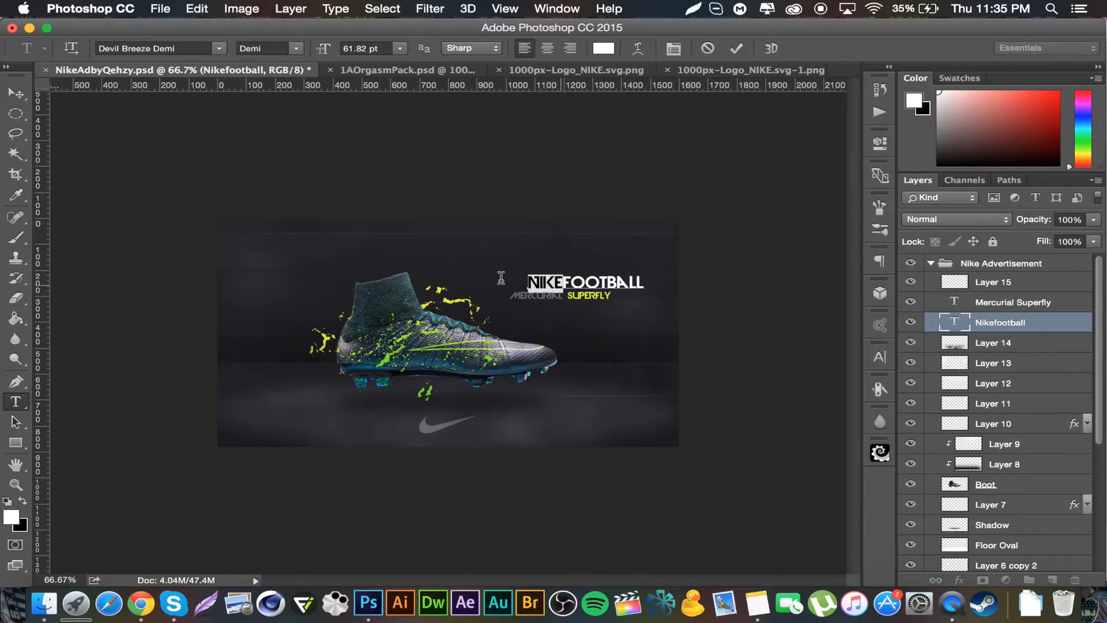
{"action": "left_click", "coordinate": [605, 48]}
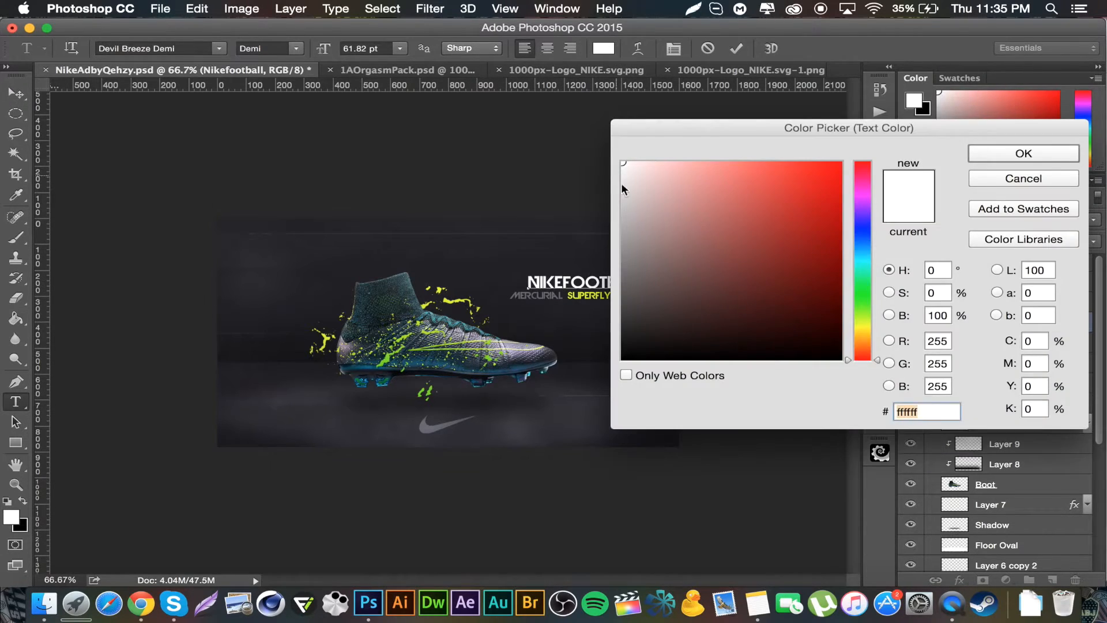
{"action": "left_click", "coordinate": [578, 285]}
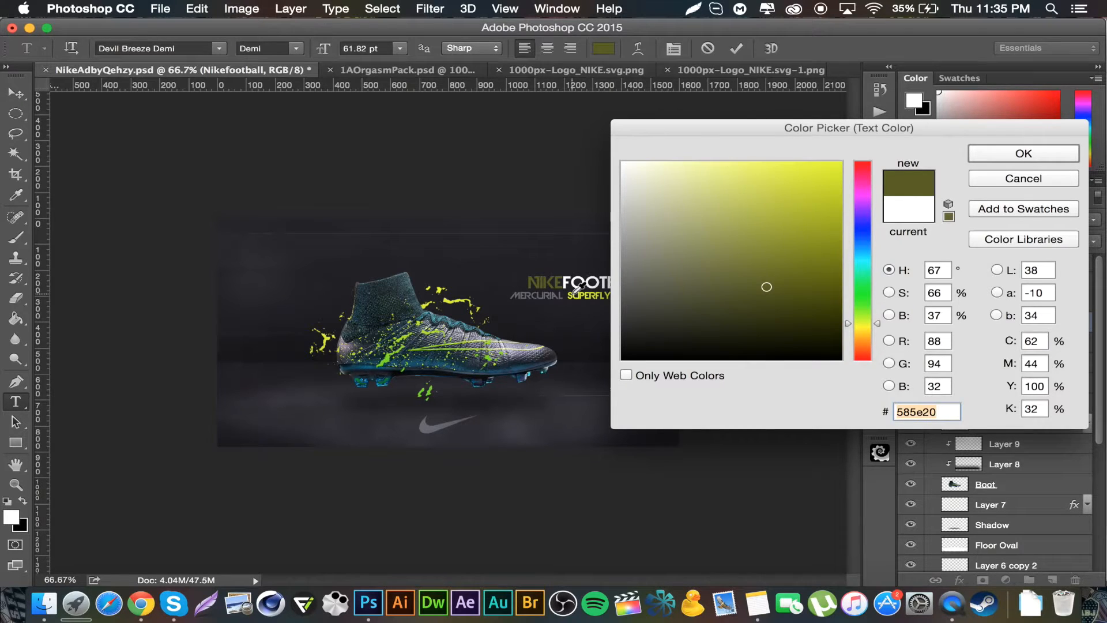
{"action": "left_click", "coordinate": [580, 297]}
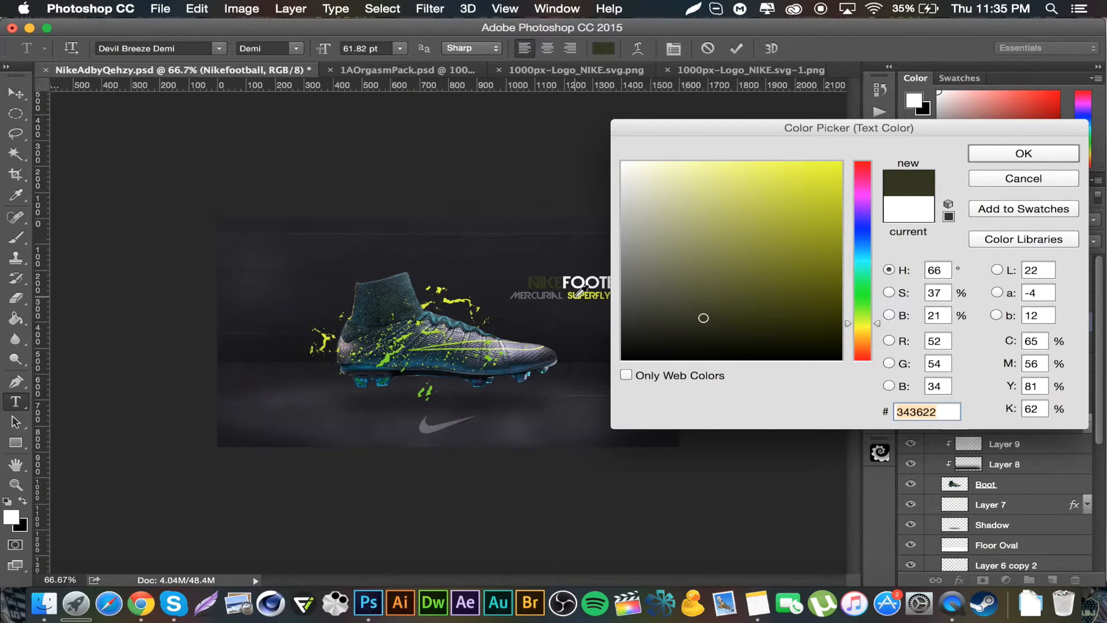
{"action": "left_click", "coordinate": [585, 291]}
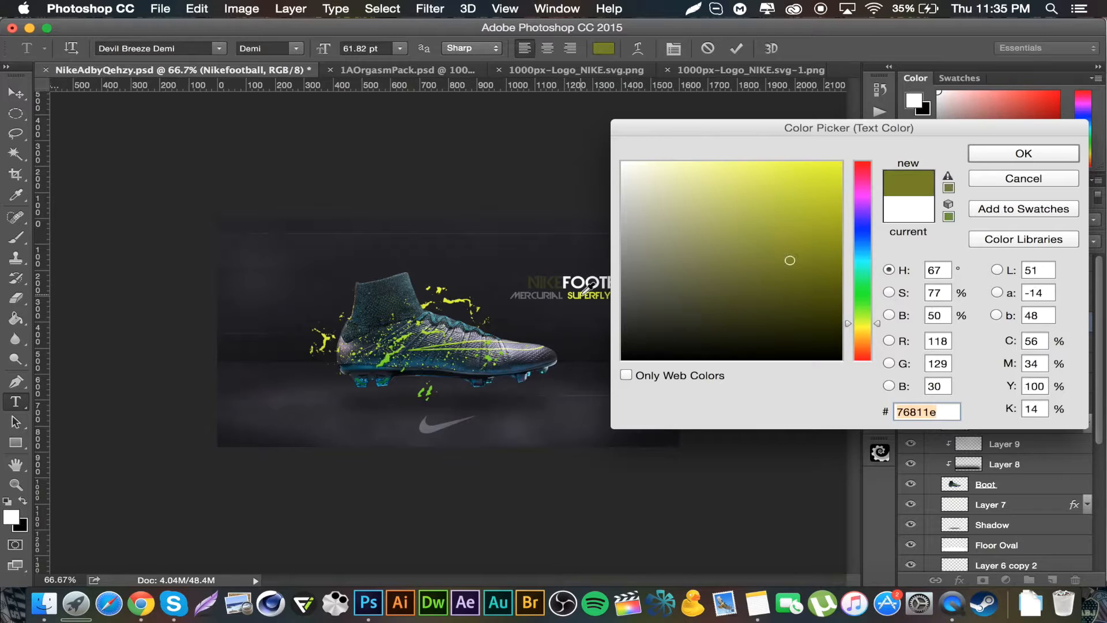
{"action": "left_click", "coordinate": [462, 298]}
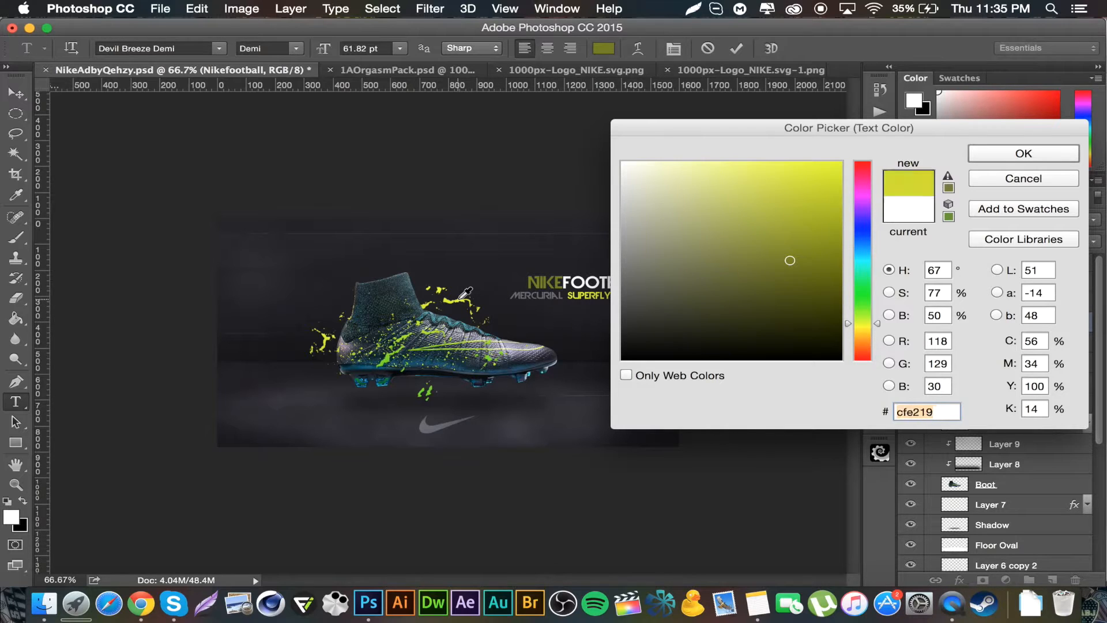
{"action": "left_click", "coordinate": [1024, 154]}
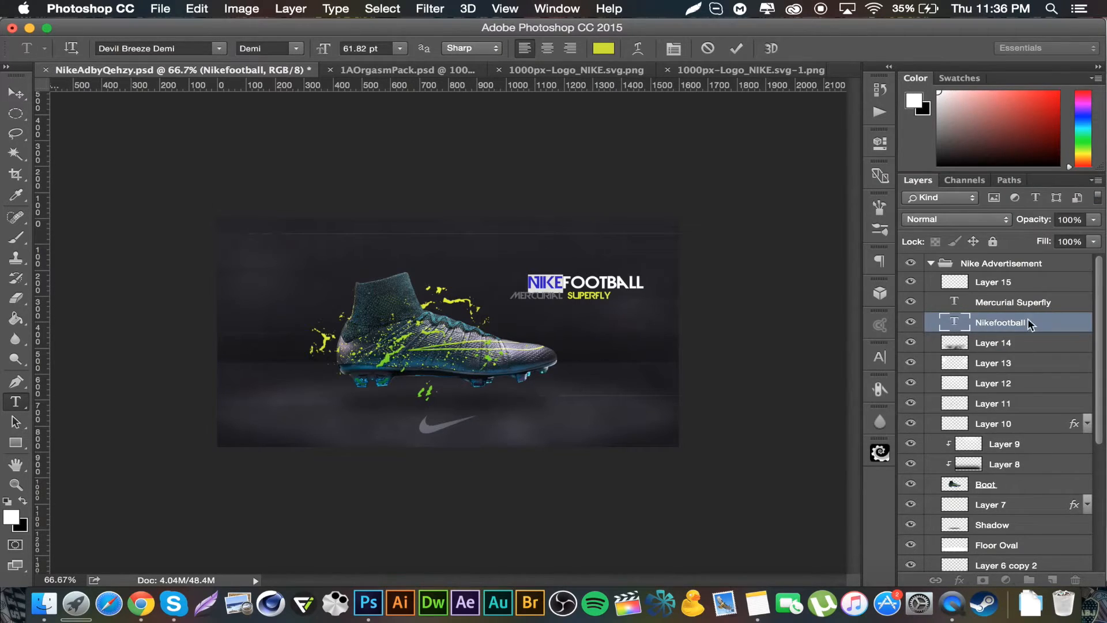
Step: Select the word FOOTBALL, set its colour to grey #686874 sampled from the swoosh, and commit the text
{"action": "double_click", "coordinate": [598, 282]}
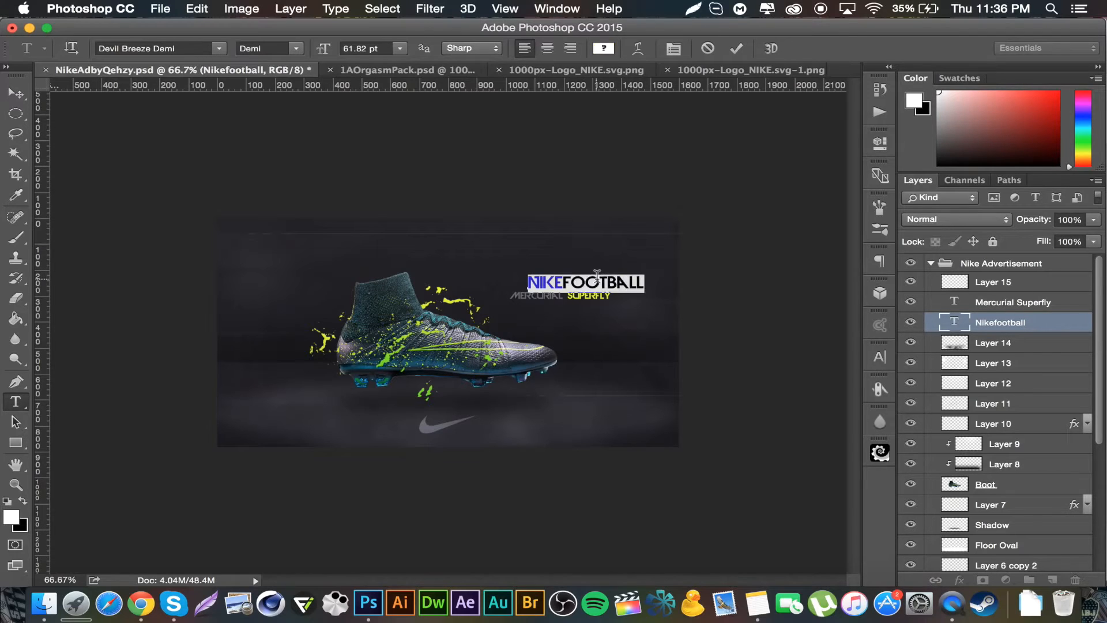
{"action": "left_click_drag", "start_coordinate": [563, 282], "coordinate": [672, 271]}
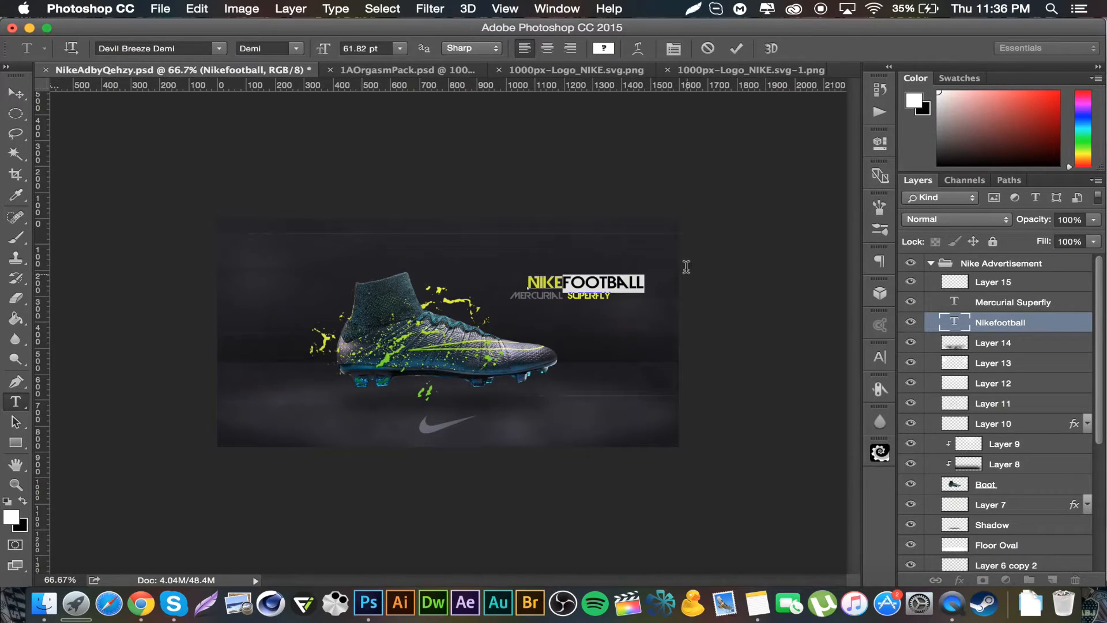
{"action": "left_click", "coordinate": [604, 48]}
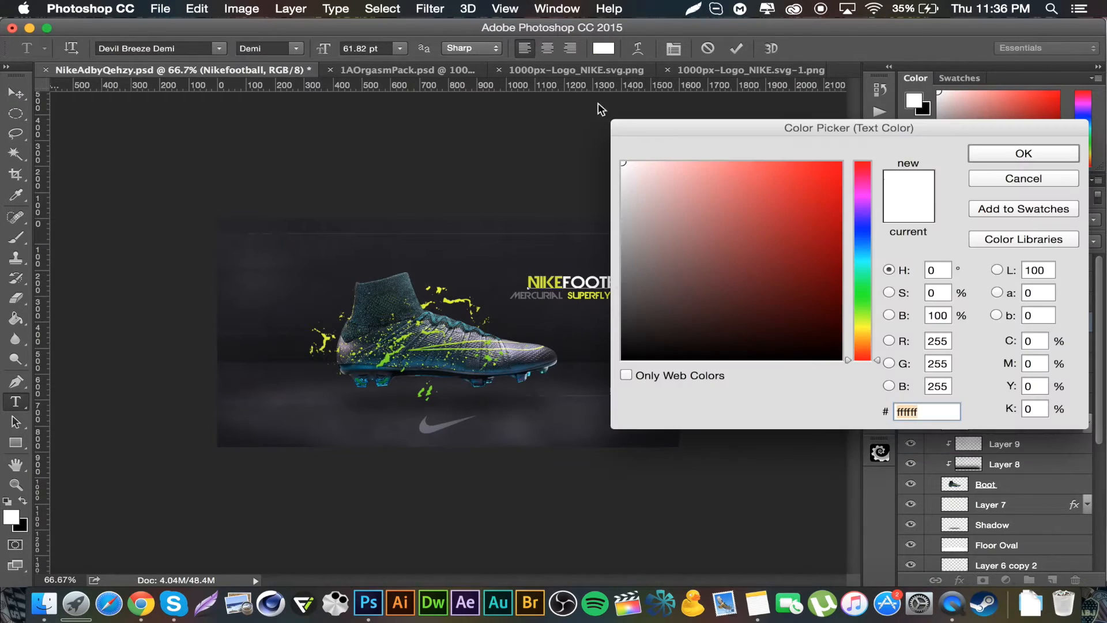
{"action": "left_click", "coordinate": [427, 423]}
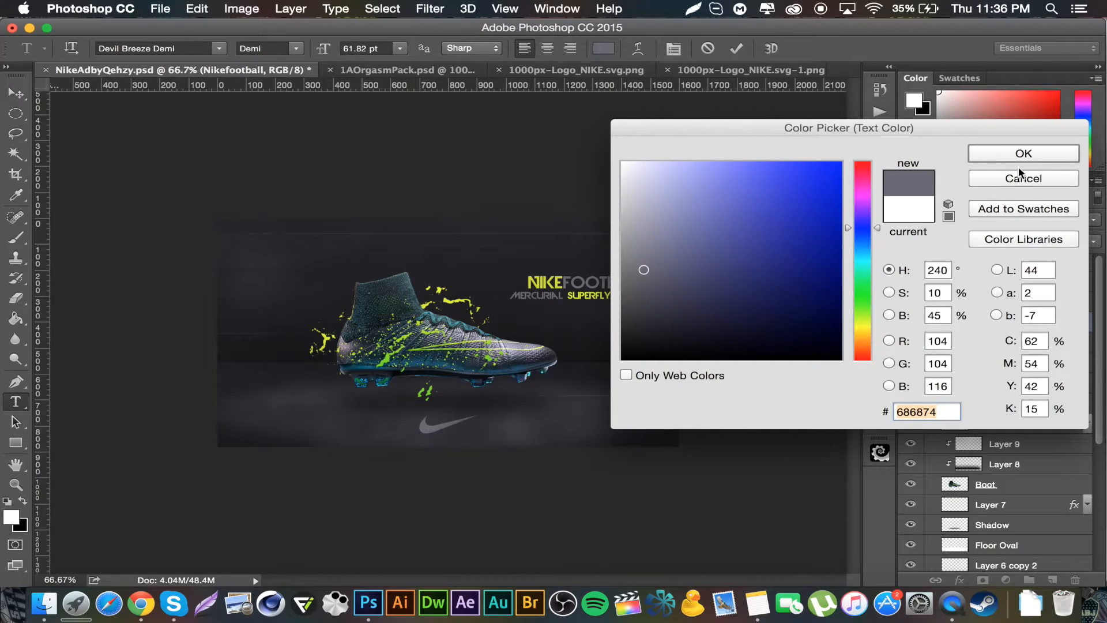
{"action": "left_click", "coordinate": [981, 155]}
{"action": "left_click", "coordinate": [15, 93]}
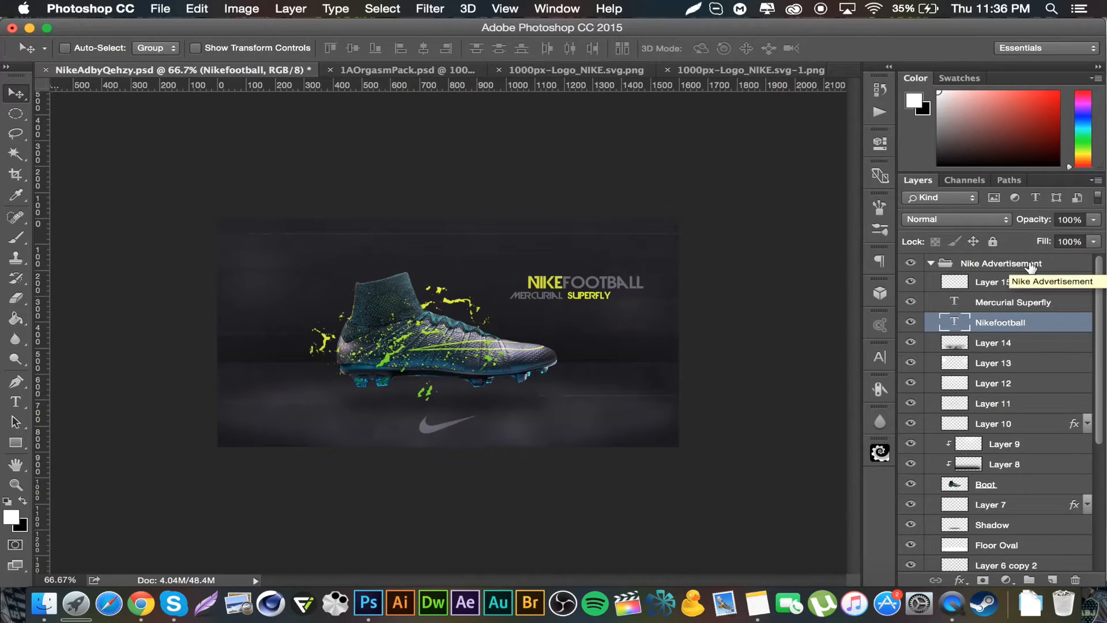
Step: Collapse the Nike Advertisement group and add a Vibrance adjustment layer with vibrance 12 and saturation 8
{"action": "left_click", "coordinate": [989, 285]}
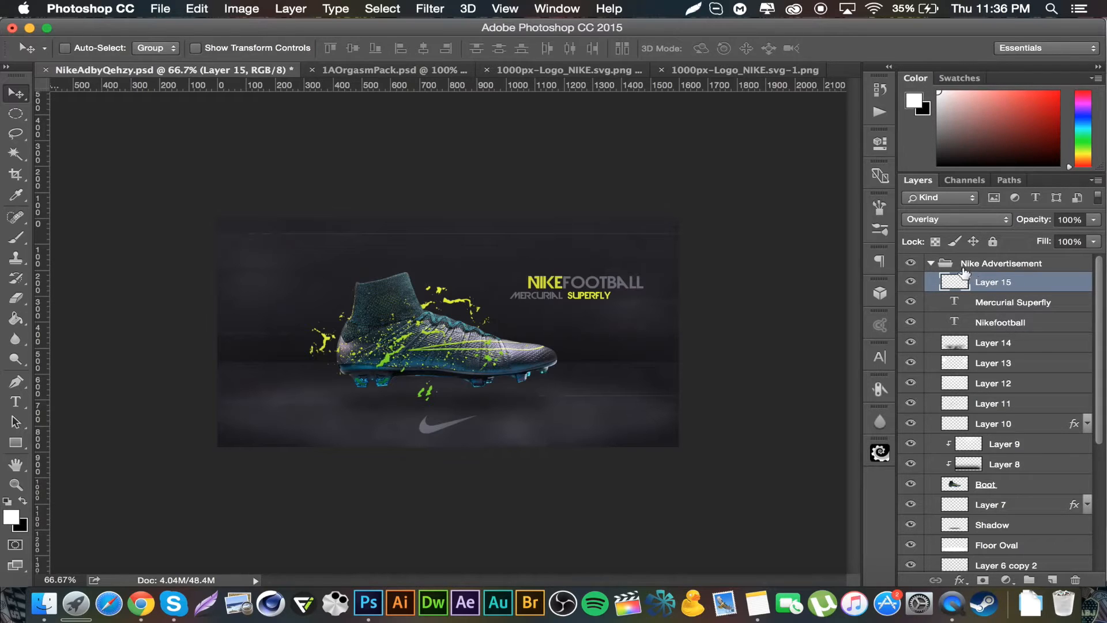
{"action": "left_click", "coordinate": [931, 265]}
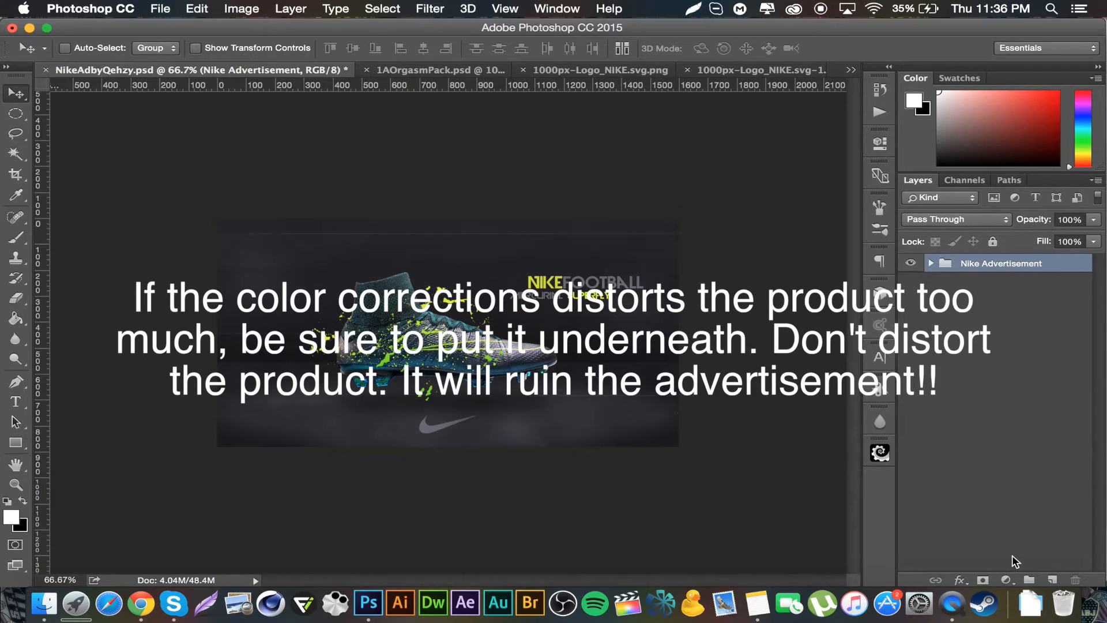
{"action": "left_click", "coordinate": [1006, 580]}
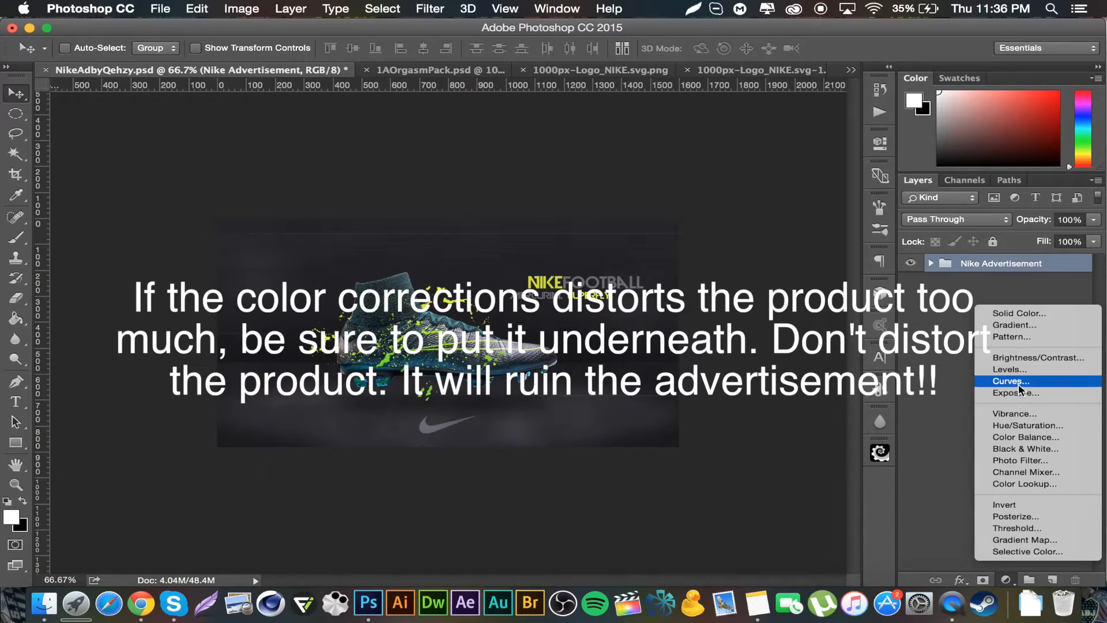
{"action": "left_click", "coordinate": [1029, 414]}
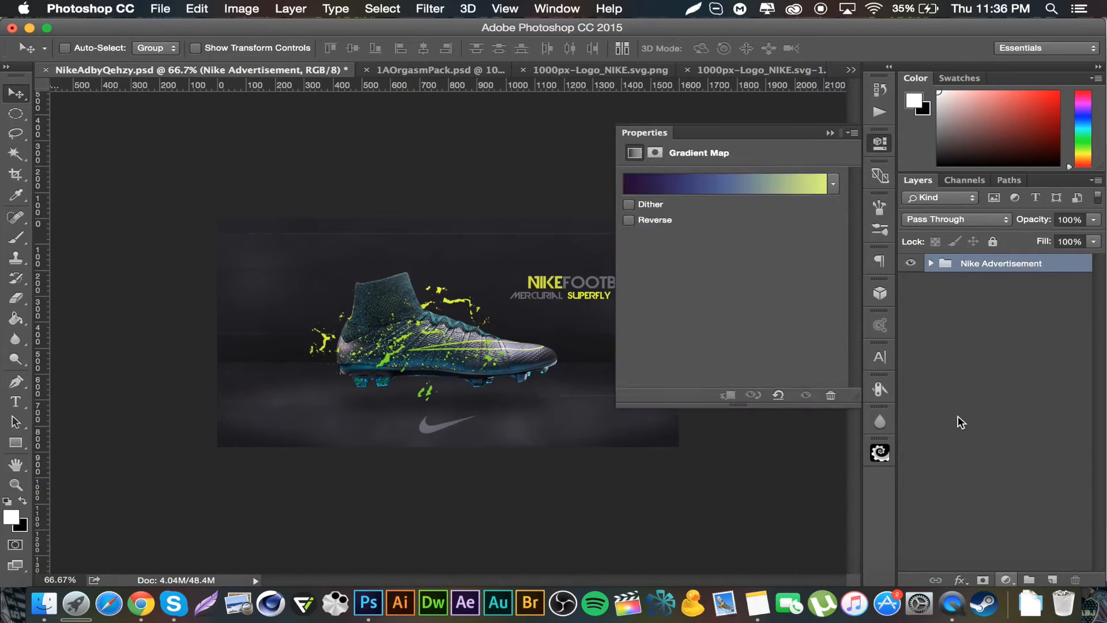
{"action": "left_click", "coordinate": [820, 180]}
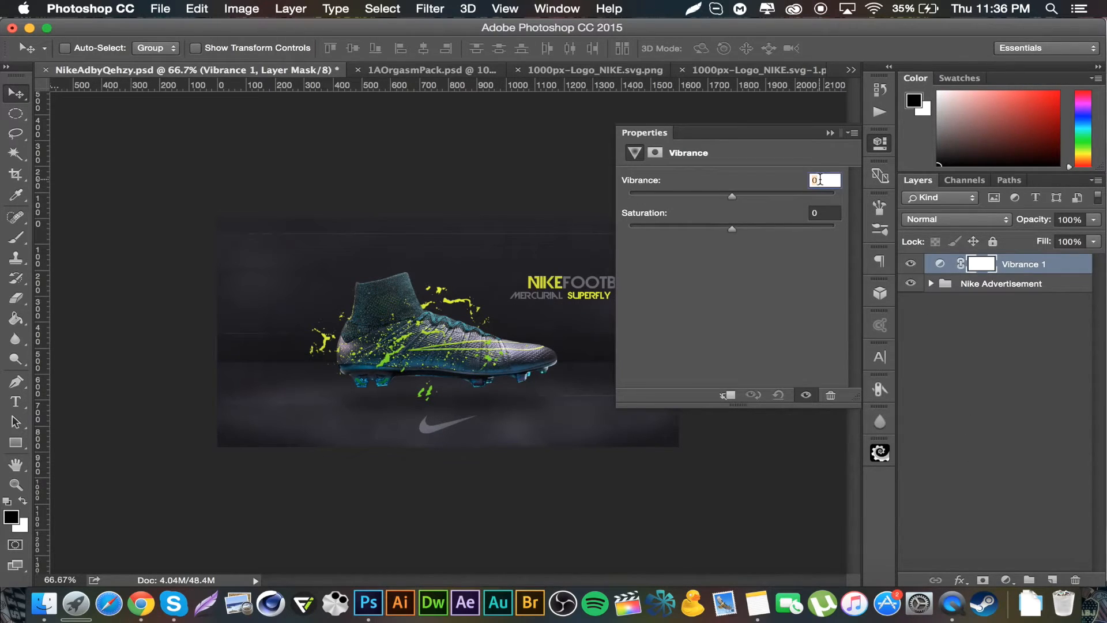
{"action": "type", "text": "12"}
{"action": "left_click", "coordinate": [831, 214]}
{"action": "type", "text": "8"}
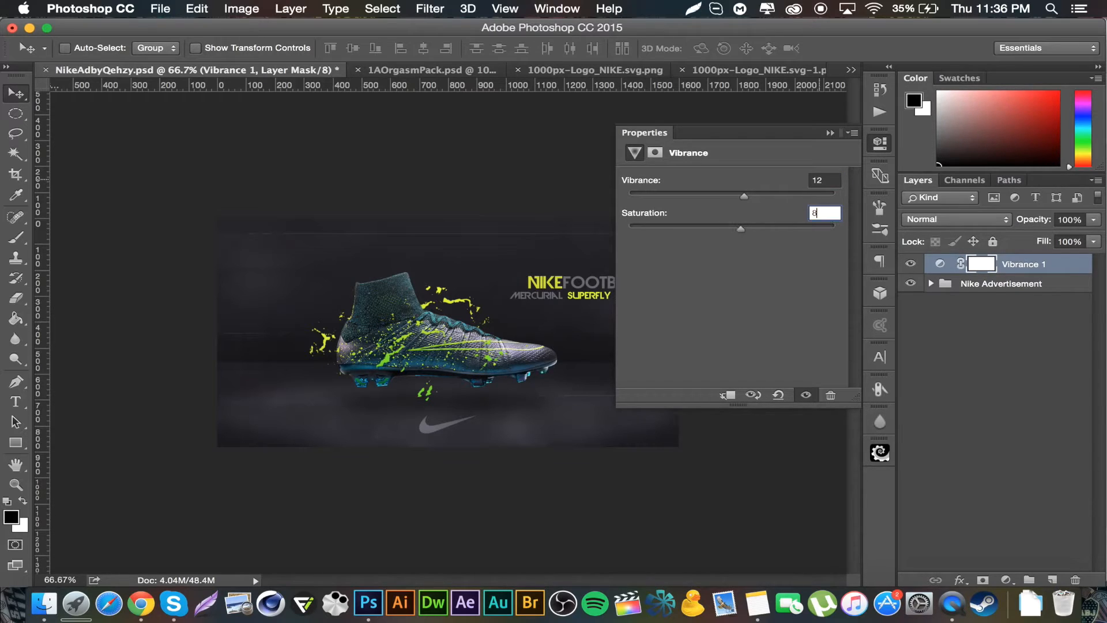
{"action": "left_click", "coordinate": [830, 134]}
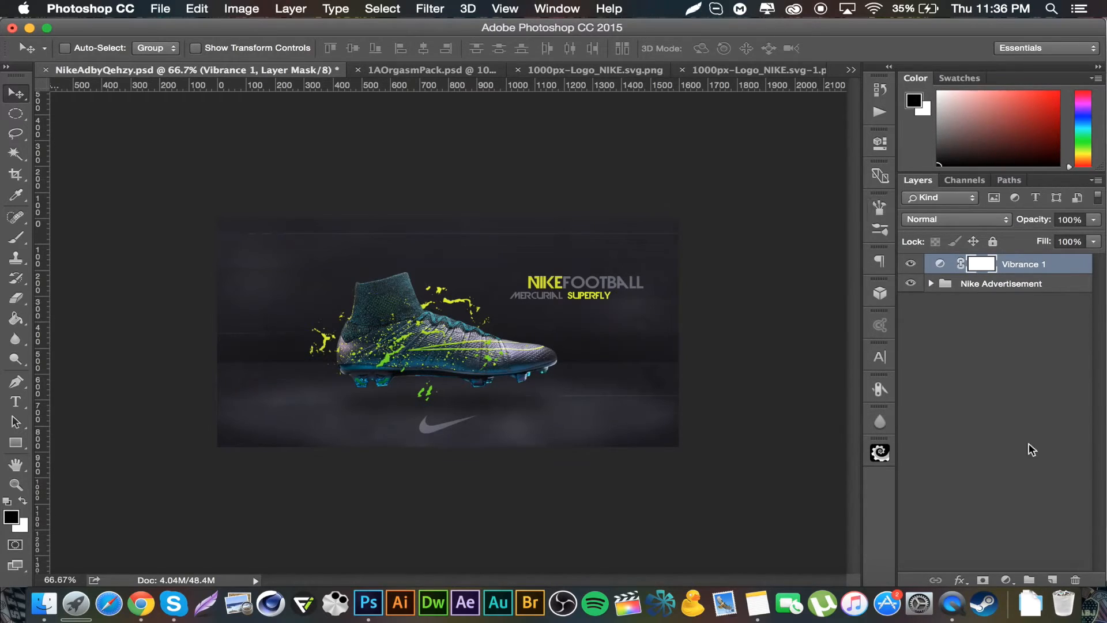
Step: Add a Curves adjustment layer and bend the RGB curve into a gentle S-curve for more contrast
{"action": "left_click", "coordinate": [1005, 581]}
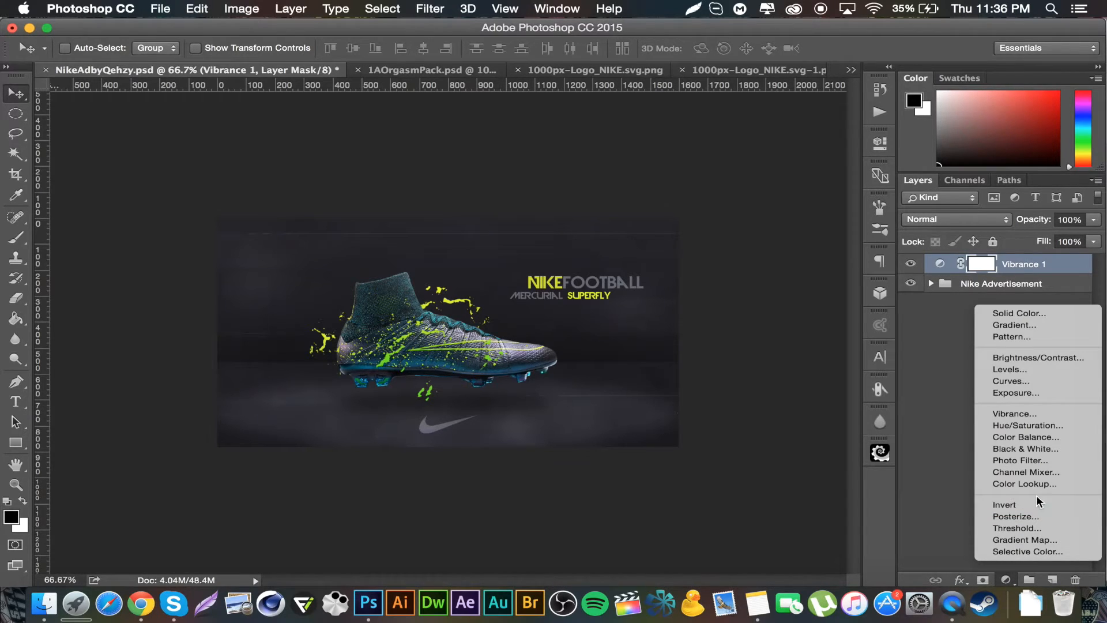
{"action": "left_click", "coordinate": [1025, 381]}
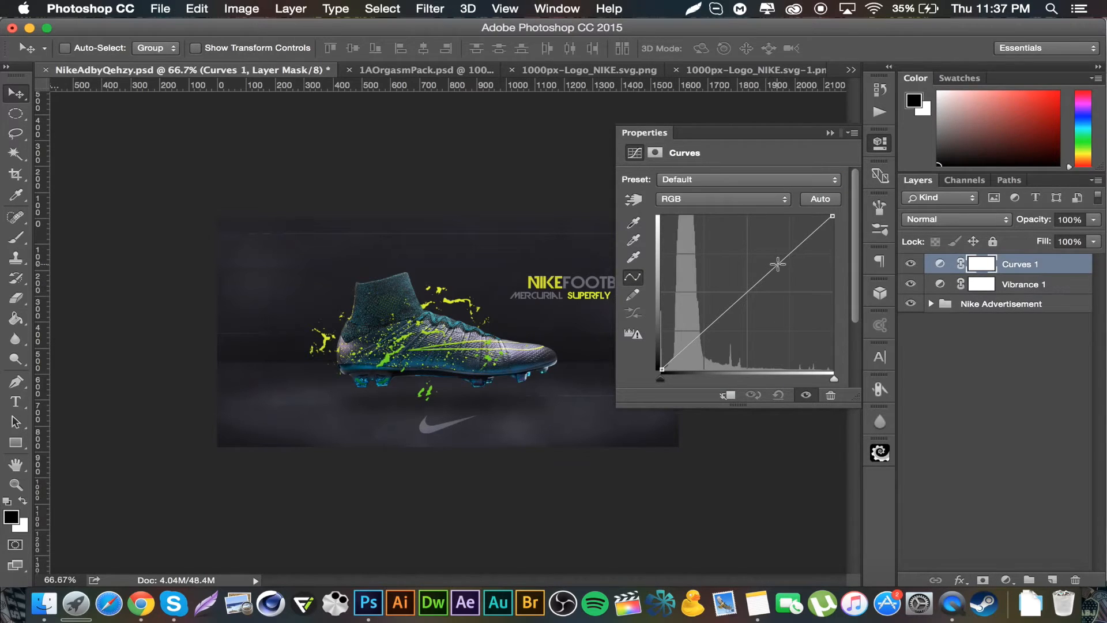
{"action": "left_click_drag", "start_coordinate": [779, 263], "coordinate": [784, 268]}
{"action": "left_click_drag", "start_coordinate": [725, 318], "coordinate": [723, 315]}
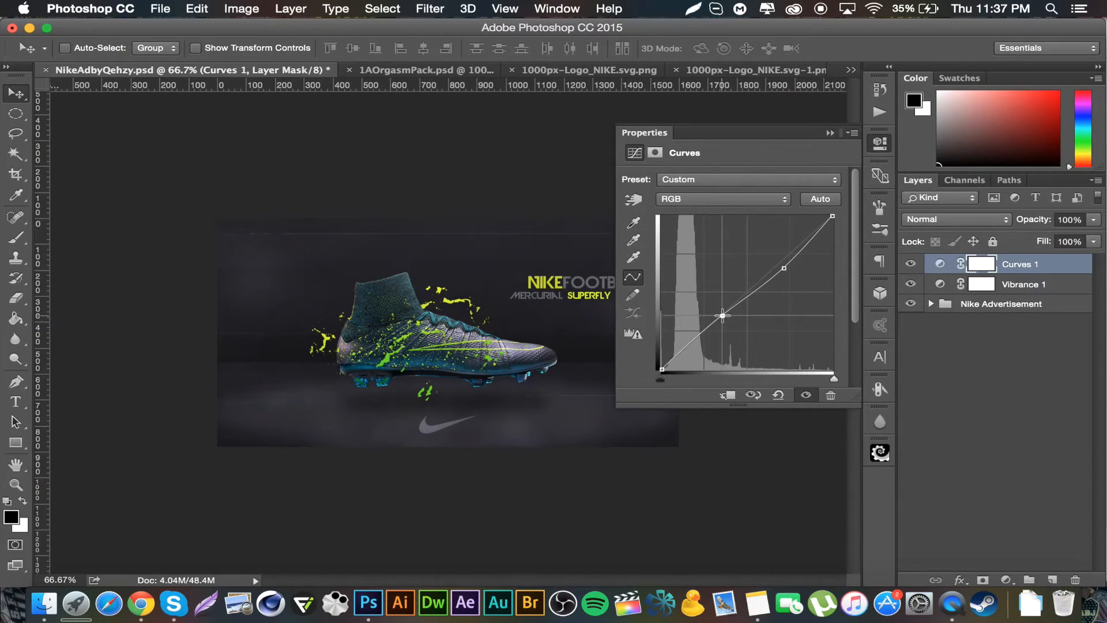
{"action": "left_click", "coordinate": [829, 131]}
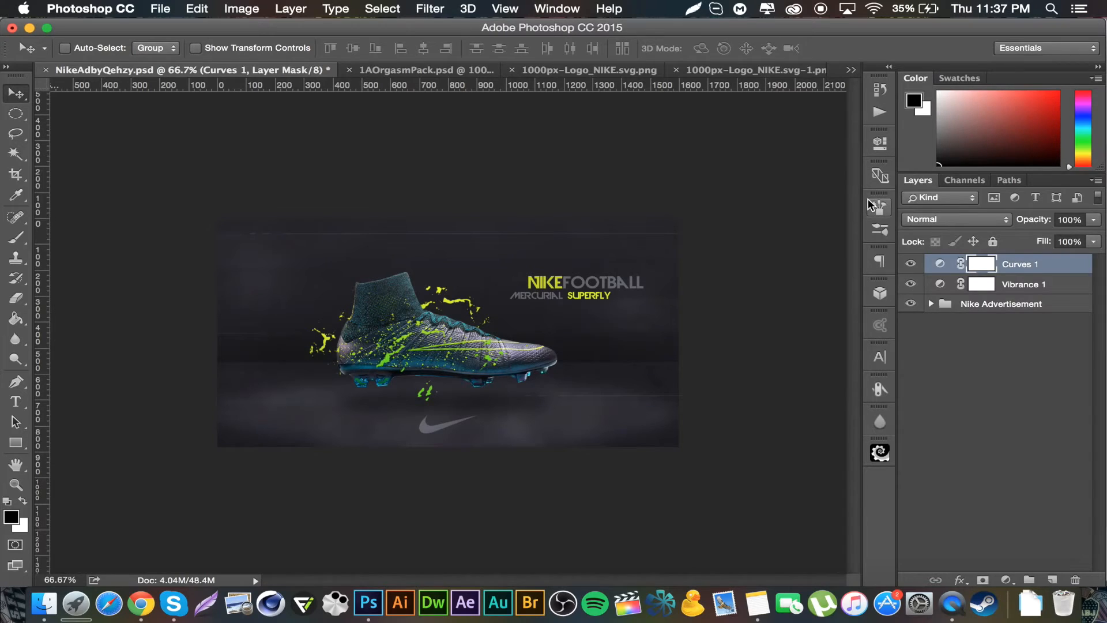
Step: Add a Brightness/Contrast adjustment layer with contrast set to 10
{"action": "left_click", "coordinate": [1007, 580]}
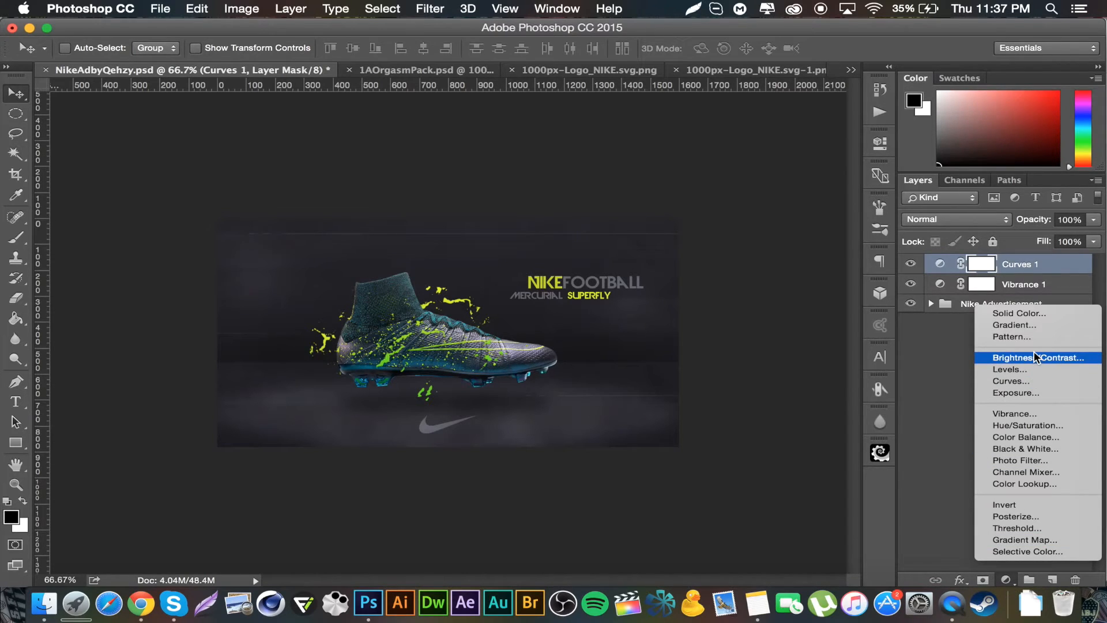
{"action": "left_click", "coordinate": [1036, 357]}
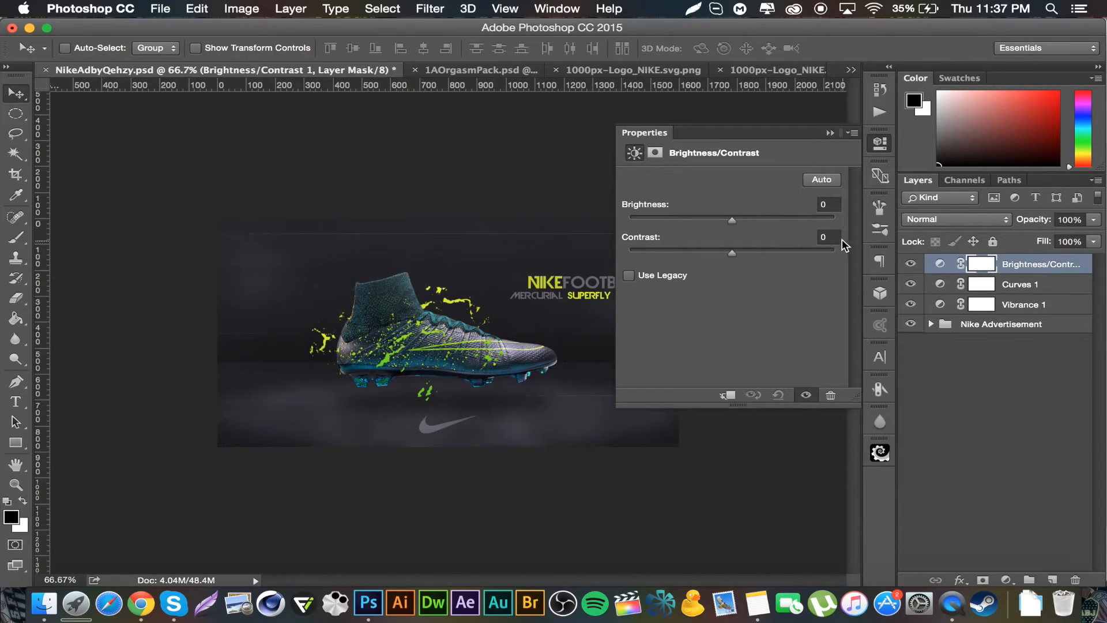
{"action": "type", "text": "1"}
{"action": "left_click", "coordinate": [829, 135]}
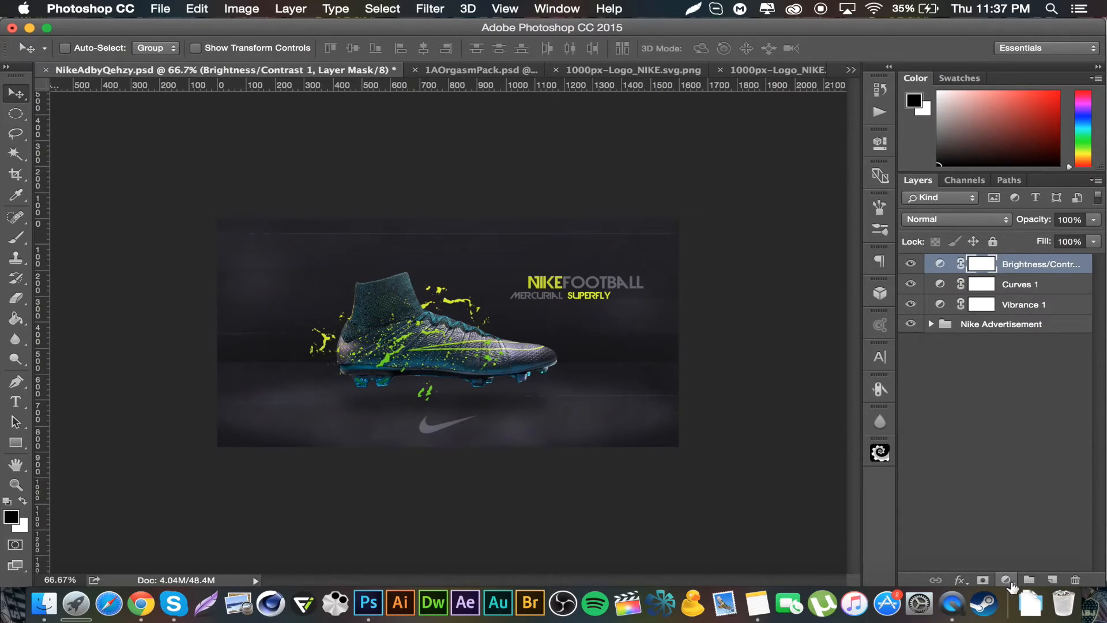
Step: Add a Gradient Map adjustment layer using the violet-to-yellow preset gradient
{"action": "left_click", "coordinate": [1010, 580]}
{"action": "left_click", "coordinate": [1032, 539]}
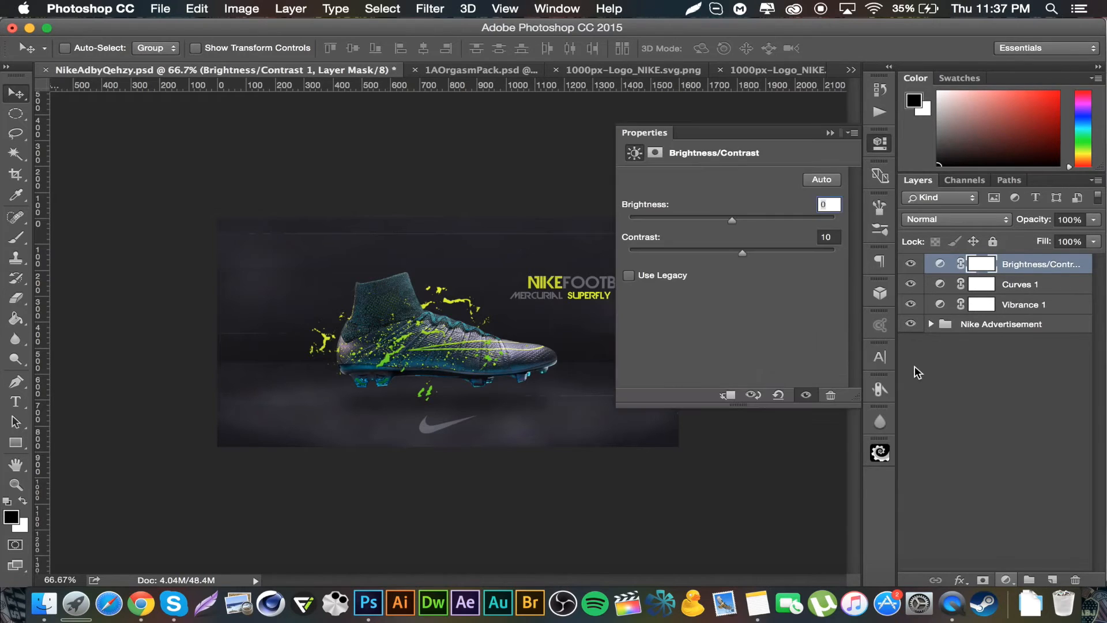
{"action": "left_click", "coordinate": [831, 183]}
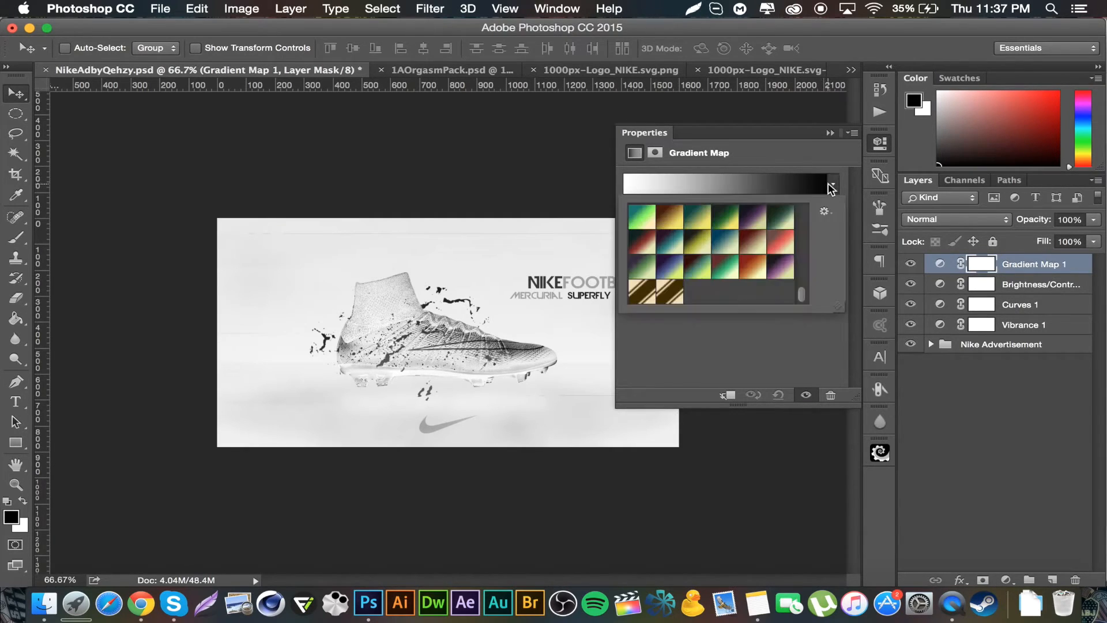
{"action": "left_click", "coordinate": [667, 271]}
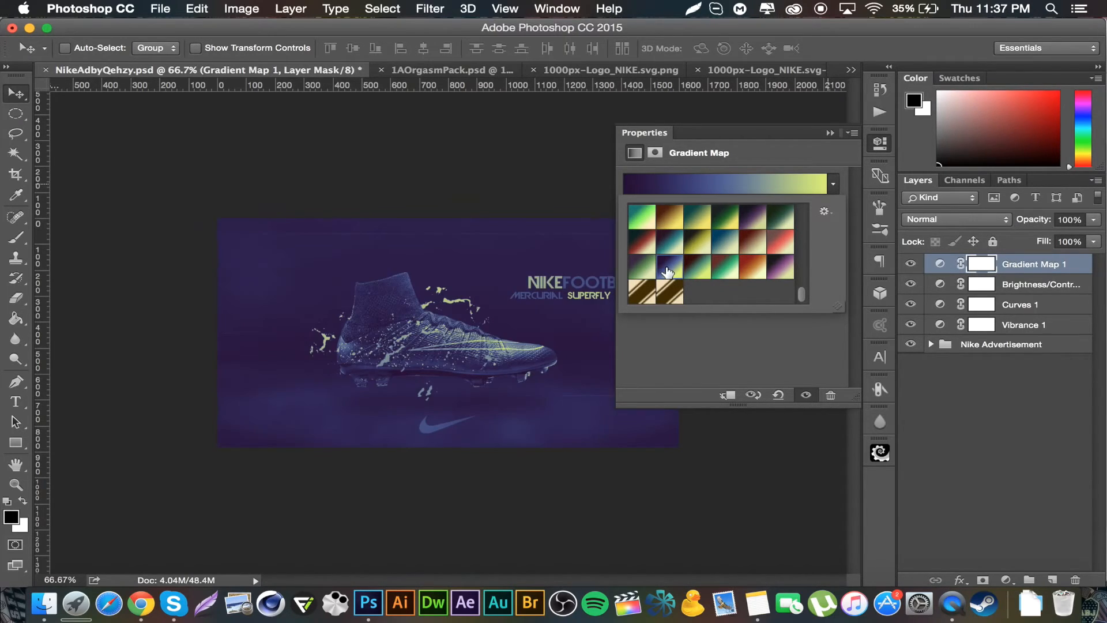
Step: Set the Gradient Map layer's blend mode to Overlay and its opacity to 22%
{"action": "left_click", "coordinate": [953, 214]}
{"action": "left_click", "coordinate": [953, 215]}
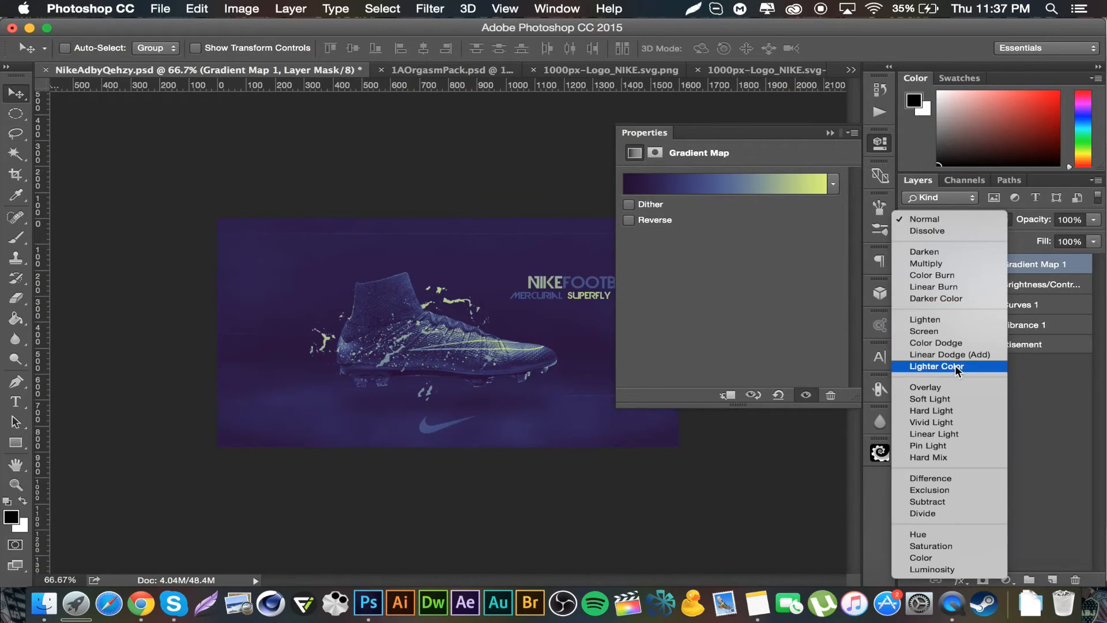
{"action": "left_click", "coordinate": [954, 387]}
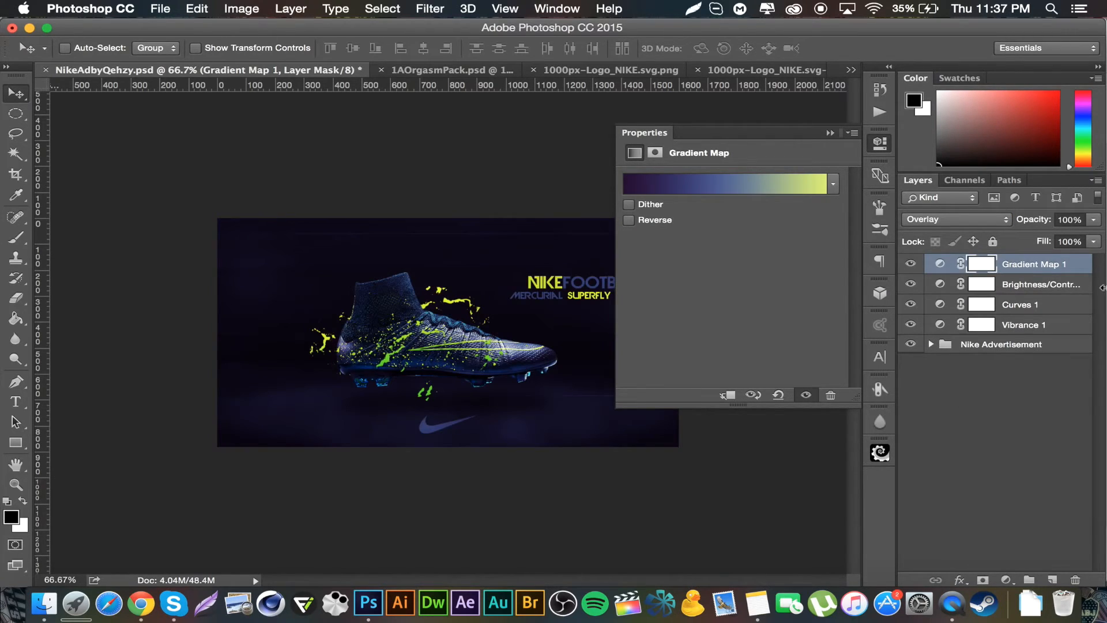
{"action": "left_click", "coordinate": [1066, 220]}
{"action": "type", "text": "22"}
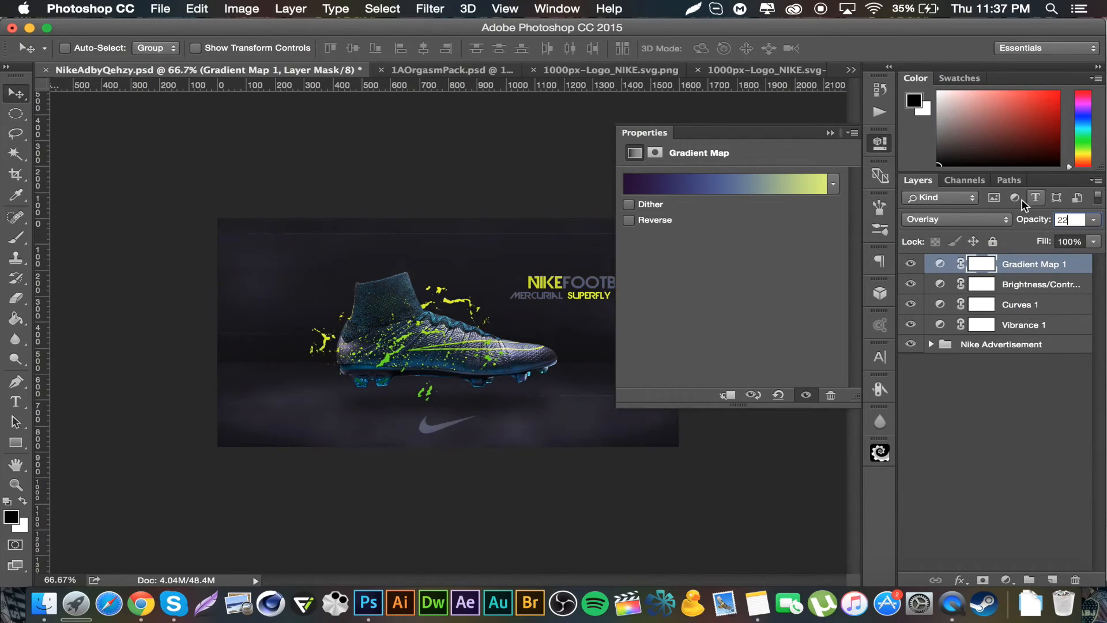
{"action": "left_click", "coordinate": [831, 132]}
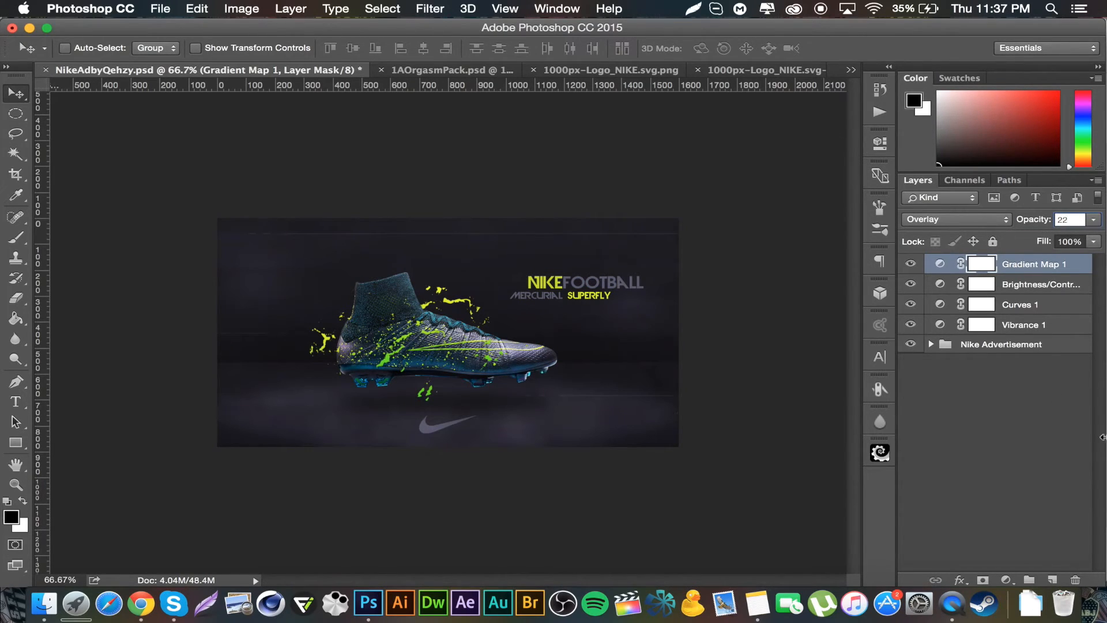
{"action": "left_click", "coordinate": [1013, 355]}
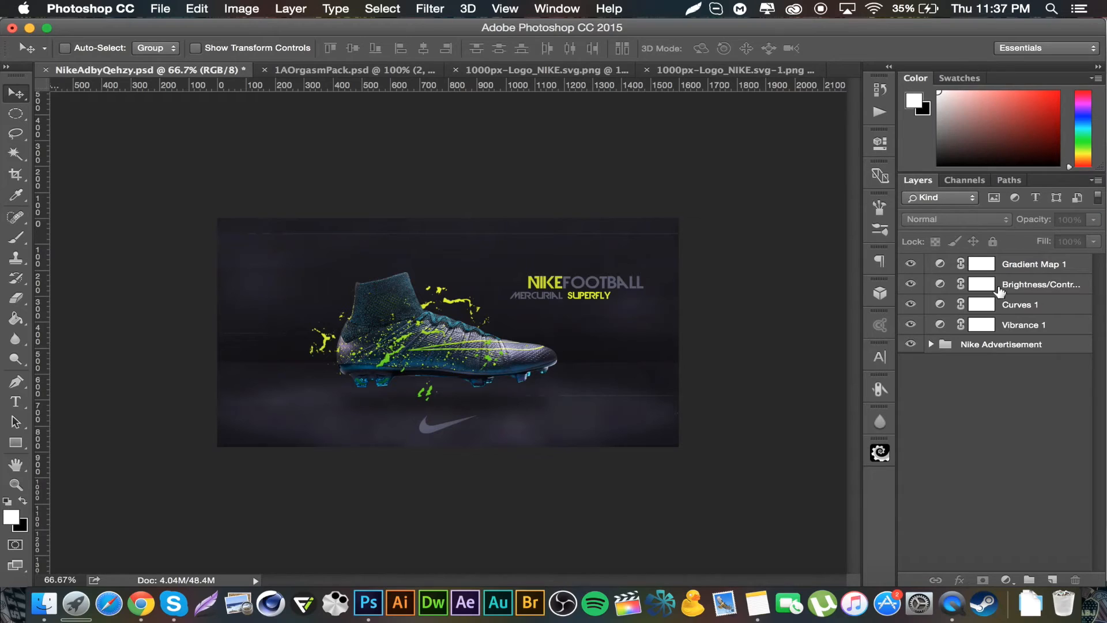
{"action": "left_click", "coordinate": [1025, 344]}
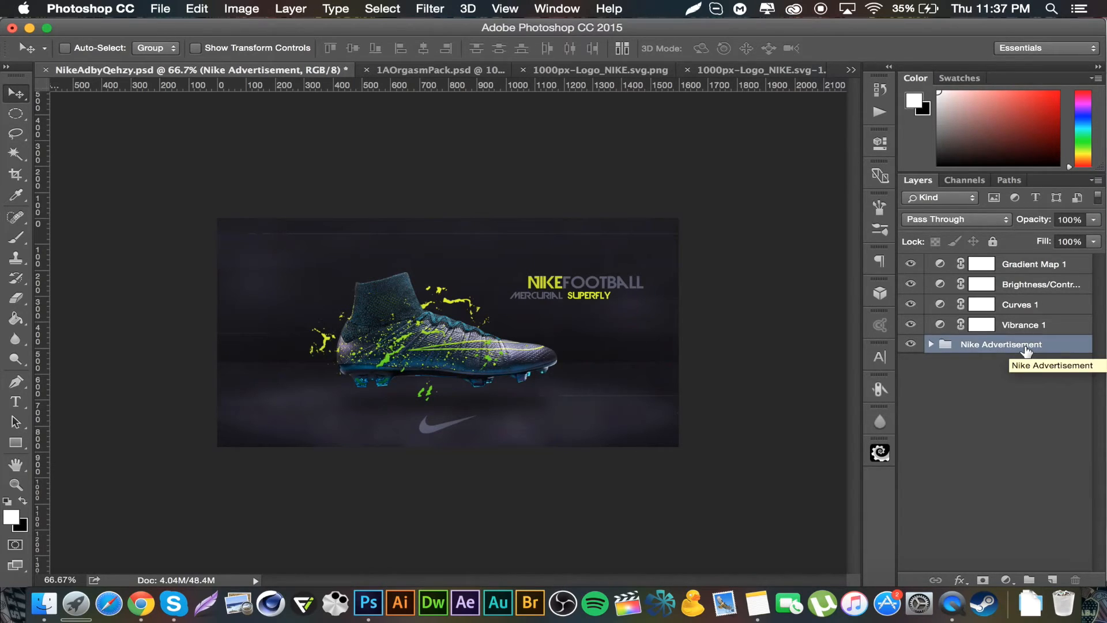
Step: Create a merged single-layer copy of the Nike Advertisement group and duplicate that merged layer
{"action": "key", "text": "super+j"}
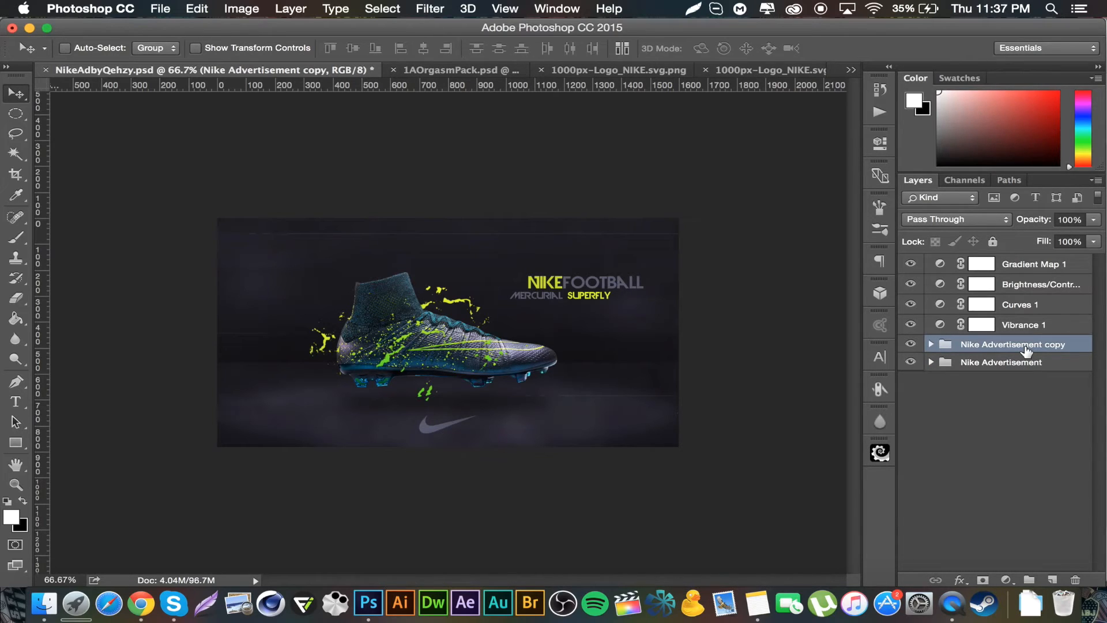
{"action": "key", "text": "super+e"}
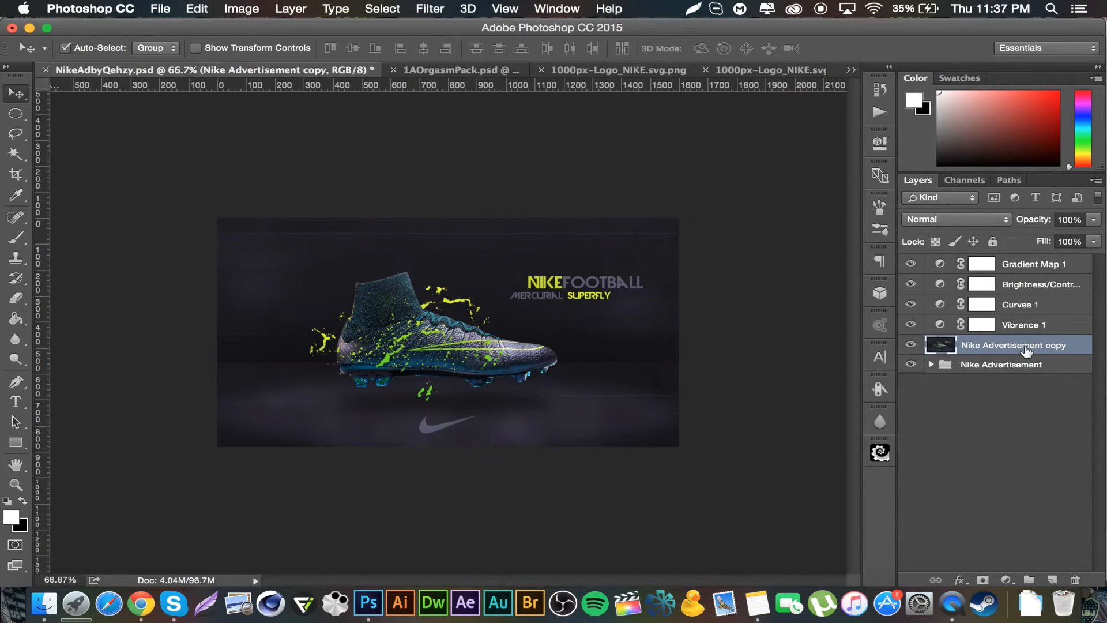
{"action": "key", "text": "super+j"}
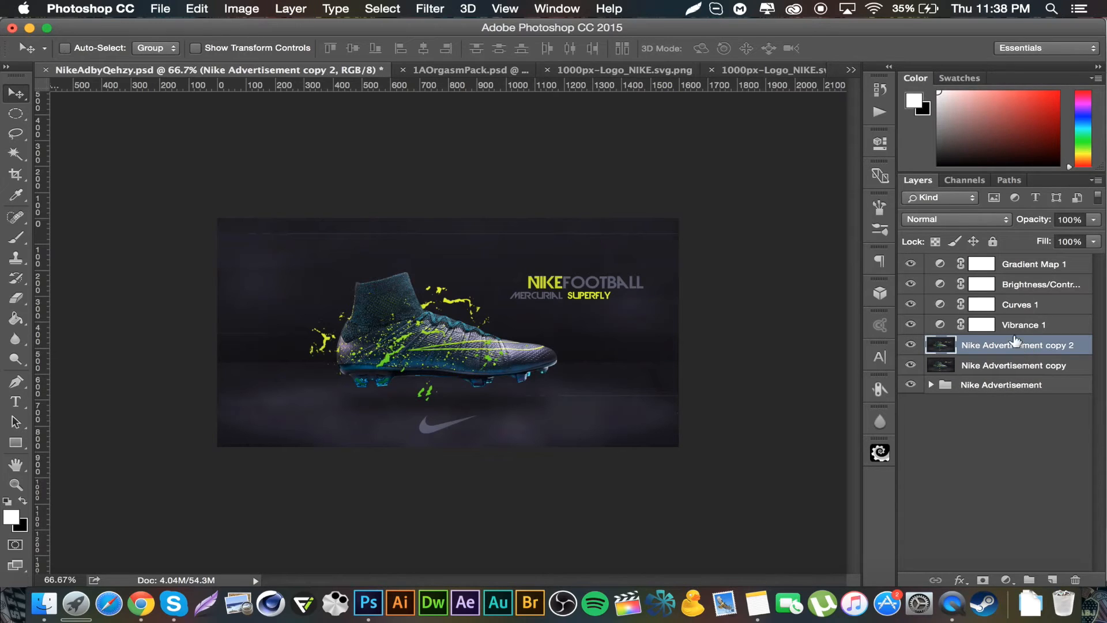
Step: Apply a Gaussian Blur with a 2 pixel radius to the top merged copy
{"action": "left_click", "coordinate": [430, 8]}
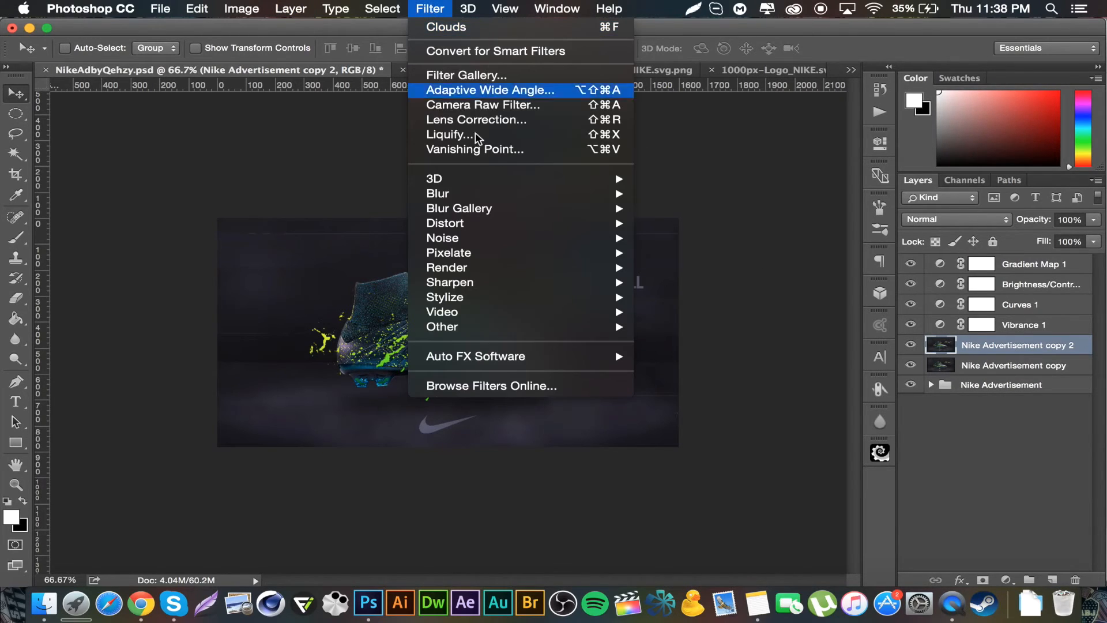
{"action": "mouse_move", "coordinate": [542, 196]}
{"action": "left_click", "coordinate": [725, 252]}
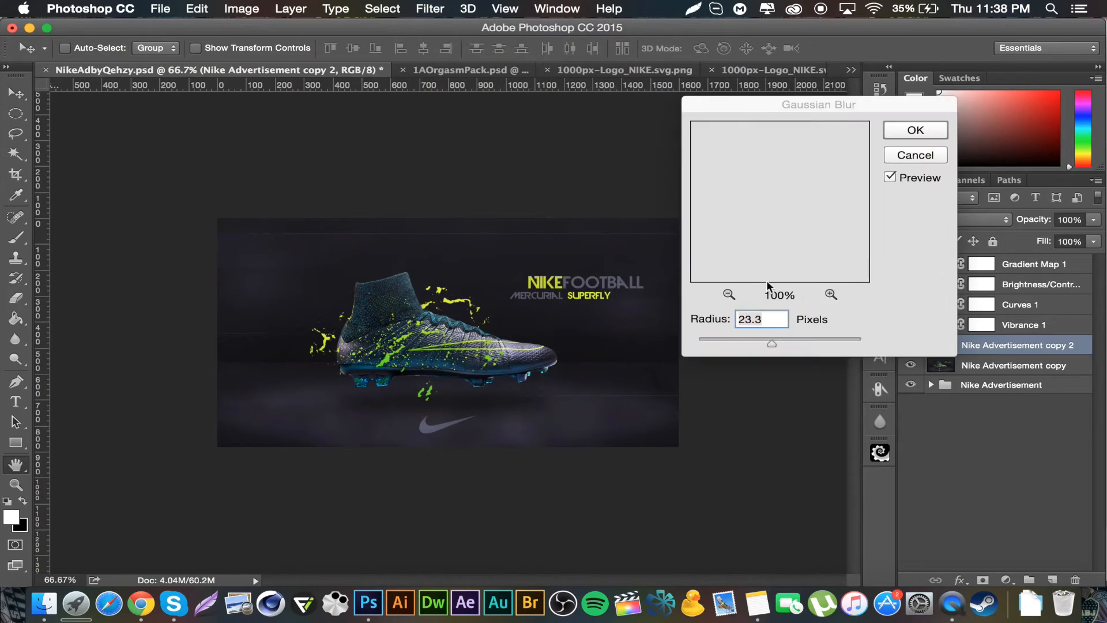
{"action": "type", "text": "2"}
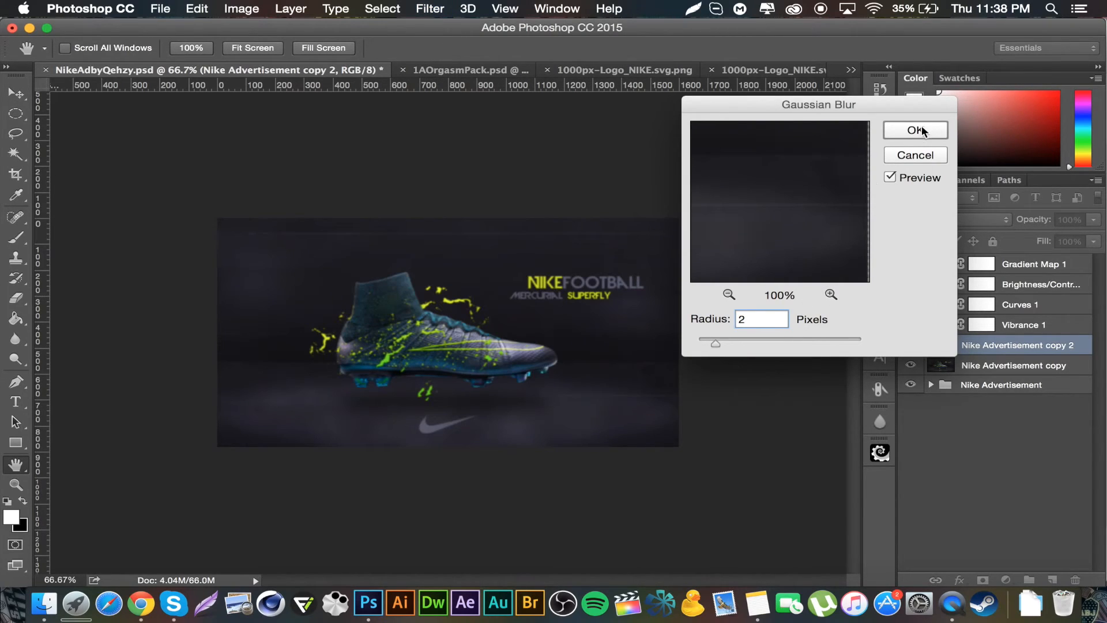
{"action": "left_click", "coordinate": [917, 131]}
Step: Erase the blur from the centre of the top copy around the boot using a large eraser brush
{"action": "left_click", "coordinate": [16, 298]}
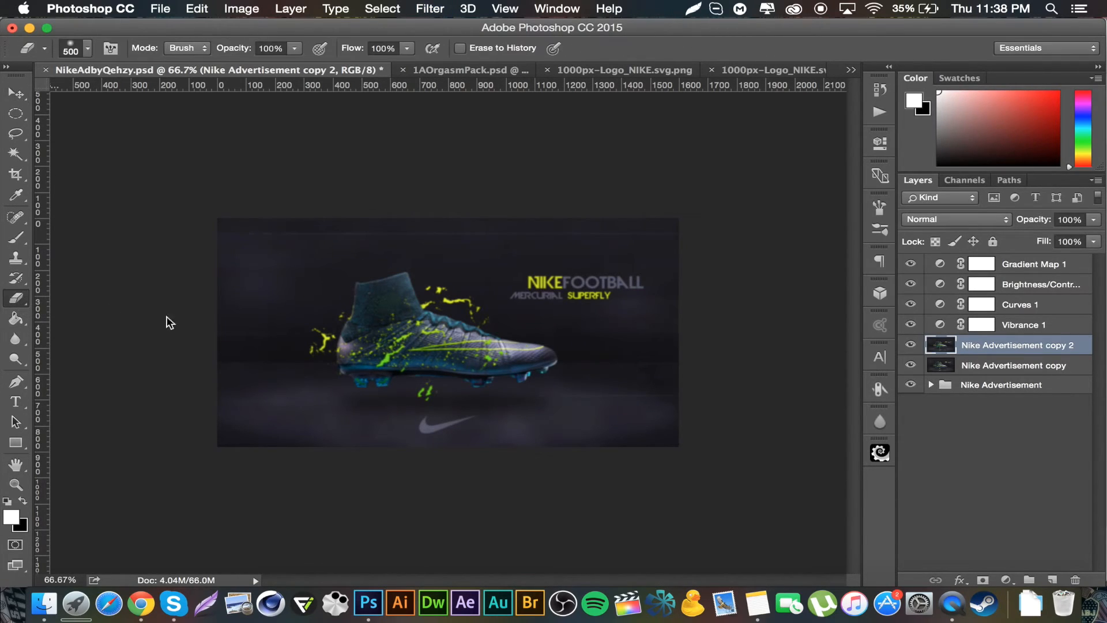
{"action": "key", "text": "bracketright"}
{"action": "key", "text": "bracketright"}
{"action": "key", "text": "bracketright"}
{"action": "key", "text": "bracketright"}
{"action": "key", "text": "bracketright"}
{"action": "key", "text": "bracketright"}
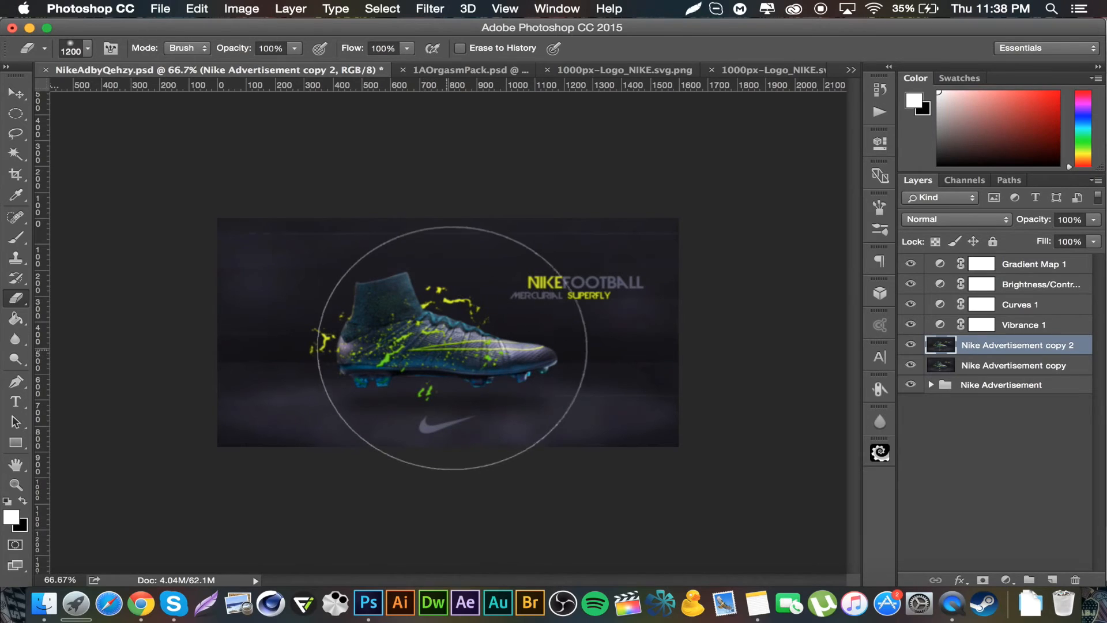
{"action": "key", "text": "bracketright"}
{"action": "key", "text": "bracketright"}
{"action": "key", "text": "bracketright"}
{"action": "key", "text": "bracketright"}
{"action": "left_click", "coordinate": [452, 336]}
{"action": "key", "text": "bracketleft"}
{"action": "key", "text": "bracketleft"}
{"action": "key", "text": "bracketleft"}
{"action": "key", "text": "bracketleft"}
{"action": "key", "text": "bracketleft"}
{"action": "key", "text": "bracketleft"}
{"action": "key", "text": "bracketleft"}
{"action": "key", "text": "bracketleft"}
{"action": "key", "text": "bracketleft"}
{"action": "key", "text": "bracketleft"}
{"action": "key", "text": "bracketleft"}
{"action": "key", "text": "bracketleft"}
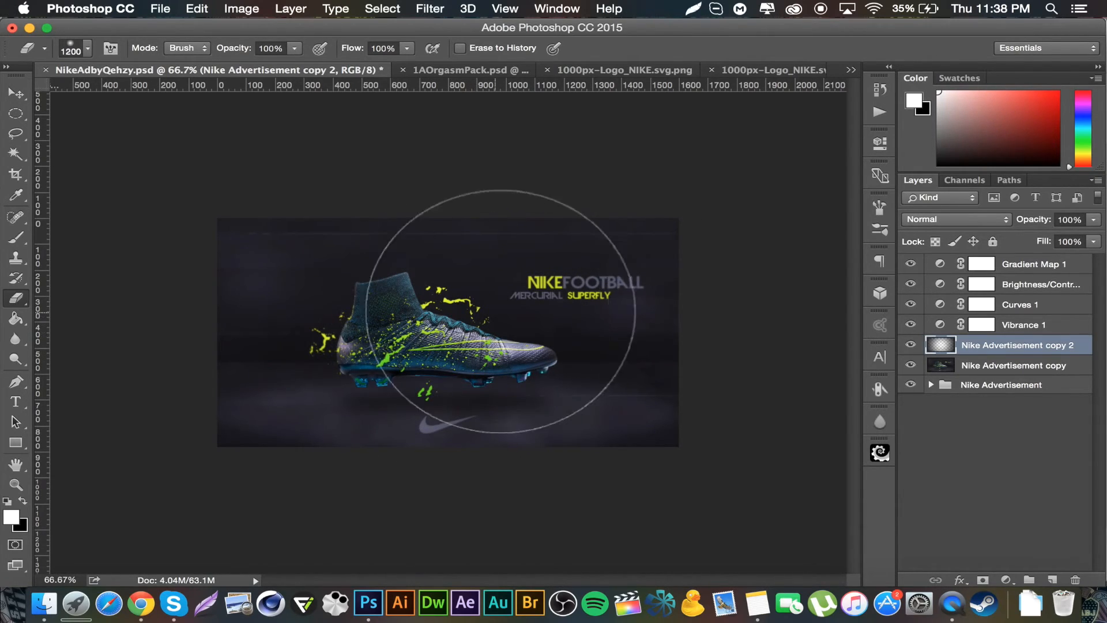
{"action": "left_click_drag", "start_coordinate": [539, 291], "coordinate": [651, 291]}
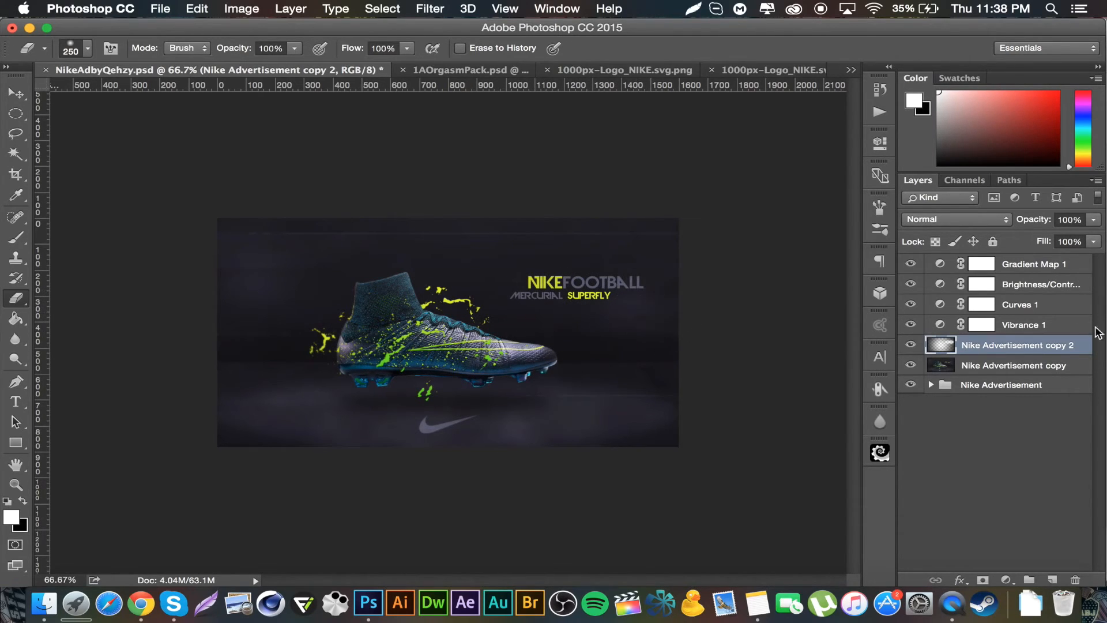
Step: Merge the blurred layer with the merged copy beneath it and duplicate the result
{"action": "left_click", "coordinate": [1042, 364], "text": "shift"}
{"action": "key", "text": "super+e"}
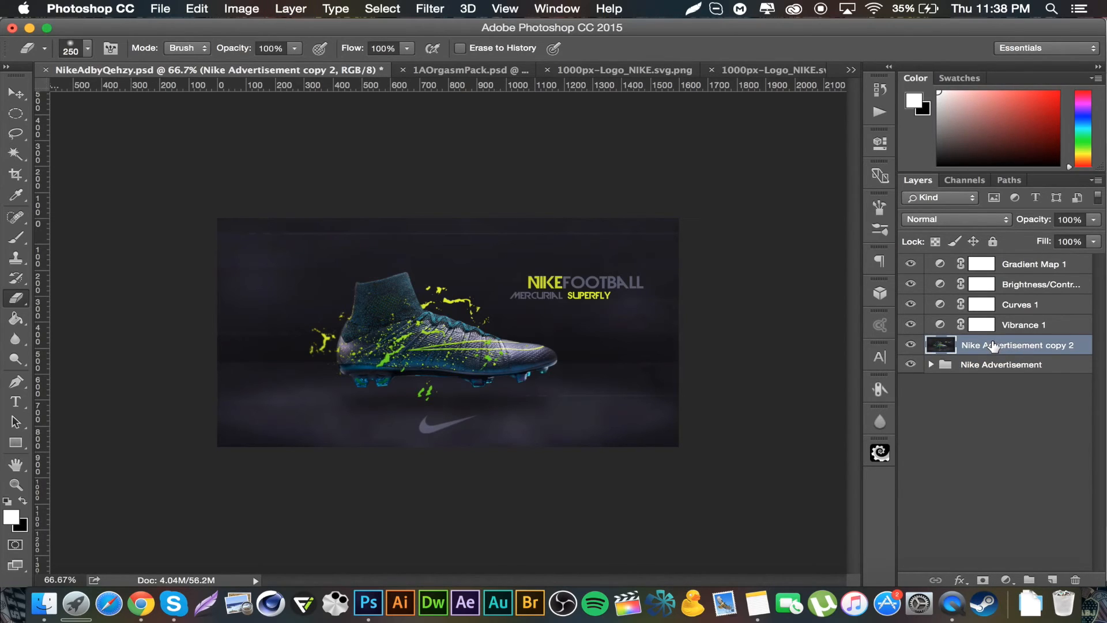
{"action": "key", "text": "super+j"}
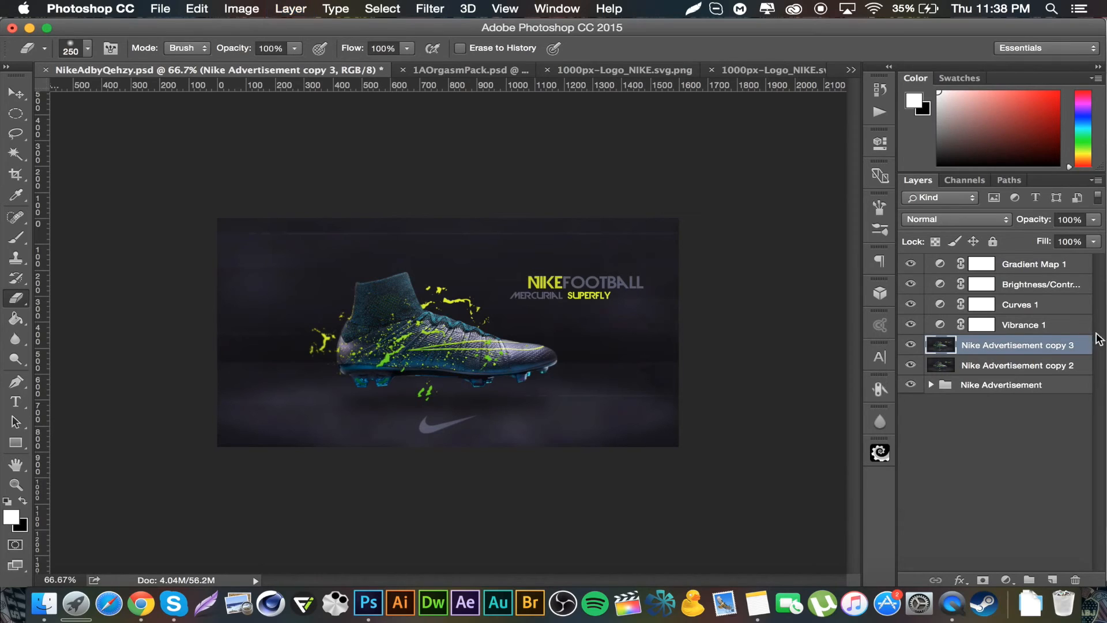
Step: Apply a sharpening filter to the new duplicate layer and lower its opacity to 62%
{"action": "left_click", "coordinate": [449, 7]}
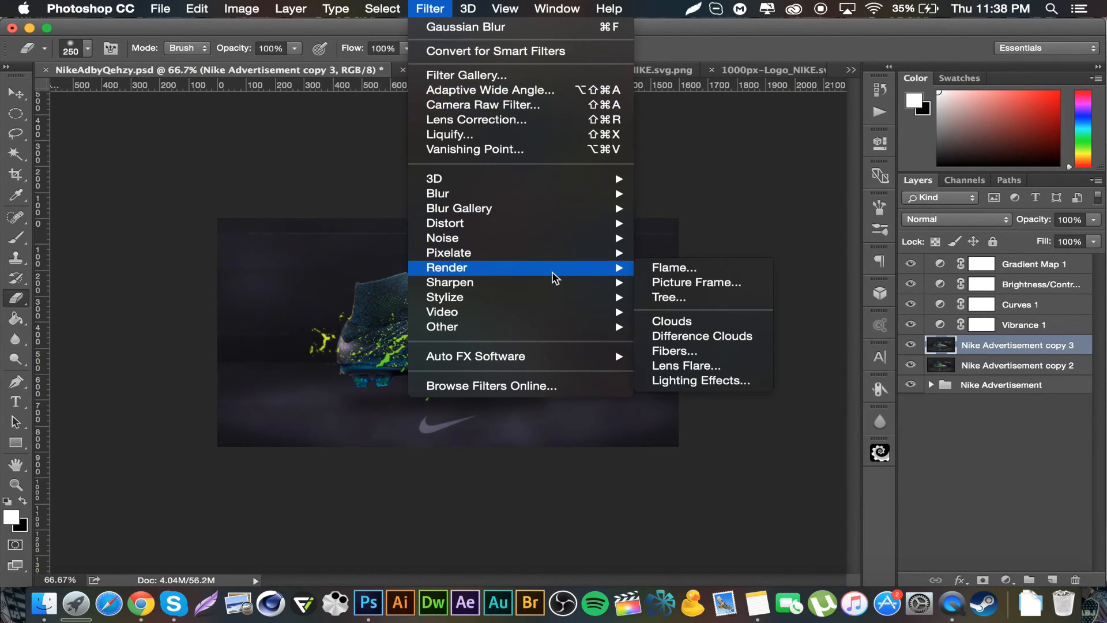
{"action": "mouse_move", "coordinate": [559, 284]}
{"action": "left_click", "coordinate": [717, 326]}
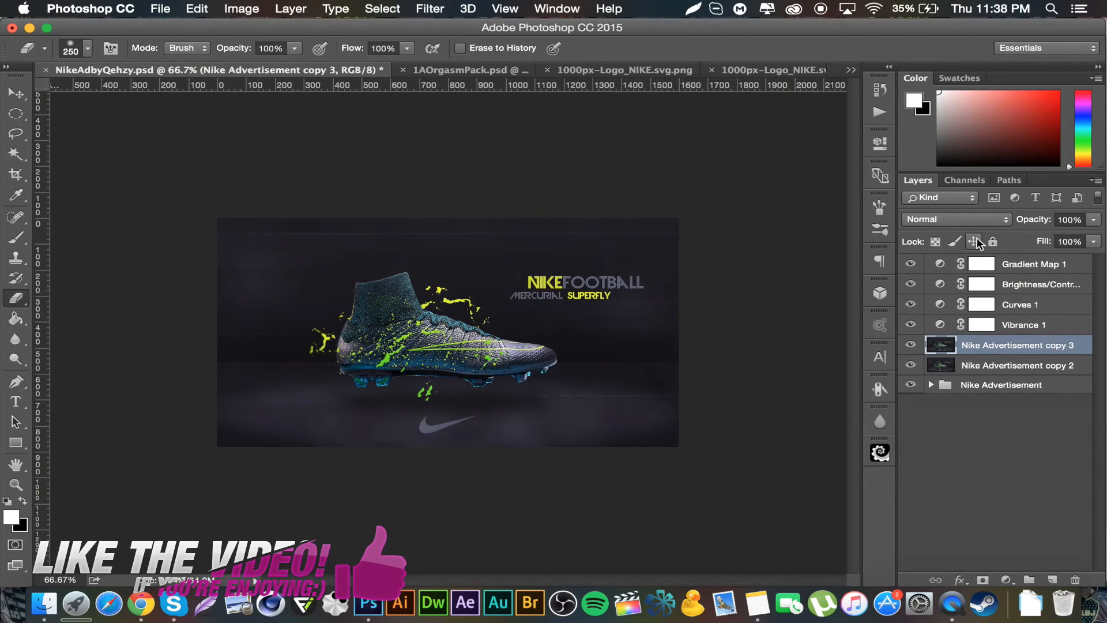
{"action": "left_click_drag", "start_coordinate": [1040, 221], "coordinate": [1006, 221]}
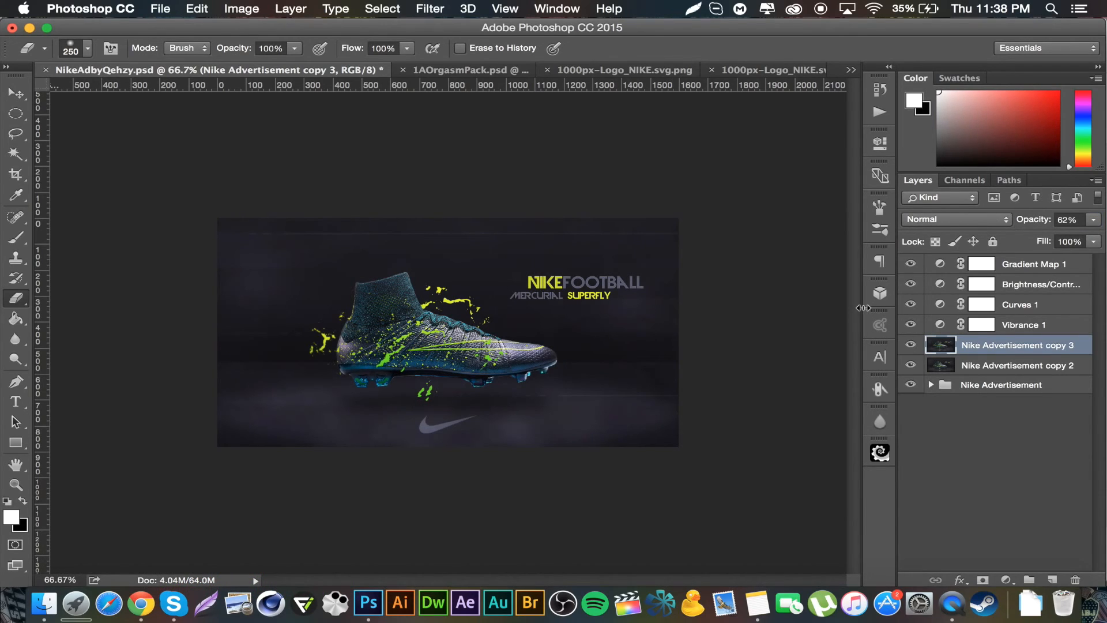